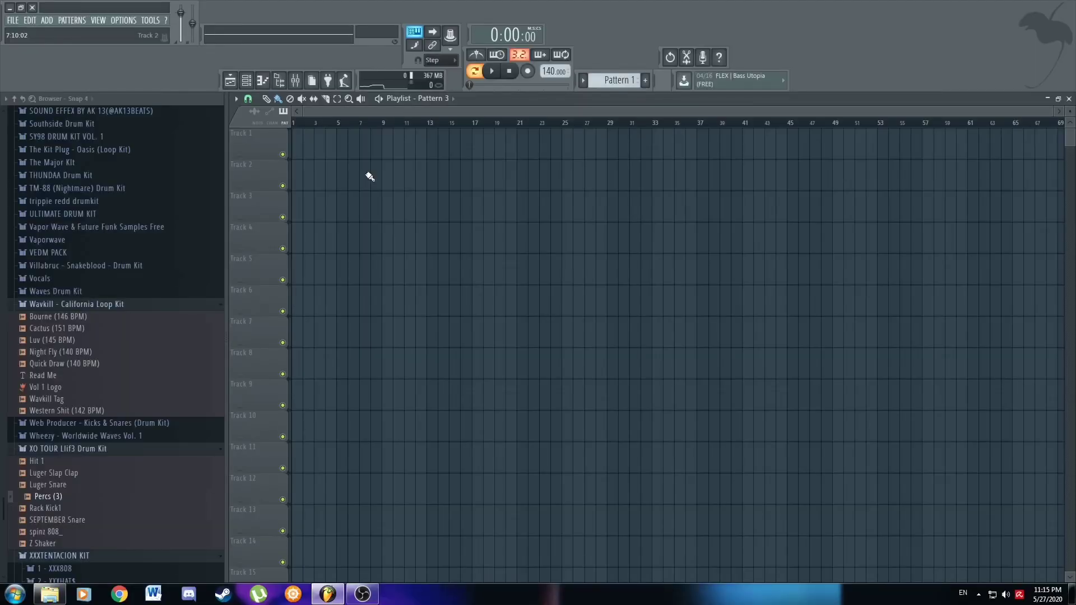
# Show the channel rack, shift the Omnisphere window clear of it and look through the patches around GTR - Focus.
pyautogui.press('F6')
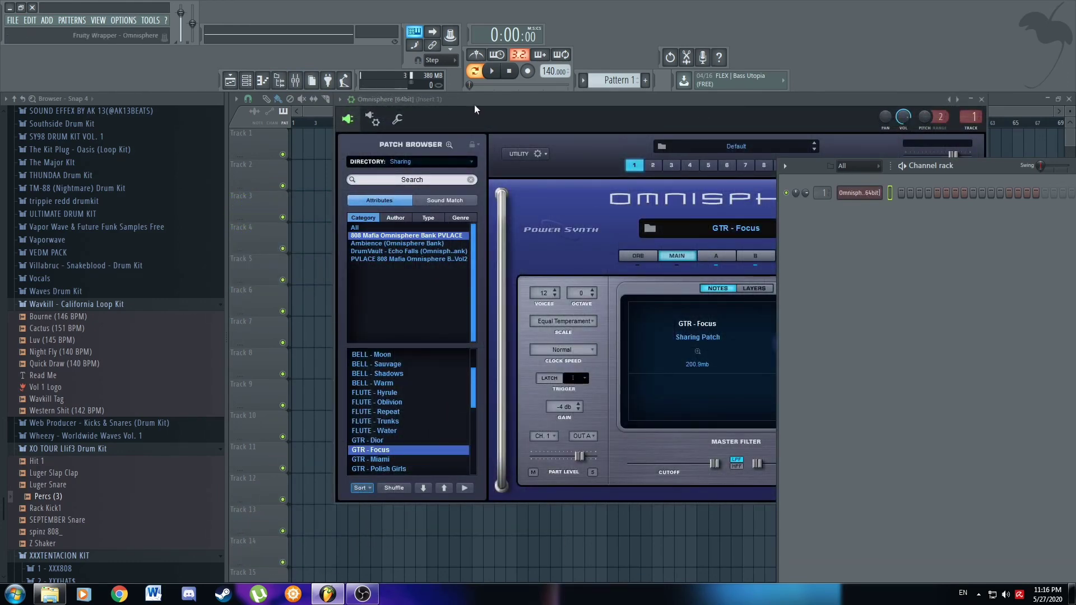
pyautogui.moveTo(473, 103); pyautogui.dragTo(446, 110)
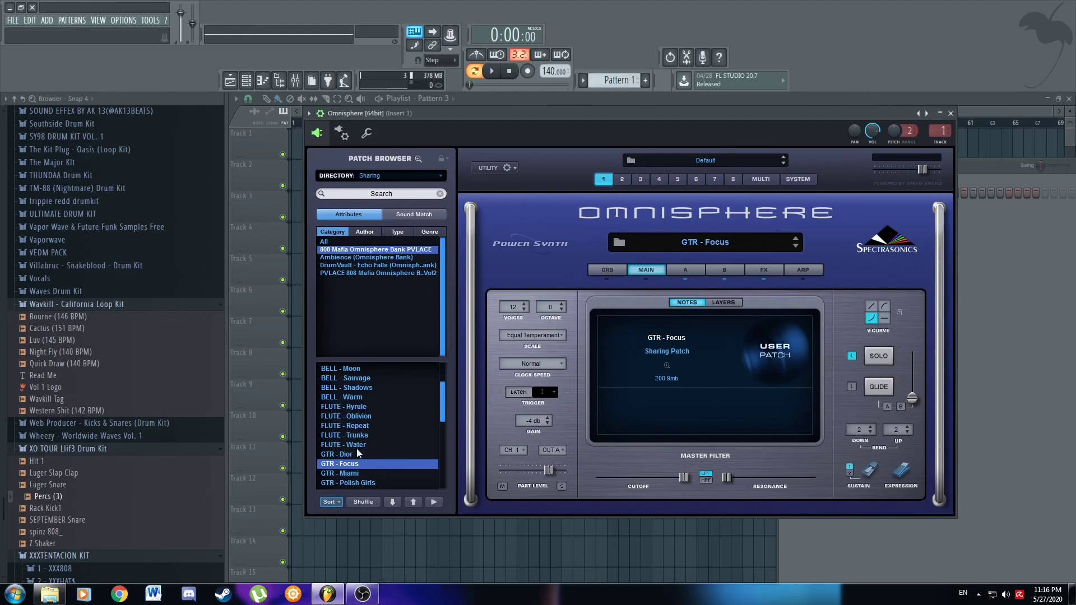
pyautogui.scroll(-1, 359, 455)
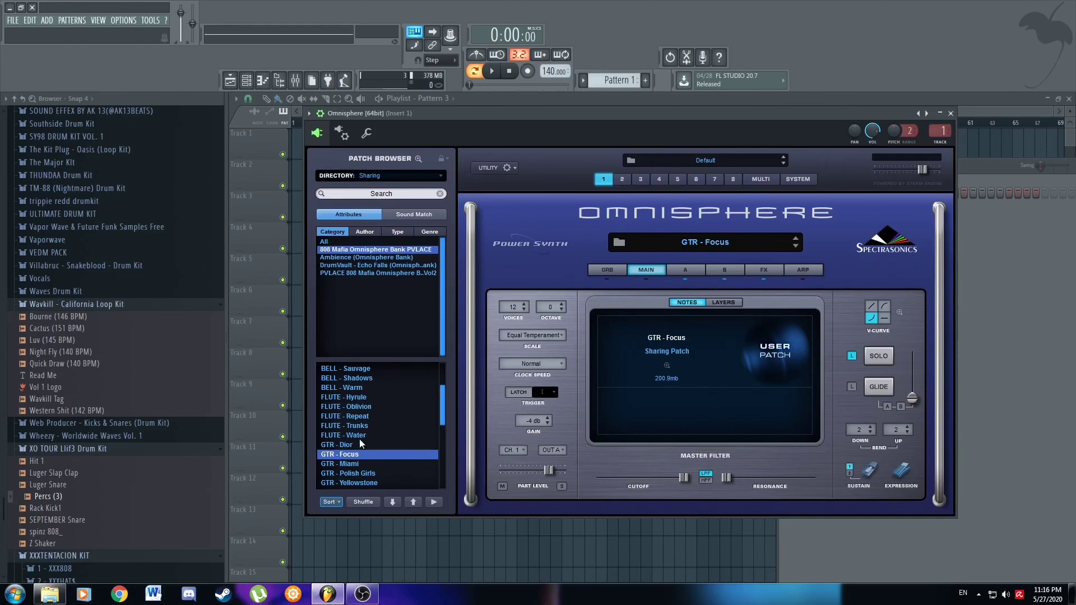
pyautogui.scroll(1, 359, 436)
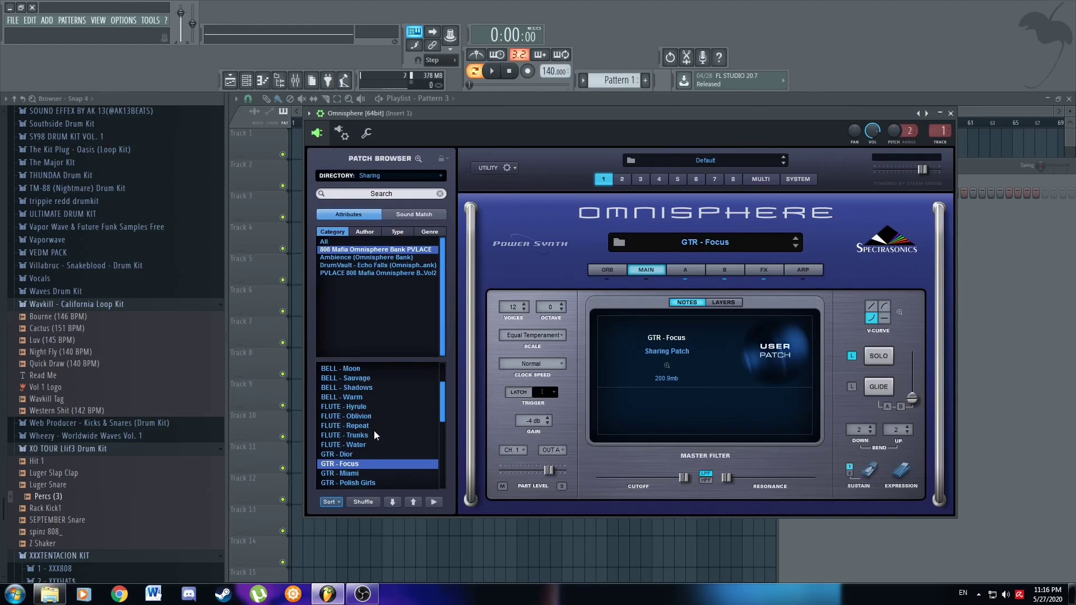
pyautogui.scroll(-1, 375, 435)
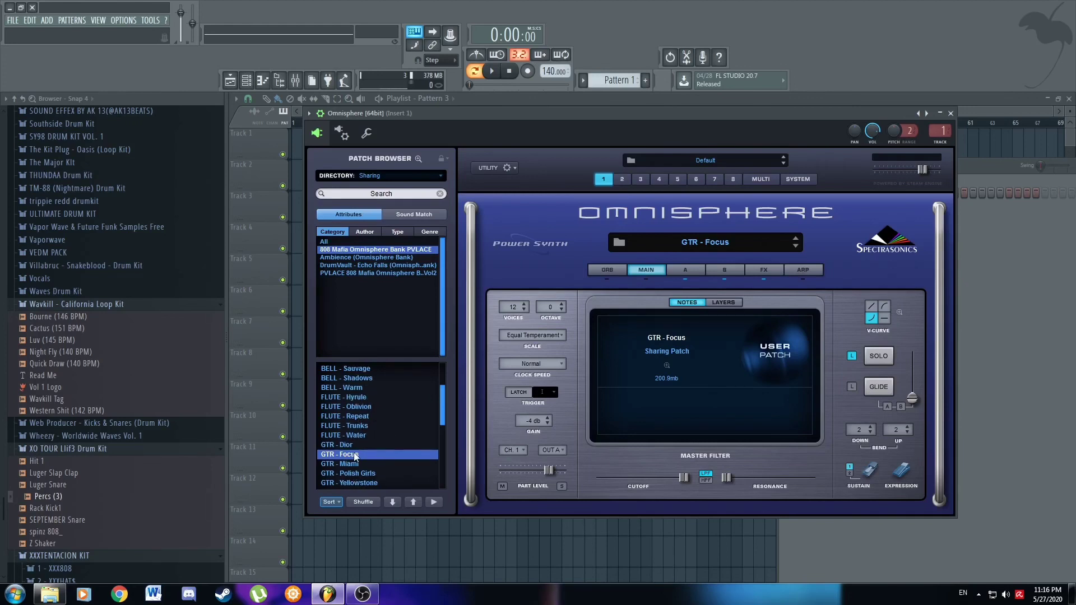
# Open the piano roll for the Omnisphere channel and set the project tempo to 130 BPM.
pyautogui.click(970, 343)
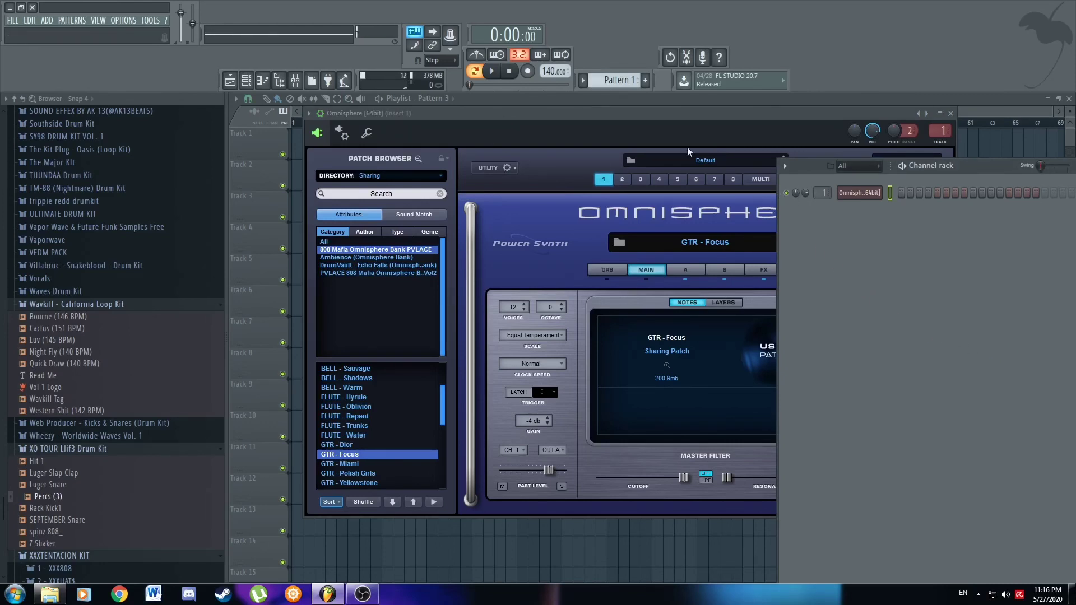
pyautogui.rightClick(878, 193)
pyautogui.click(907, 192)
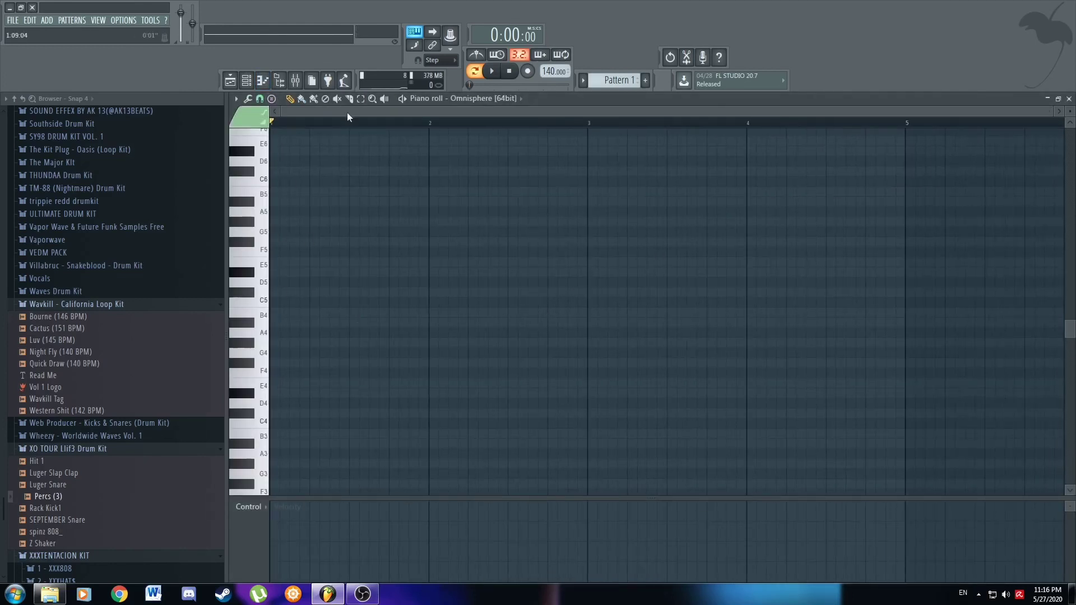
pyautogui.moveTo(551, 71); pyautogui.dragTo(551, 78)
# Stamp a Minor 9th chord rooted on D#4 at the start of bar 1.
pyautogui.click(272, 99)
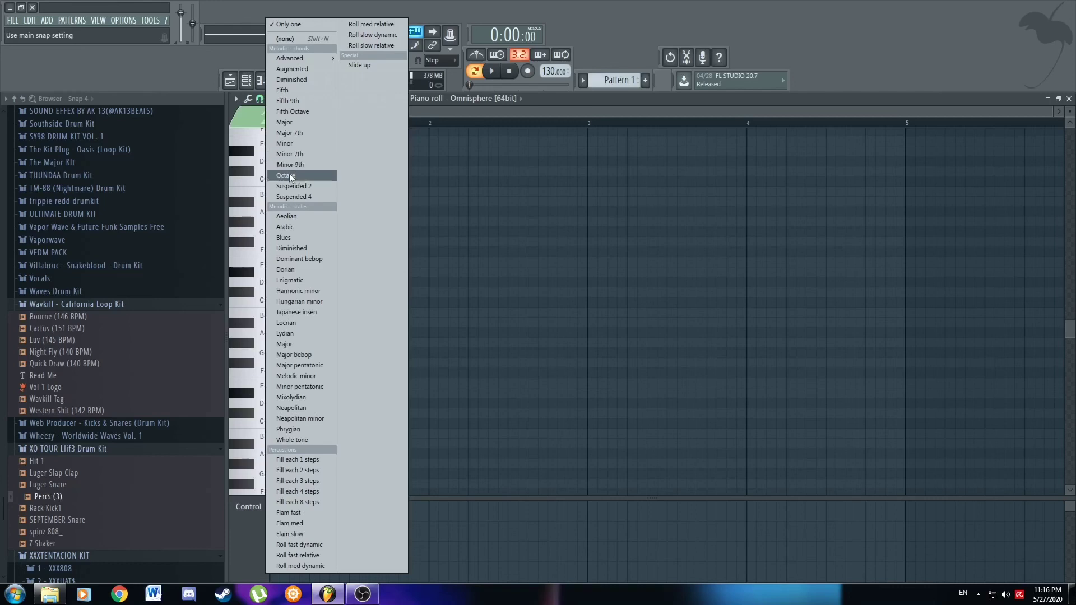
pyautogui.click(295, 166)
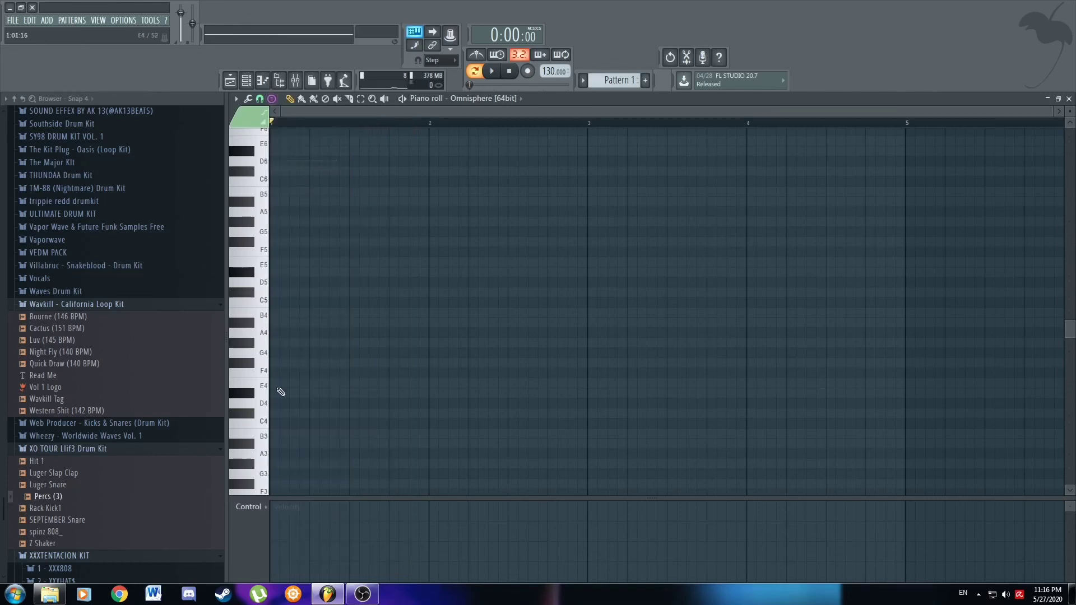
pyautogui.click(281, 391)
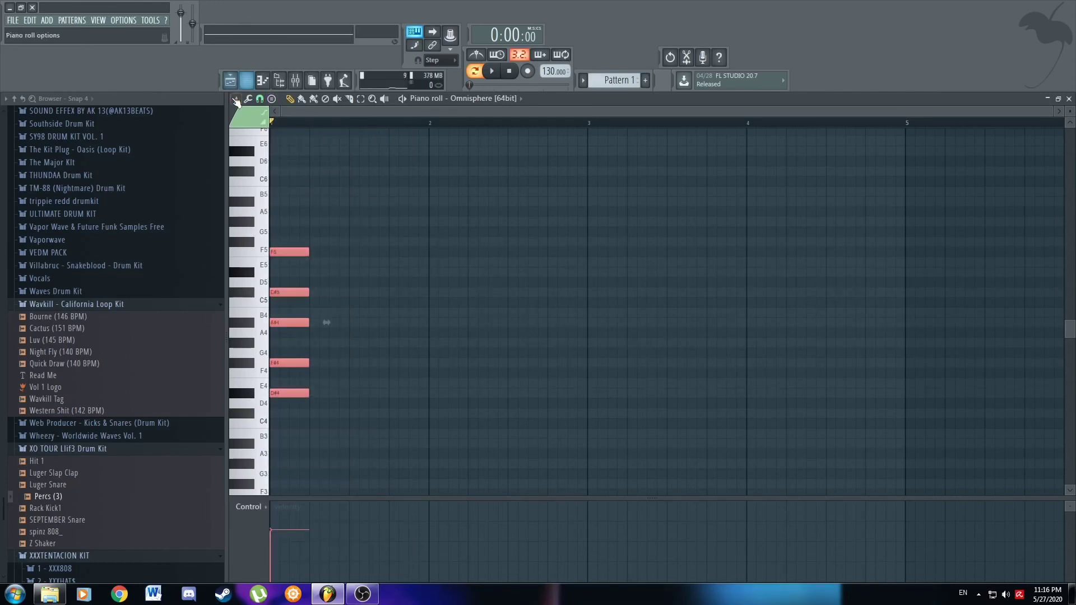
# Set the piano roll's scale highlighting to Aeolian with D# as the root note.
pyautogui.click(236, 99)
pyautogui.moveTo(264, 166)
pyautogui.moveTo(341, 175)
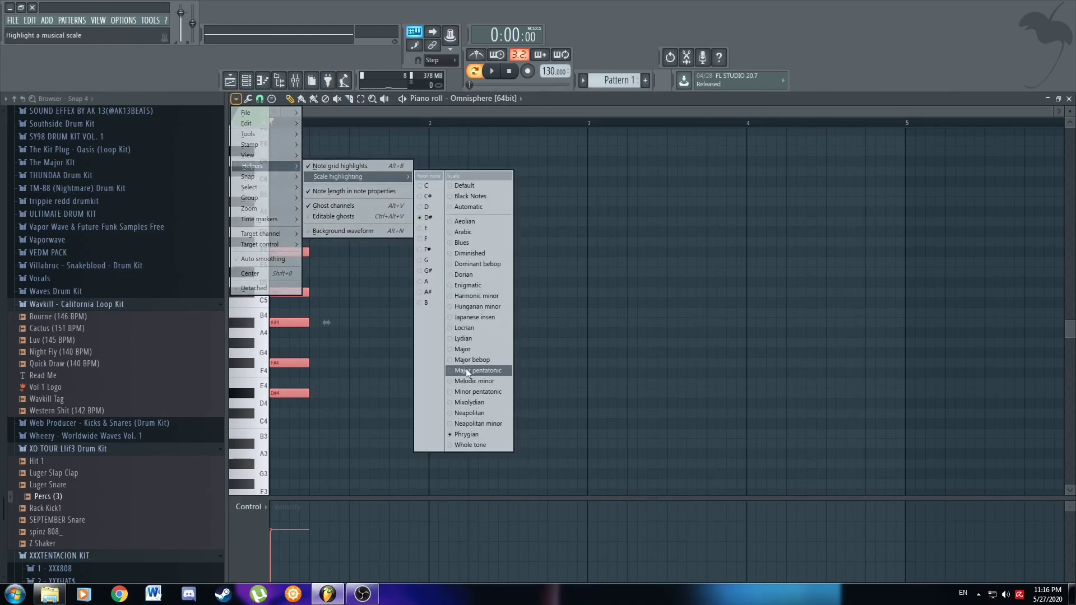
pyautogui.click(483, 222)
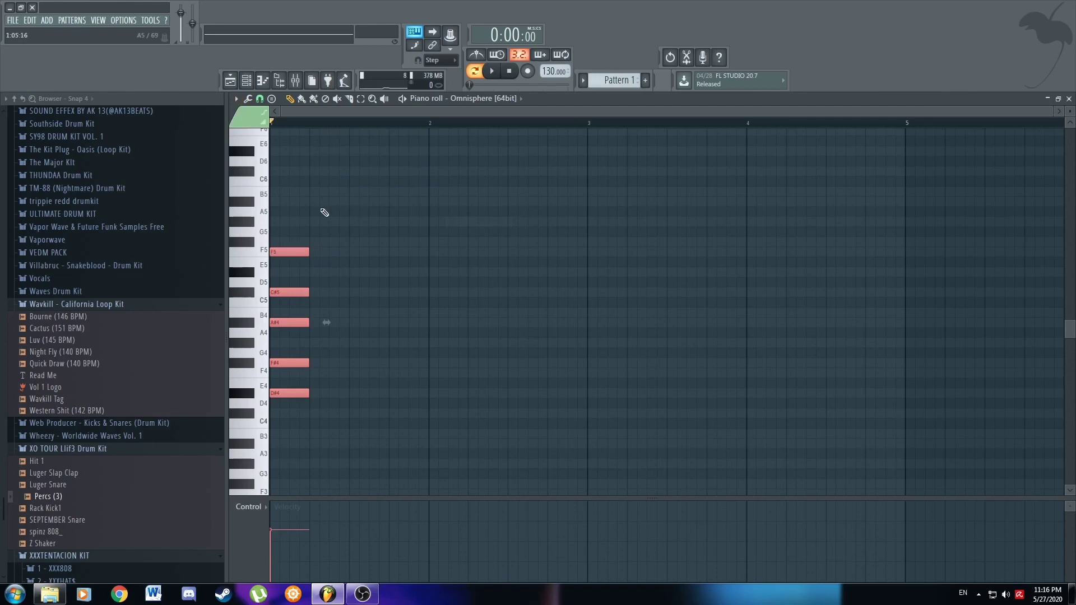
pyautogui.click(241, 101)
pyautogui.moveTo(267, 166)
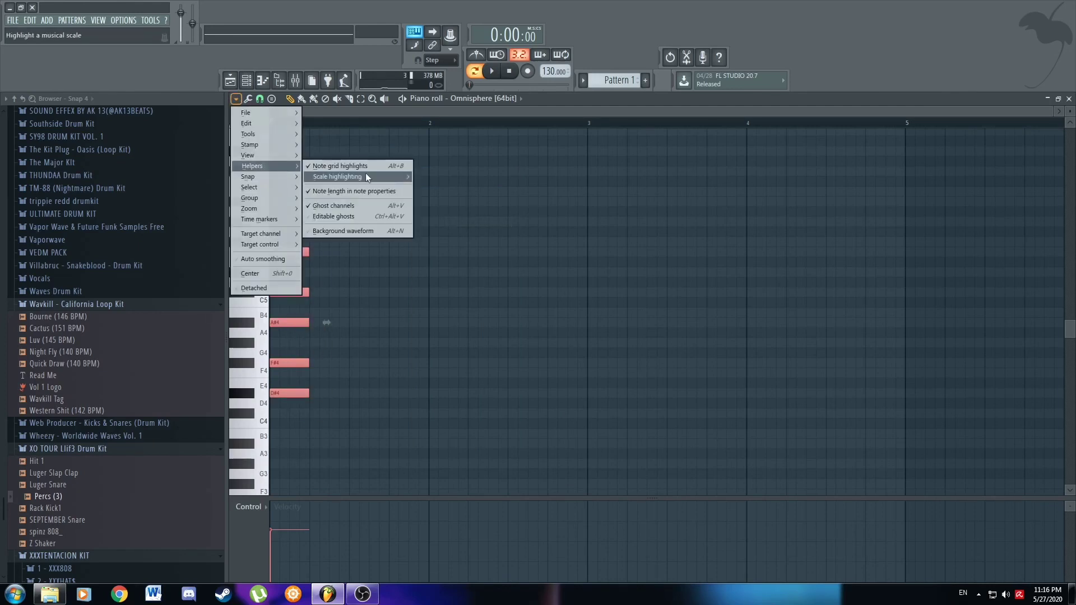
pyautogui.moveTo(365, 175)
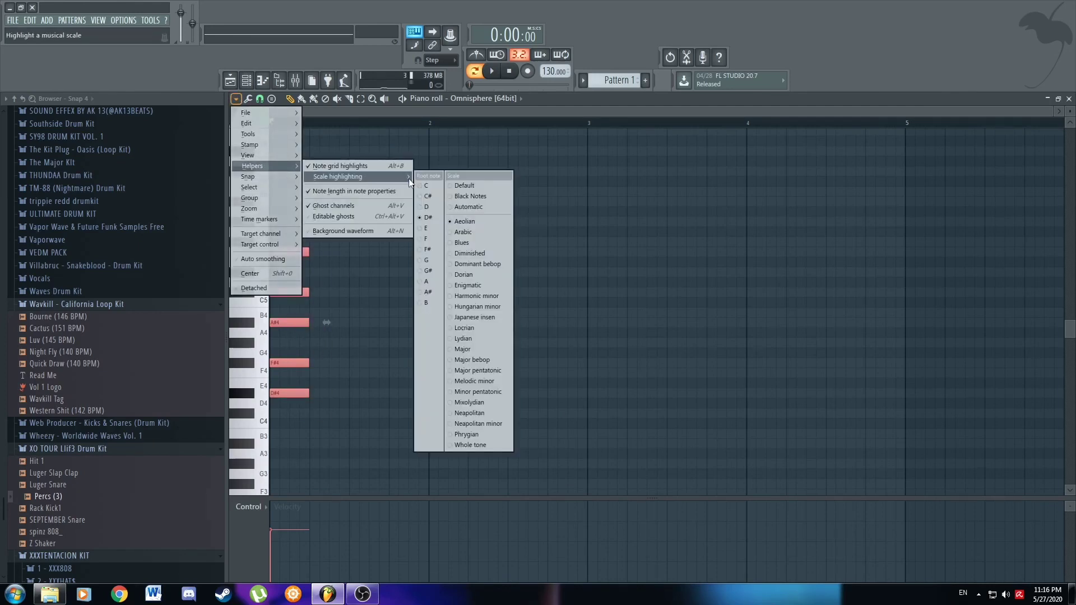
pyautogui.click(614, 233)
# Stretch all five notes of the D# minor 9th chord to a length of two bars.
pyautogui.moveTo(308, 239); pyautogui.dragTo(303, 415)
pyautogui.keyDown('ctrl'); pyautogui.click(456, 343); pyautogui.keyUp('ctrl')
pyautogui.moveTo(317, 209); pyautogui.dragTo(298, 457)
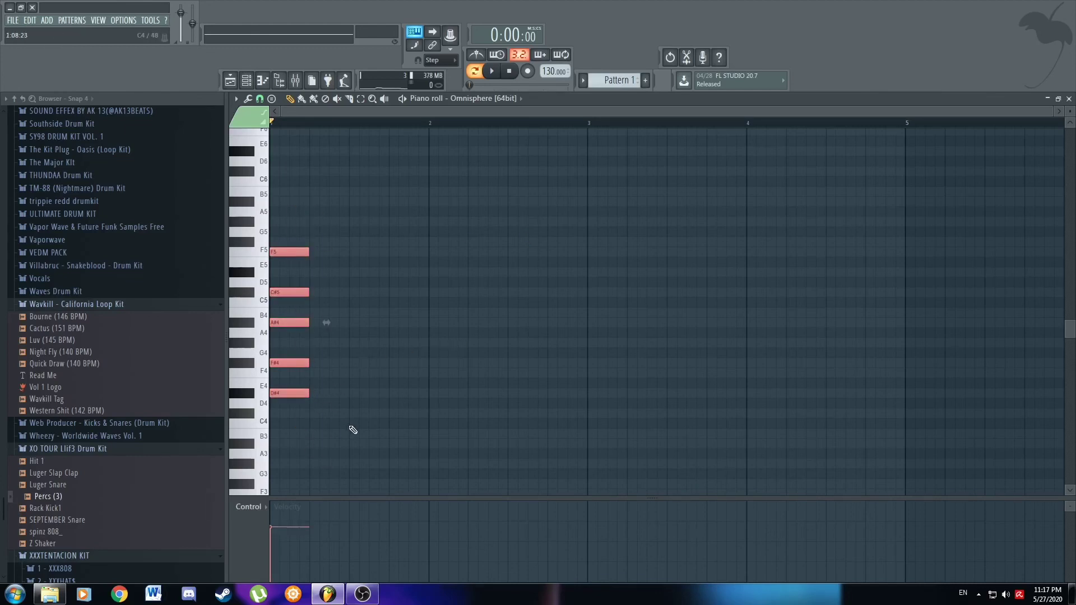
pyautogui.moveTo(307, 393); pyautogui.dragTo(583, 372)
pyautogui.click(692, 395)
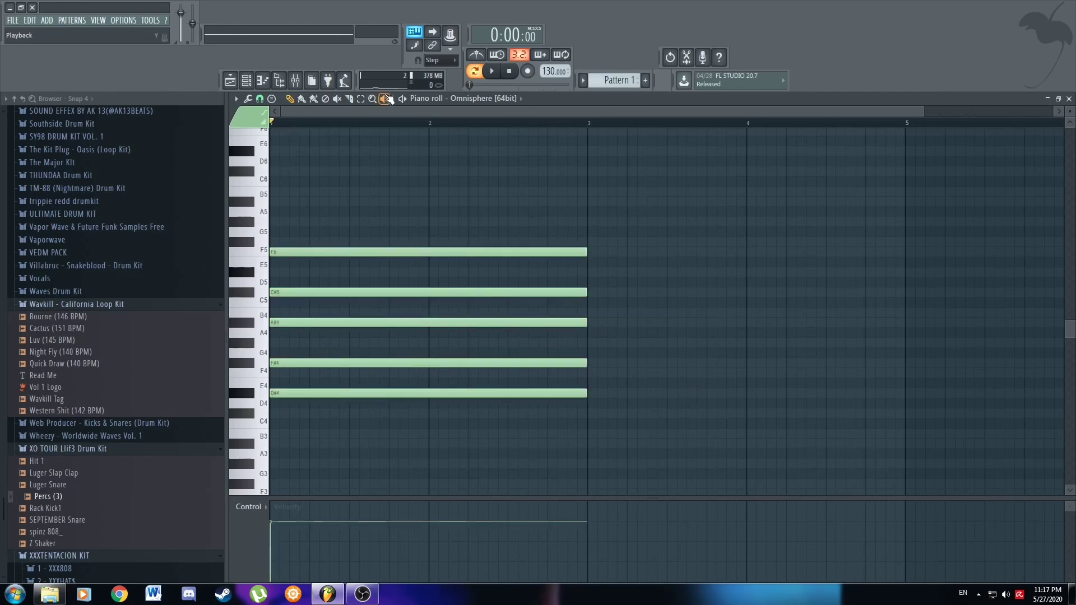
# Play back the stretched chord and delete its C#5 note.
pyautogui.press('space')
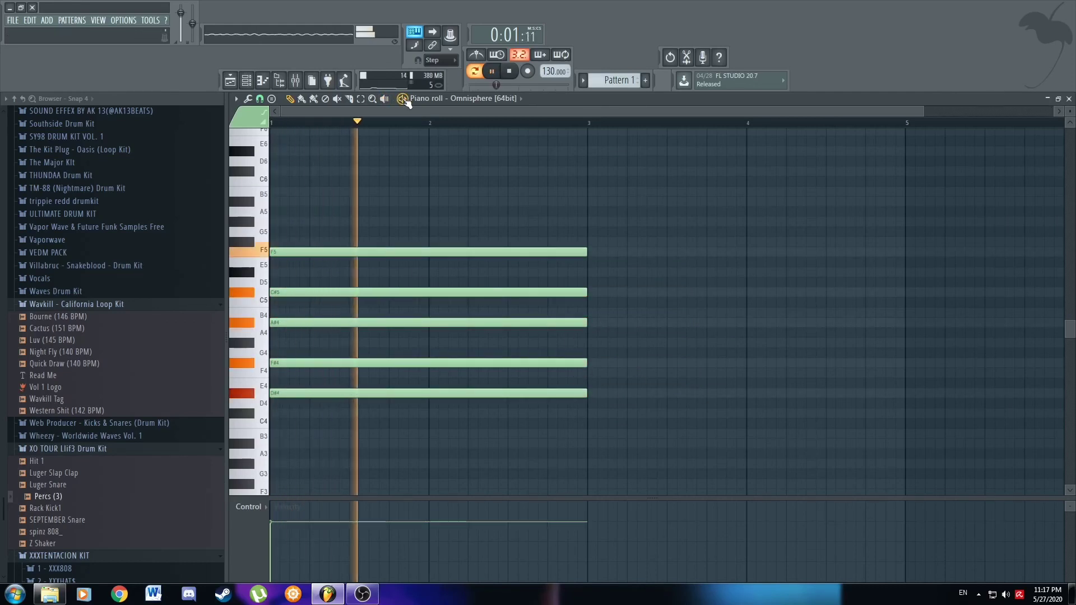
pyautogui.scroll(-1, 417, 225)
pyautogui.press('space')
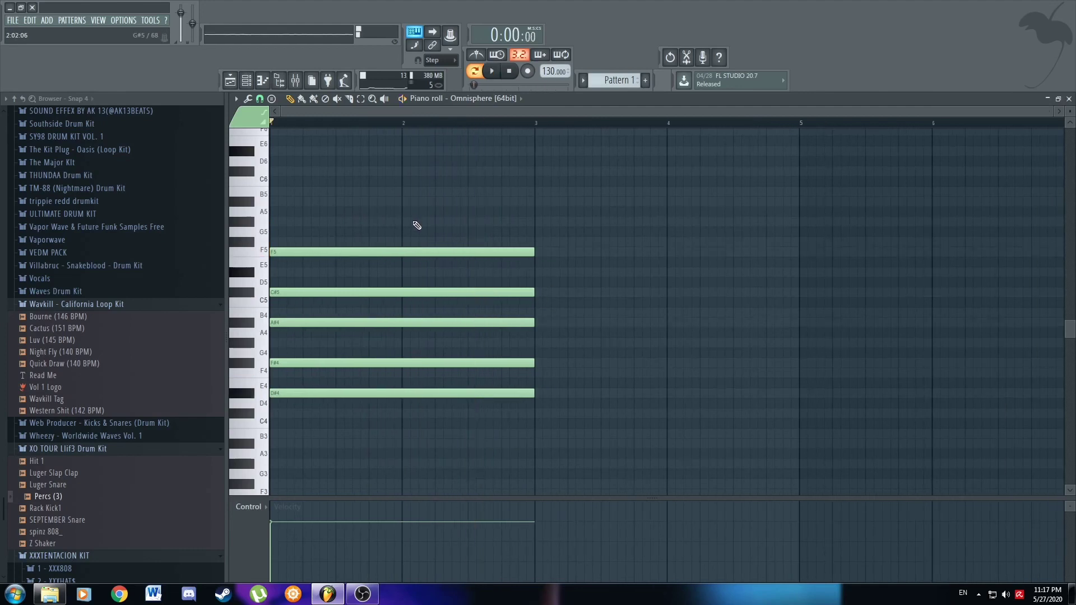
pyautogui.press('space')
pyautogui.press('space')
pyautogui.hotkey('ctrl', 'a')
pyautogui.scroll(-1, 314, 219)
pyautogui.click(334, 247)
pyautogui.rightClick(319, 265)
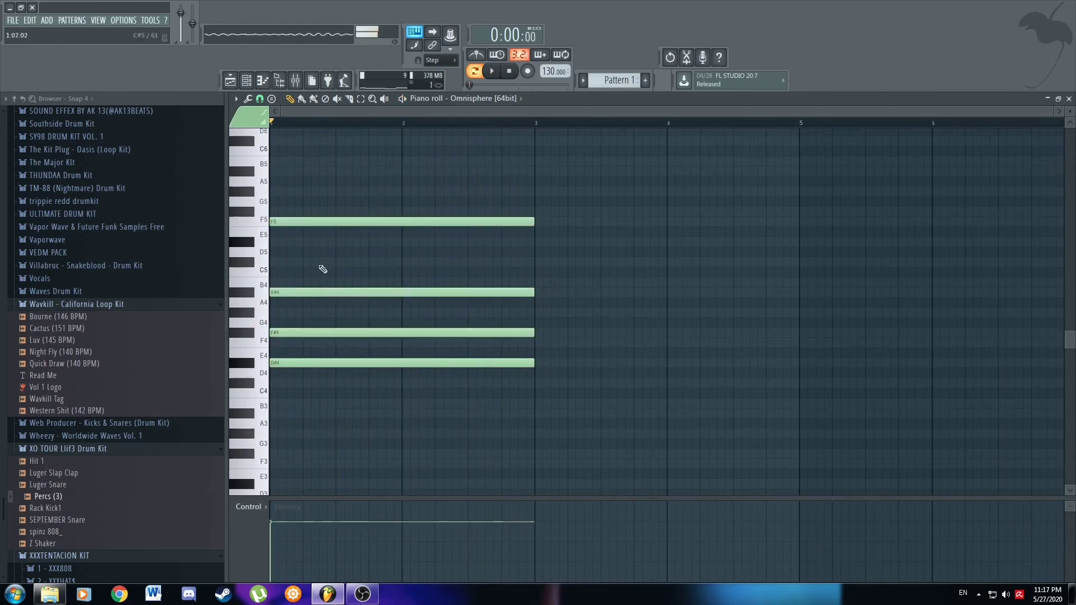
# Copy the four-note chord to the start of bar 3, transposed down three semitones so its lowest note is C4.
pyautogui.hotkey('ctrl', 'a')
pyautogui.keyDown('shift'); pyautogui.moveTo(325, 360); pyautogui.dragTo(591, 391); pyautogui.keyUp('shift')
pyautogui.hotkey('ctrl', 'd')
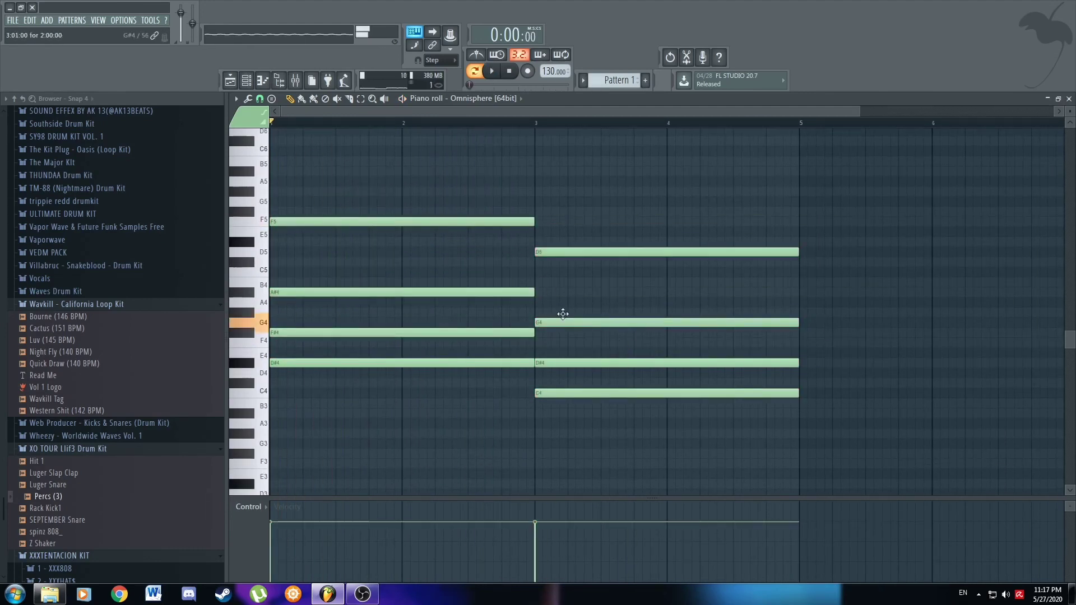
# Move the second chord's notes to D#4, F#4, A#4 and D#5, playing the pattern to check them.
pyautogui.moveTo(563, 314); pyautogui.dragTo(563, 304)
pyautogui.moveTo(548, 385); pyautogui.dragTo(547, 395)
pyautogui.press('space')
pyautogui.moveTo(560, 258); pyautogui.dragTo(532, 242)
pyautogui.scroll(-1, 534, 195)
pyautogui.scroll(-2, 502, 353)
pyautogui.moveTo(498, 312); pyautogui.dragTo(501, 356)
pyautogui.click(474, 232)
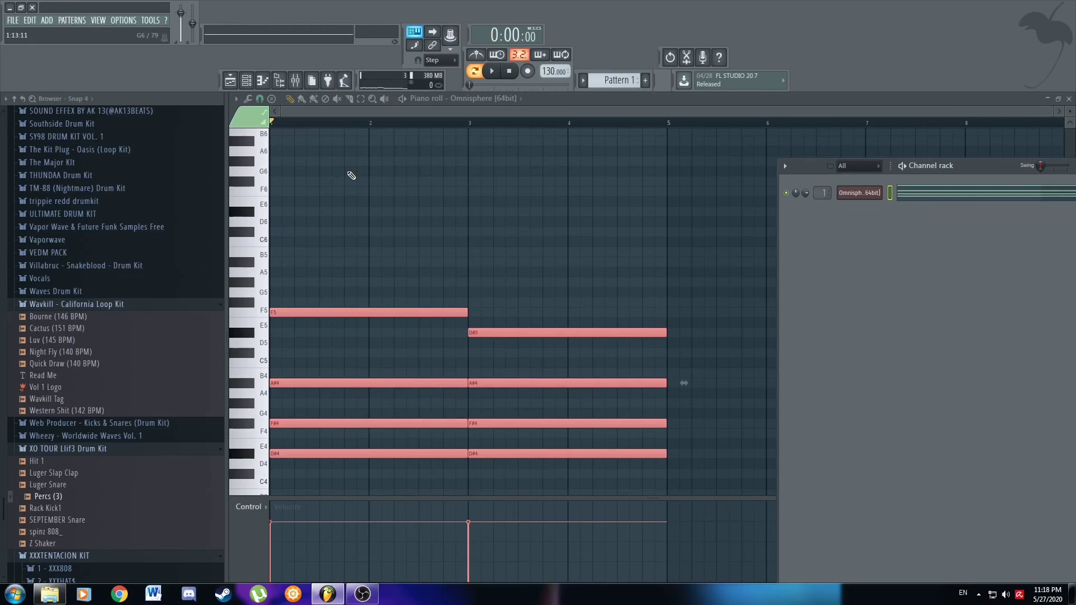
# Turn on Omnisphere's arpeggiator for the GTR - Focus patch and set its clock to 1/8.
pyautogui.click(859, 193)
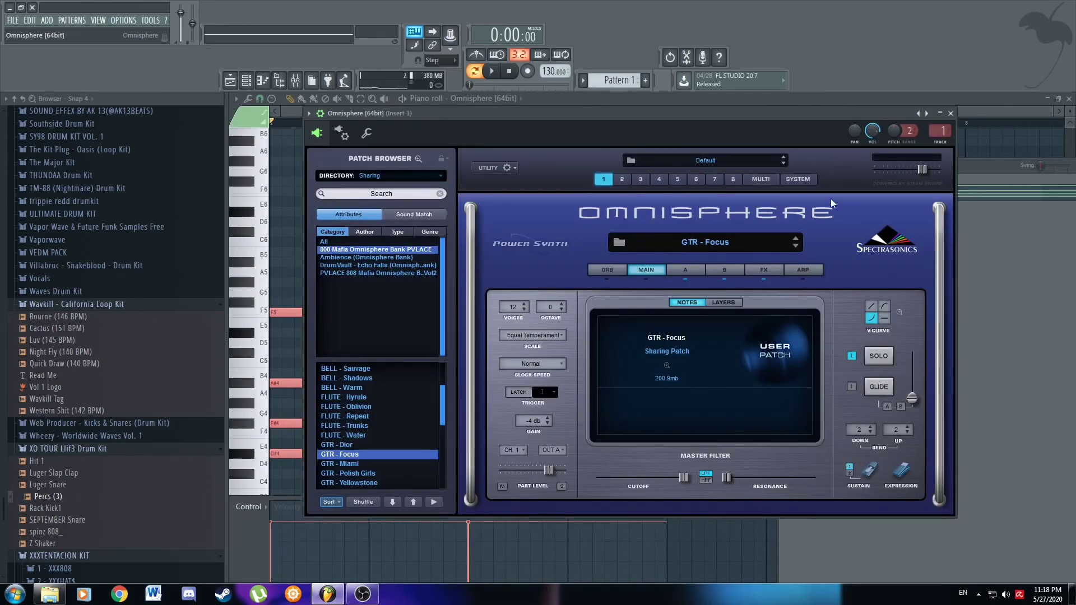
pyautogui.click(802, 270)
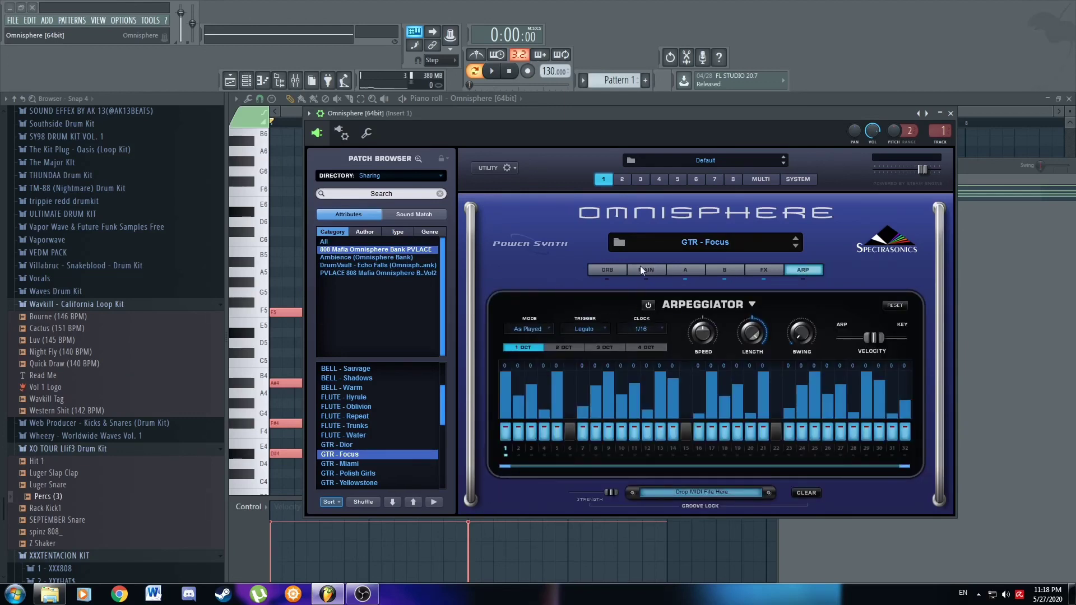
pyautogui.click(649, 332)
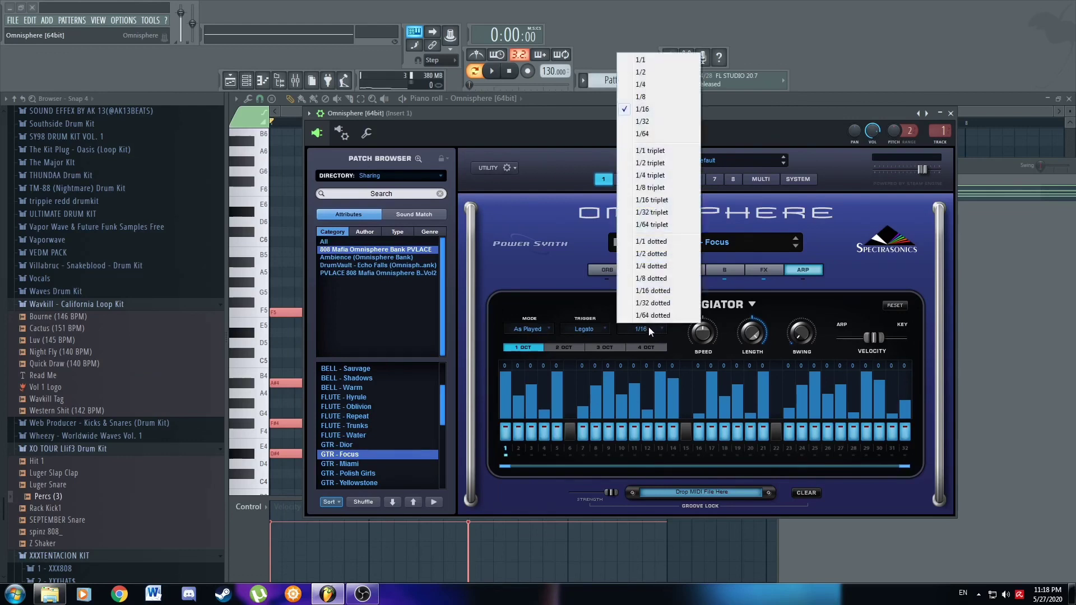
pyautogui.click(641, 97)
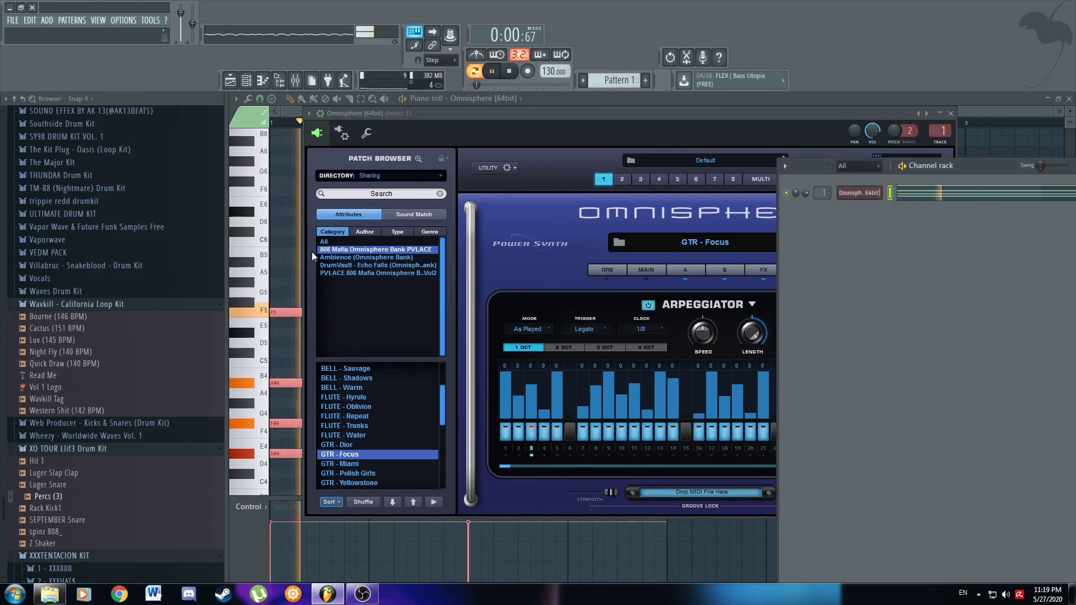
# Add an A#3 bass note to the second chord, lowering its D#4 to C#4 and its F#4 to F4.
pyautogui.rightClick(283, 264)
pyautogui.scroll(-2, 378, 348)
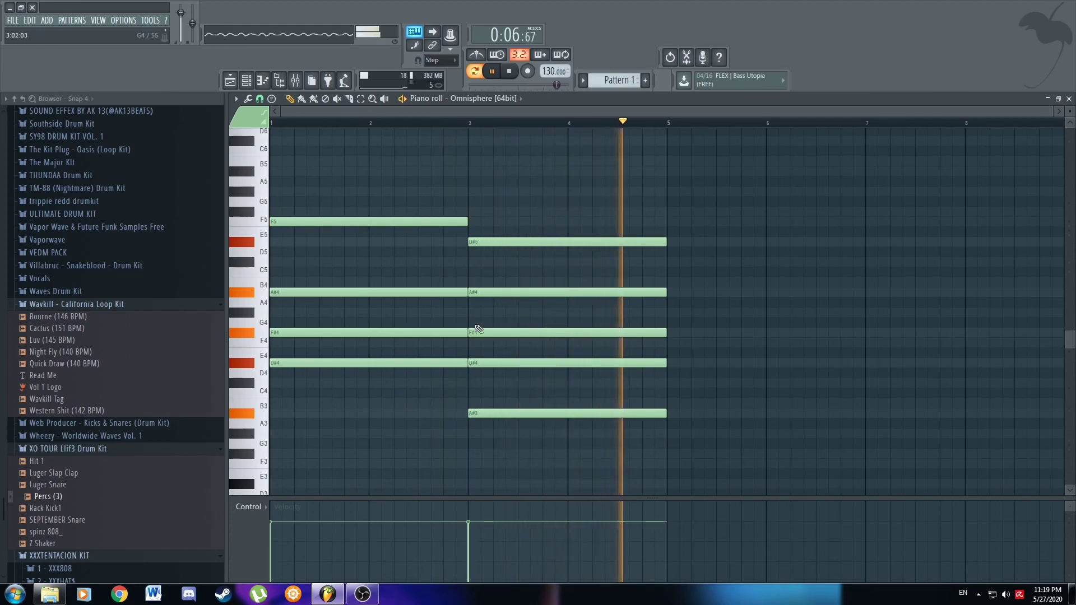
pyautogui.press('space')
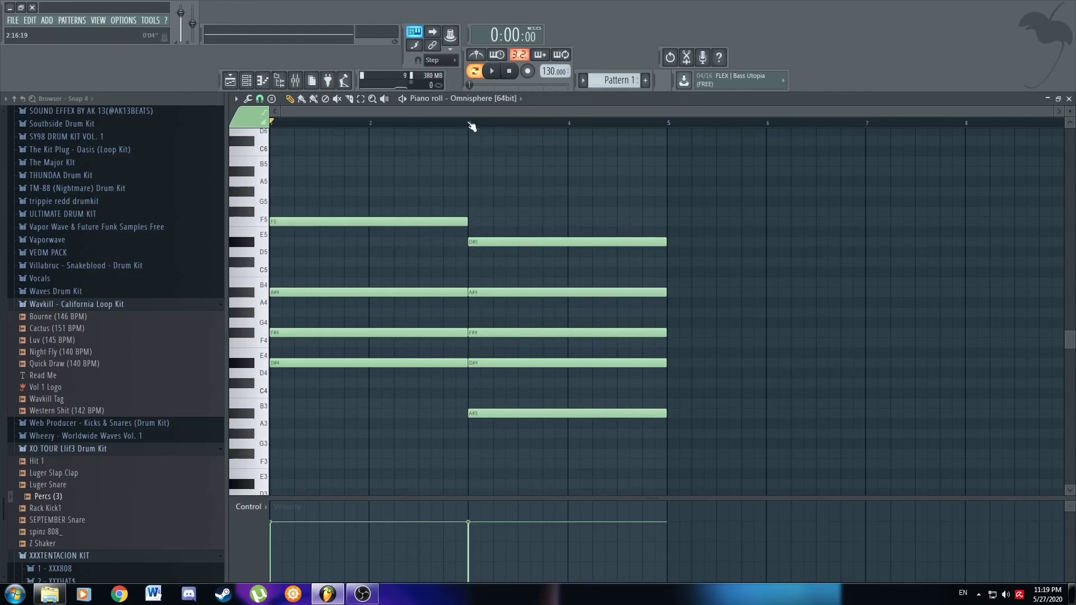
pyautogui.moveTo(480, 364); pyautogui.dragTo(480, 384)
pyautogui.moveTo(480, 332); pyautogui.dragTo(480, 342)
pyautogui.click(469, 124)
pyautogui.press('space')
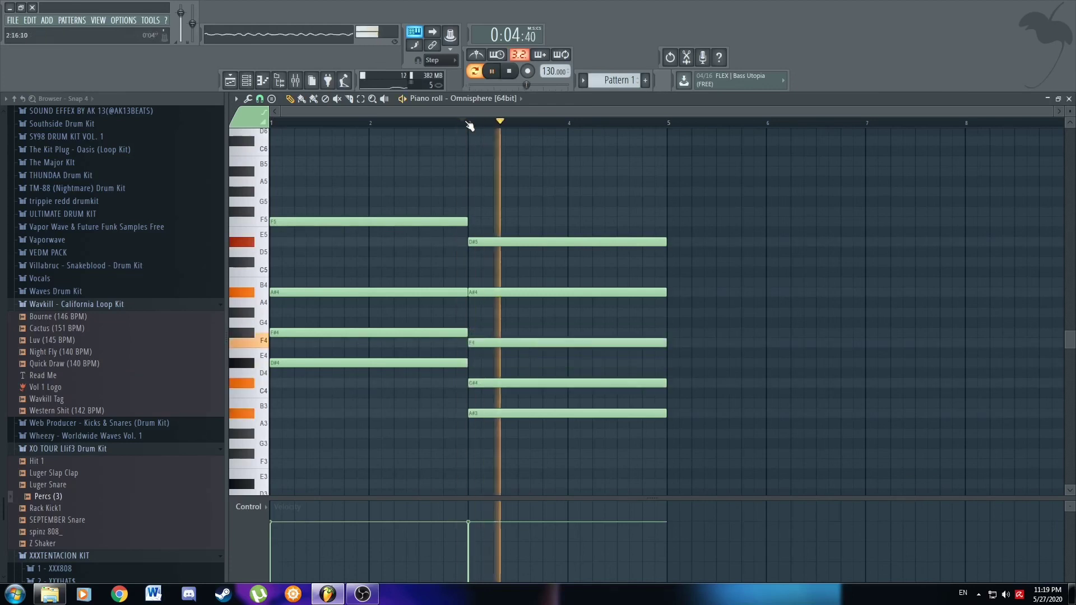
# Revoice the second chord by lowering A#3 to G#3, raising F4 to F#4 and deleting A#4.
pyautogui.moveTo(499, 413); pyautogui.dragTo(499, 433)
pyautogui.press('space')
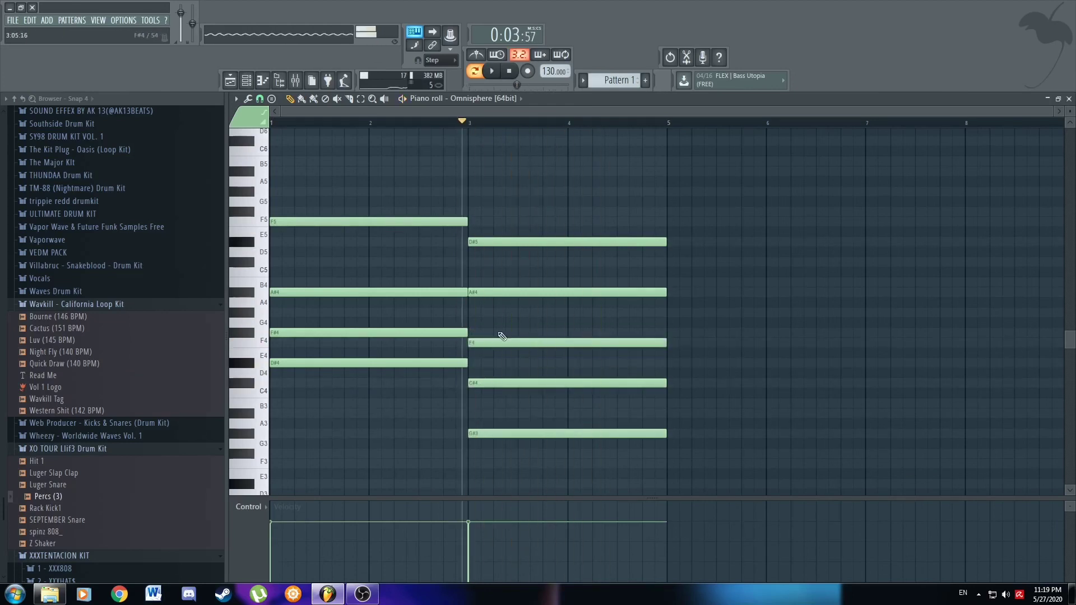
pyautogui.press('space')
pyautogui.moveTo(500, 342); pyautogui.dragTo(499, 332)
pyautogui.rightClick(499, 292)
pyautogui.press('space')
pyautogui.press('space')
# Replace the second chord with a lowered copy of the first, voiced as B3, D#4, G#4 and C#5, and play it.
pyautogui.scroll(1, 489, 275)
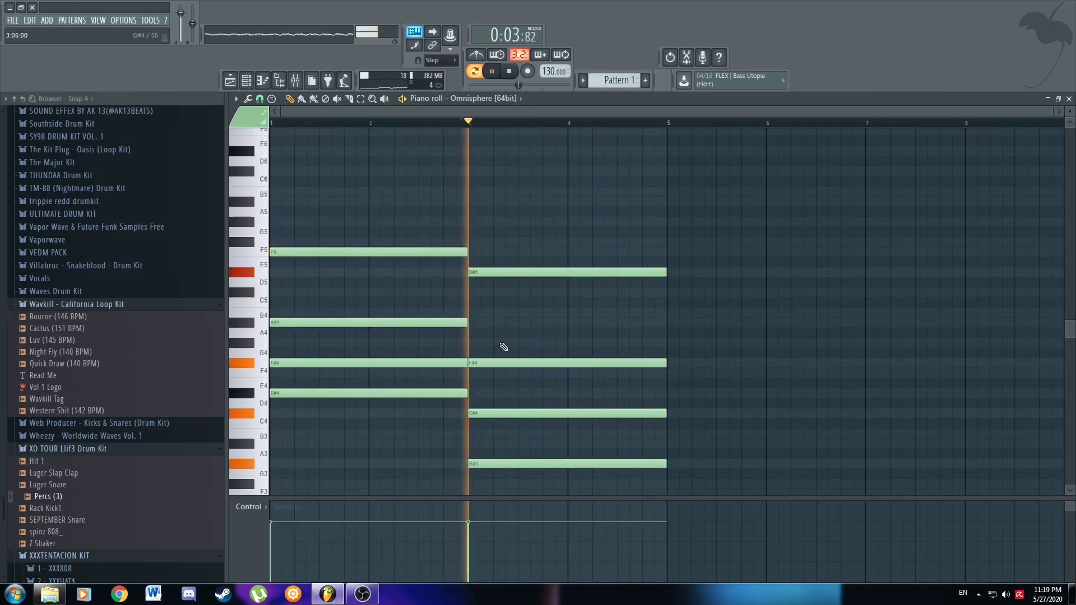
pyautogui.press('space')
pyautogui.scroll(-1, 502, 346)
pyautogui.rightClick(503, 319)
pyautogui.moveTo(440, 198); pyautogui.dragTo(412, 399)
pyautogui.moveTo(301, 320); pyautogui.dragTo(500, 350)
pyautogui.moveTo(500, 319); pyautogui.dragTo(500, 300)
pyautogui.press('space')
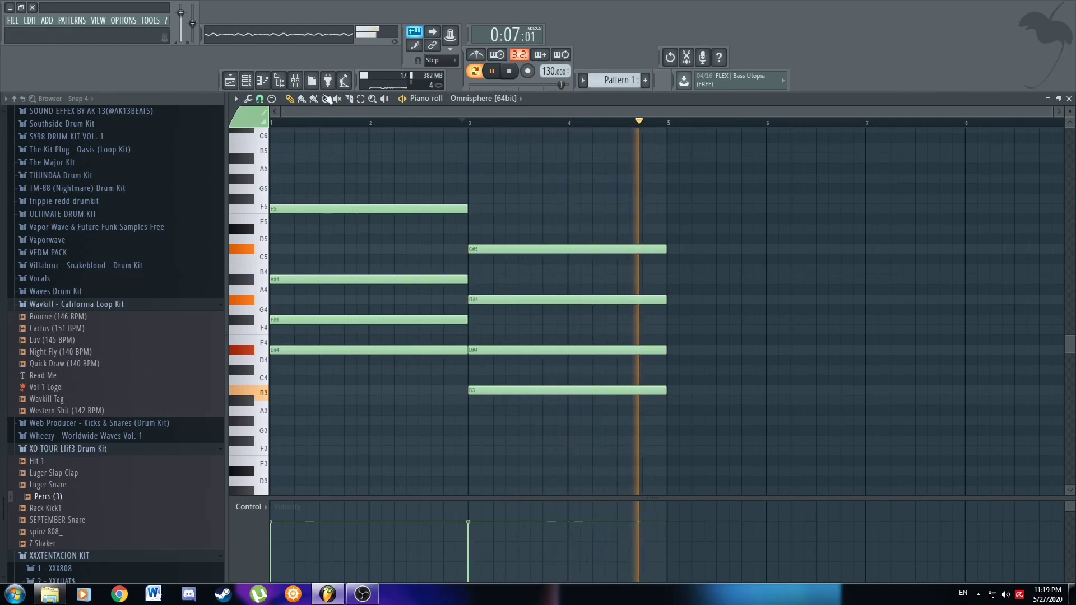
# Reopen Omnisphere from the channel rack to check its arpeggiator during playback, and stop the pattern.
pyautogui.click(246, 81)
pyautogui.click(858, 192)
pyautogui.click(858, 192)
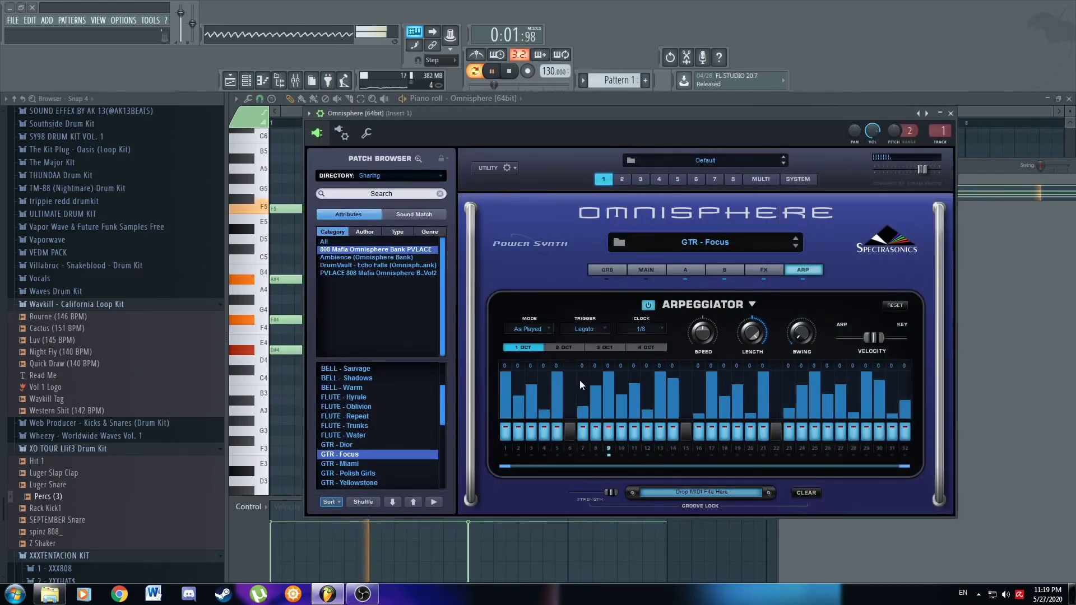
pyautogui.click(1018, 303)
pyautogui.press('space')
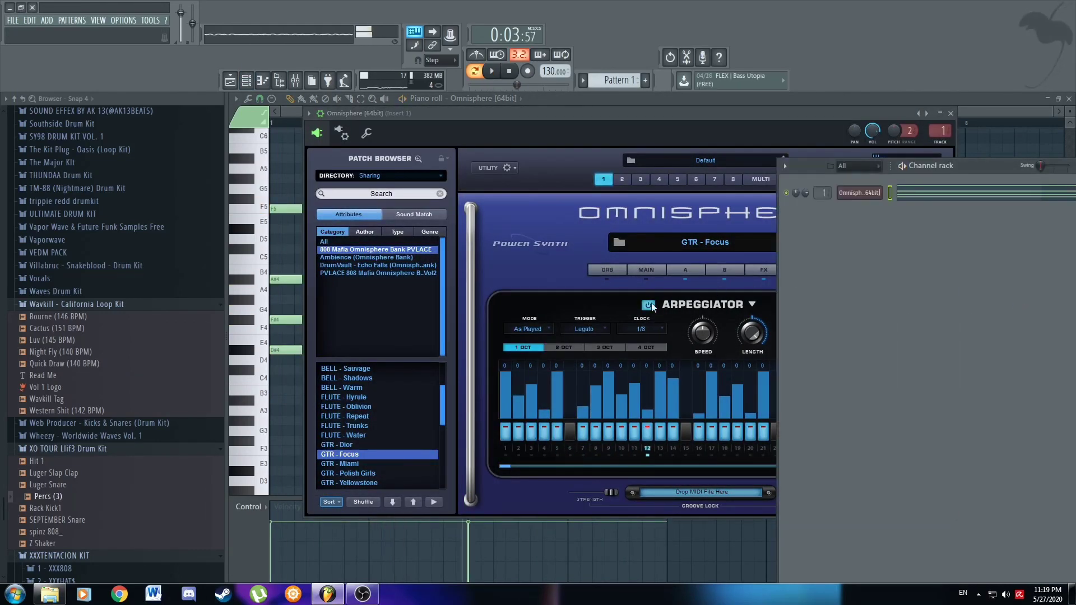
# Return to the Omnisphere piano roll and play back the two-chord progression.
pyautogui.click(570, 345)
pyautogui.click(282, 114)
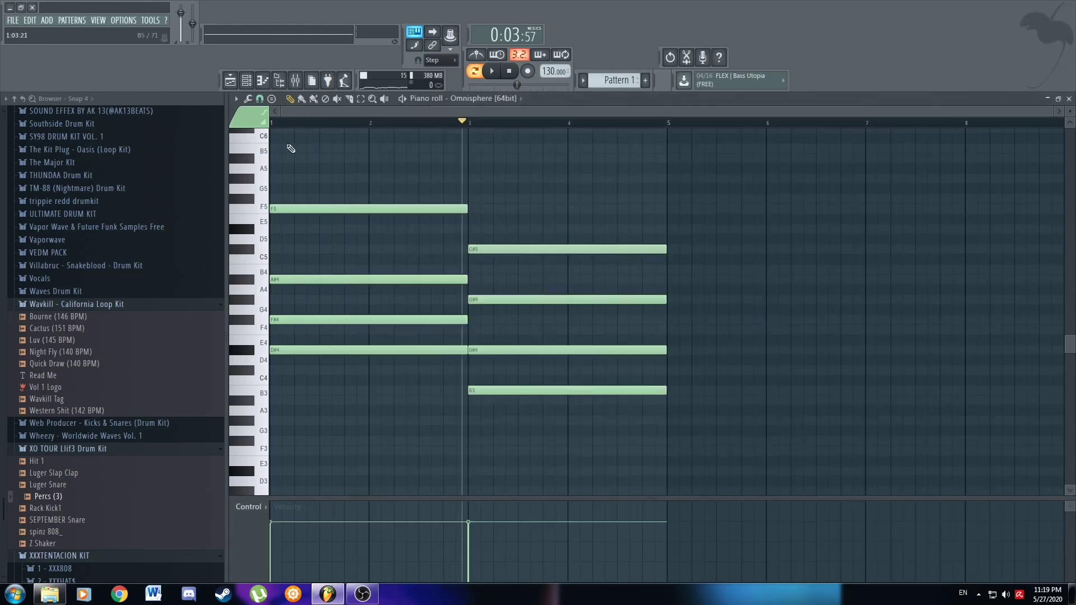
pyautogui.press('space')
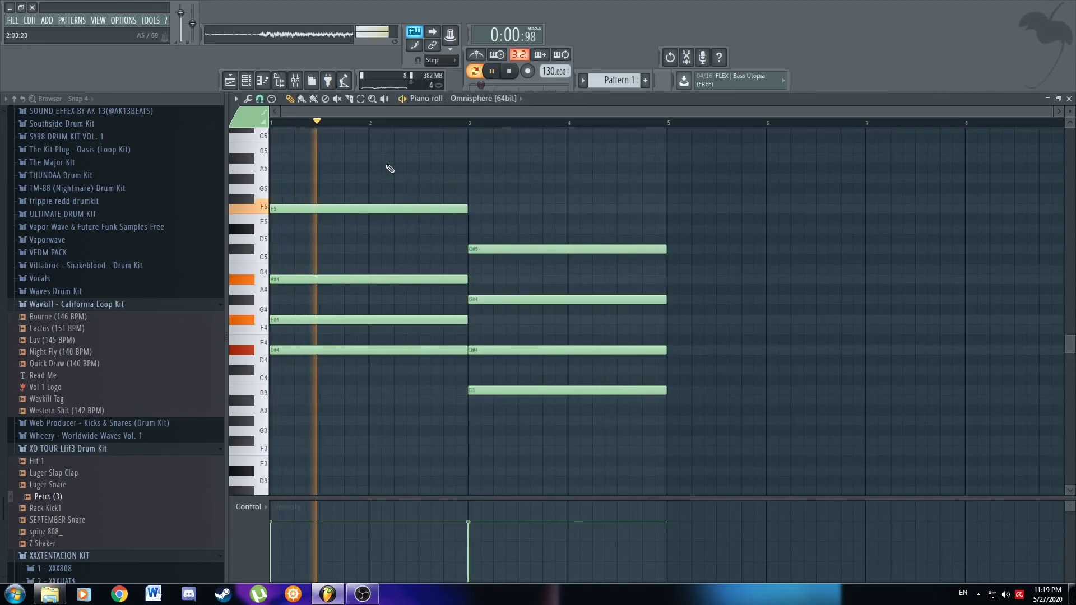
pyautogui.scroll(1, 406, 205)
pyautogui.scroll(-1, 405, 215)
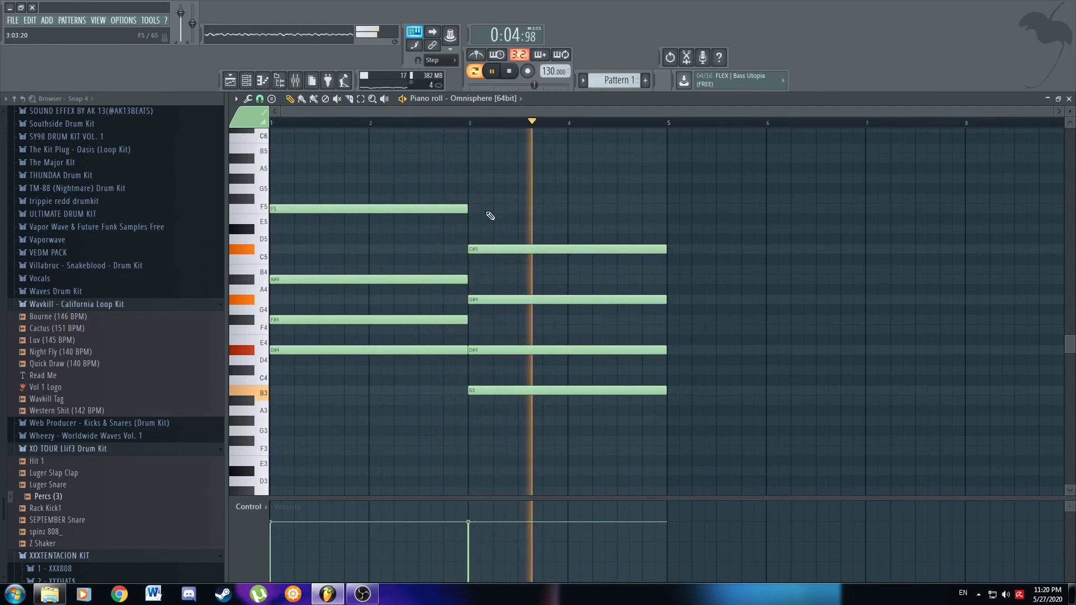
pyautogui.scroll(1, 487, 224)
pyautogui.press('F6')
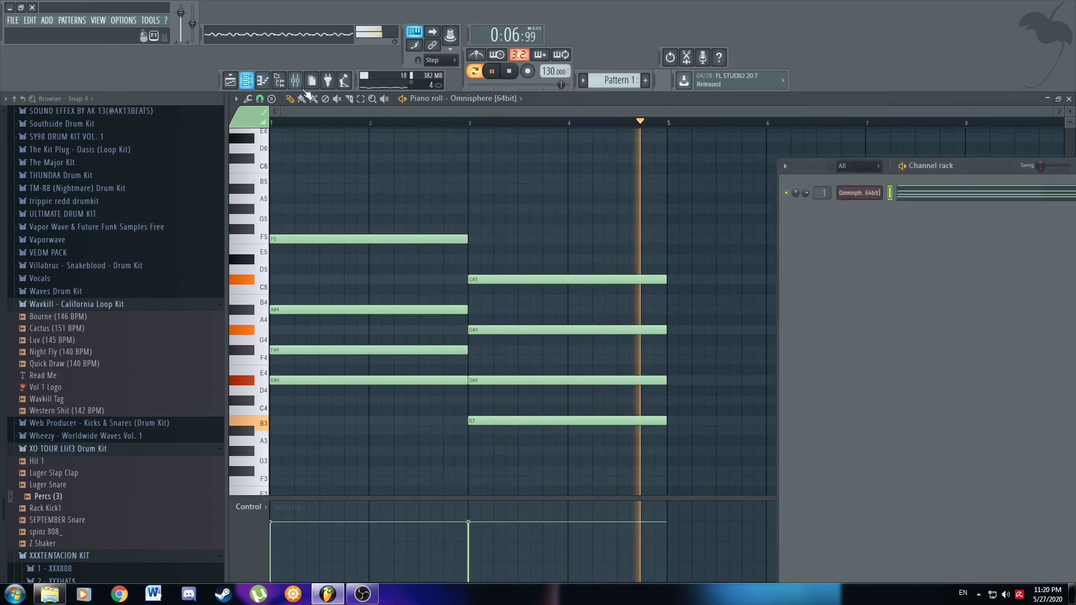
pyautogui.press('F6')
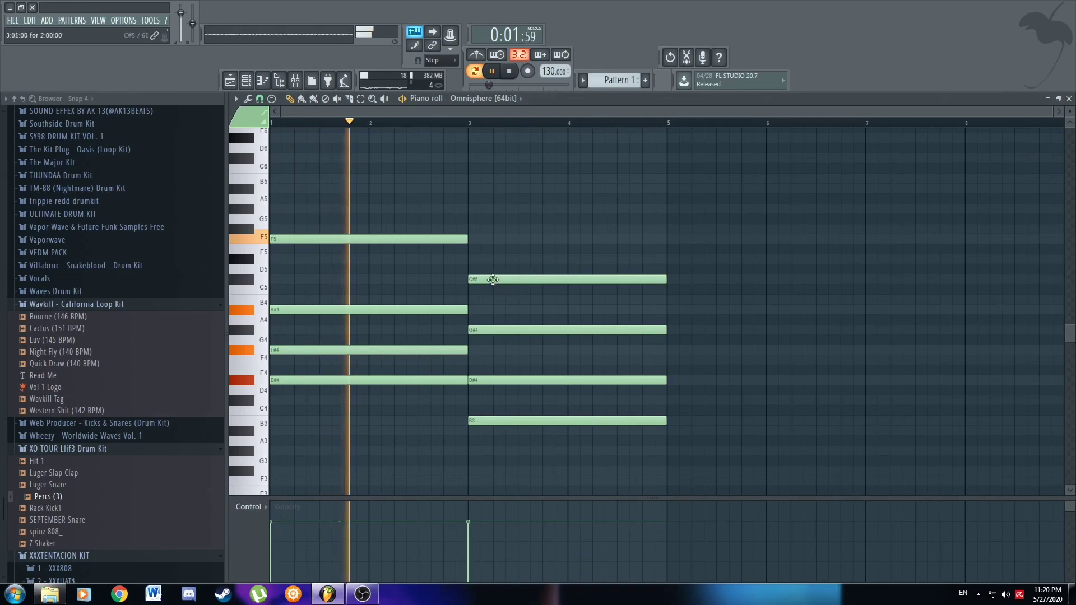
# Raise the first chord's top note to F#5 and the second chord's top note to F5, and play back the progression.
pyautogui.moveTo(493, 279)
pyautogui.mouseDown()
pyautogui.moveTo(495, 249)
pyautogui.moveTo(493, 259)
pyautogui.mouseUp()
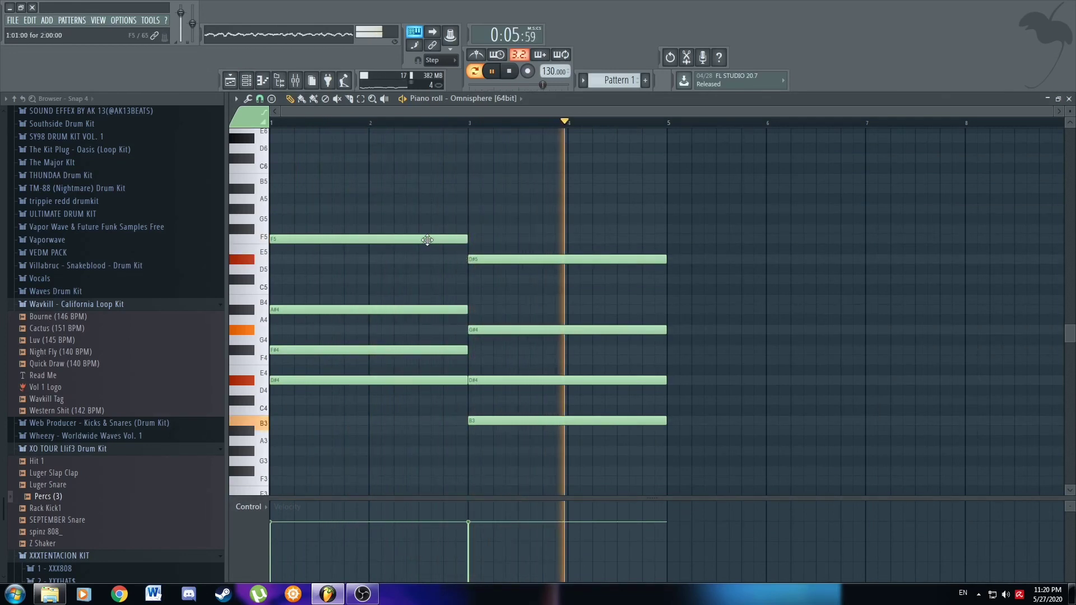
pyautogui.press('space')
pyautogui.moveTo(427, 240); pyautogui.dragTo(427, 229)
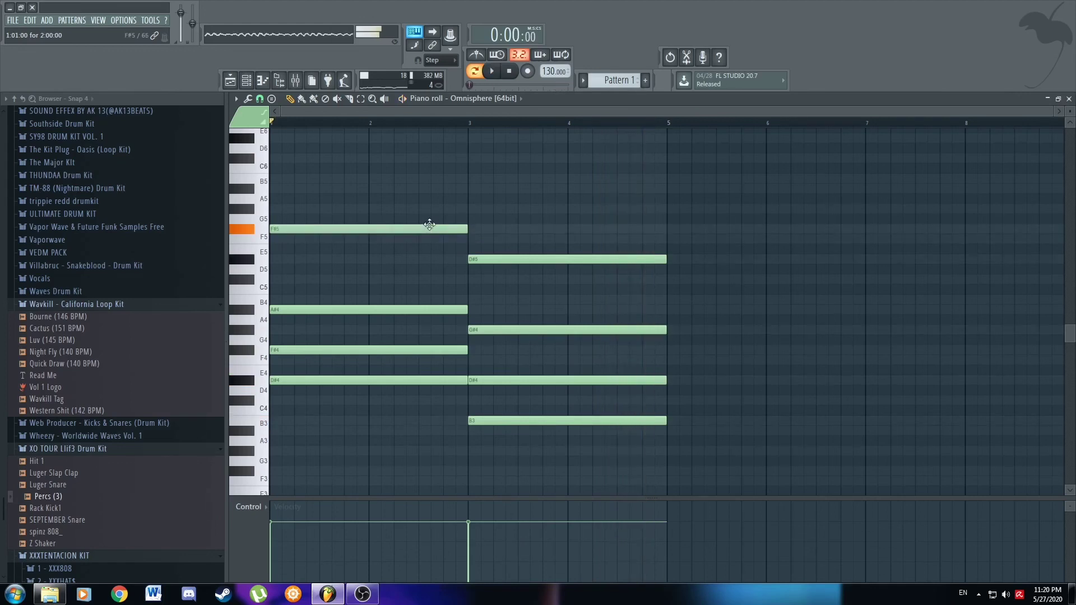
pyautogui.moveTo(503, 259); pyautogui.dragTo(503, 239)
pyautogui.press('space')
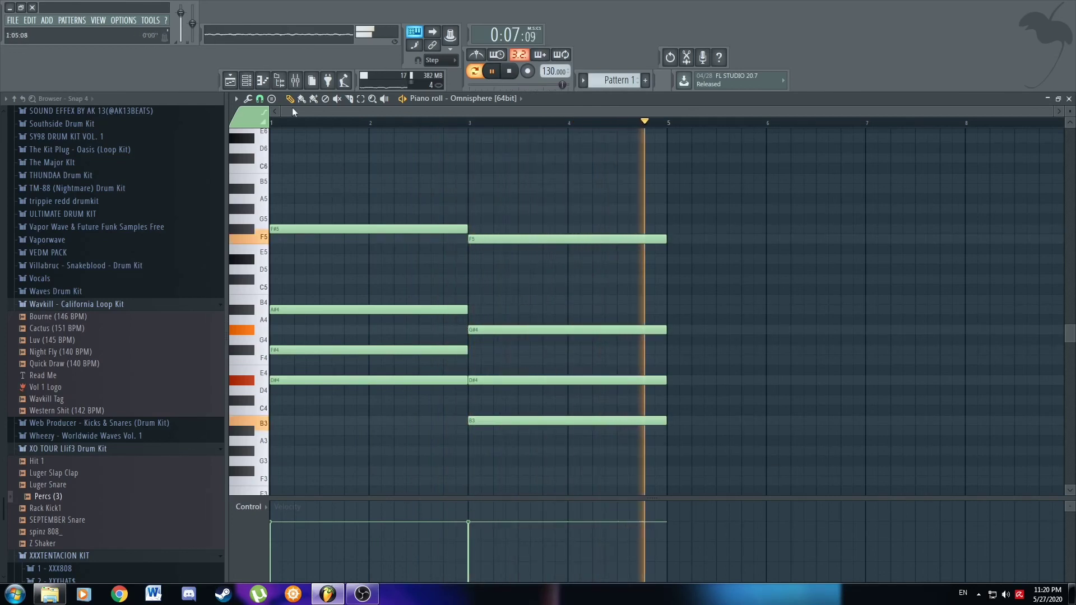
pyautogui.press('space')
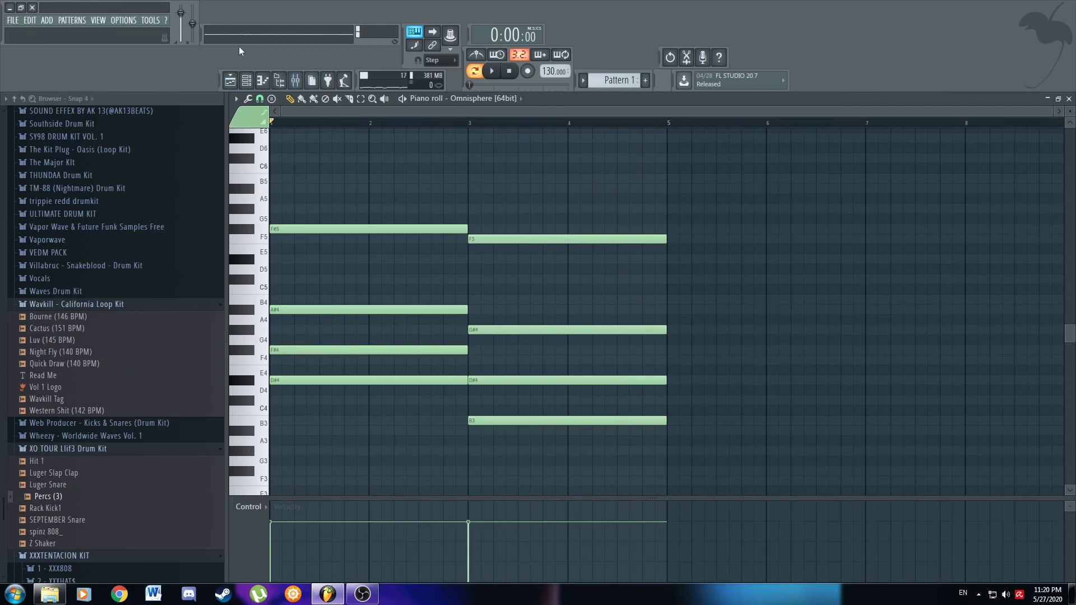
# Load Fruity Parametric EQ 2 into the first effect slot of mixer track Insert 1.
pyautogui.click(246, 80)
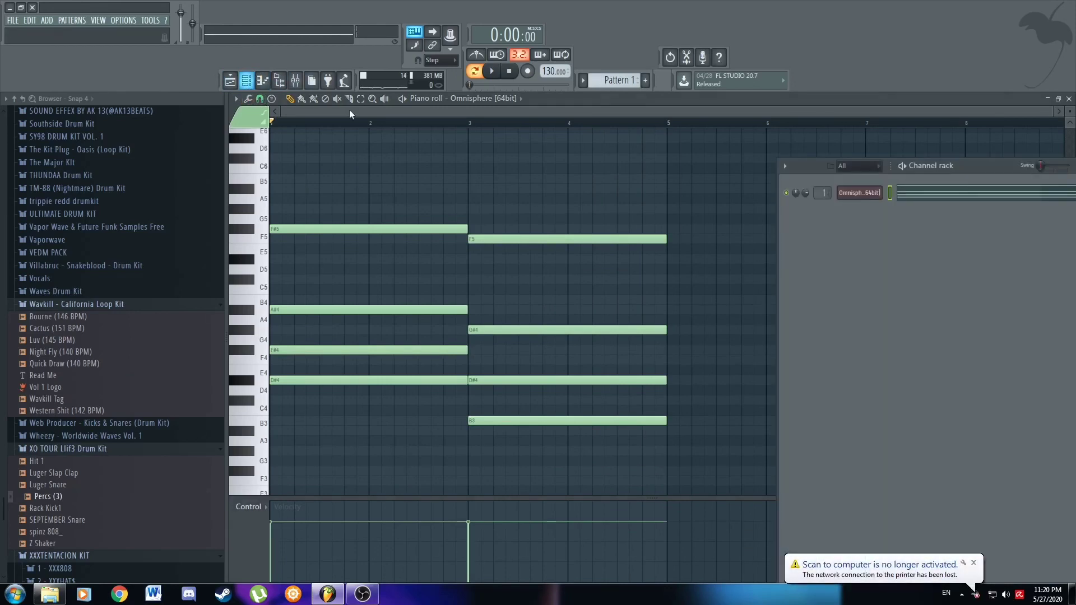
pyautogui.click(295, 81)
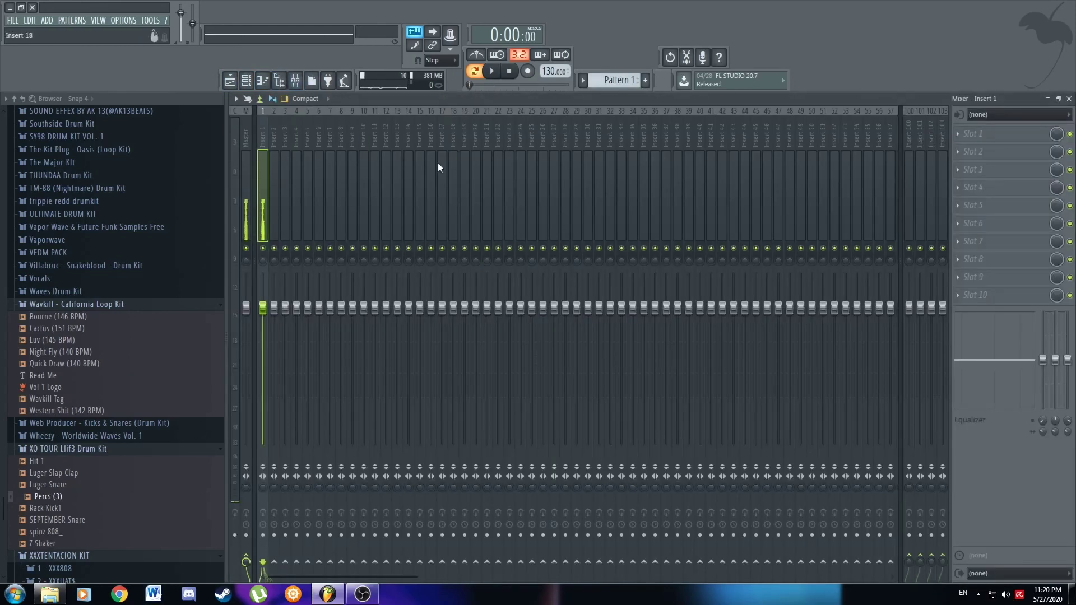
pyautogui.click(973, 133)
pyautogui.click(957, 27)
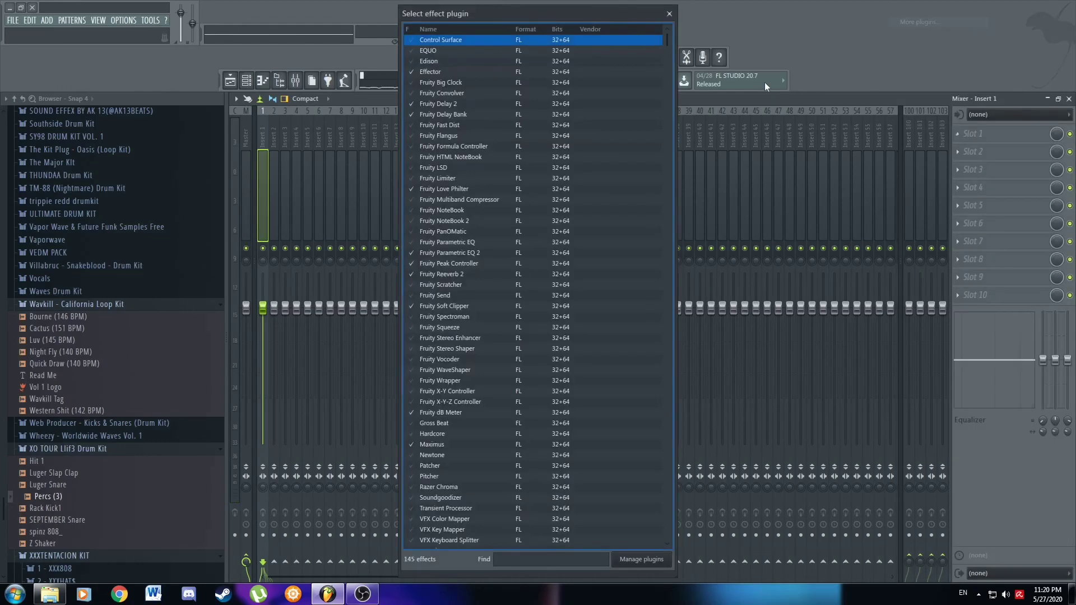
pyautogui.write('eq')
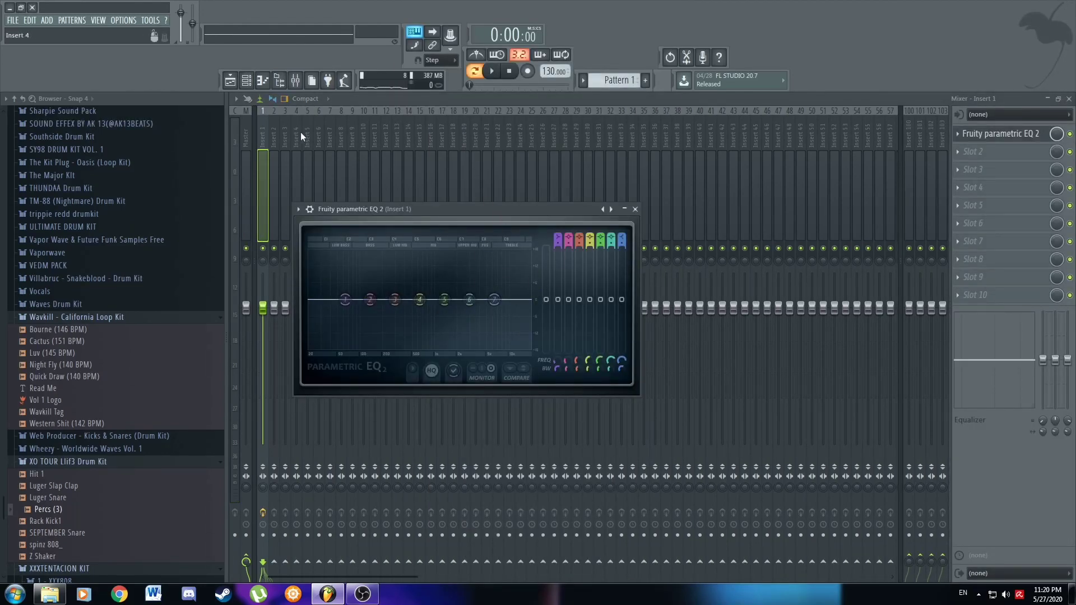
# Shape the Parametric EQ 2 curve with a low-end cut on band 1 and a high-end cut on band 7 during playback.
pyautogui.moveTo(622, 245); pyautogui.dragTo(622, 233)
pyautogui.press('space')
pyautogui.moveTo(493, 300); pyautogui.dragTo(516, 349)
pyautogui.moveTo(558, 244); pyautogui.dragTo(558, 233)
pyautogui.moveTo(345, 300); pyautogui.dragTo(362, 349)
pyautogui.moveTo(515, 348); pyautogui.dragTo(526, 348)
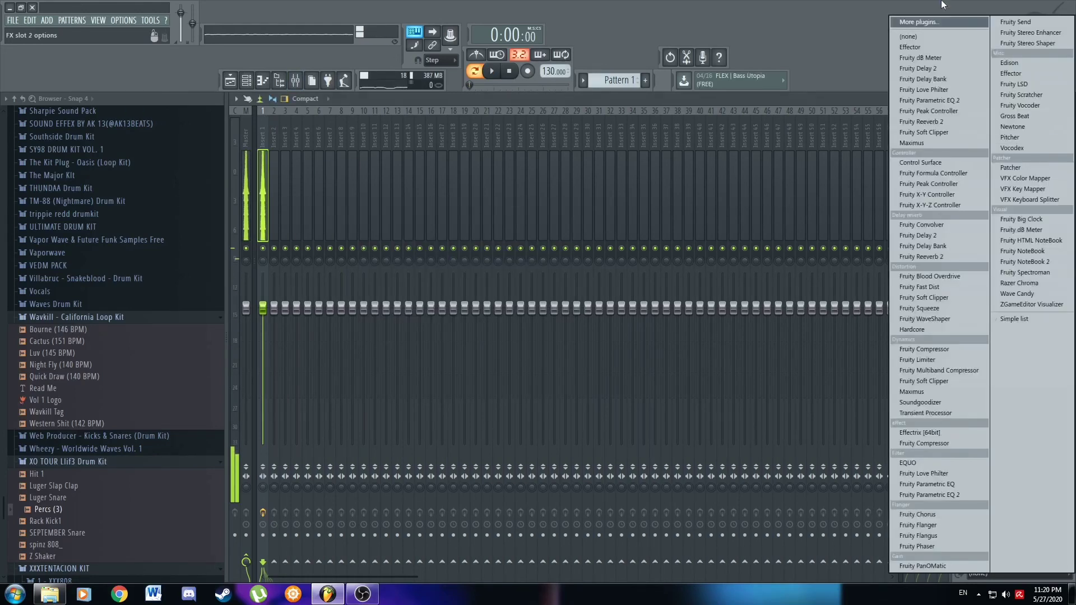
# Load Effectrix into slot 2 of Insert 1 and choose its Factory1 preset DB demo.
pyautogui.click(948, 23)
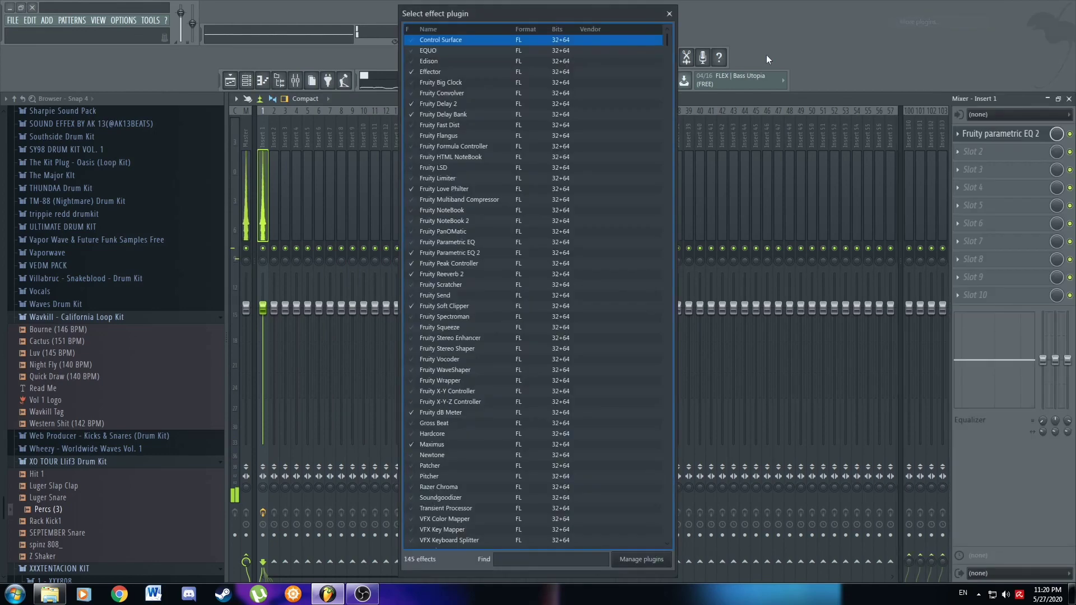
pyautogui.write('eff')
pyautogui.doubleClick(425, 51)
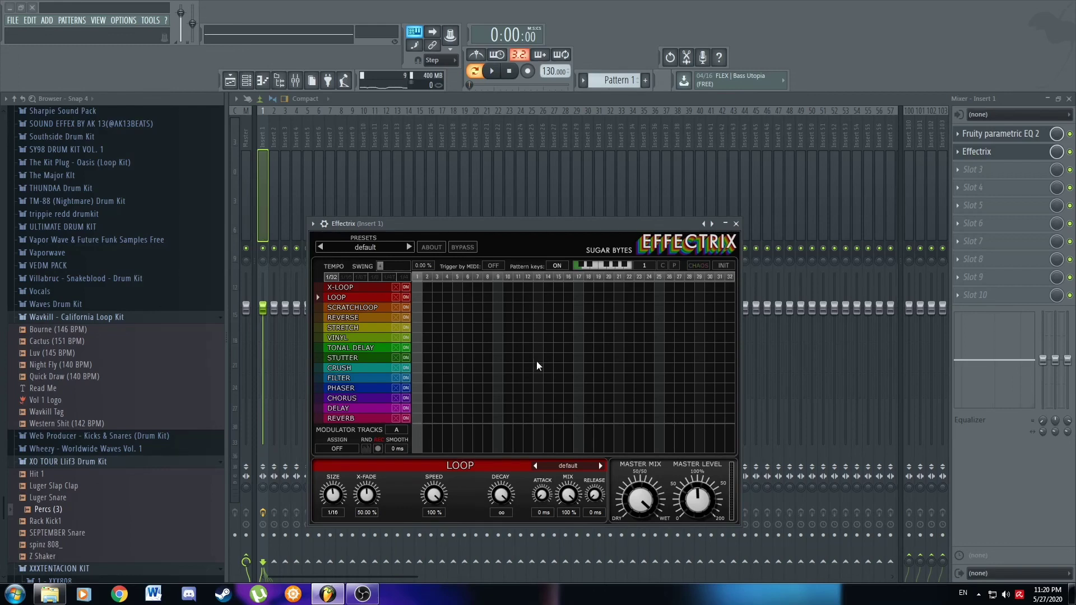
pyautogui.click(388, 247)
pyautogui.moveTo(388, 299)
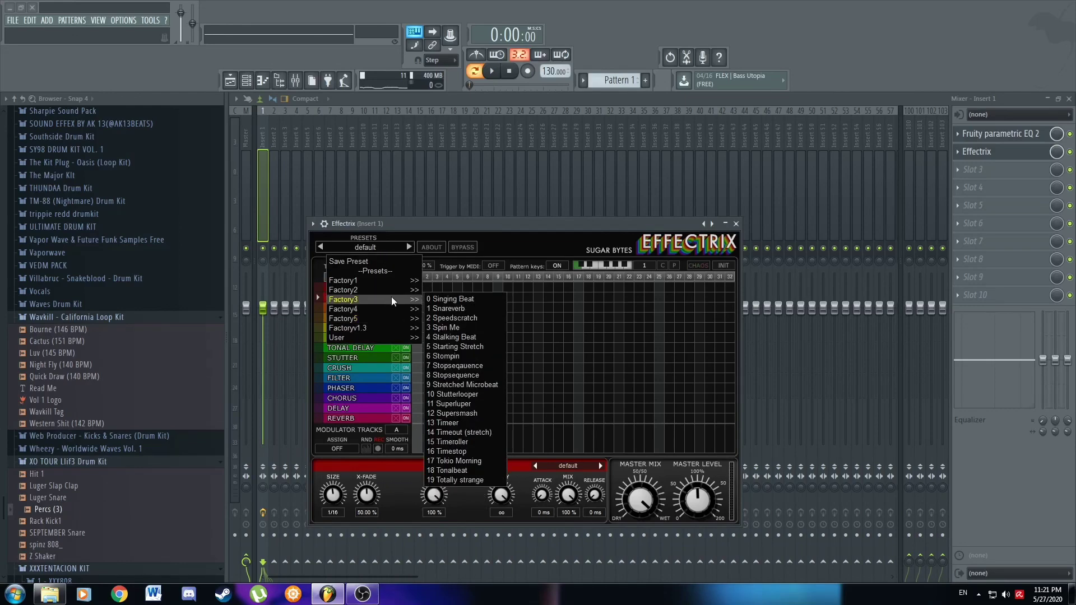
pyautogui.moveTo(392, 280)
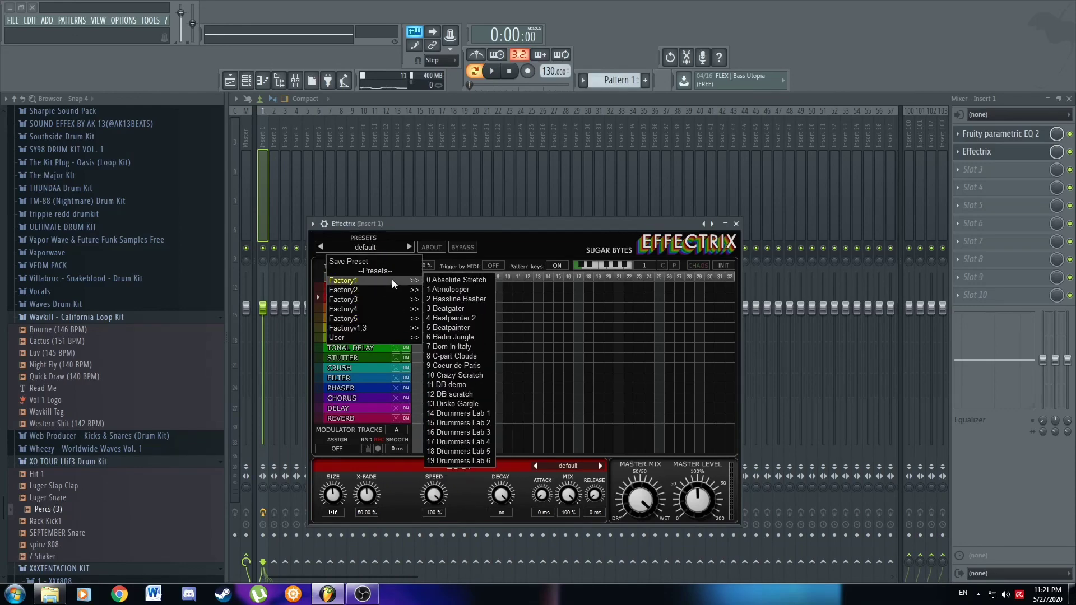
pyautogui.click(473, 385)
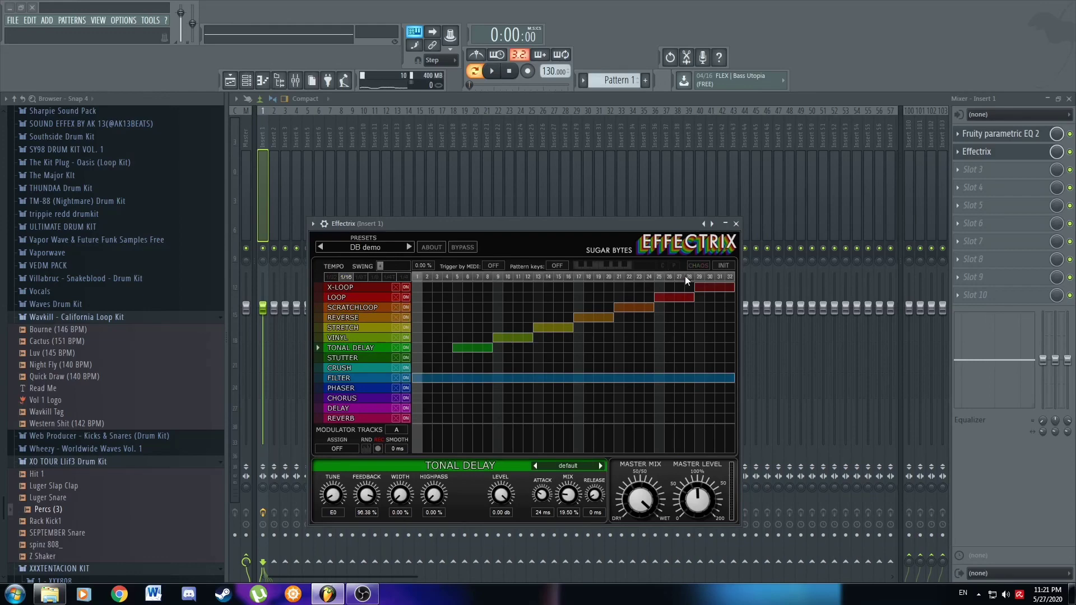
# Load Gross Beat into slot 4 of Insert 1, apply a preset from its list and select the NV2 808 Mafia time pattern.
pyautogui.click(1001, 184)
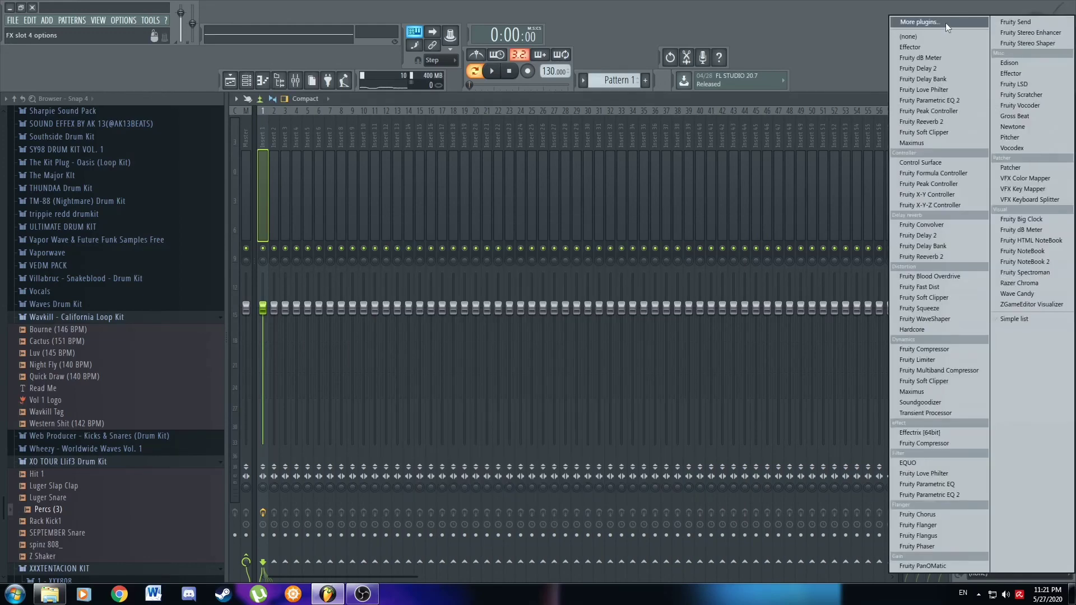
pyautogui.click(946, 23)
pyautogui.doubleClick(431, 37)
pyautogui.click(343, 253)
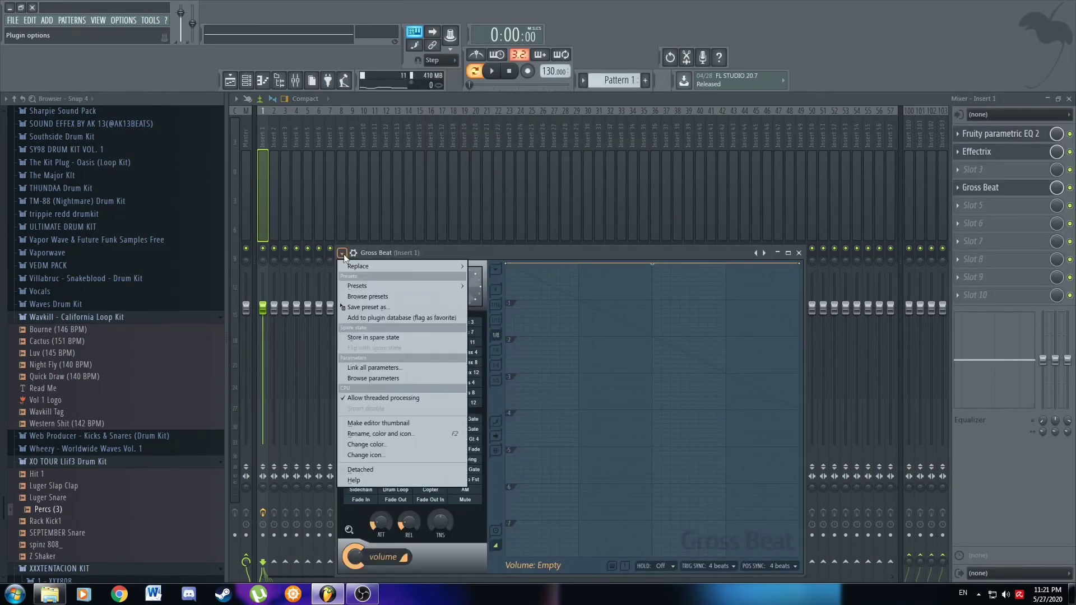
pyautogui.moveTo(364, 281)
pyautogui.click(524, 374)
pyautogui.click(523, 355)
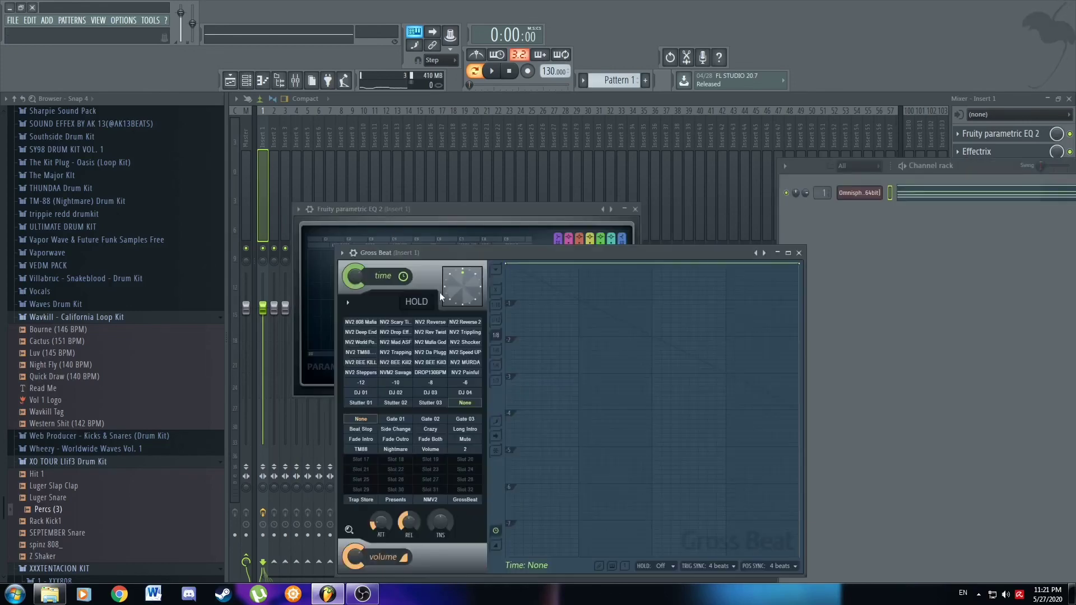
pyautogui.click(365, 324)
# Reopen the Omnisphere piano roll from the channel rack and play the chords through the new effects.
pyautogui.moveTo(1003, 165); pyautogui.dragTo(936, 273)
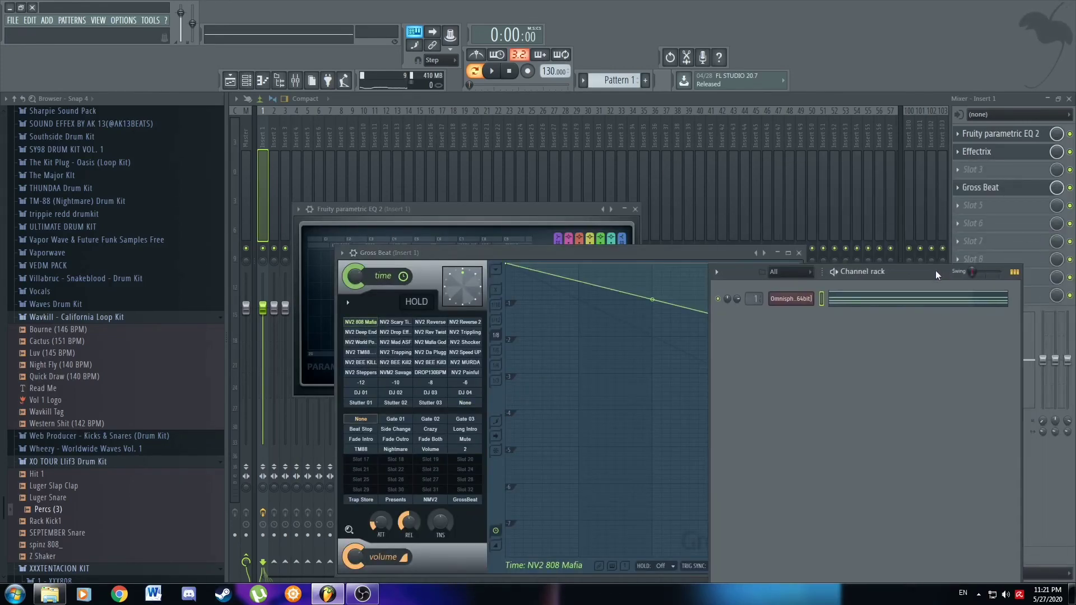
pyautogui.click(893, 297)
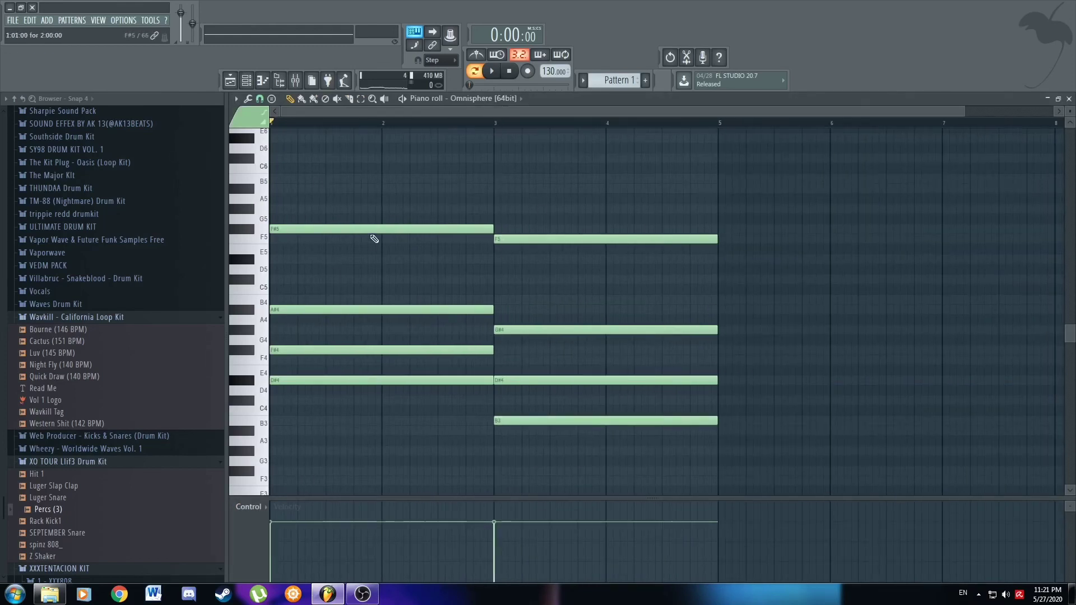
pyautogui.press('space')
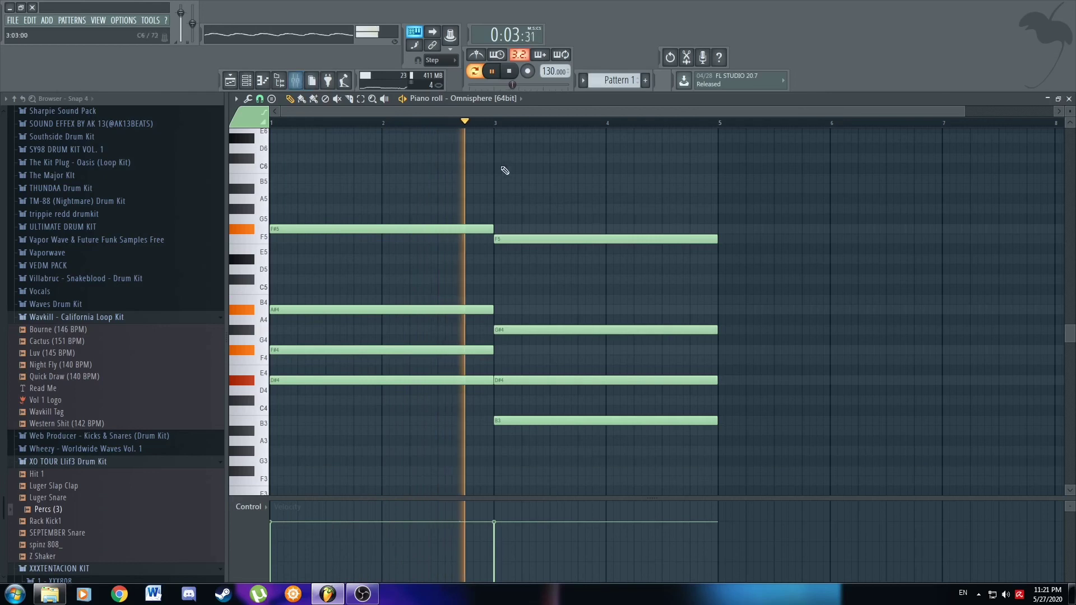
pyautogui.scroll(-1, 314, 118)
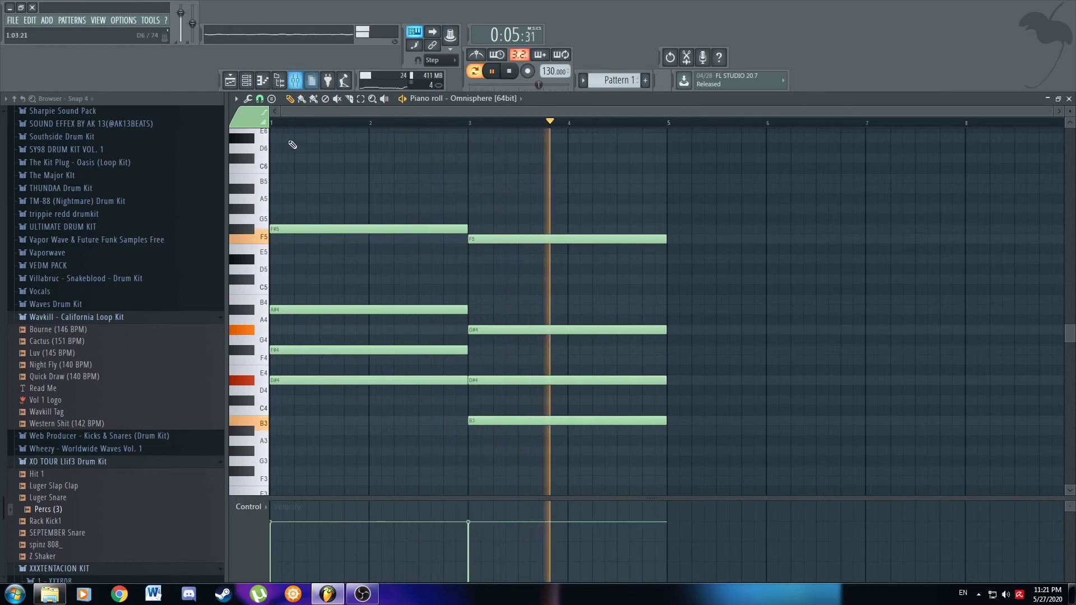
# Transpose all notes of both chords up one octave and deselect them.
pyautogui.moveTo(258, 198); pyautogui.dragTo(255, 504)
pyautogui.hotkey('ctrl', 'Up')
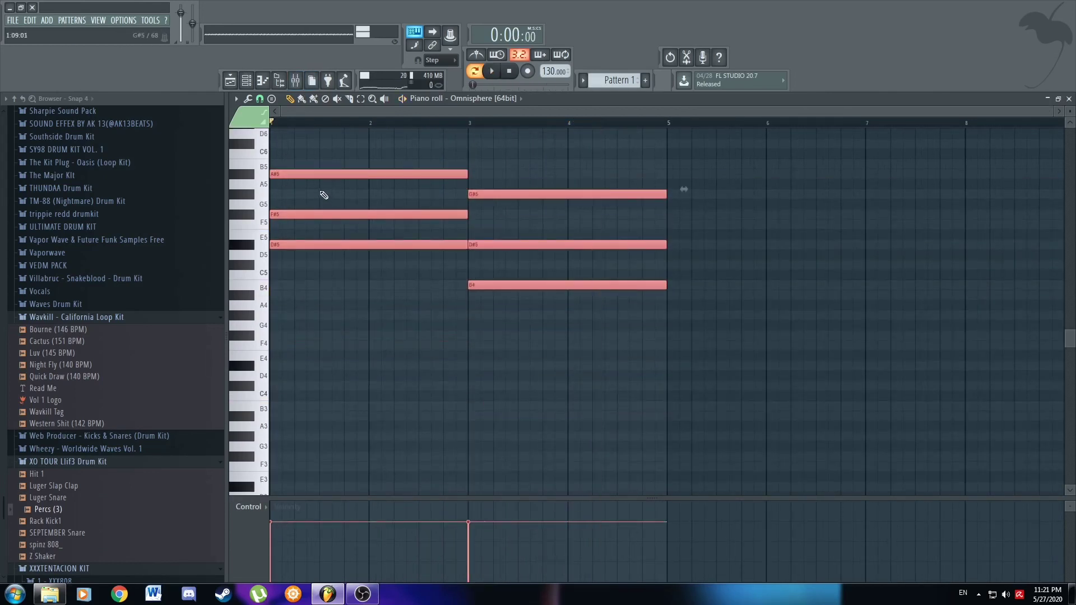
pyautogui.scroll(3, 350, 261)
pyautogui.hotkey('ctrl', 'd')
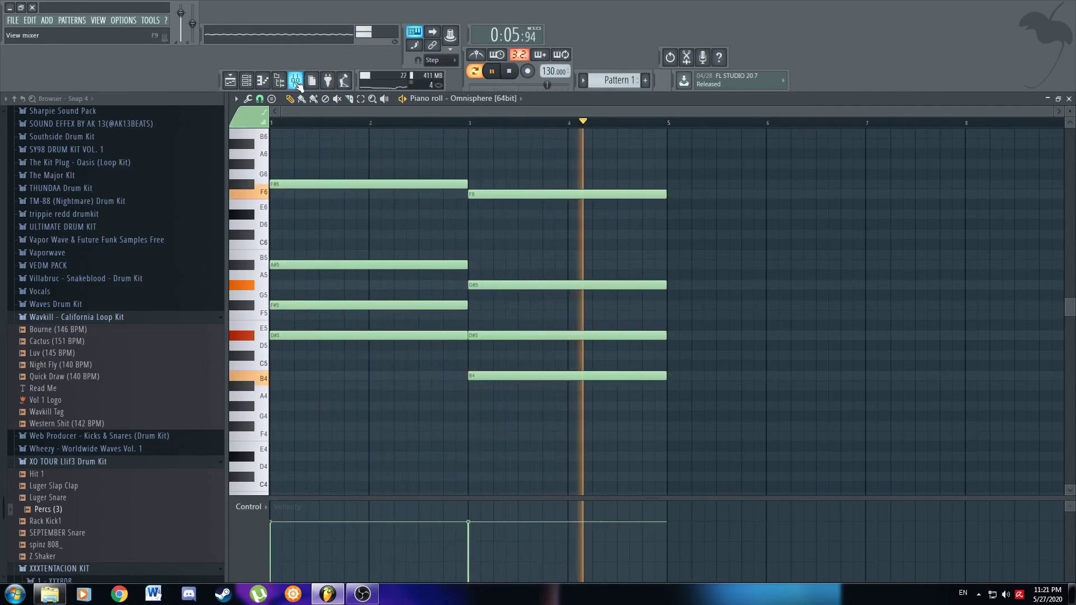
# Add a second Effectrix to slot 5 of mixer track Insert 1.
pyautogui.click(296, 81)
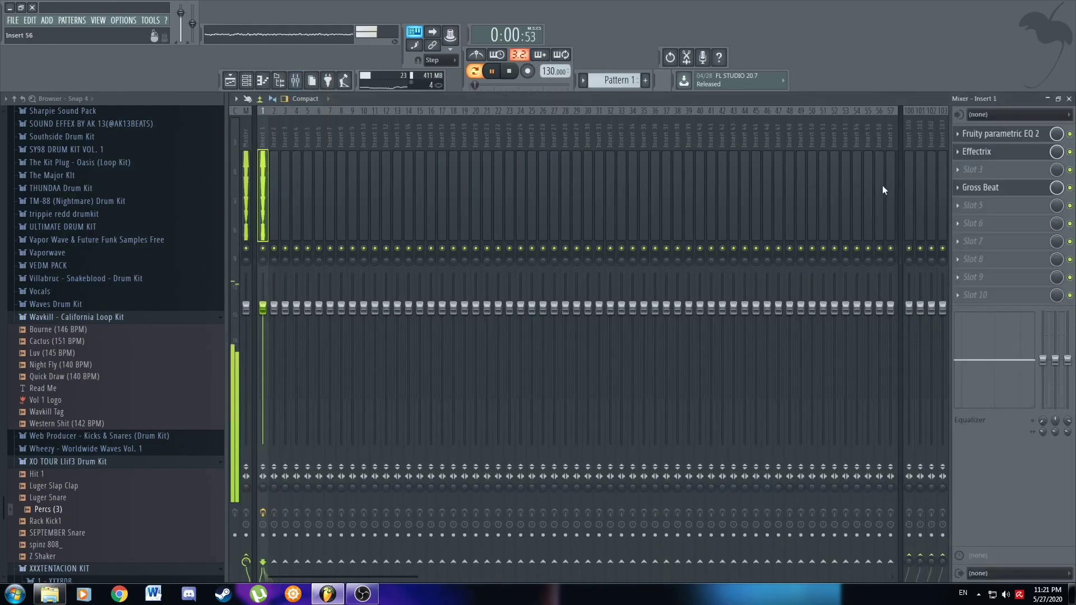
pyautogui.click(1015, 150)
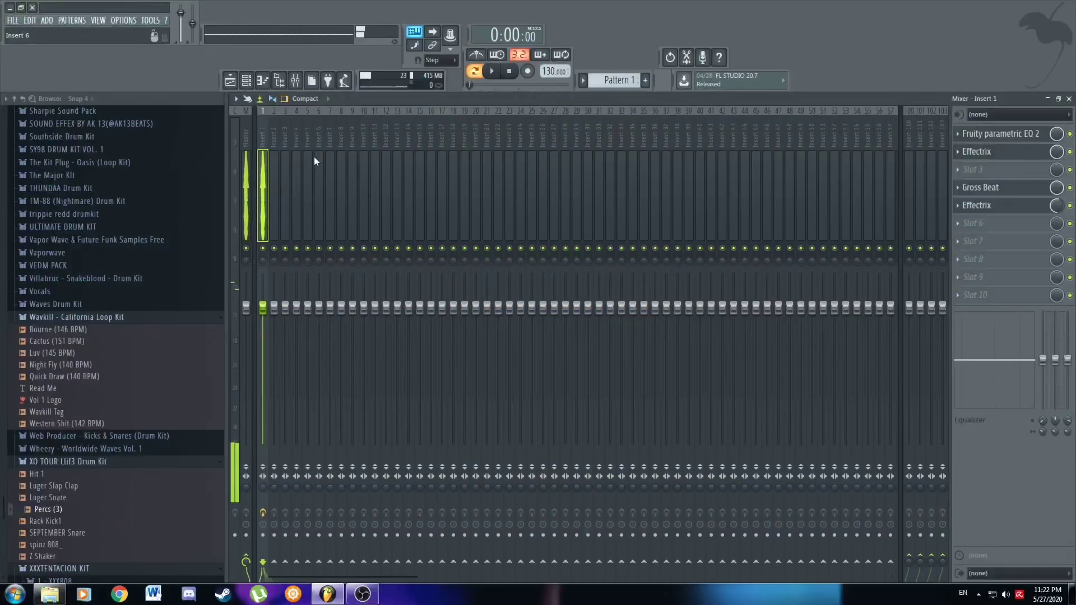
# Look over the Omnisphere chords in the piano roll and return to mixer track Insert 1.
pyautogui.click(248, 82)
pyautogui.click(920, 287)
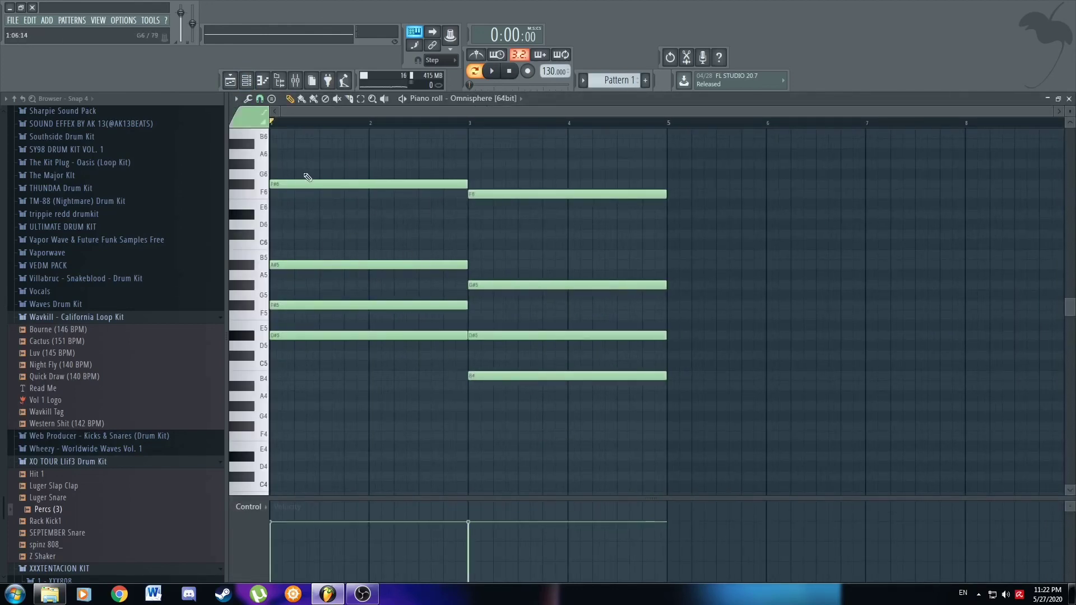
pyautogui.click(295, 87)
pyautogui.press('F6')
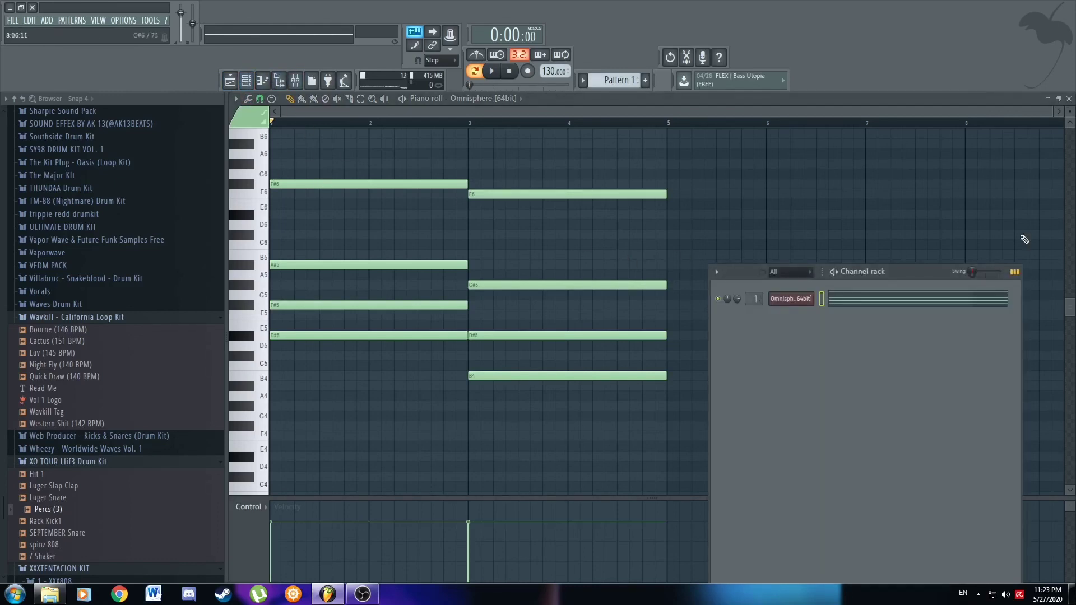
pyautogui.click(297, 82)
pyautogui.click(264, 185)
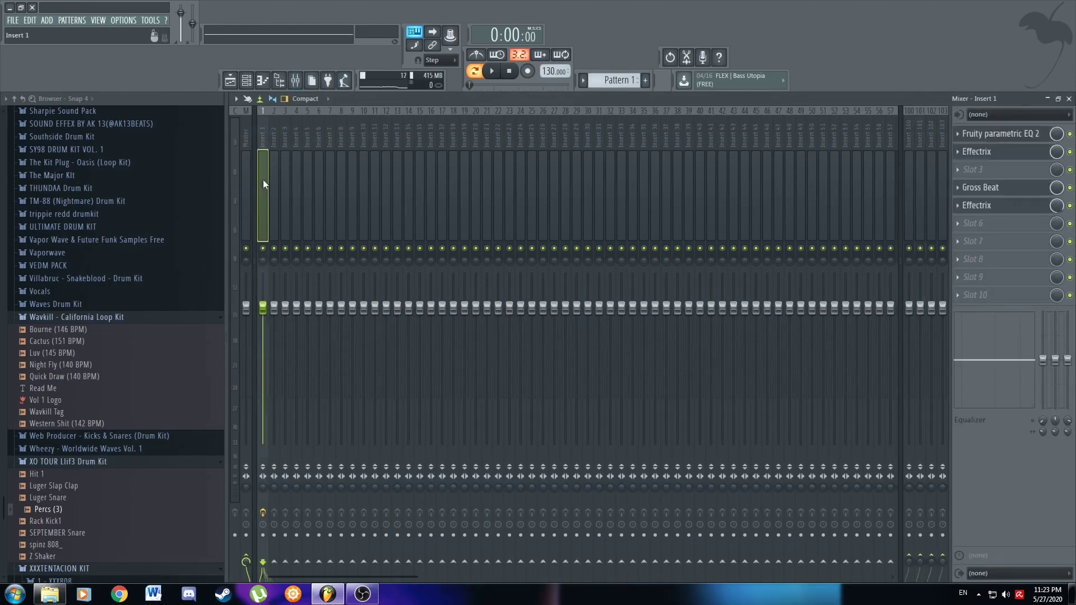
pyautogui.click(1010, 247)
pyautogui.click(934, 25)
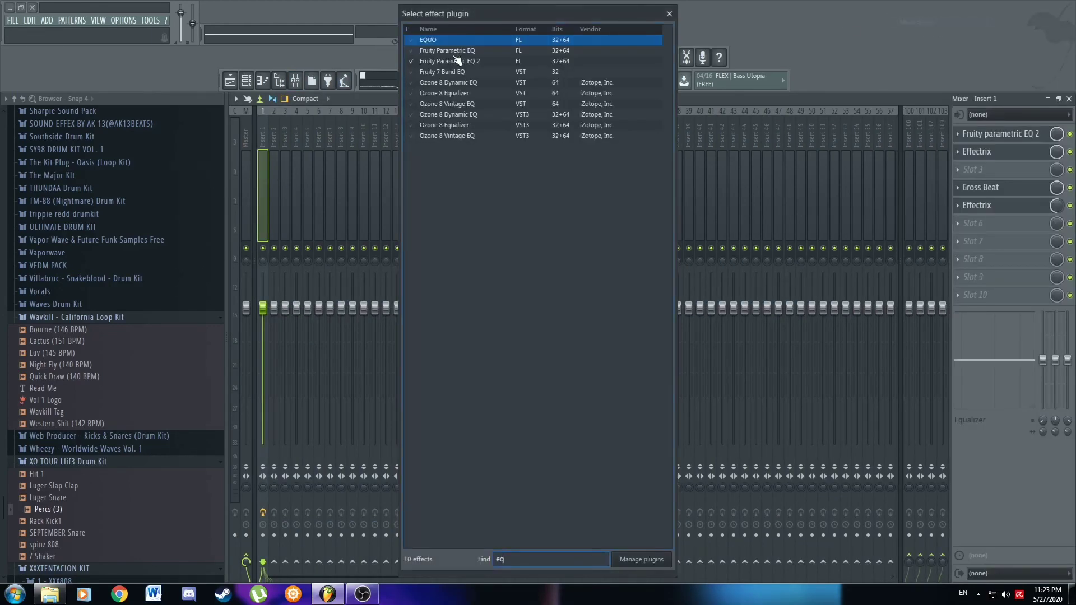
pyautogui.click(453, 55)
pyautogui.click(396, 180)
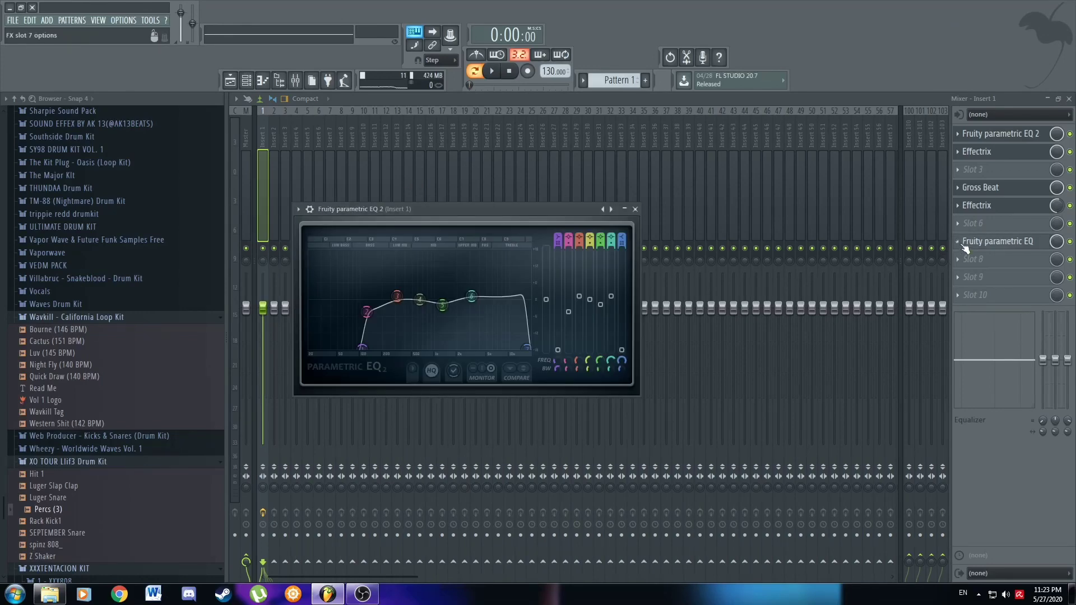
# Replace the plugin in slot 7 of Insert 1 with Fruity Parametric EQ 2 and step forward to a low-cut preset.
pyautogui.click(958, 242)
pyautogui.moveTo(966, 256)
pyautogui.click(931, 21)
pyautogui.doubleClick(455, 62)
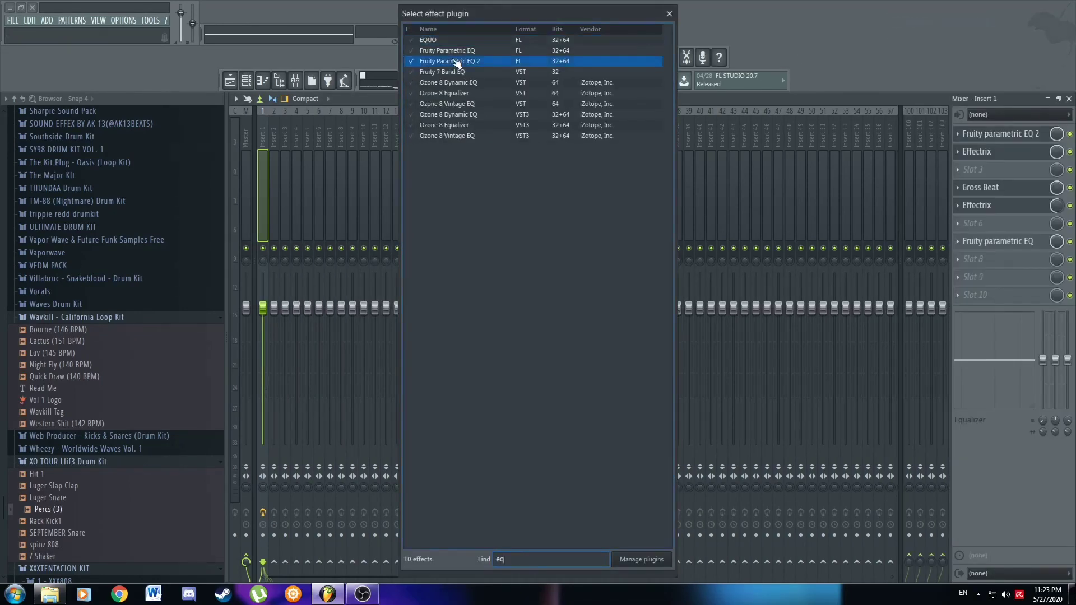
pyautogui.click(583, 180)
pyautogui.click(583, 180)
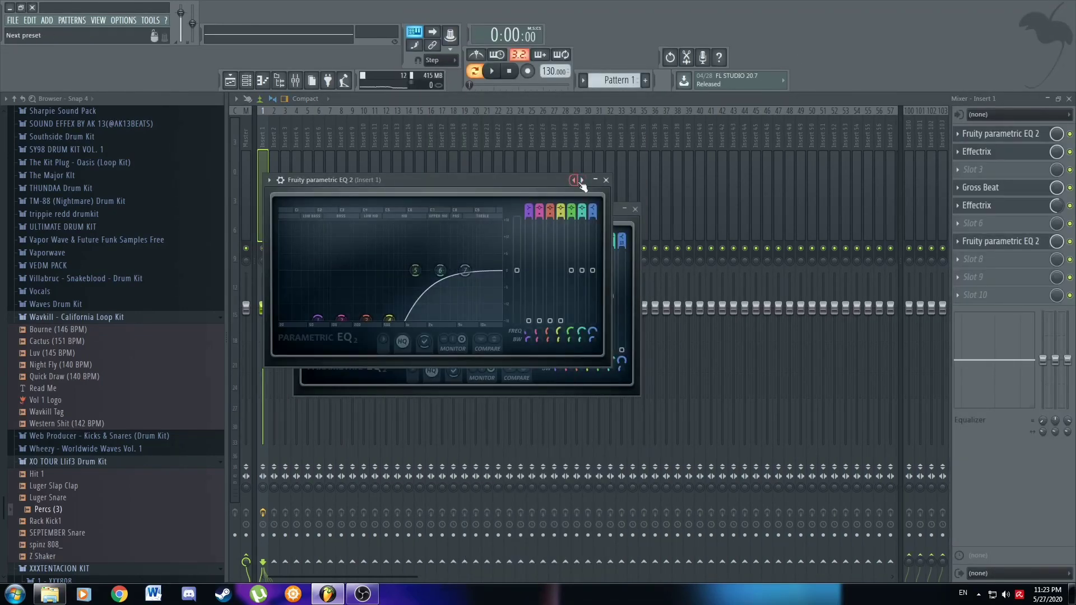
# Step the slot 7 EQ to a steep low-cut and high-cut preset, adjust its low cutoff and play the pattern.
pyautogui.click(583, 180)
pyautogui.click(583, 180)
pyautogui.moveTo(284, 270); pyautogui.dragTo(337, 273)
pyautogui.press('space')
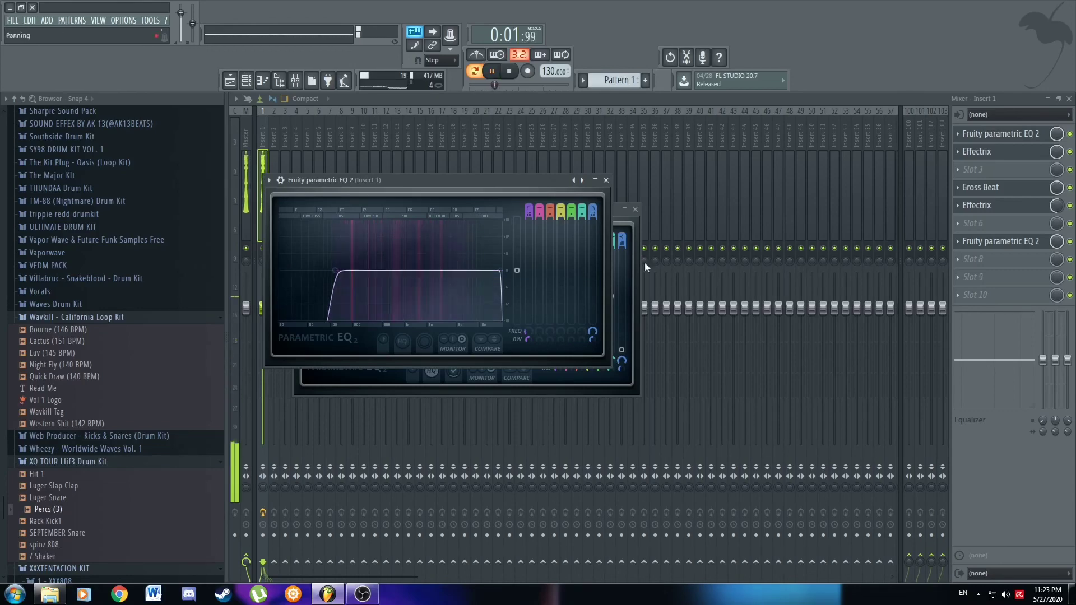
# Add RC-20 Retro Color to slot 9 of mixer track Insert 1.
pyautogui.click(987, 277)
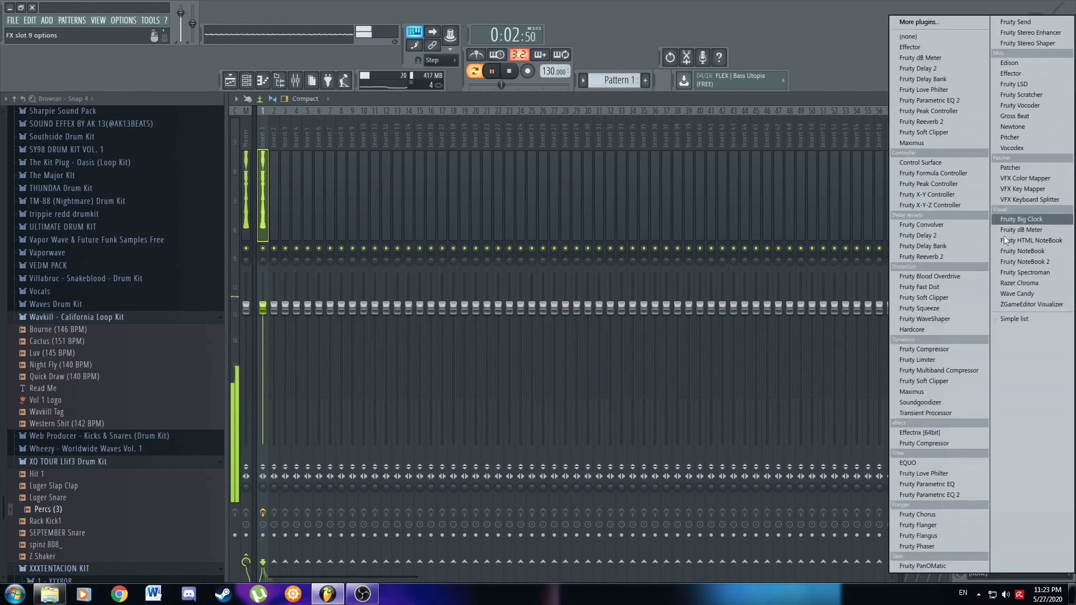
pyautogui.click(929, 21)
pyautogui.write('rc')
pyautogui.doubleClick(448, 41)
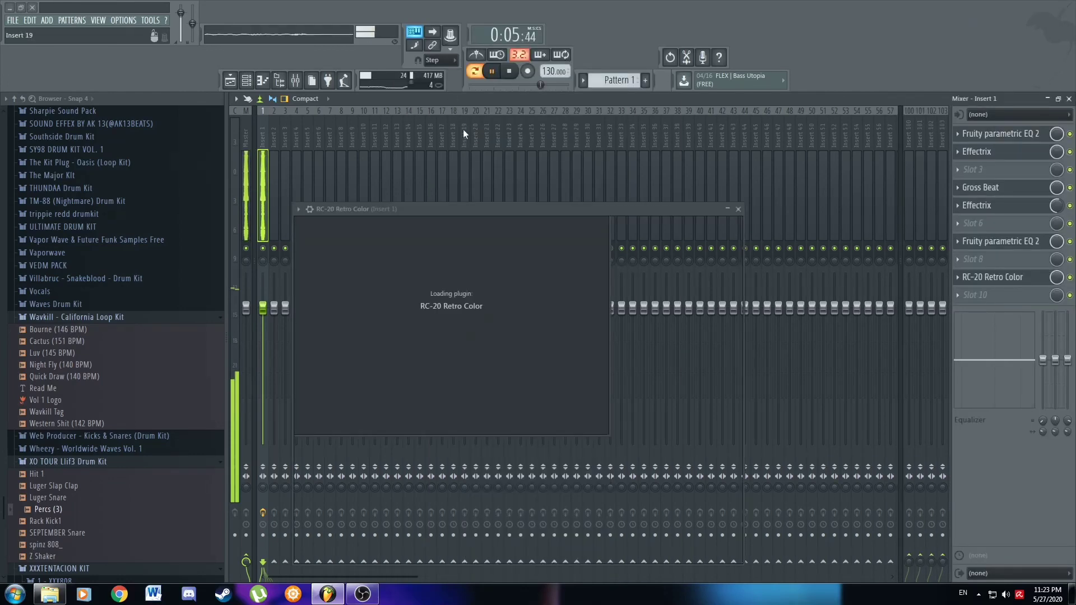
pyautogui.press('space')
pyautogui.middleClick(1009, 297)
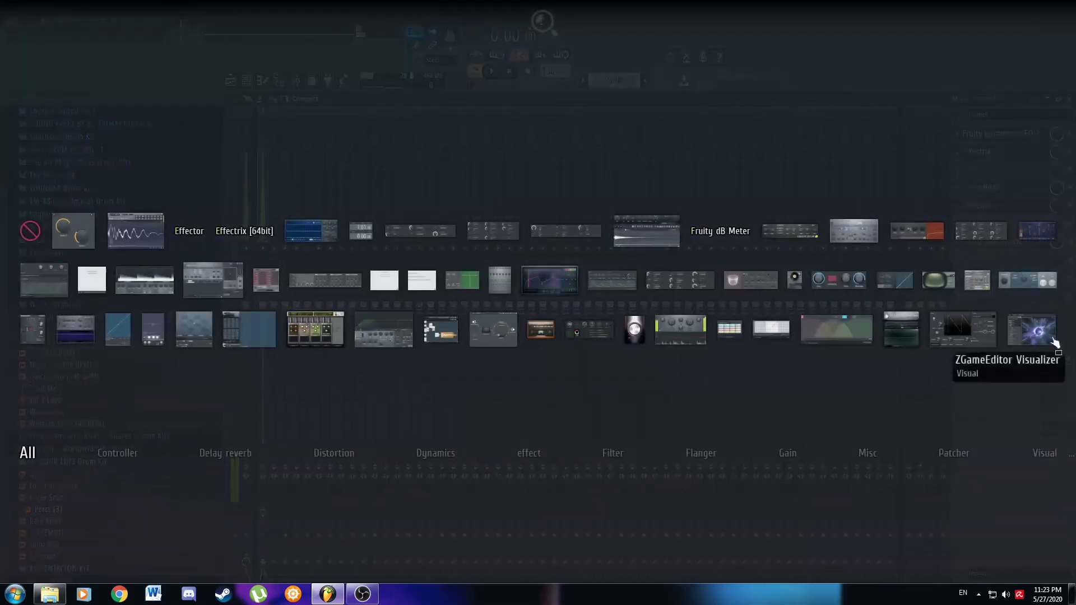
pyautogui.click(959, 350)
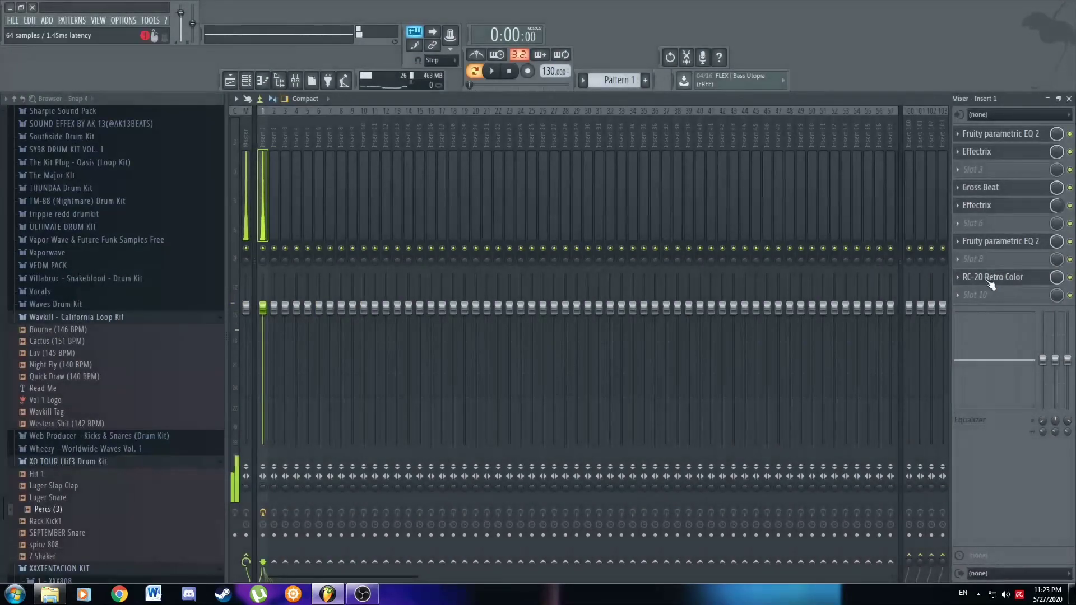
# Load the user preset effect chain ak 13 in RC-20 Retro Color on Insert 1 and audition the chords.
pyautogui.click(993, 277)
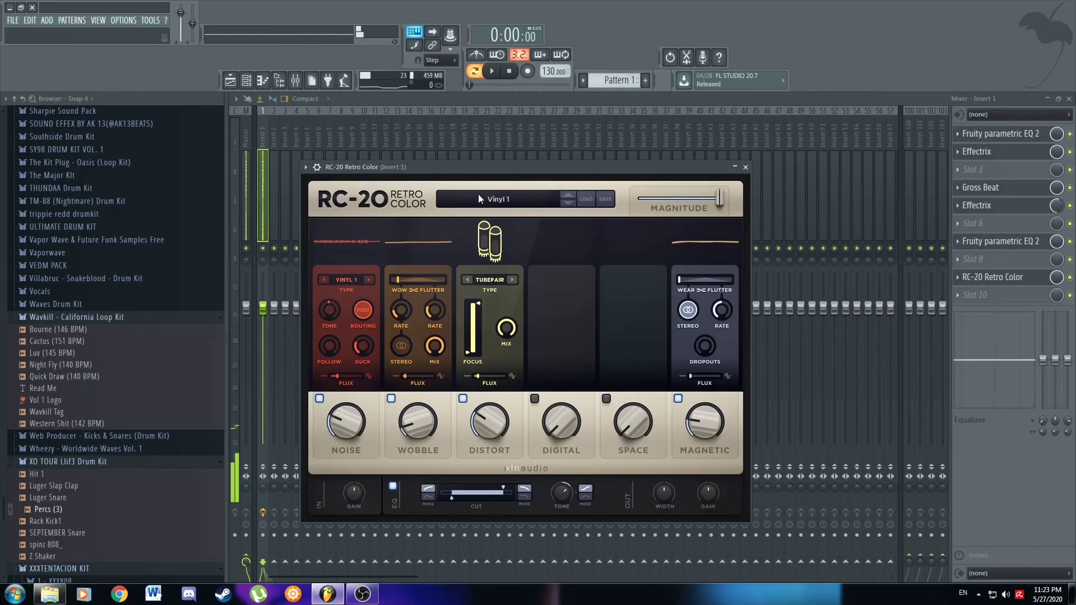
pyautogui.click(479, 196)
pyautogui.click(320, 259)
pyautogui.click(403, 238)
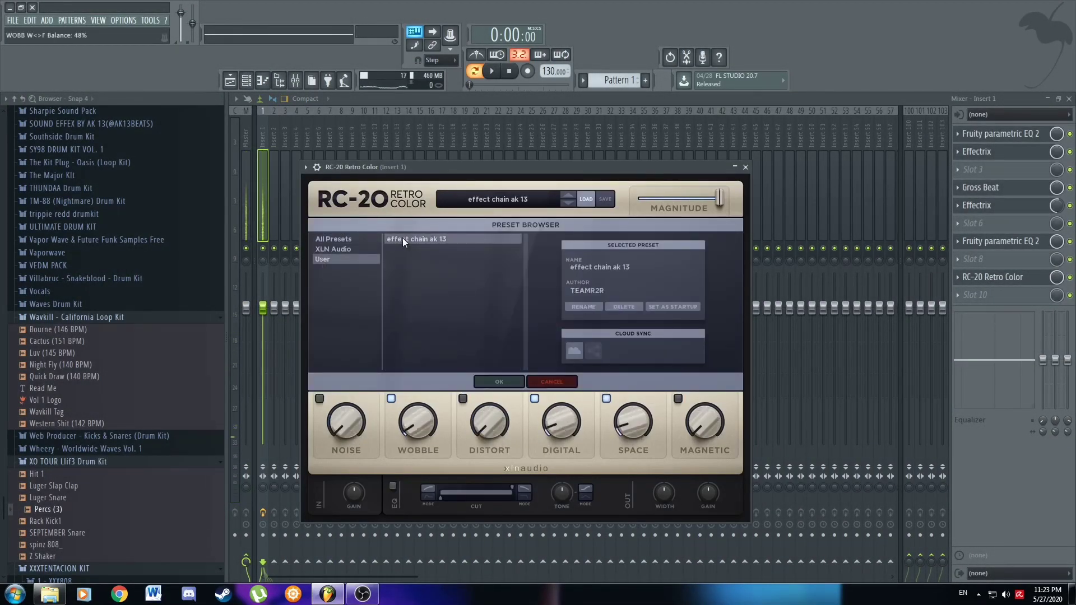
pyautogui.click(499, 382)
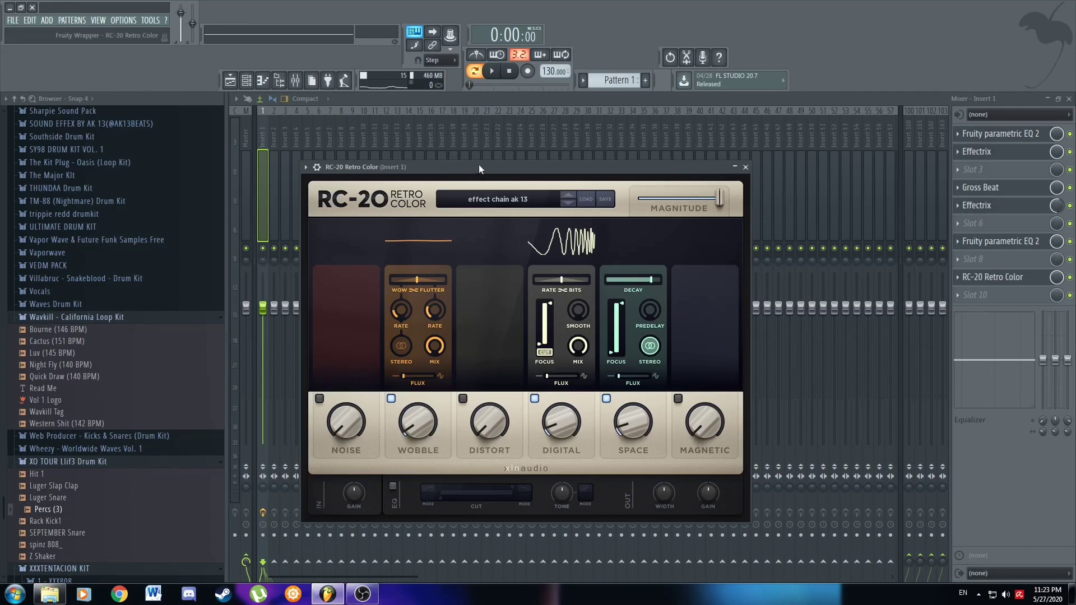
pyautogui.press('space')
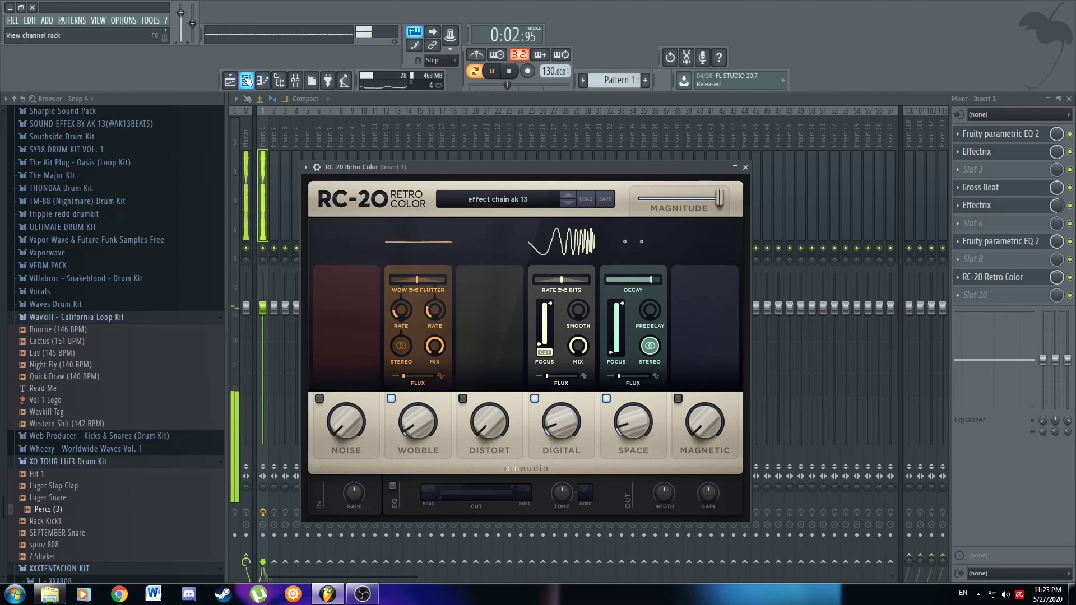
pyautogui.press('space')
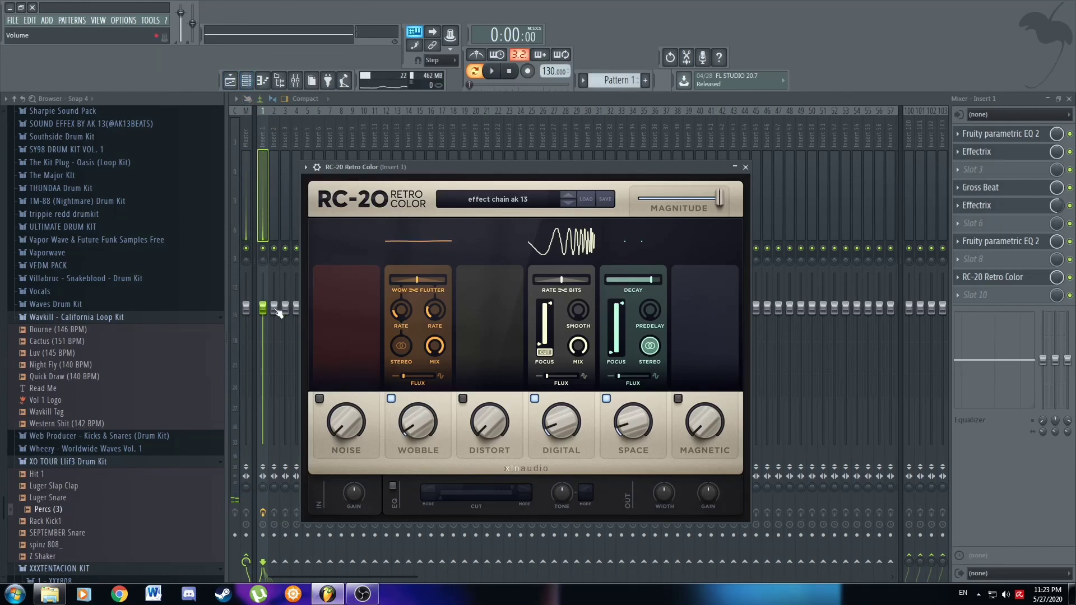
# Add Fruity Delay 2 to slot 10 of Insert 1, load one of its presets and play the pattern.
pyautogui.click(252, 87)
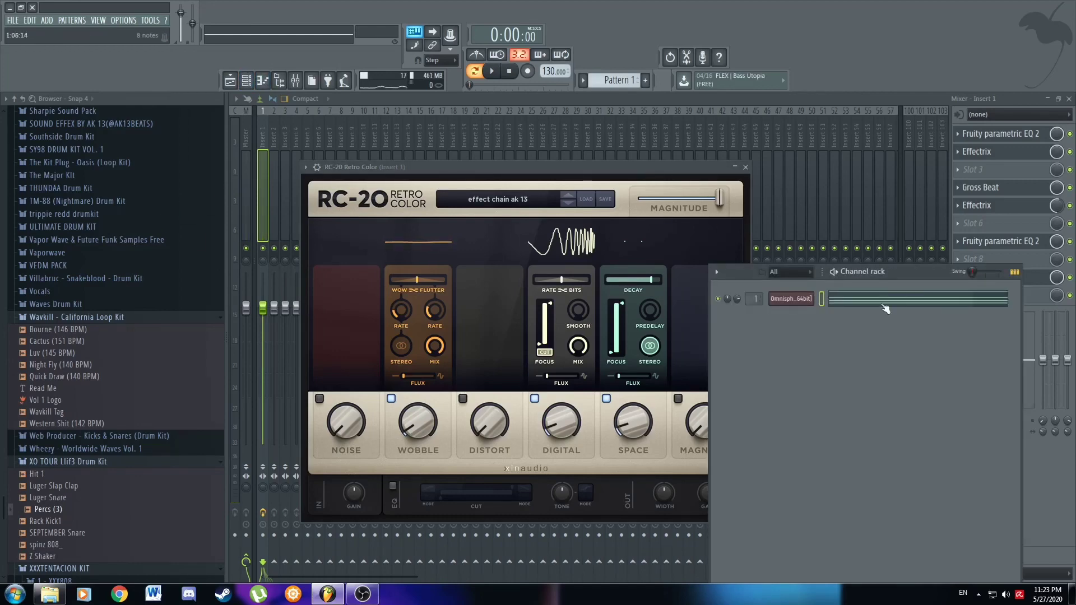
pyautogui.click(1009, 263)
pyautogui.write('de')
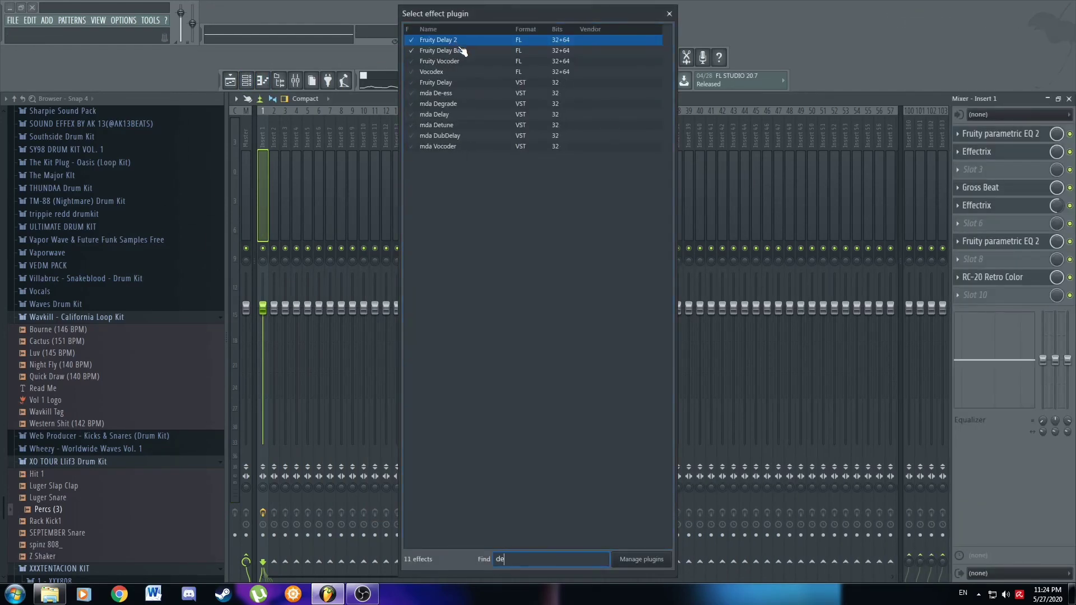
pyautogui.doubleClick(443, 40)
pyautogui.click(313, 224)
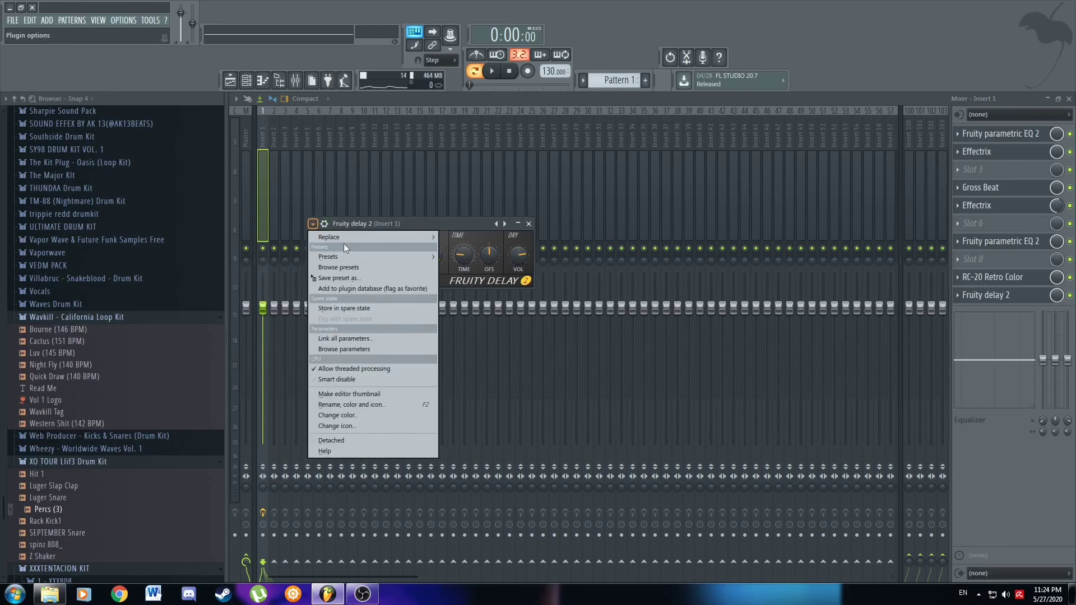
pyautogui.moveTo(380, 258)
pyautogui.click(472, 319)
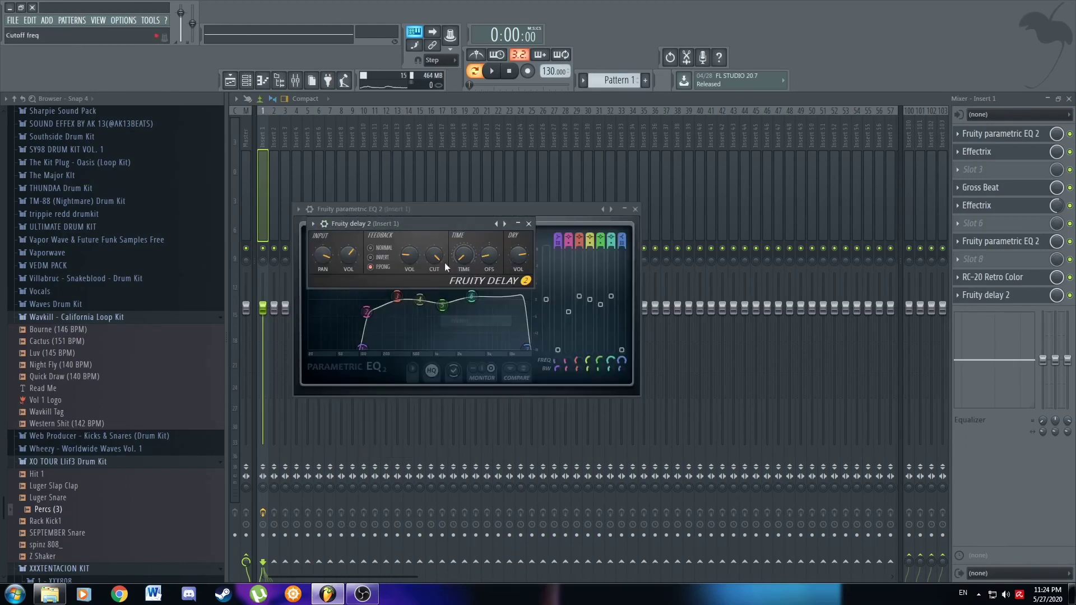
pyautogui.press('space')
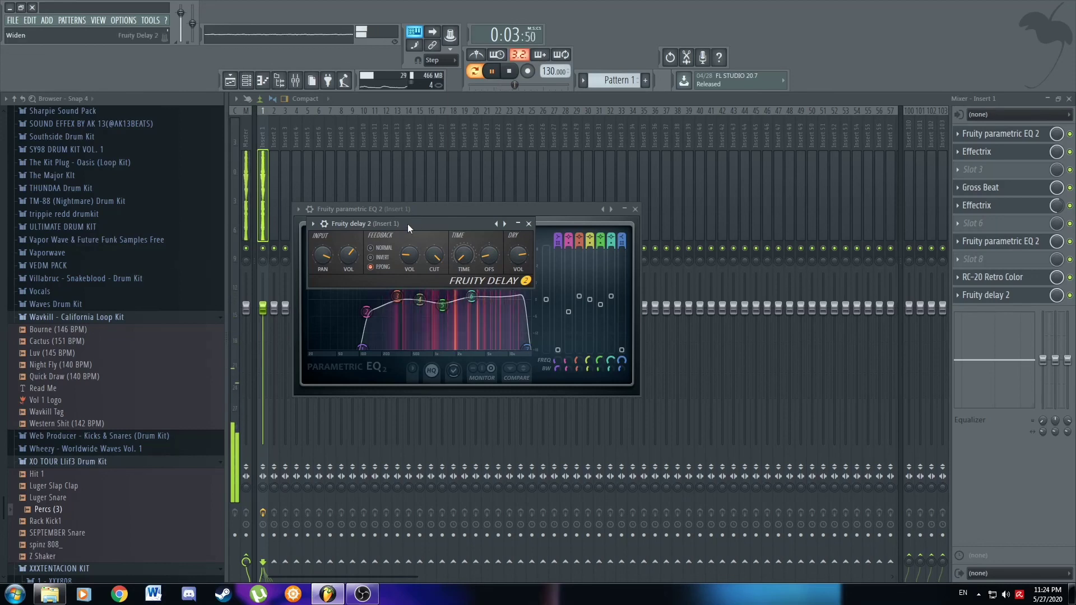
# Move the channel rack higher while auditioning the chords, and save the project as GUNNA wunna tutorial.flp.
pyautogui.click(246, 80)
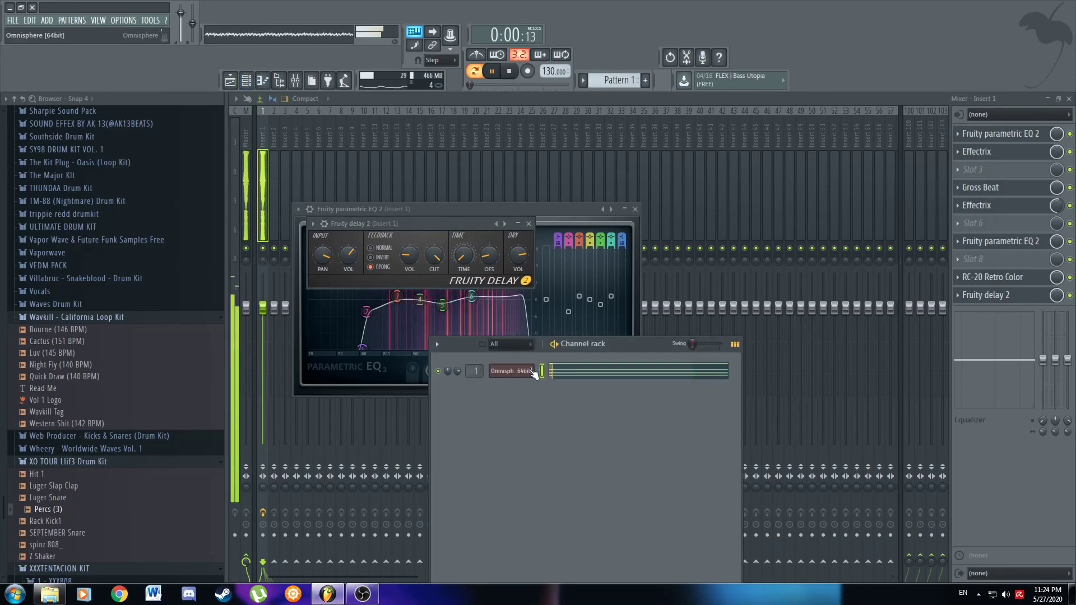
pyautogui.moveTo(612, 344); pyautogui.dragTo(613, 252)
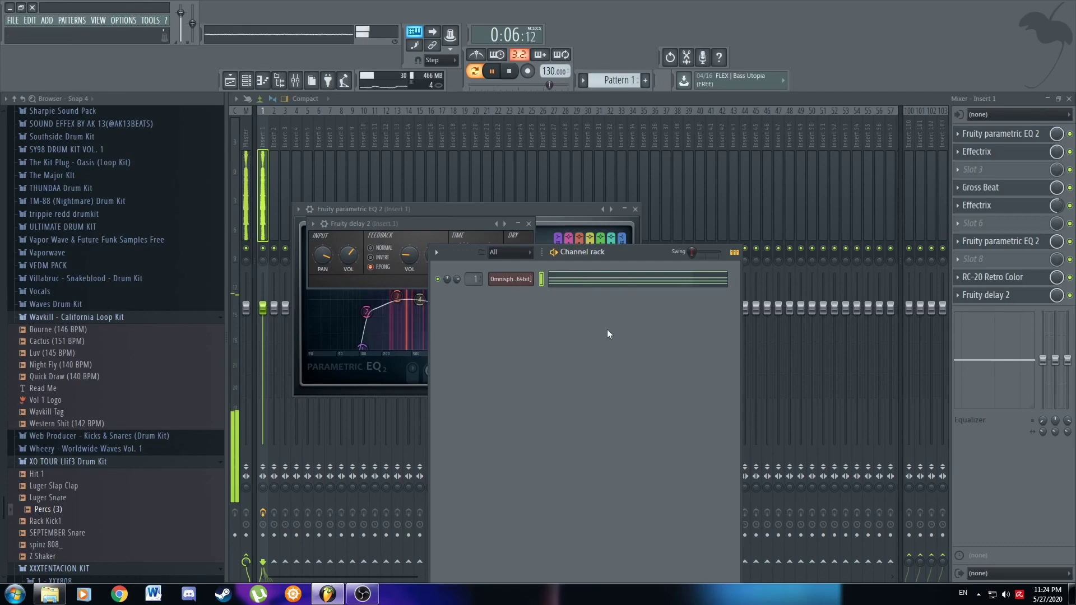
pyautogui.moveTo(638, 246); pyautogui.dragTo(657, 231)
pyautogui.press('space')
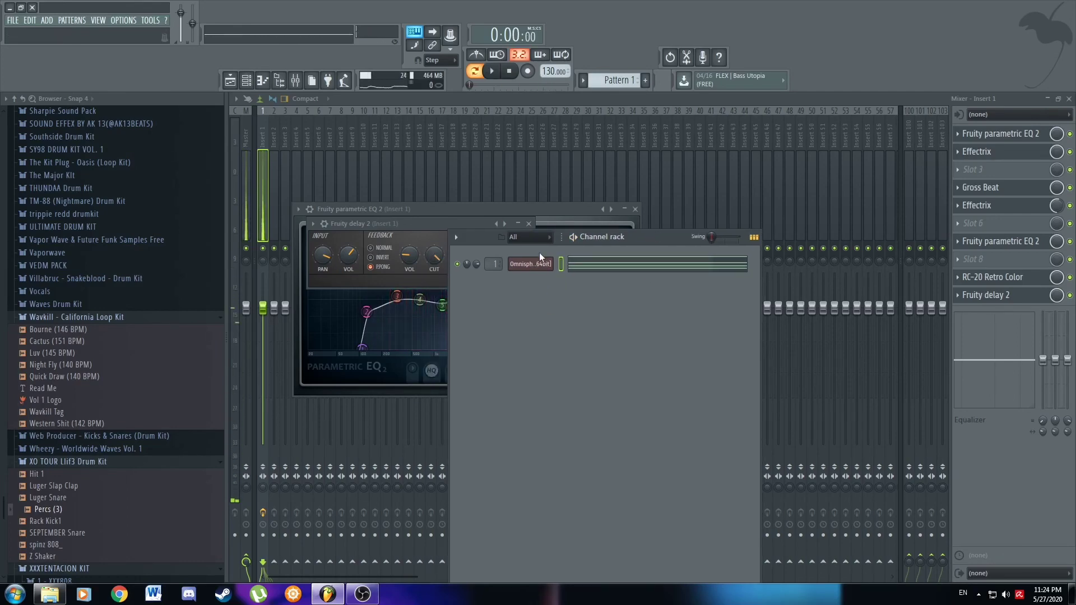
pyautogui.hotkey('ctrl', 's')
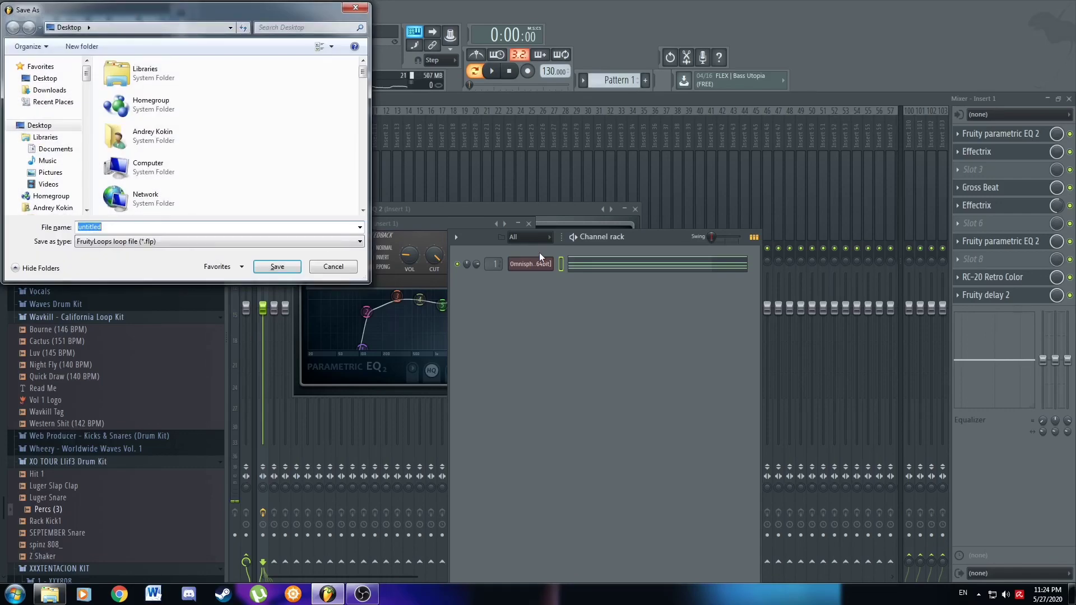
pyautogui.write('G')
# Add a second Omnisphere with the GTR - Focus patch on mixer track Insert 2 and open its piano roll.
pyautogui.click(581, 347)
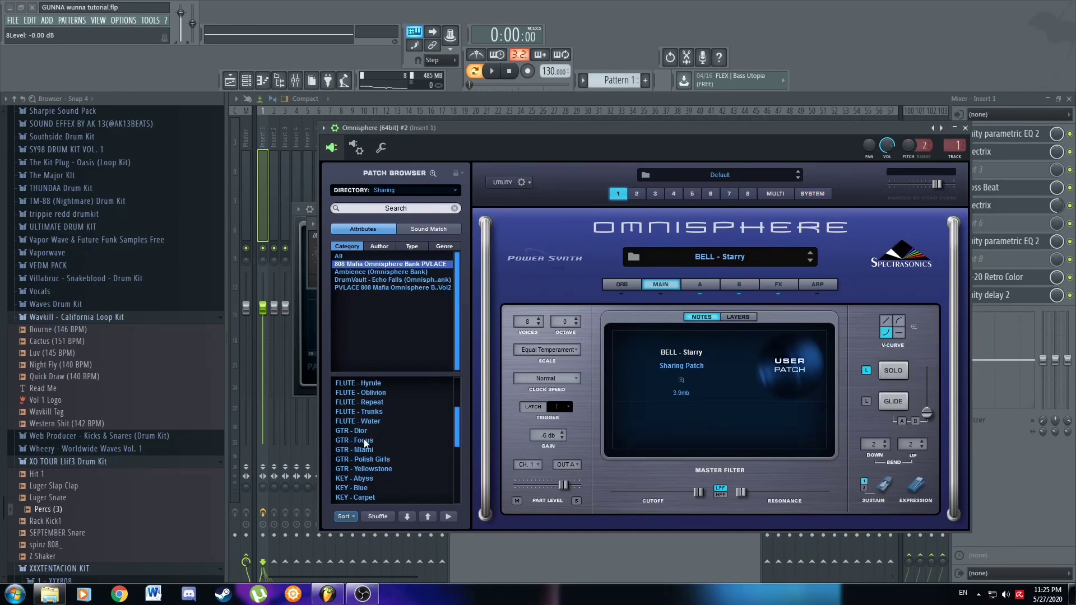
pyautogui.click(617, 329)
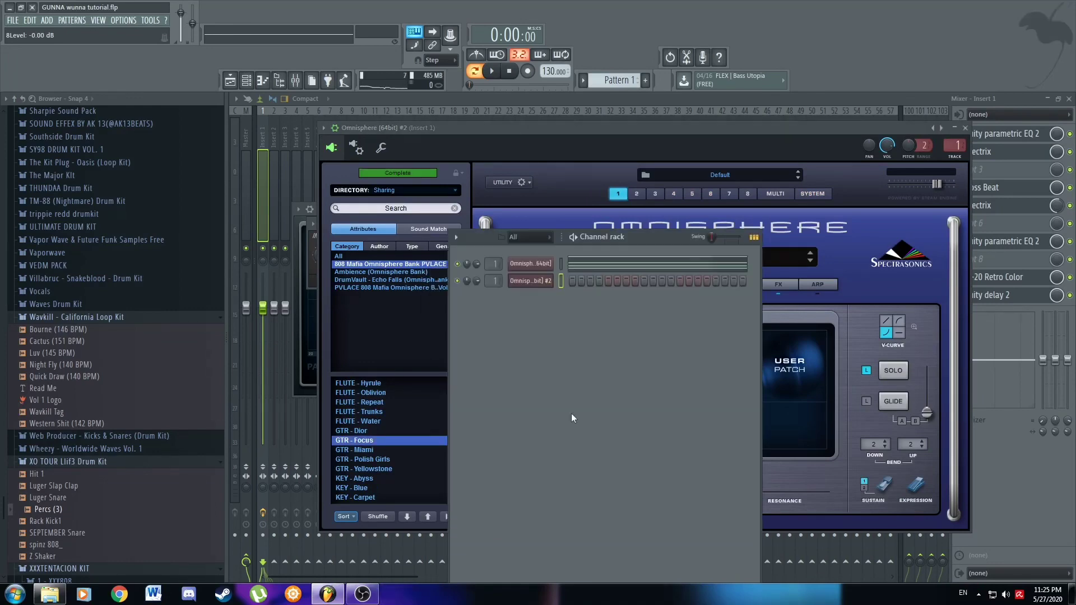
pyautogui.rightClick(532, 281)
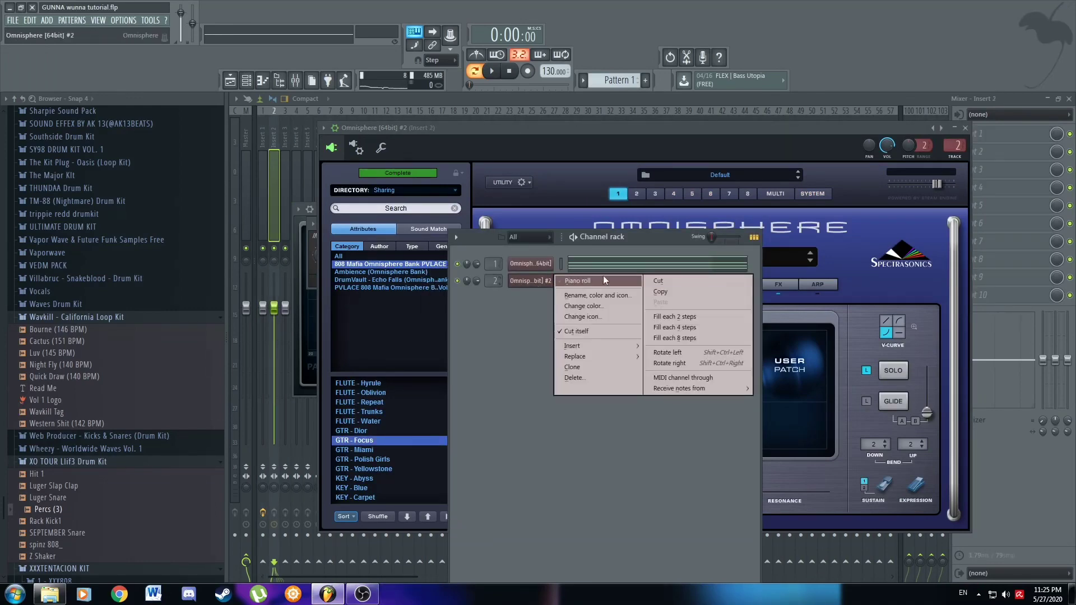
pyautogui.click(595, 278)
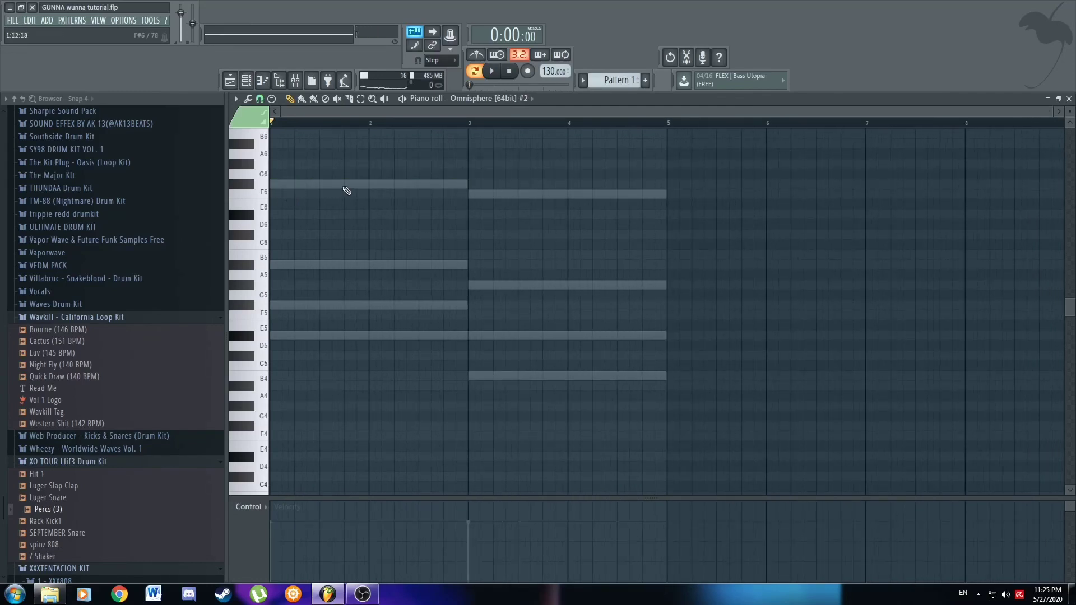
# Place a descending melody of F#6, F6, C#6, B5 and A#5 from bar 2, plus an A#5 at bar 1.
pyautogui.moveTo(417, 185); pyautogui.dragTo(398, 188)
pyautogui.click(447, 255)
pyautogui.click(472, 264)
pyautogui.press('space')
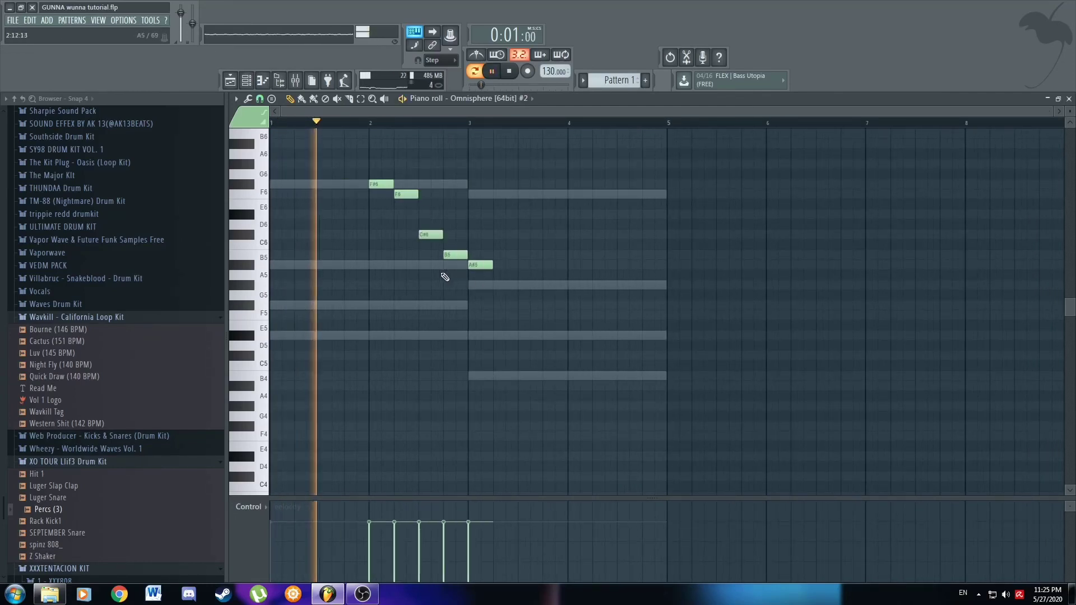
pyautogui.press('space')
pyautogui.moveTo(512, 161); pyautogui.dragTo(376, 258)
pyautogui.click(277, 264)
pyautogui.press('space')
# Duplicate the four-note descending run from bar 2 to around bar 4 and audition the melody.
pyautogui.moveTo(449, 255); pyautogui.dragTo(547, 256)
pyautogui.press('space')
pyautogui.press('space')
pyautogui.press('space')
pyautogui.moveTo(581, 159); pyautogui.dragTo(461, 247)
pyautogui.moveTo(527, 234); pyautogui.dragTo(622, 235)
pyautogui.moveTo(555, 254); pyautogui.dragTo(655, 254)
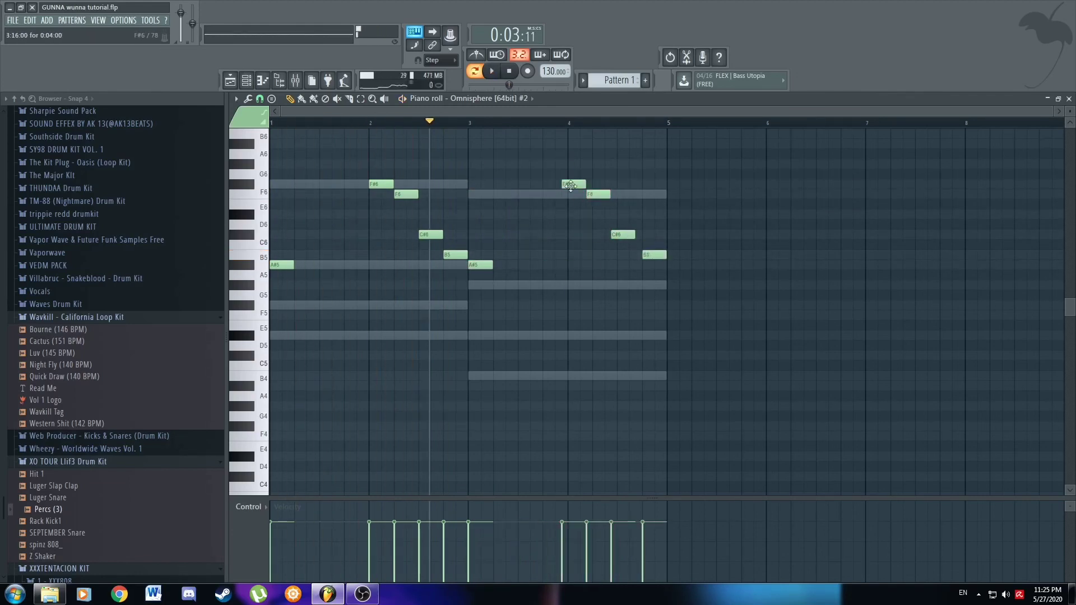
# Rework the copied run to start at bar 4 with the pitches F6, D#6, C#6 and B5, and play it.
pyautogui.moveTo(567, 186); pyautogui.dragTo(628, 238)
pyautogui.moveTo(621, 235); pyautogui.dragTo(628, 234)
pyautogui.keyDown('ctrl'); pyautogui.click(578, 175); pyautogui.keyUp('ctrl')
pyautogui.moveTo(578, 184); pyautogui.dragTo(604, 214)
pyautogui.moveTo(664, 255); pyautogui.dragTo(667, 256)
pyautogui.press('space')
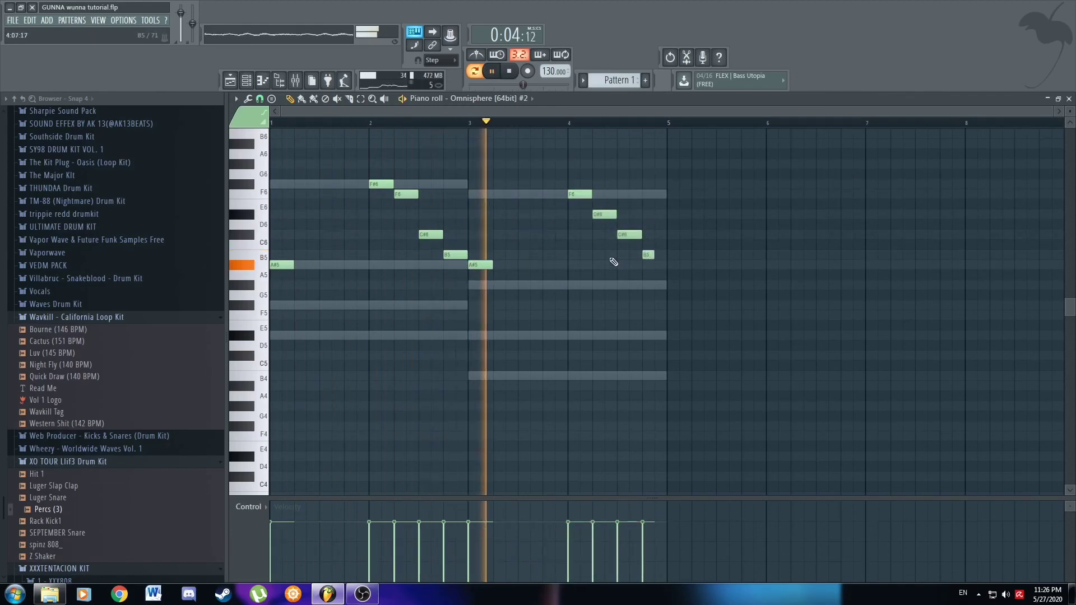
# Try the whole melody one octave lower and move it back up.
pyautogui.hotkey('ctrl', 'a')
pyautogui.hotkey('ctrl', 'Down')
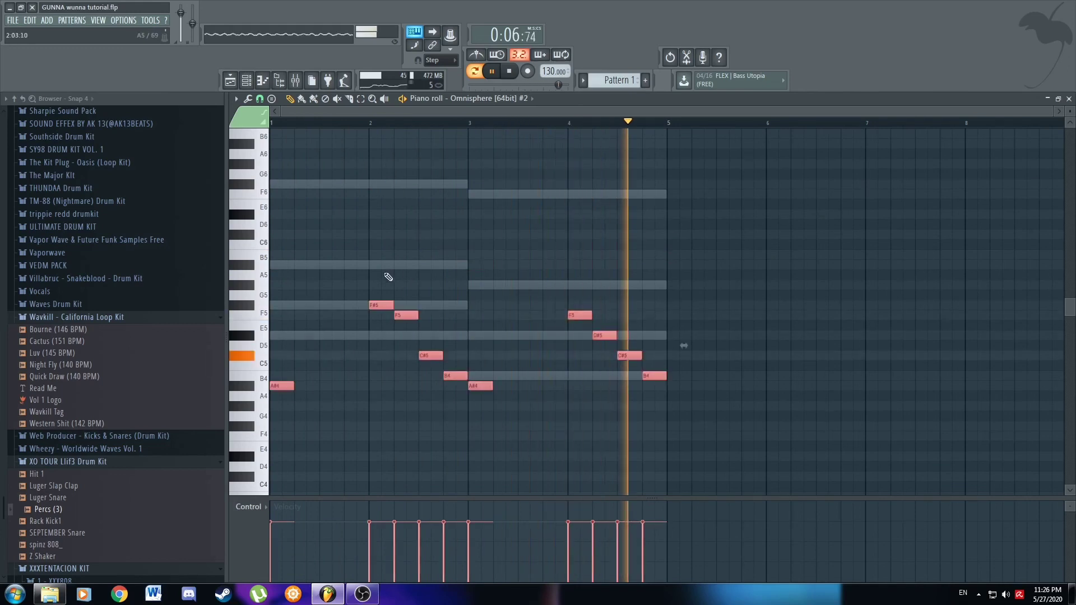
pyautogui.hotkey('ctrl', 'Up')
# Add RC-20 Retro Color to slot 1 of mixer track Insert 2.
pyautogui.click(247, 81)
pyautogui.click(295, 81)
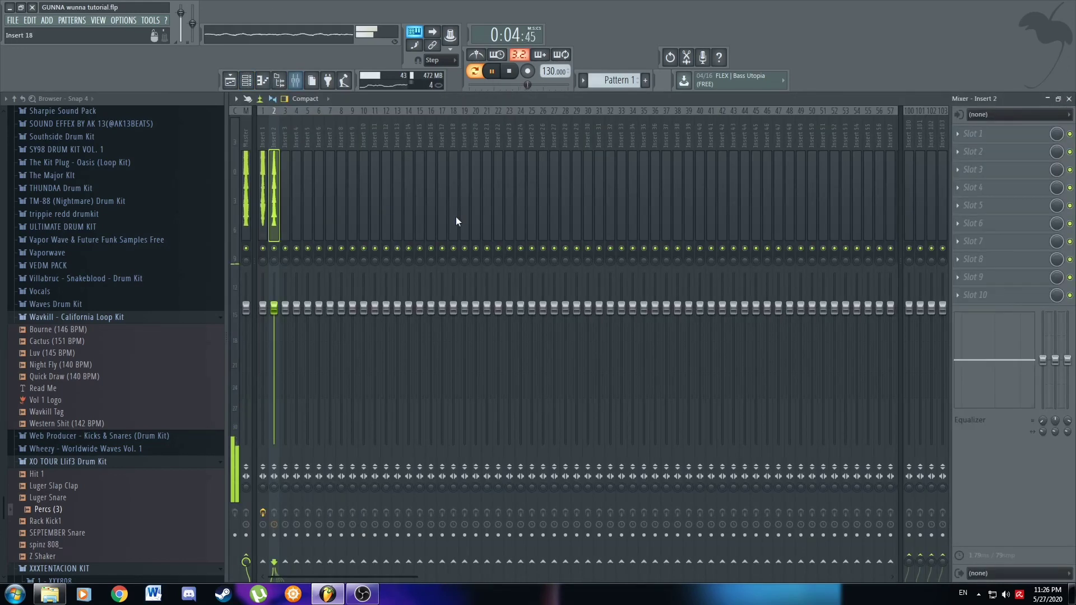
pyautogui.click(970, 133)
pyautogui.click(917, 22)
pyautogui.write('rc')
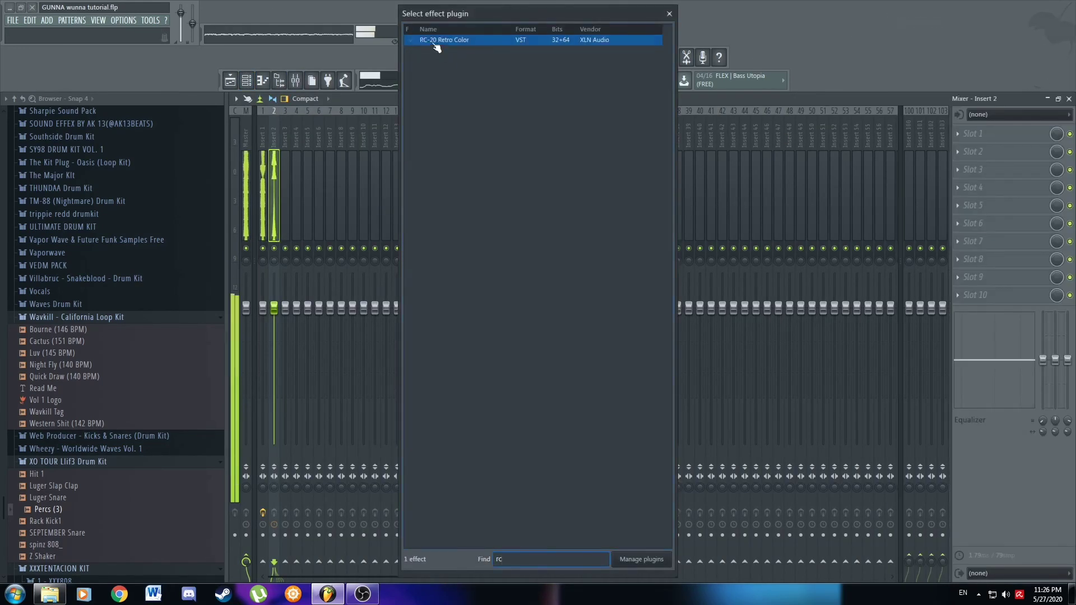
pyautogui.doubleClick(437, 41)
# Load the user preset effect chain ak 13 in RC-20 Retro Color on Insert 2.
pyautogui.click(515, 271)
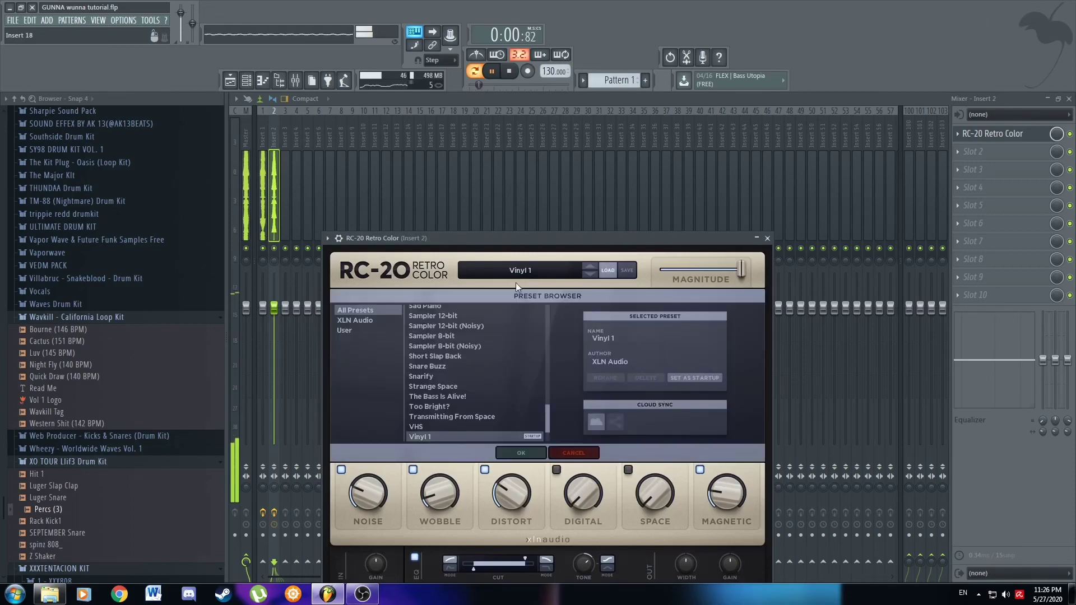
pyautogui.click(344, 330)
pyautogui.click(449, 311)
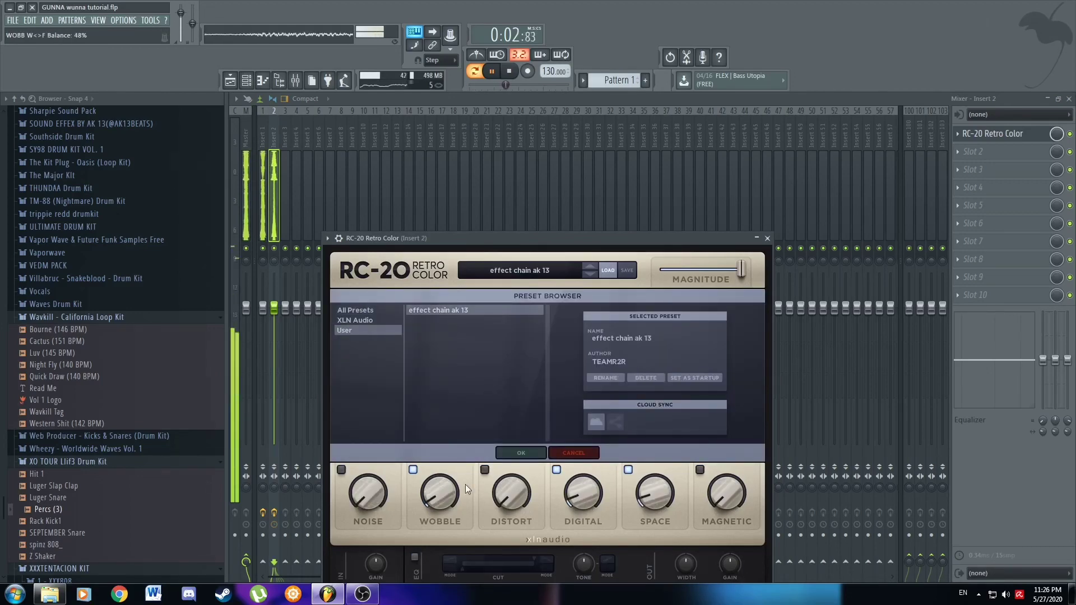
pyautogui.click(529, 454)
# Add Fruity Parametric EQ 2 to slot 3 of Insert 2 and cut the lows with band 1 and highs around 12305 Hz with band 7.
pyautogui.click(988, 170)
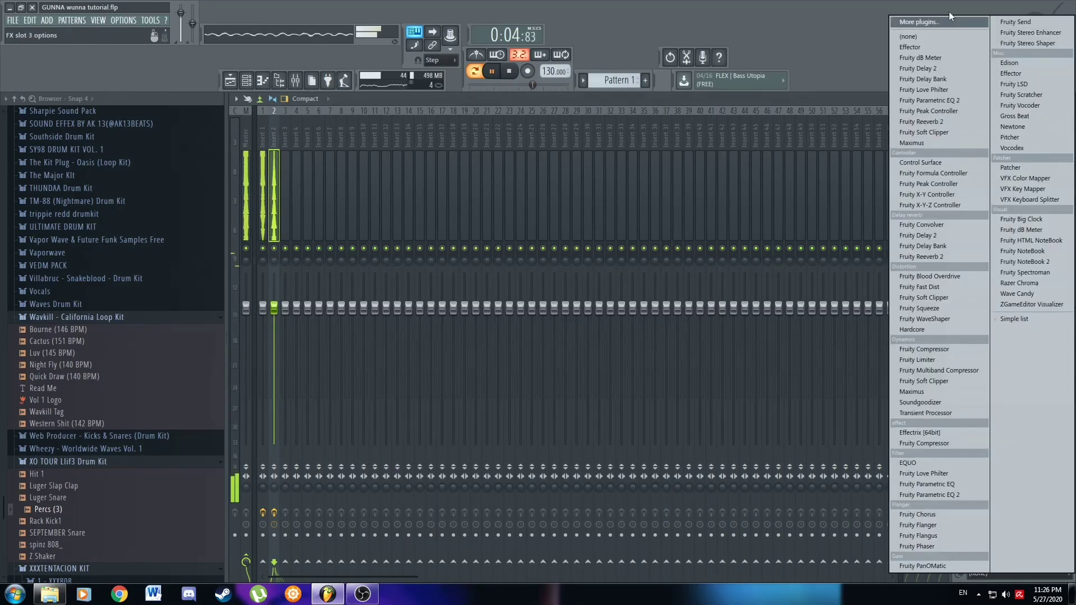
pyautogui.click(949, 20)
pyautogui.write('eq')
pyautogui.doubleClick(483, 63)
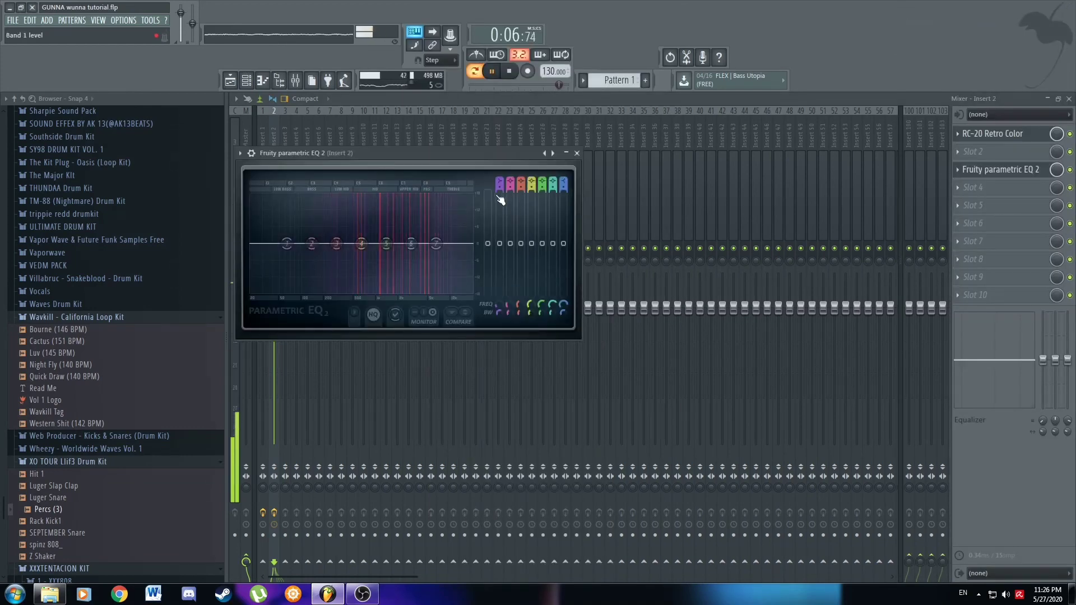
pyautogui.moveTo(287, 244); pyautogui.dragTo(321, 292)
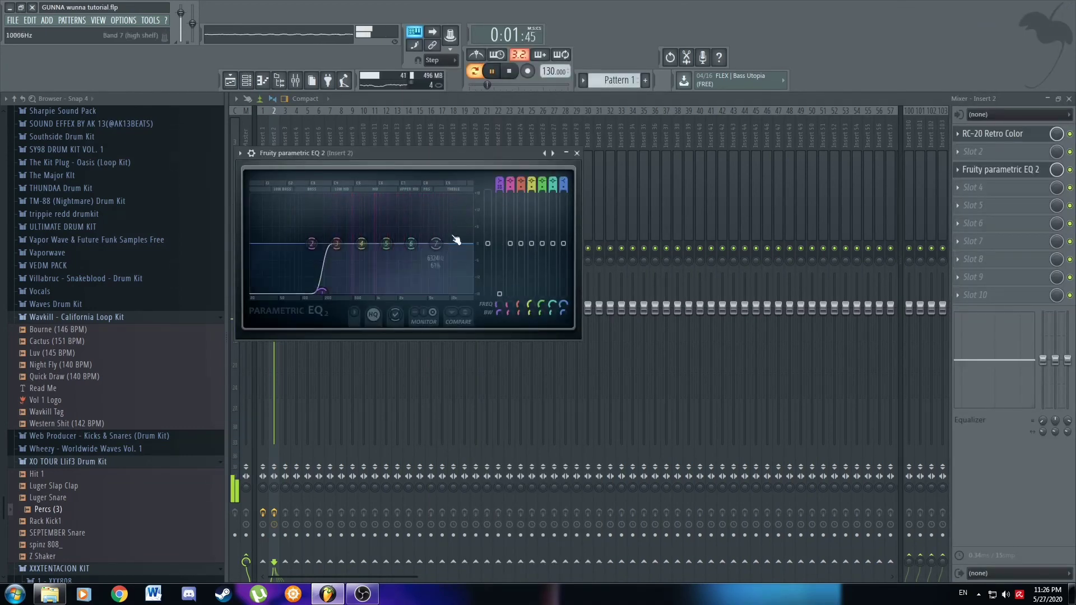
pyautogui.moveTo(451, 242); pyautogui.dragTo(457, 292)
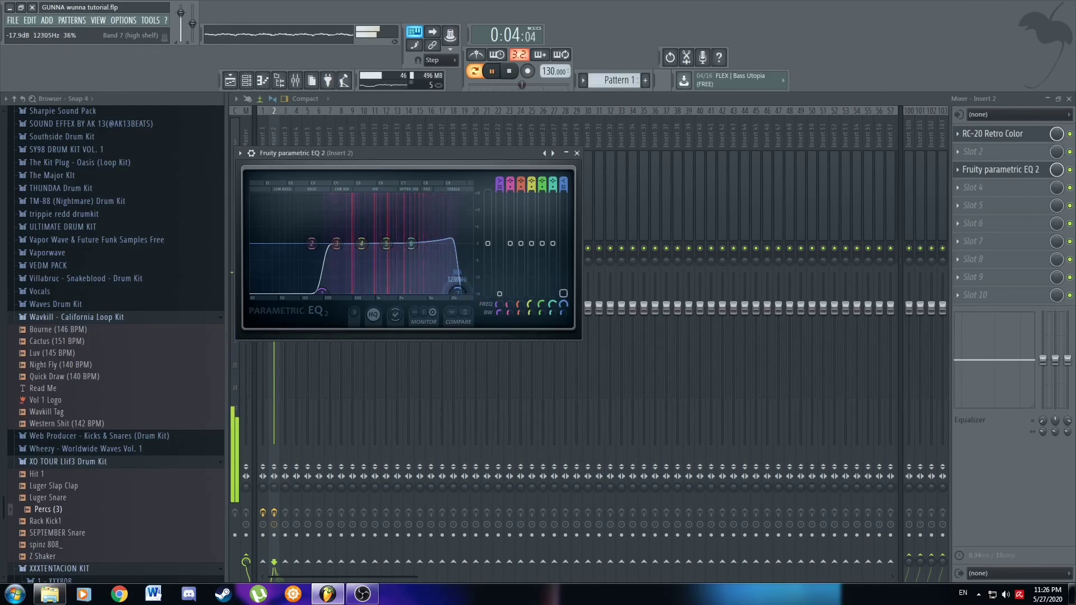
# Dip bands 5 and 2 slightly and raise band 6 a little in Fruity Parametric EQ 2 on Insert 2.
pyautogui.moveTo(386, 243); pyautogui.dragTo(393, 250)
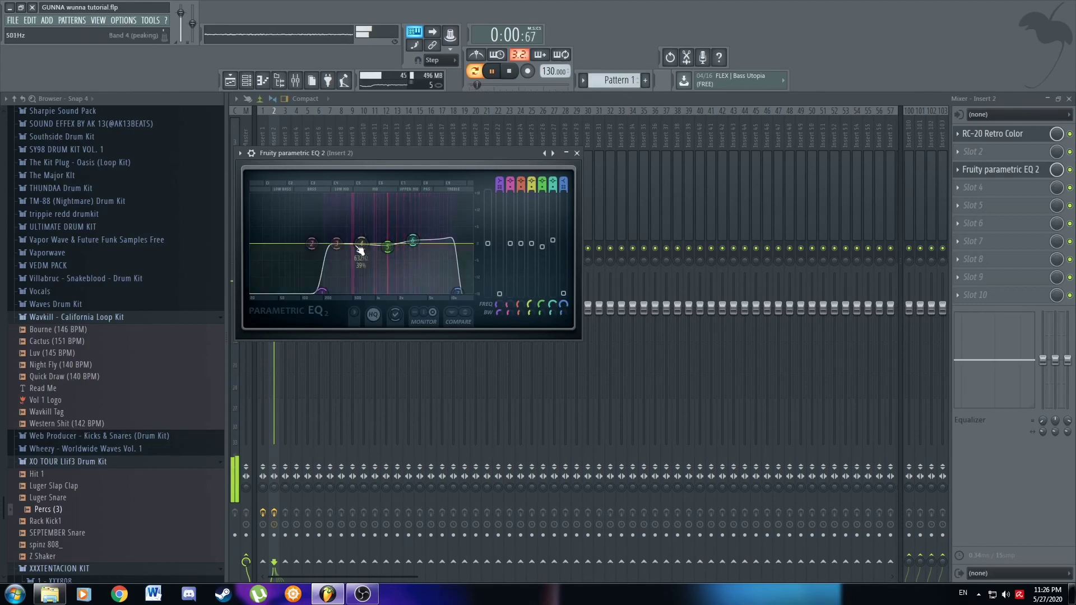
pyautogui.moveTo(319, 247); pyautogui.dragTo(324, 255)
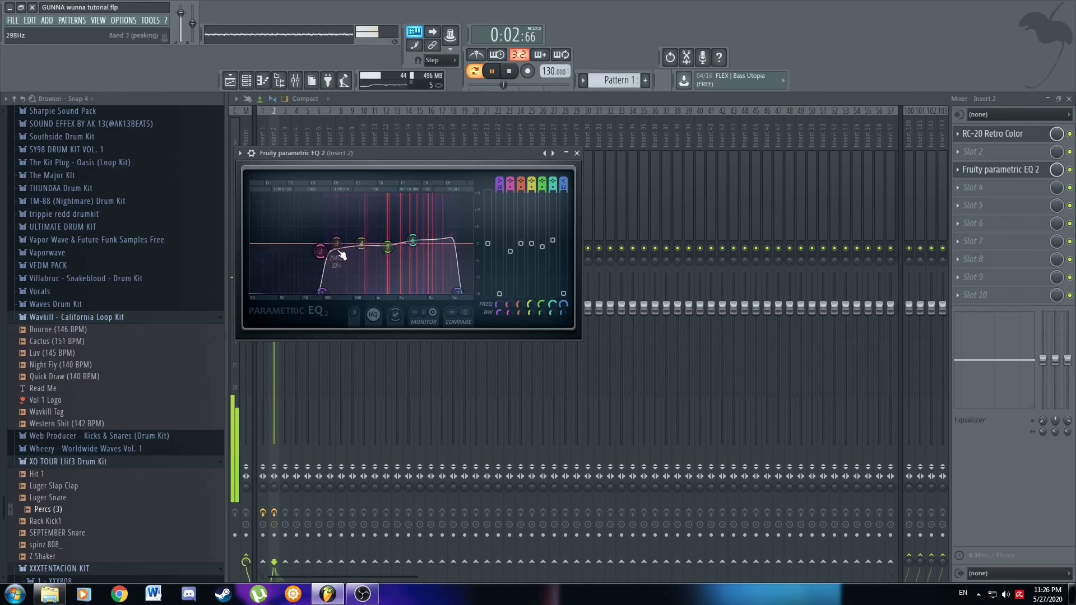
pyautogui.moveTo(388, 248); pyautogui.dragTo(388, 251)
# Add Fruity Reeverb 2 to slot 5 of mixer track Insert 2 and lower its mix level.
pyautogui.click(994, 205)
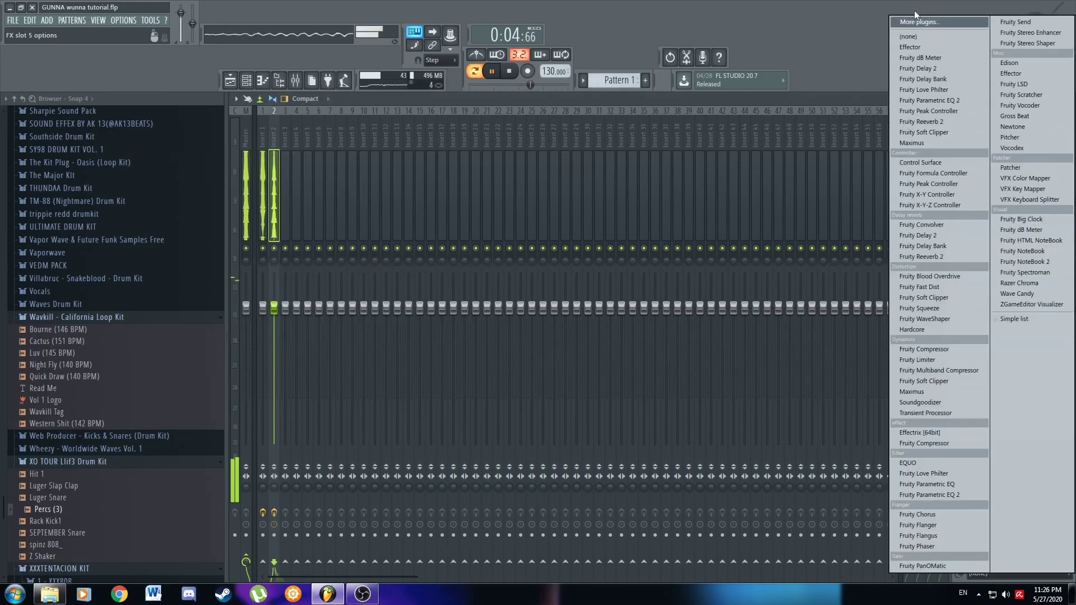
pyautogui.click(927, 20)
pyautogui.write('ree')
pyautogui.press('Return')
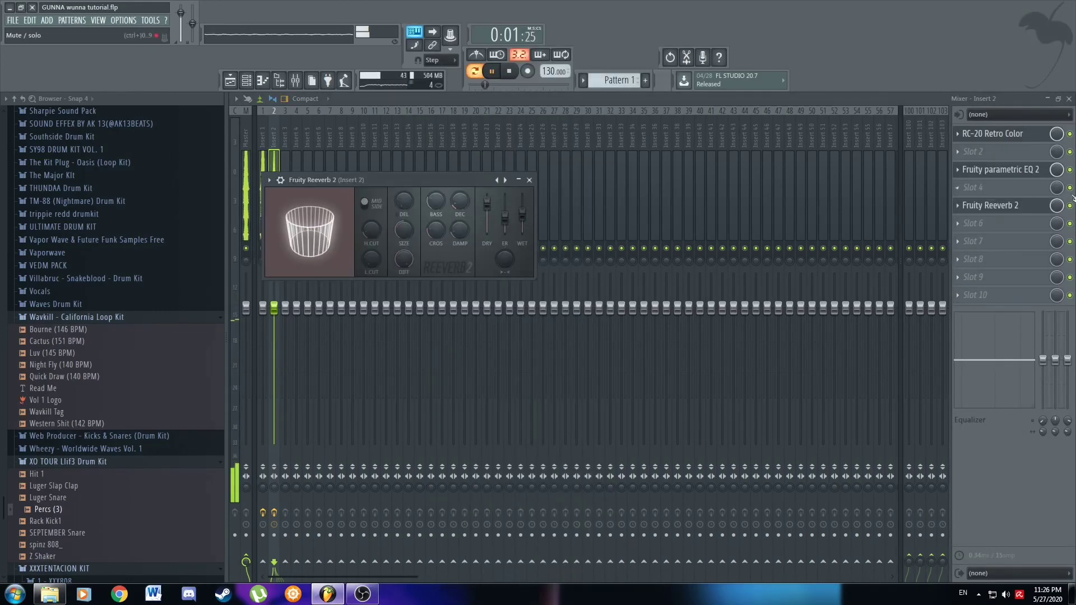
pyautogui.click(528, 180)
pyautogui.moveTo(1056, 206); pyautogui.dragTo(1056, 246)
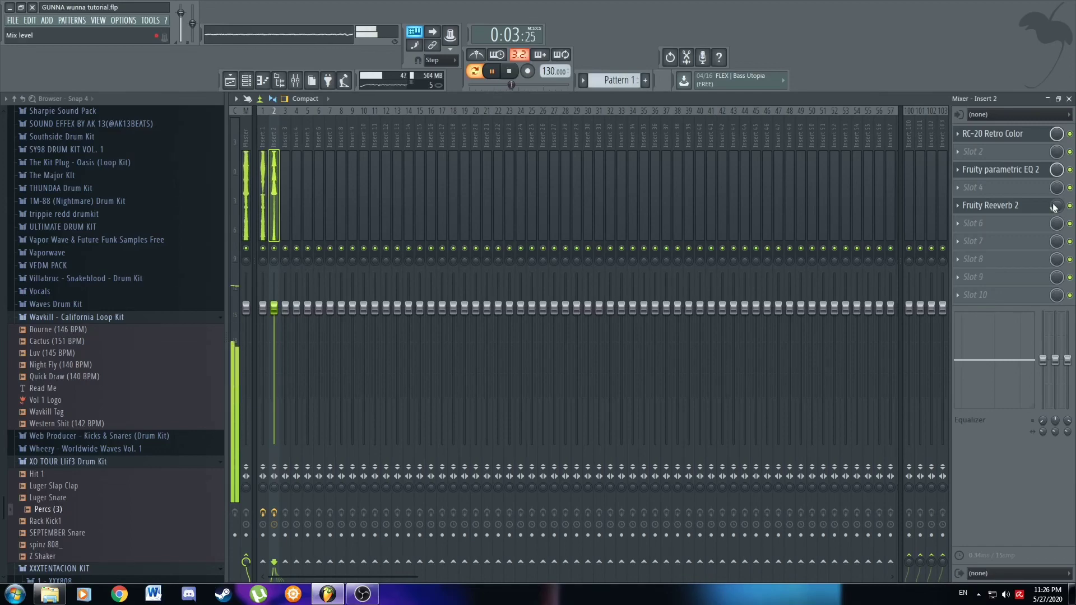
# Try another RC-20 Retro Color in slot 7 of mixer track Insert 2.
pyautogui.click(967, 185)
pyautogui.click(901, 21)
pyautogui.write('c')
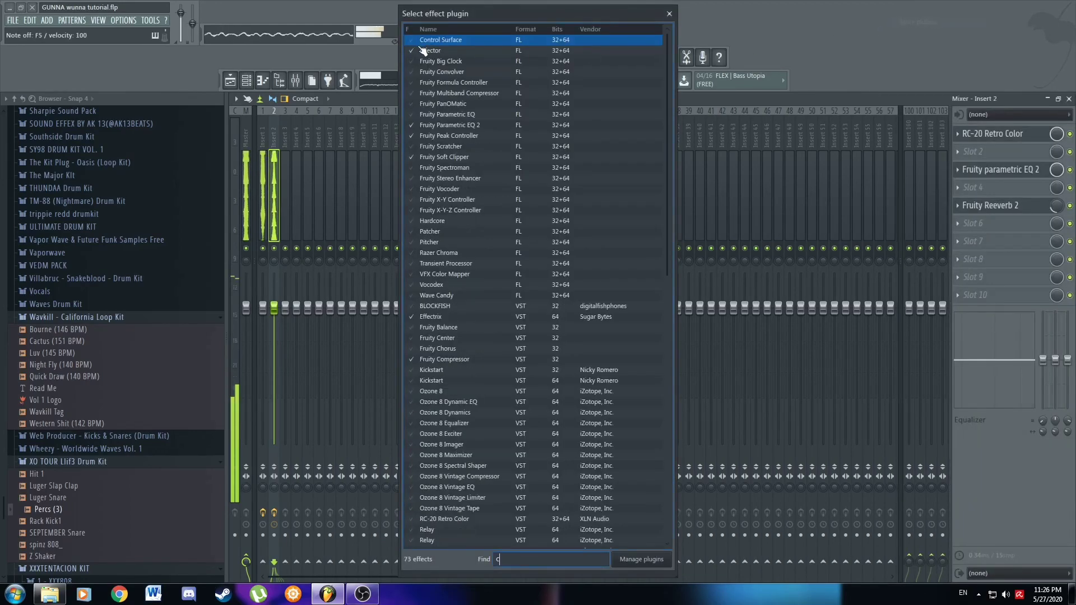
pyautogui.press('BackSpace')
pyautogui.write('rc')
pyautogui.doubleClick(460, 42)
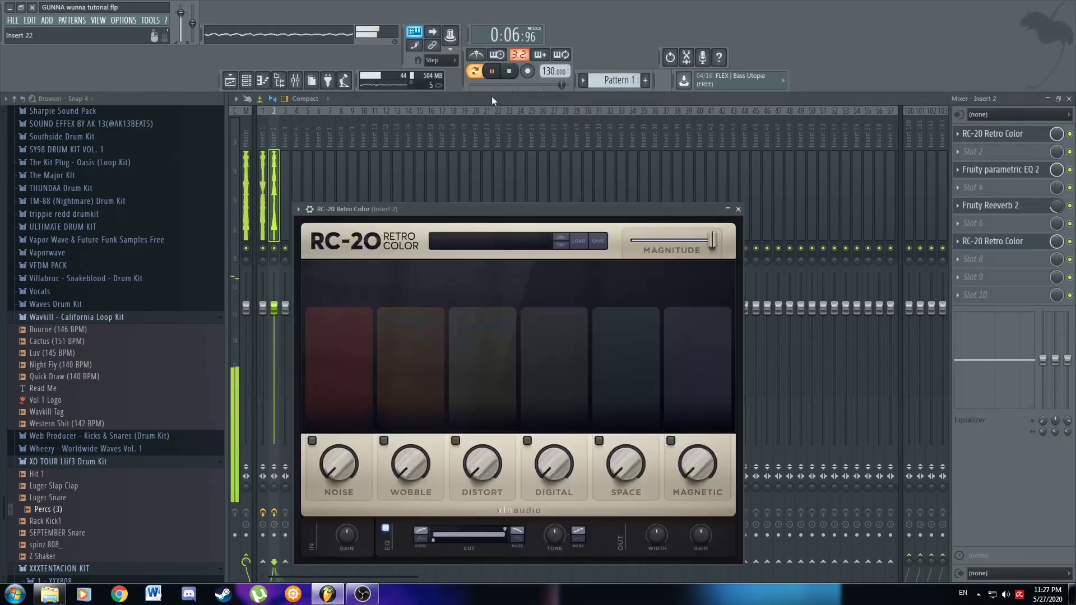
# Replace the RC-20 Retro Color in slot 7 of Insert 2 with Fruity Delay 2.
pyautogui.click(990, 276)
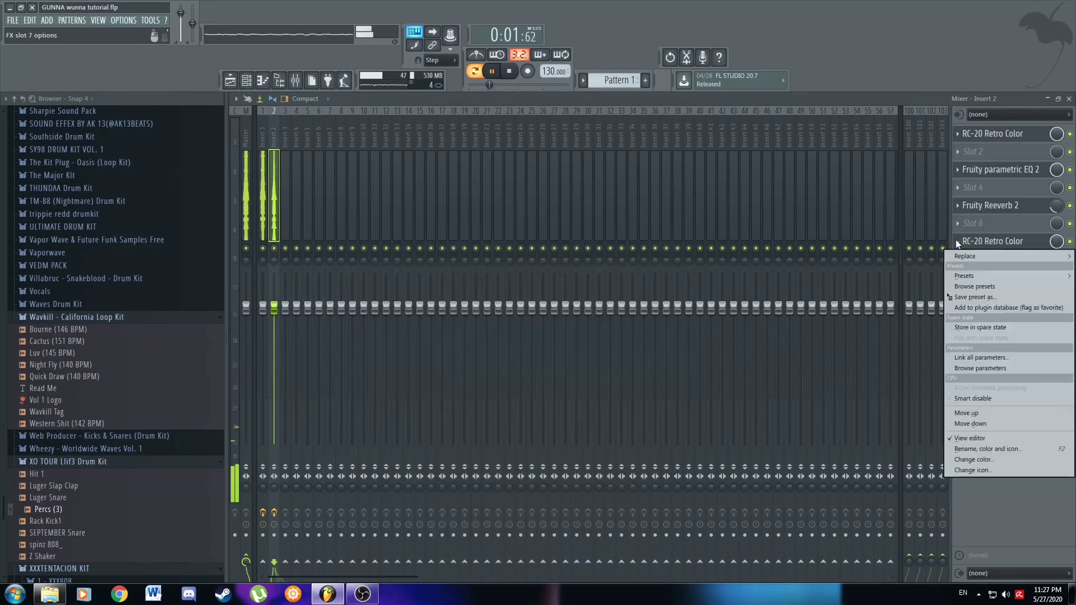
pyautogui.moveTo(981, 253)
pyautogui.click(931, 23)
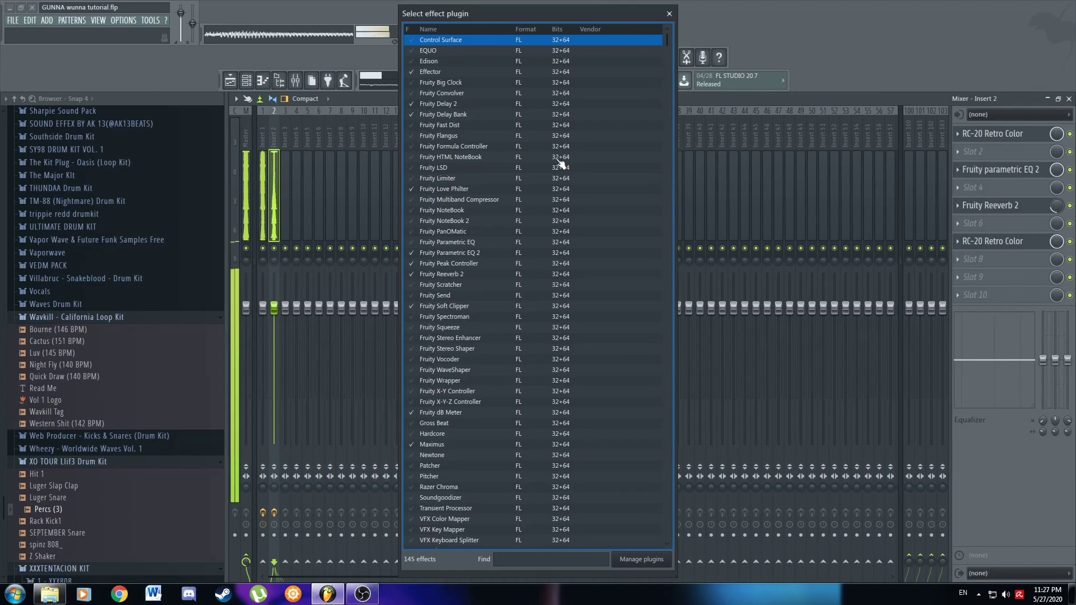
pyautogui.write('delay')
pyautogui.doubleClick(438, 41)
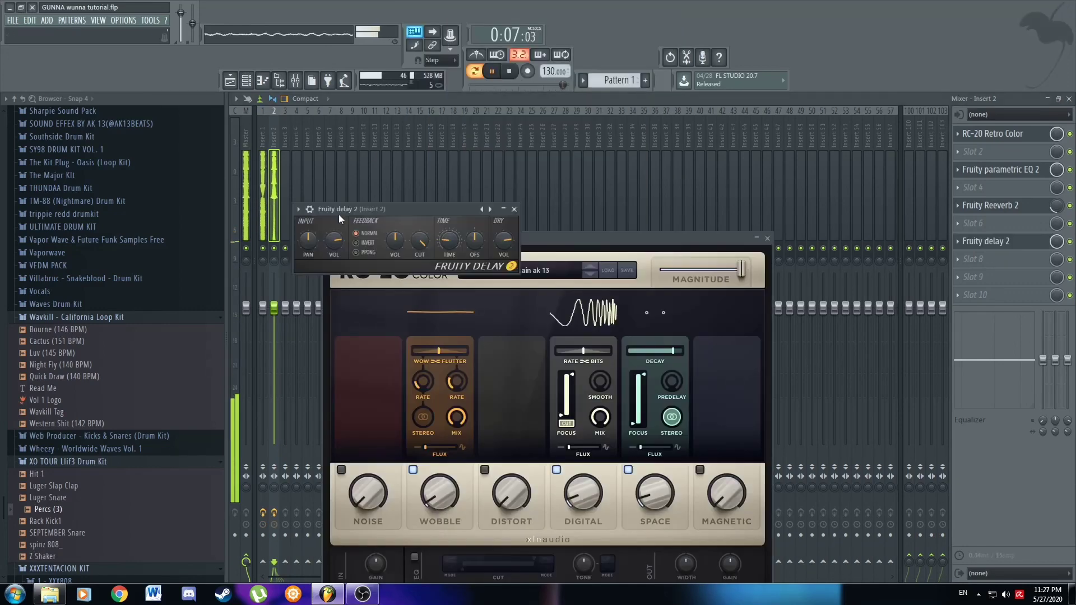
# Browse the presets of the slot 7 Fruity Delay 2 and lower its mix level on Insert 2.
pyautogui.click(299, 209)
pyautogui.moveTo(338, 241)
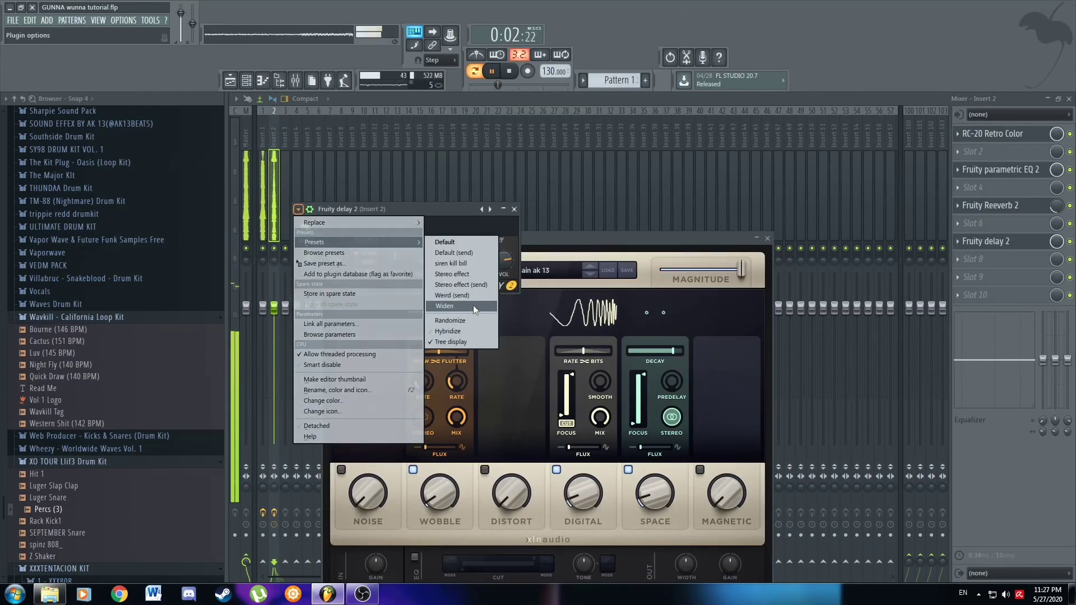
pyautogui.click(1060, 247)
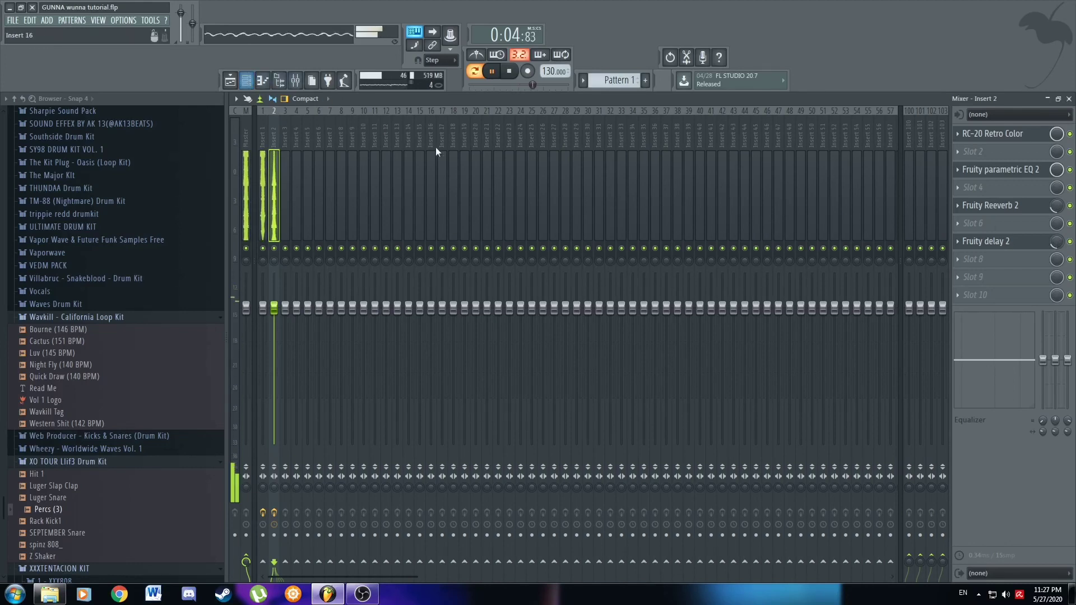
# Add a second Fruity Delay 2 to slot 8 of mixer track Insert 2.
pyautogui.click(1009, 258)
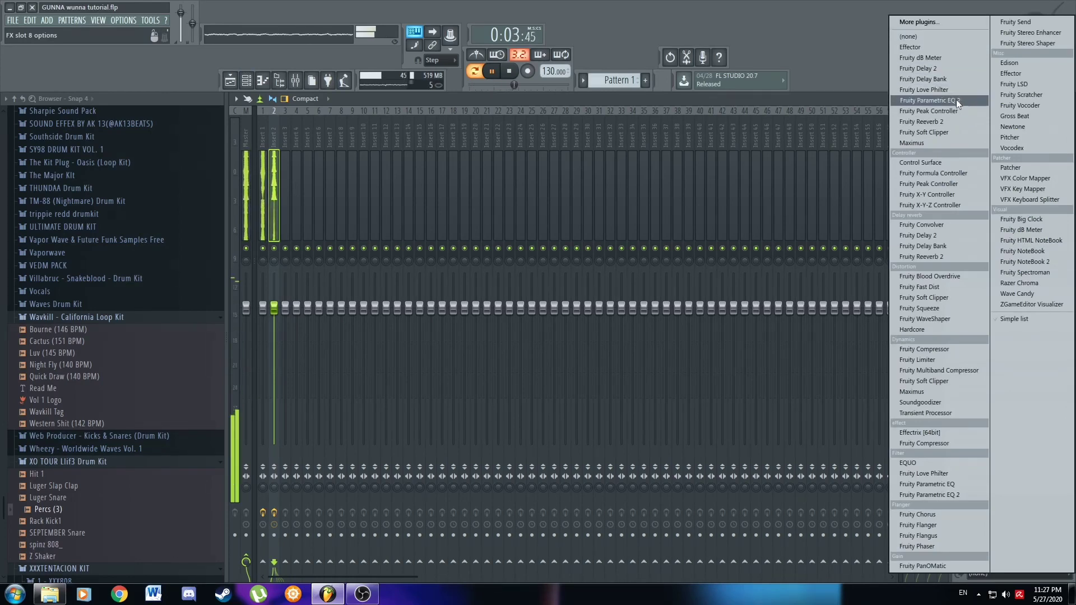
pyautogui.click(931, 24)
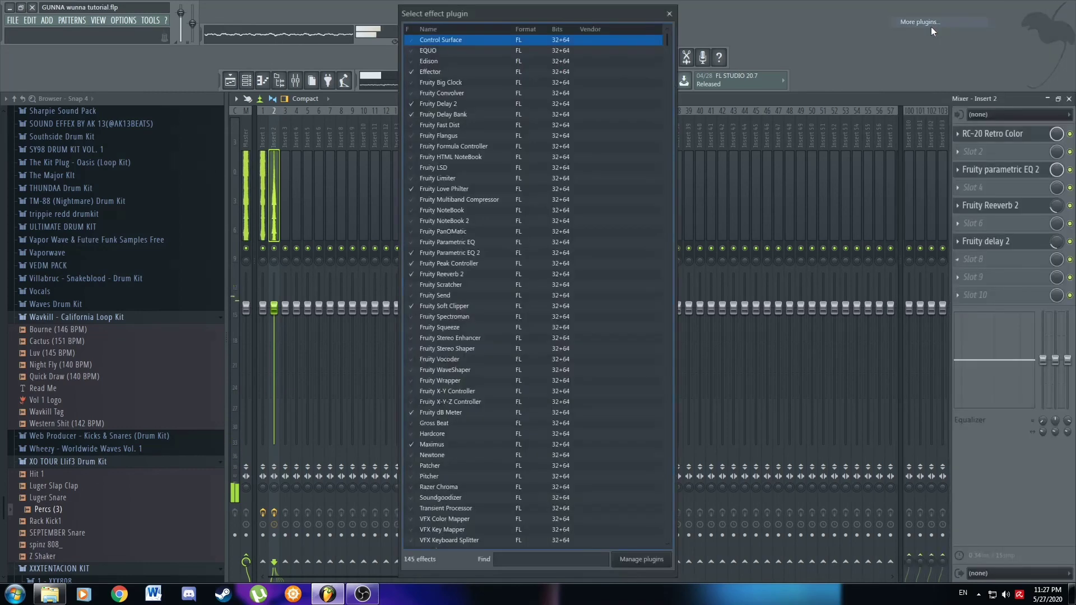
pyautogui.write('de')
pyautogui.doubleClick(449, 44)
# Load a preset with ping-pong feedback in the slot 8 Fruity Delay 2 and lower its mix level.
pyautogui.click(324, 224)
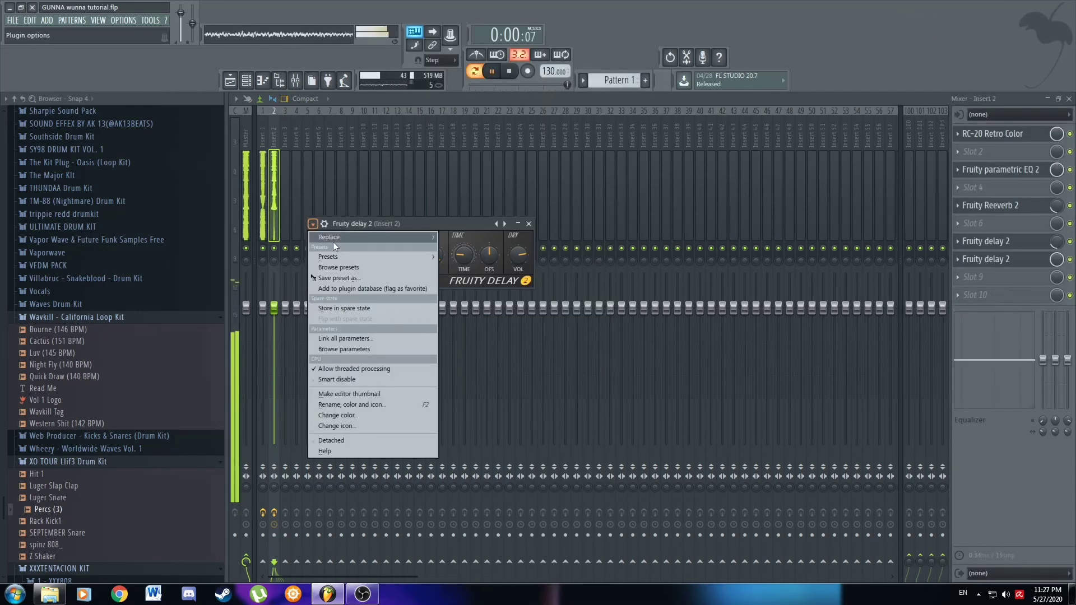
pyautogui.moveTo(342, 254)
pyautogui.click(483, 329)
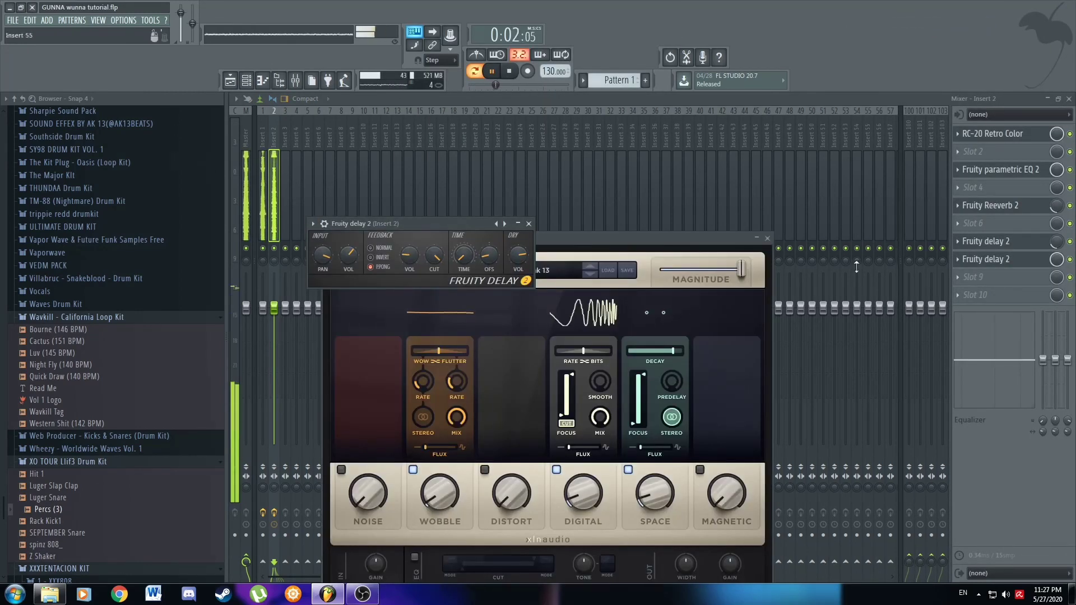
pyautogui.moveTo(1056, 259); pyautogui.dragTo(1056, 280)
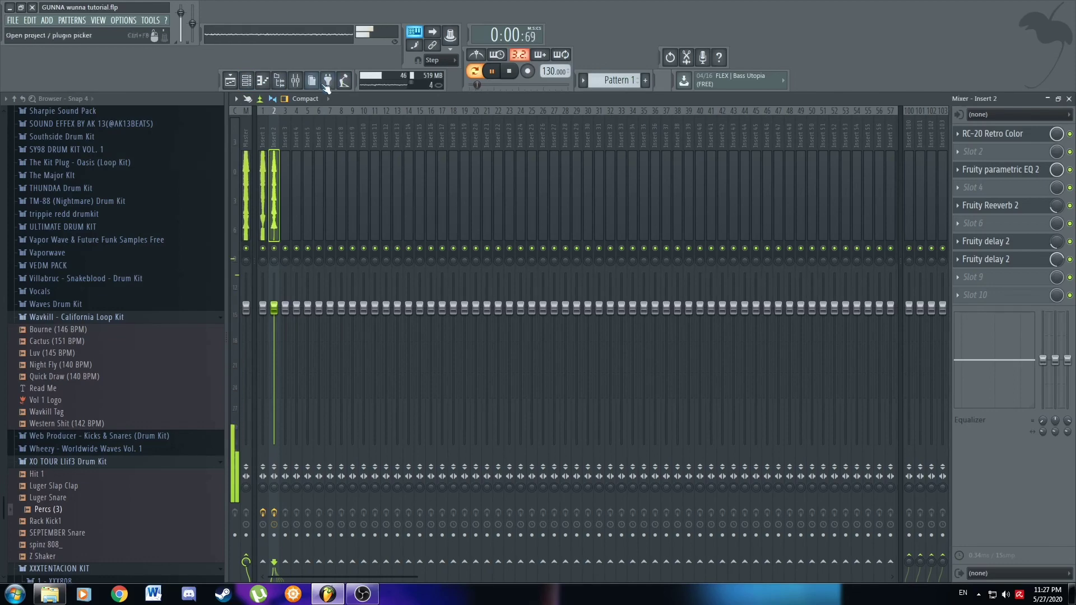
# Delete the stray A5 note at the end of the Omnisphere chords and switch to the Omnisphere #2 melody with playback stopped.
pyautogui.click(247, 84)
pyautogui.click(645, 271)
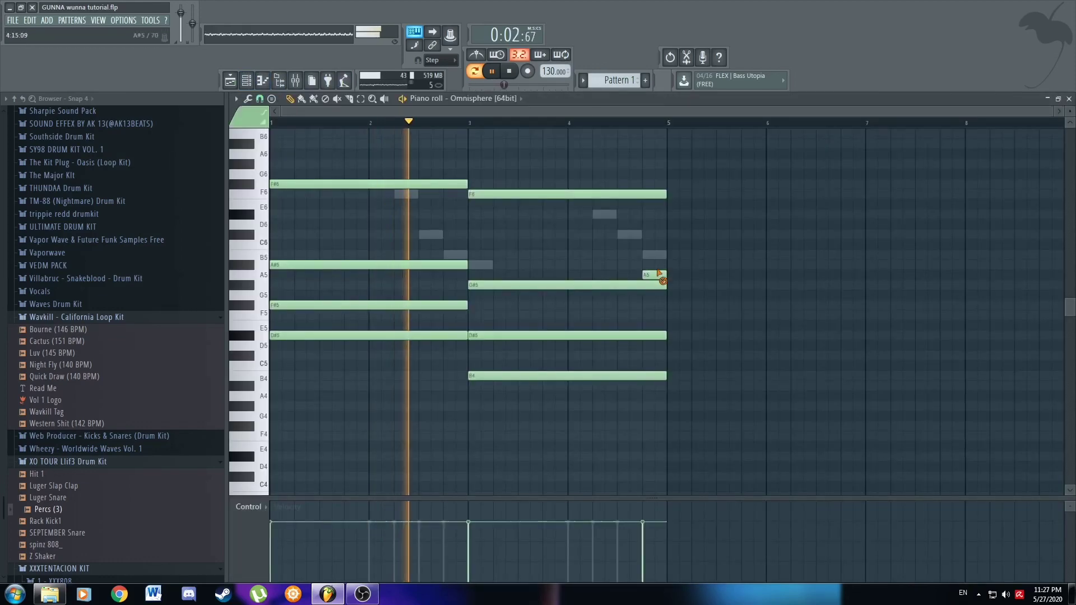
pyautogui.rightClick(655, 275)
pyautogui.rightClick(654, 256)
pyautogui.rightClick(654, 255)
pyautogui.press('space')
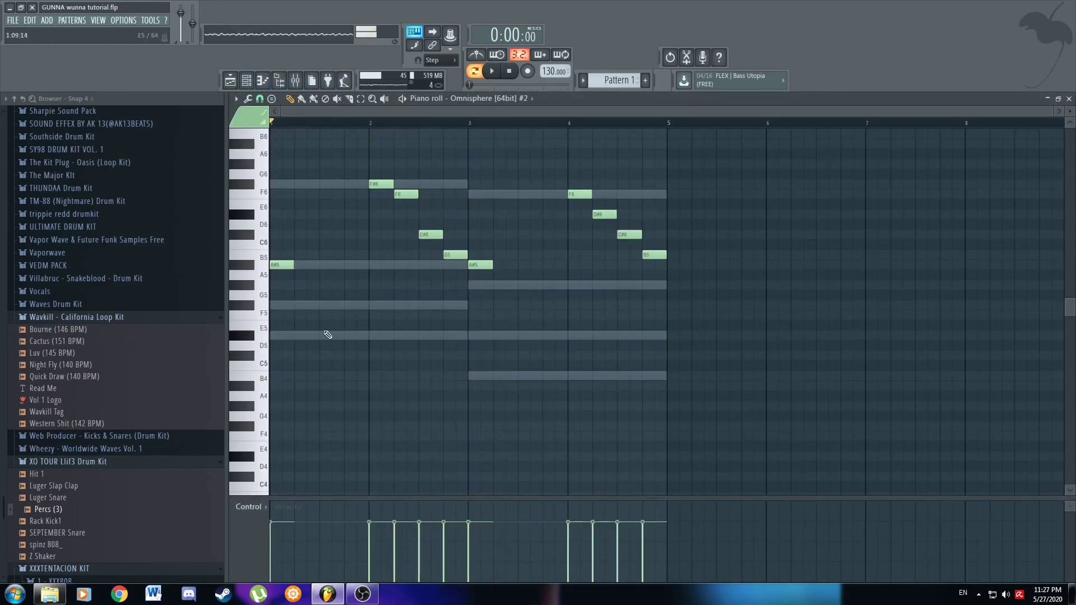
pyautogui.click(345, 307)
pyautogui.rightClick(357, 307)
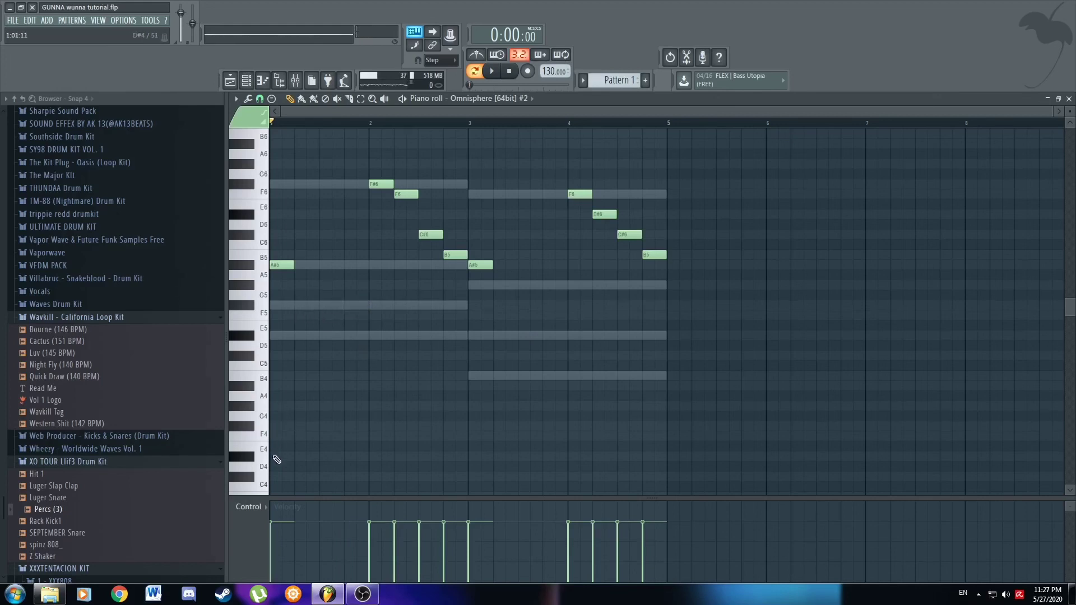
# Review the Insert 2 effect chain: RC-20 Retro Color, Fruity Parametric EQ 2, Fruity Reeverb 2 and both Fruity Delay 2 units.
pyautogui.click(295, 81)
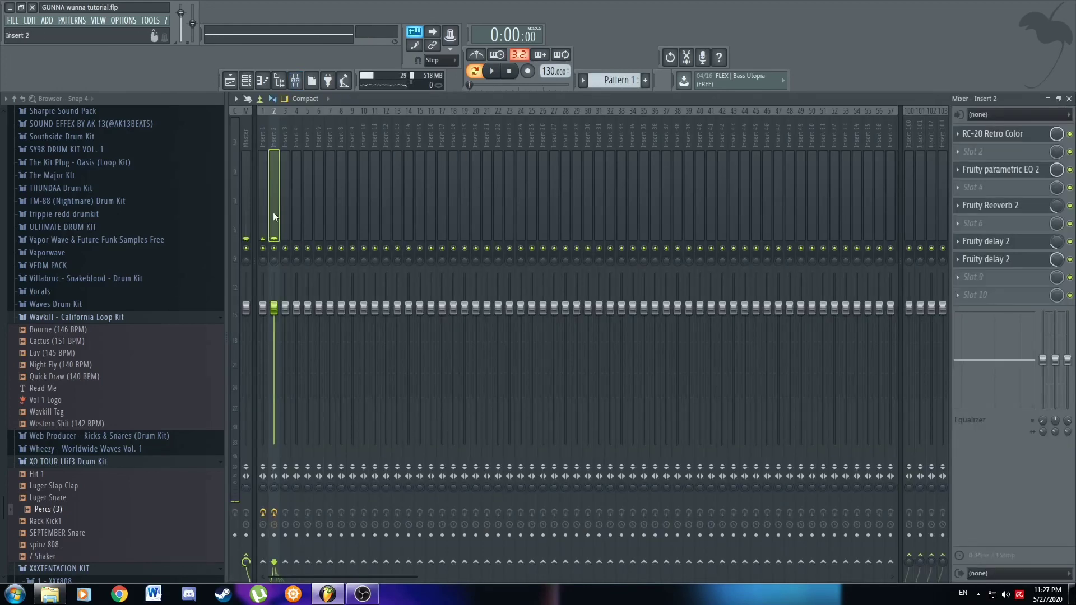
pyautogui.click(247, 80)
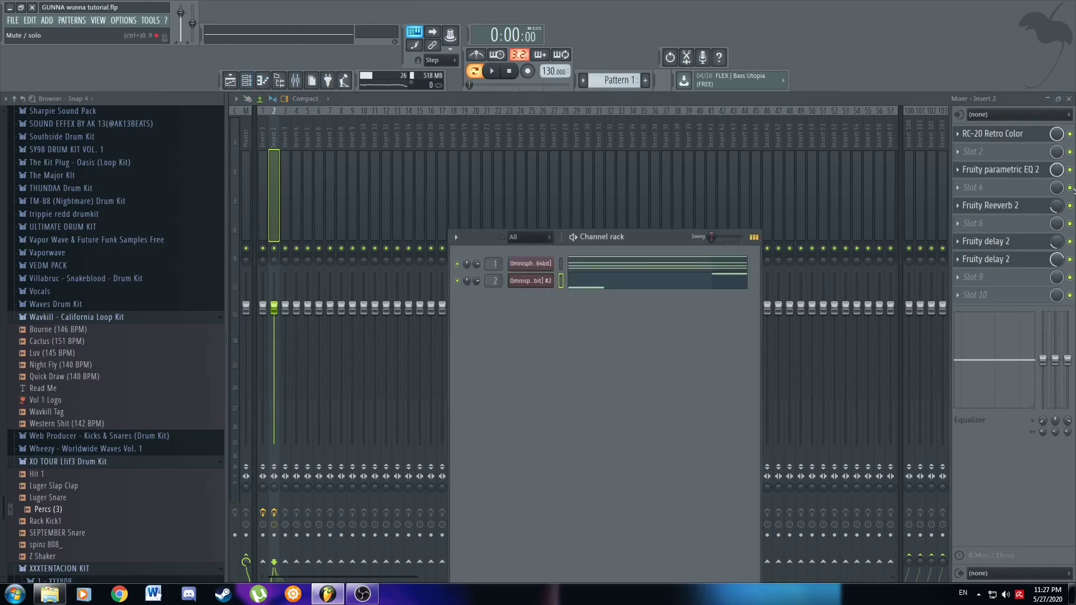
pyautogui.click(1003, 138)
pyautogui.click(1006, 140)
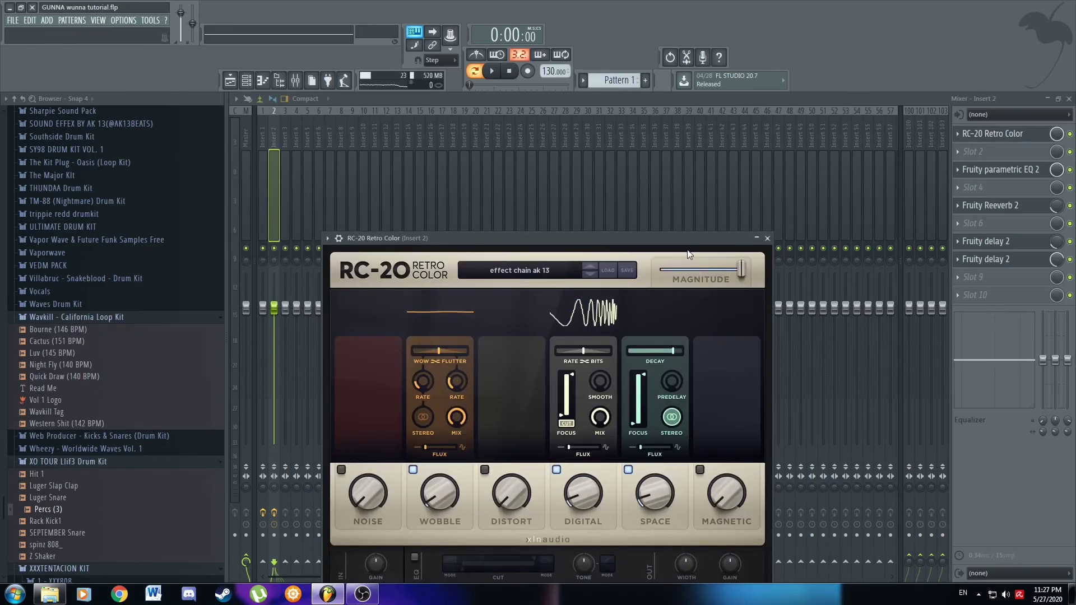
pyautogui.click(1024, 175)
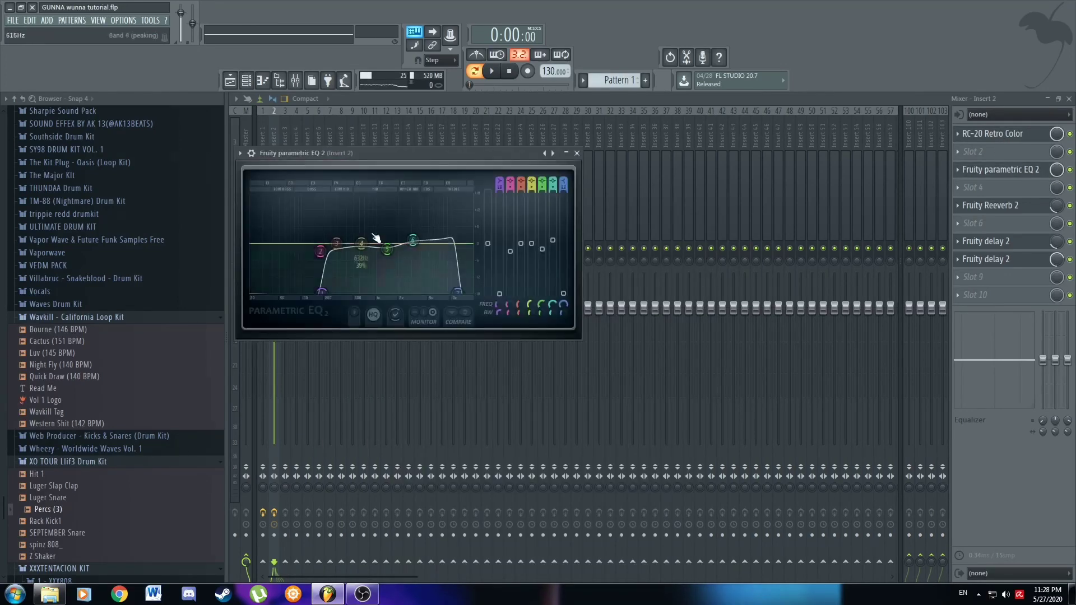
pyautogui.click(996, 209)
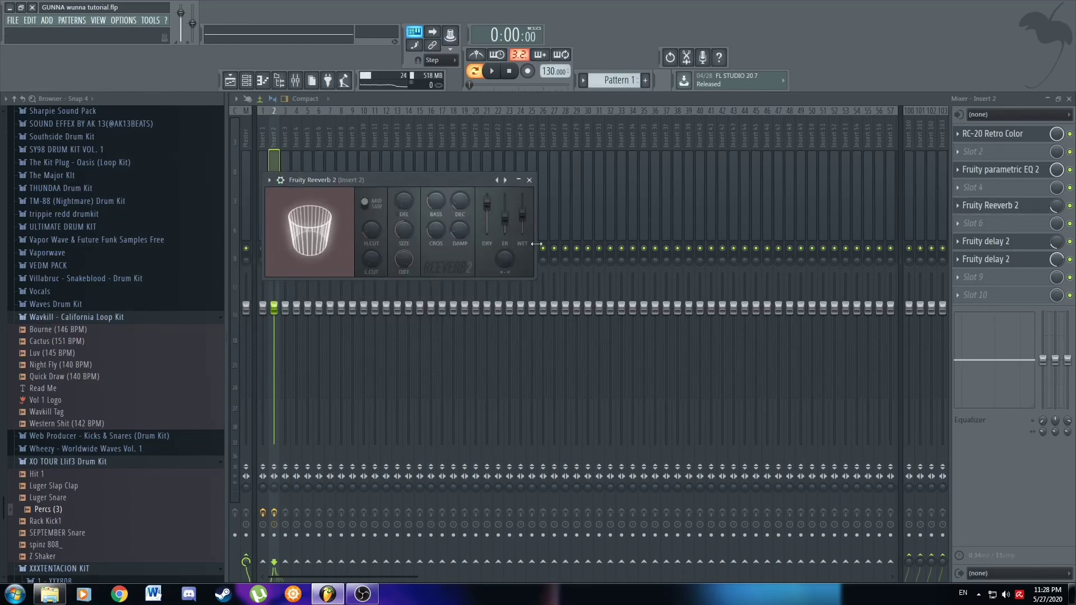
pyautogui.click(1024, 247)
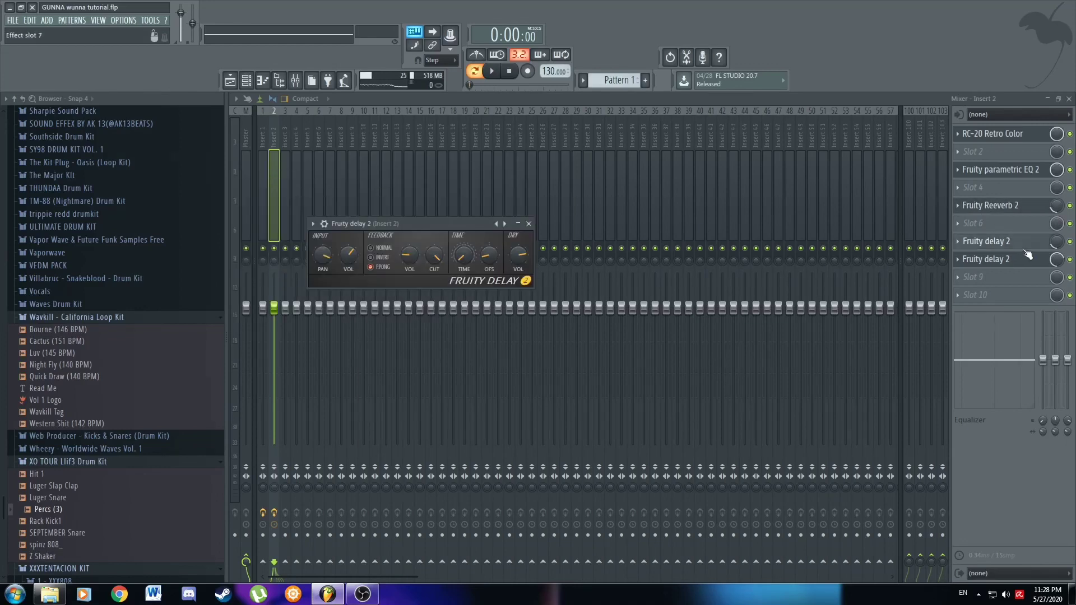
pyautogui.click(1025, 252)
pyautogui.click(1024, 246)
pyautogui.click(1023, 252)
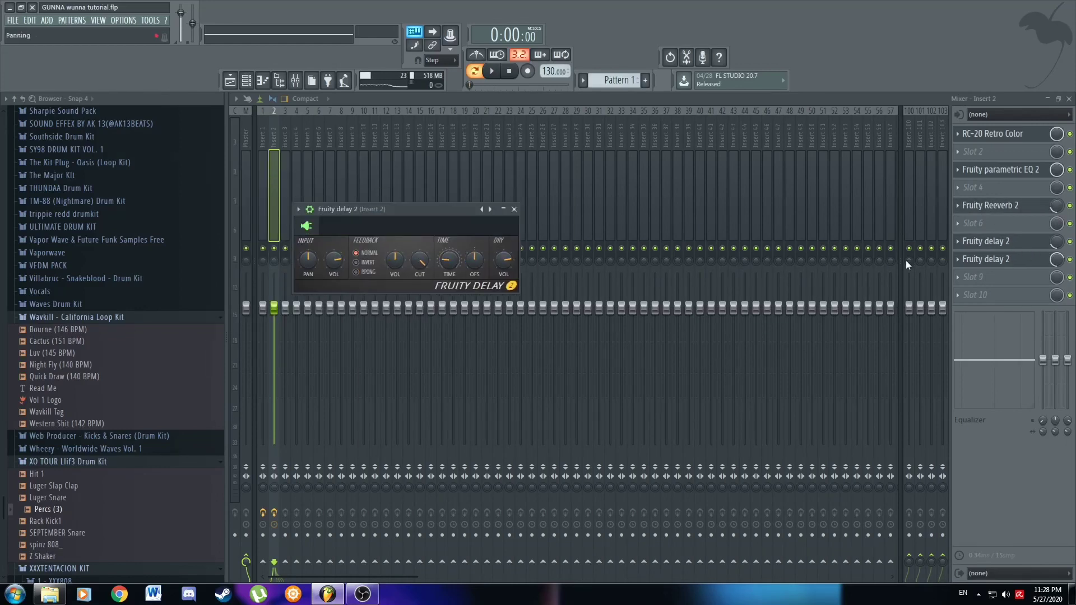
pyautogui.click(1003, 261)
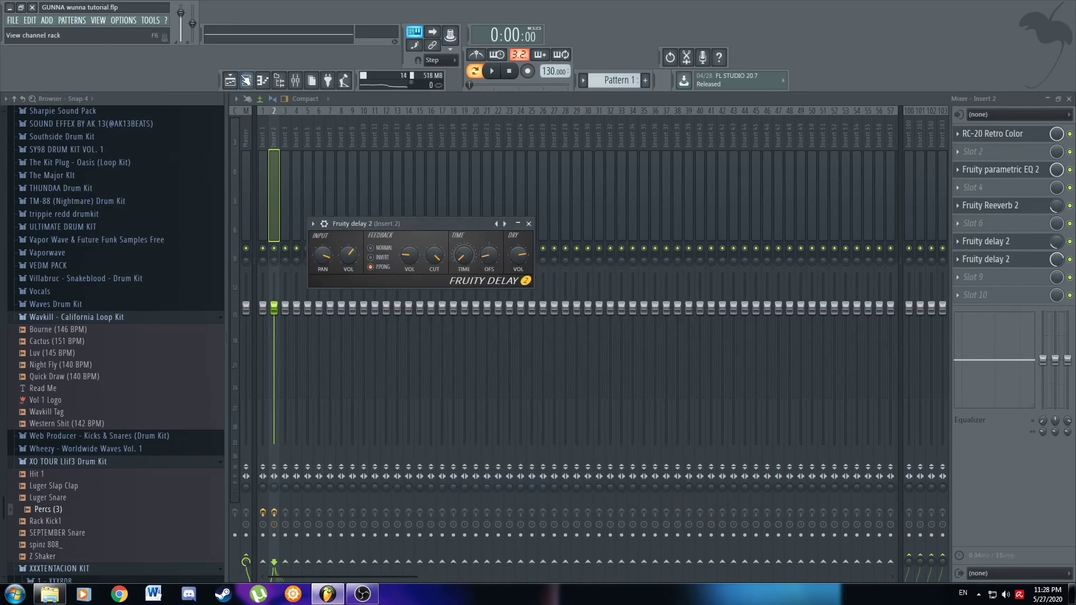
# Look over the Omnisphere #2 melody in the piano roll and switch to the first Omnisphere's chord notes.
pyautogui.click(246, 80)
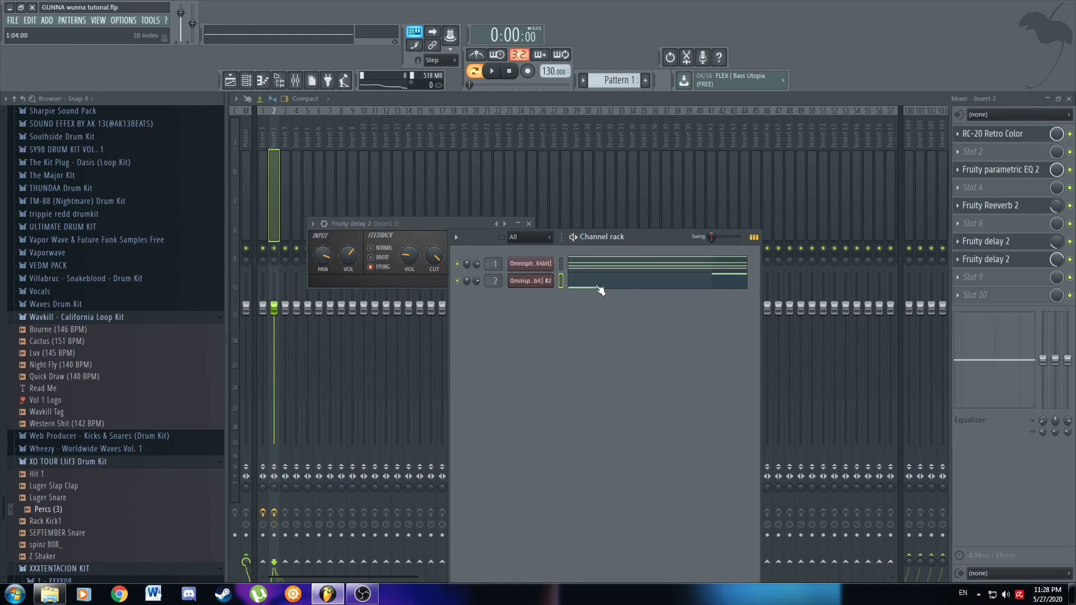
pyautogui.click(600, 290)
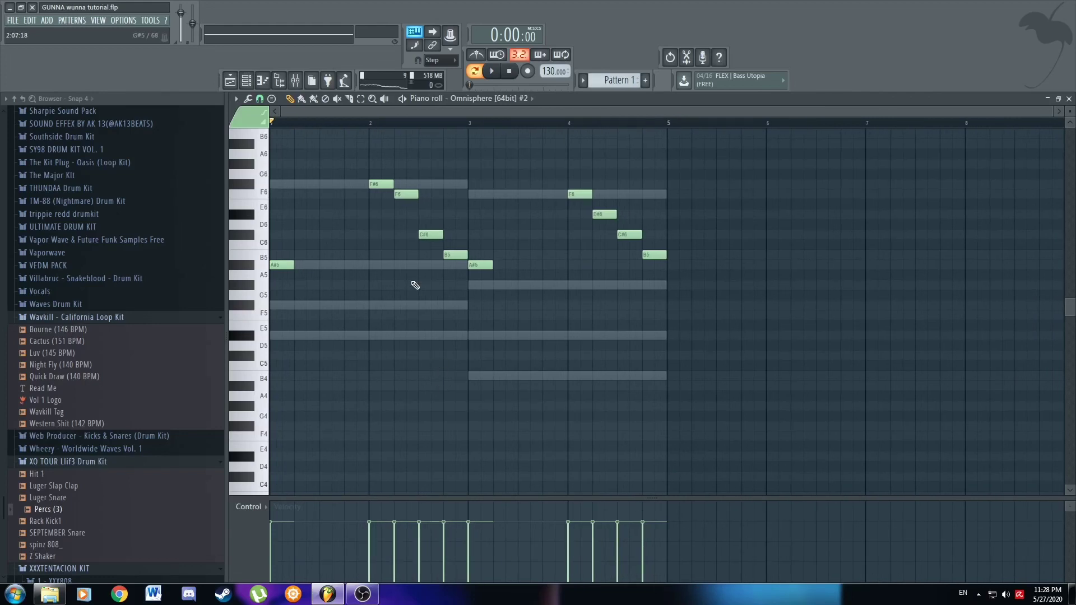
pyautogui.scroll(3, 416, 286)
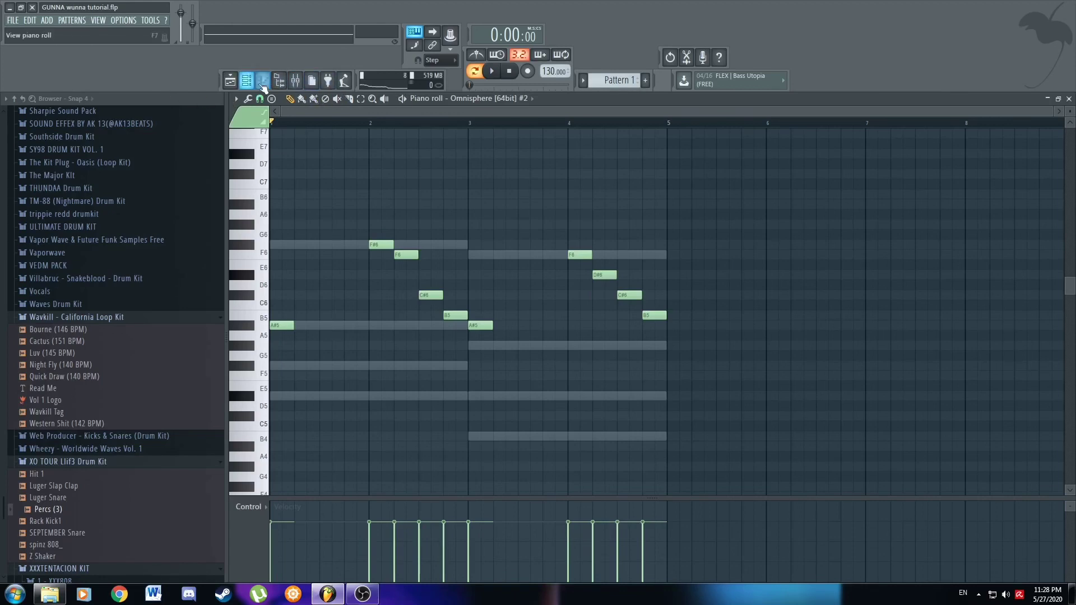
pyautogui.rightClick(343, 328)
pyautogui.rightClick(342, 328)
pyautogui.click(343, 327)
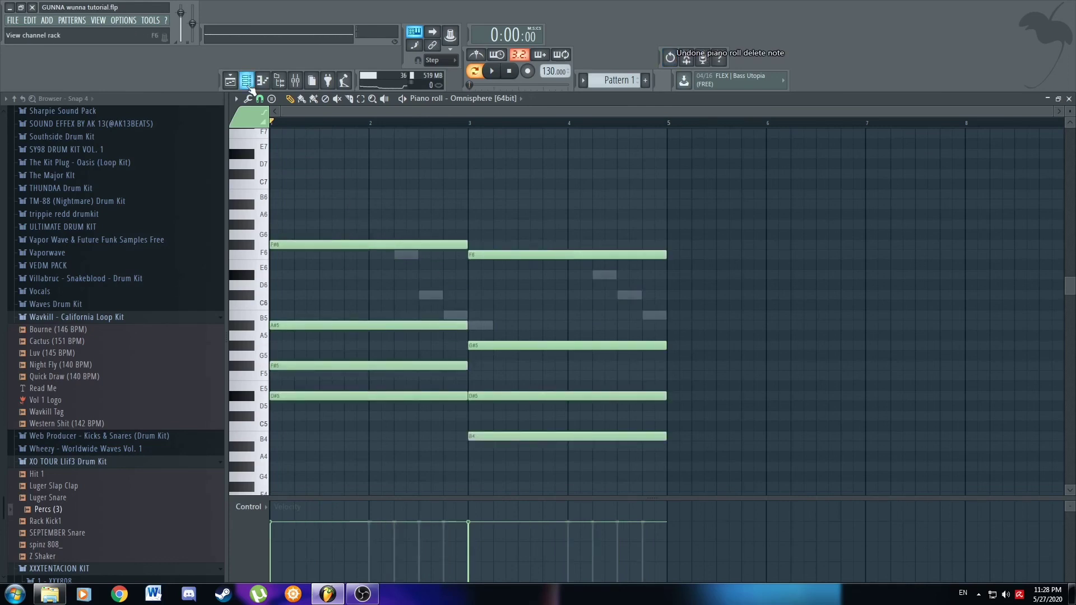
pyautogui.click(262, 80)
pyautogui.press('F6')
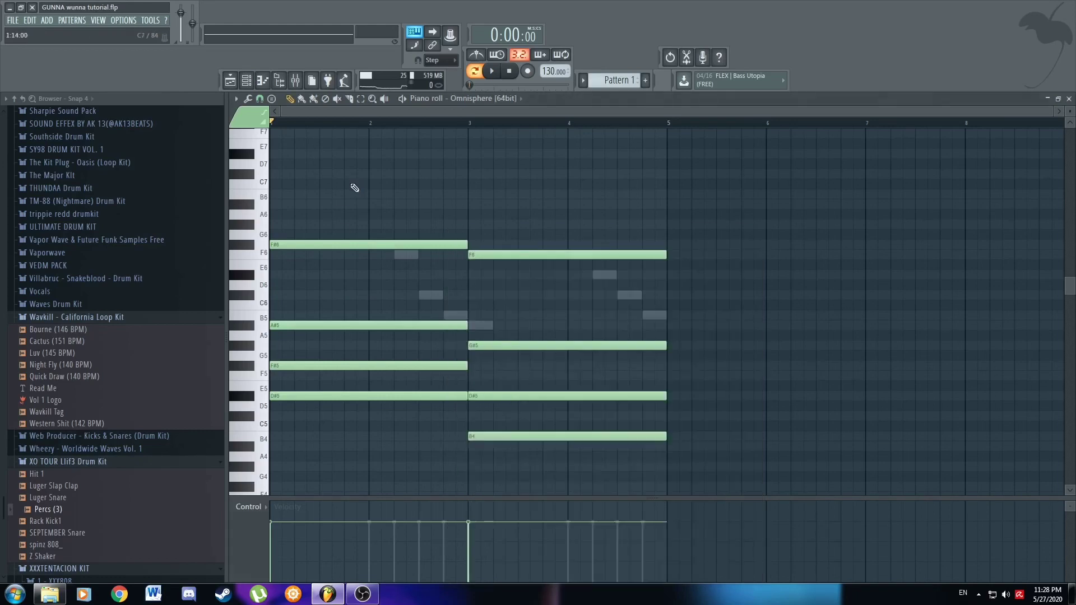
# Randomize the note levels of the first chord's four notes with a bipolar velocity amount of about -41%.
pyautogui.moveTo(311, 210); pyautogui.dragTo(362, 463)
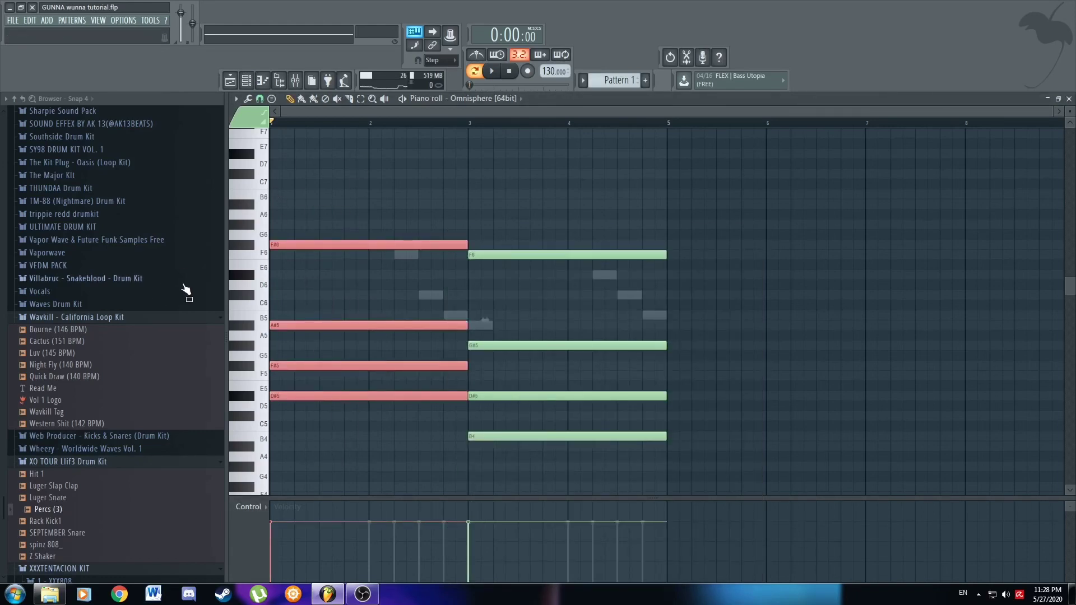
pyautogui.hotkey('alt', 'r')
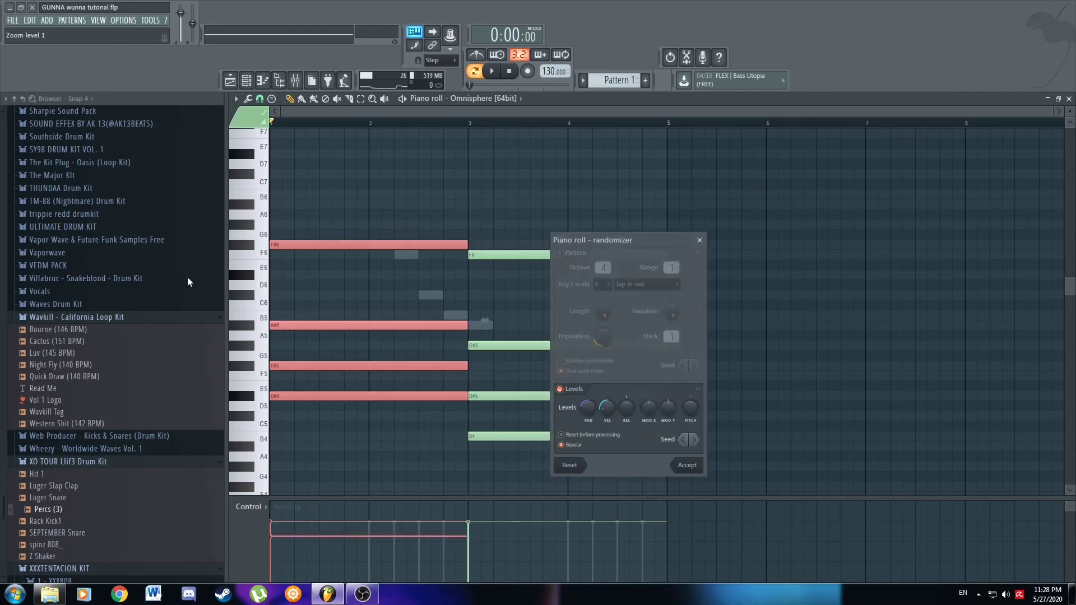
pyautogui.moveTo(587, 411); pyautogui.dragTo(607, 407)
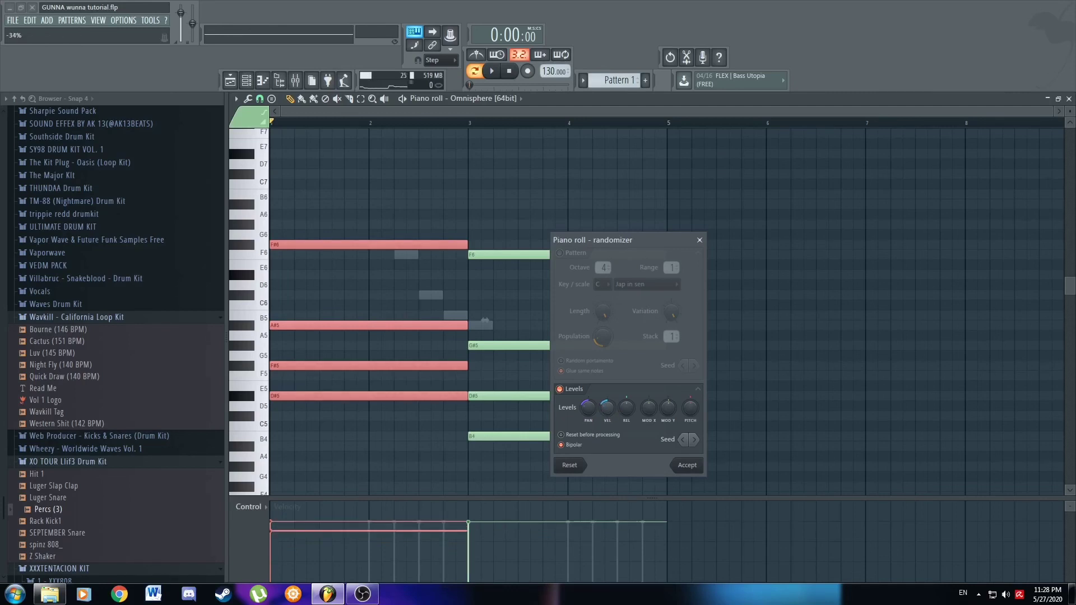
pyautogui.click(567, 444)
pyautogui.click(568, 444)
pyautogui.moveTo(606, 409); pyautogui.dragTo(606, 420)
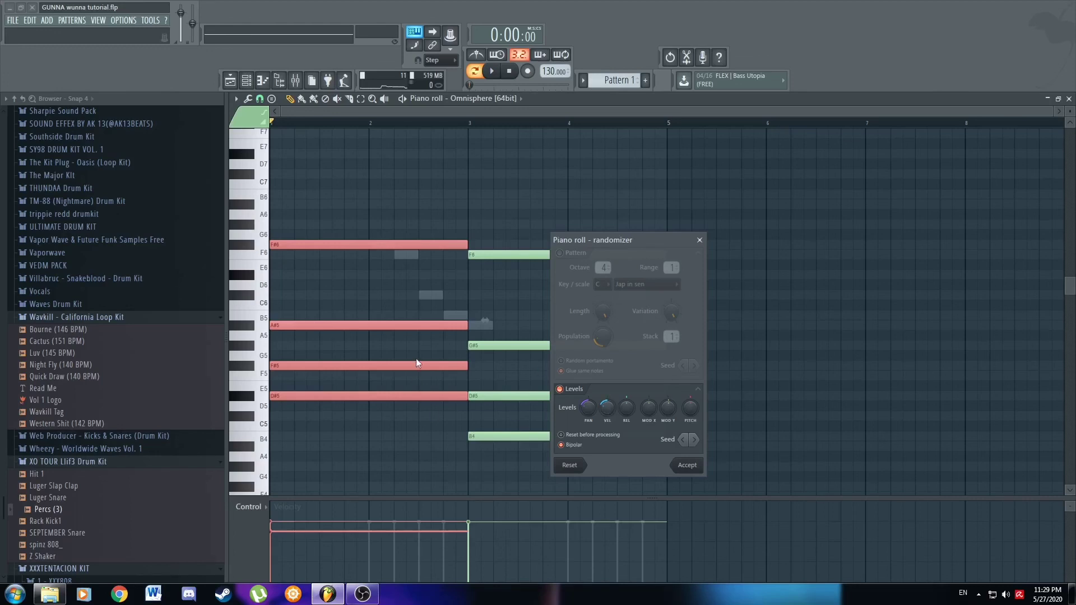
pyautogui.moveTo(606, 408)
pyautogui.mouseDown()
pyautogui.moveTo(588, 399)
pyautogui.moveTo(606, 414)
pyautogui.mouseUp()
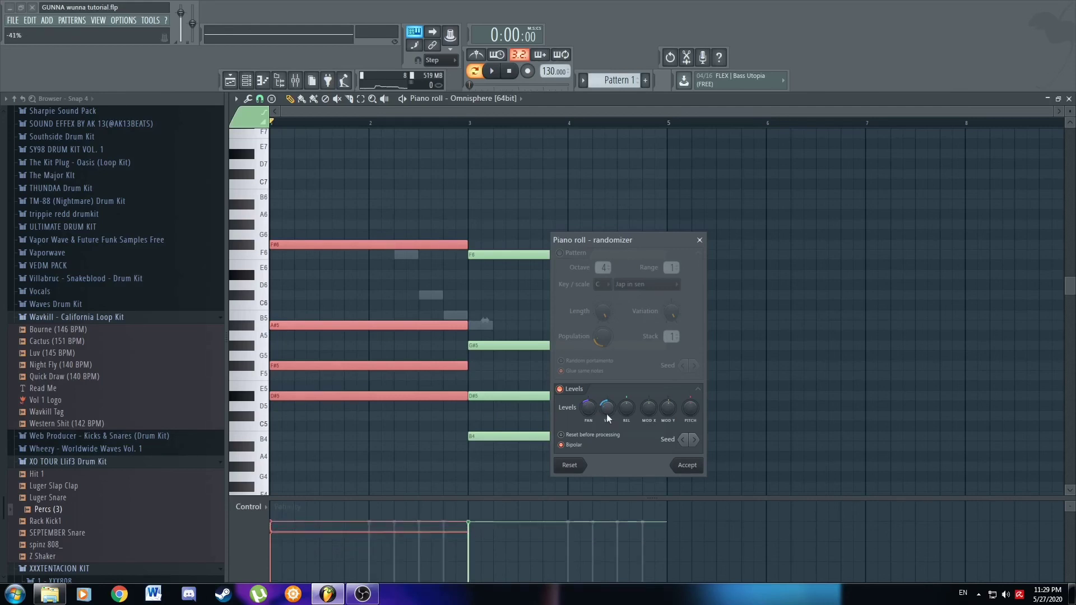
pyautogui.click(700, 469)
# Randomize the velocities of the second chord's four notes, from B4 up to F6, and accept.
pyautogui.moveTo(583, 224); pyautogui.dragTo(545, 439)
pyautogui.hotkey('alt', 'r')
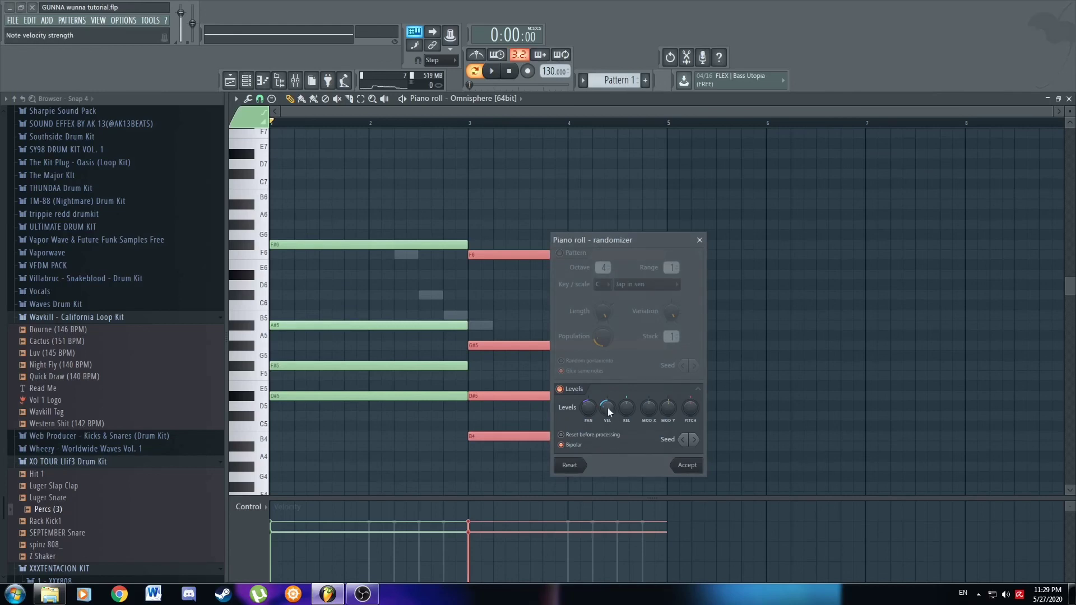
pyautogui.moveTo(608, 409)
pyautogui.mouseDown()
pyautogui.moveTo(588, 410)
pyautogui.moveTo(601, 412)
pyautogui.mouseUp()
pyautogui.click(685, 465)
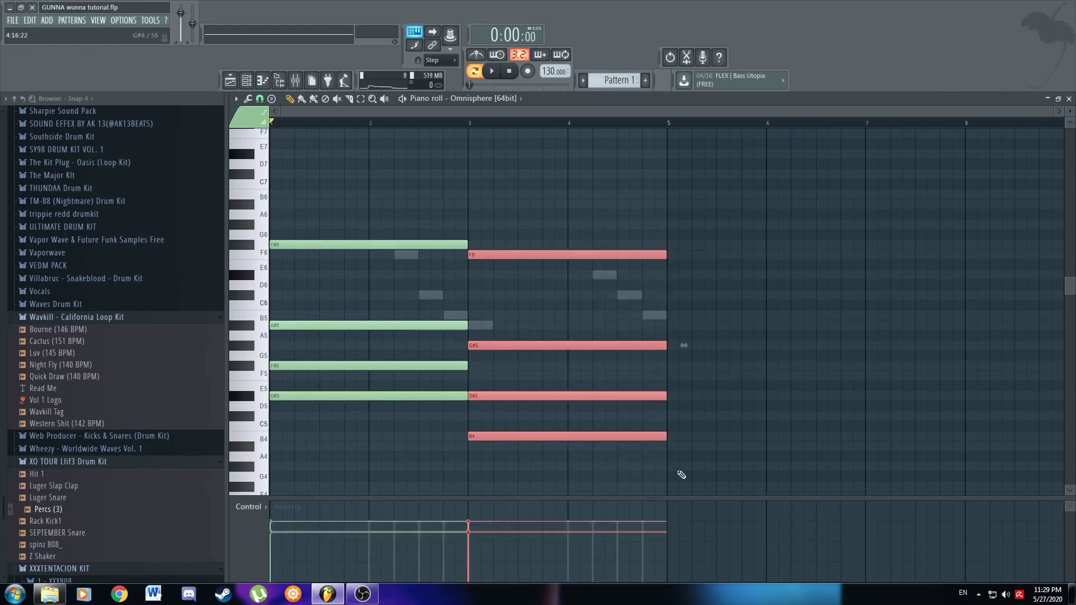
# Vary the Omnisphere #2 melody's velocities, raising the opening A#5 and making the descending notes after it progressively softer.
pyautogui.doubleClick(480, 326)
pyautogui.keyDown('ctrl'); pyautogui.moveTo(291, 288); pyautogui.dragTo(302, 419); pyautogui.keyUp('ctrl')
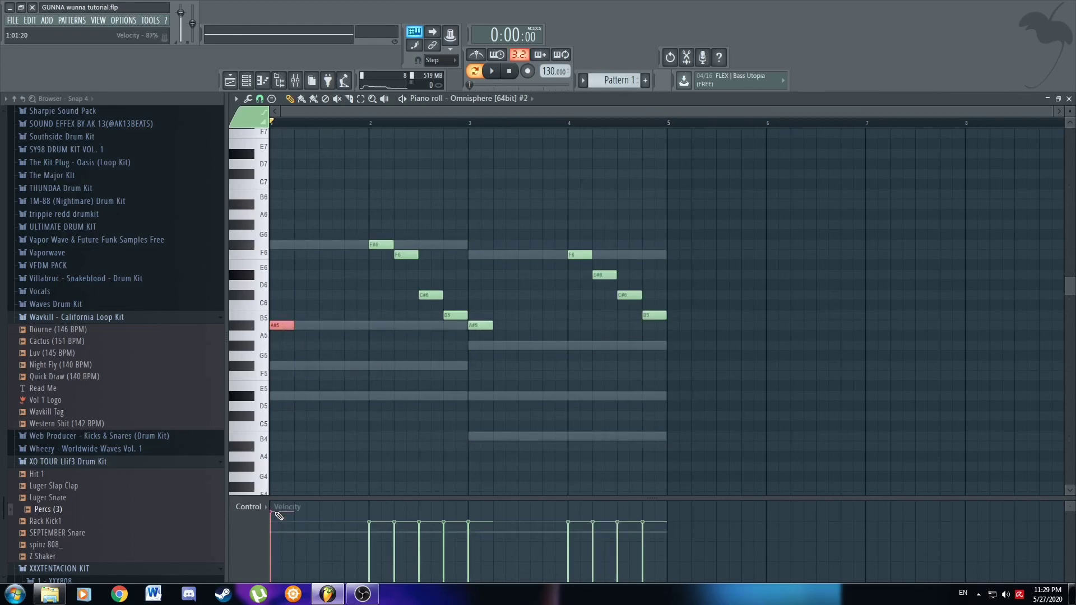
pyautogui.moveTo(366, 221); pyautogui.dragTo(459, 420)
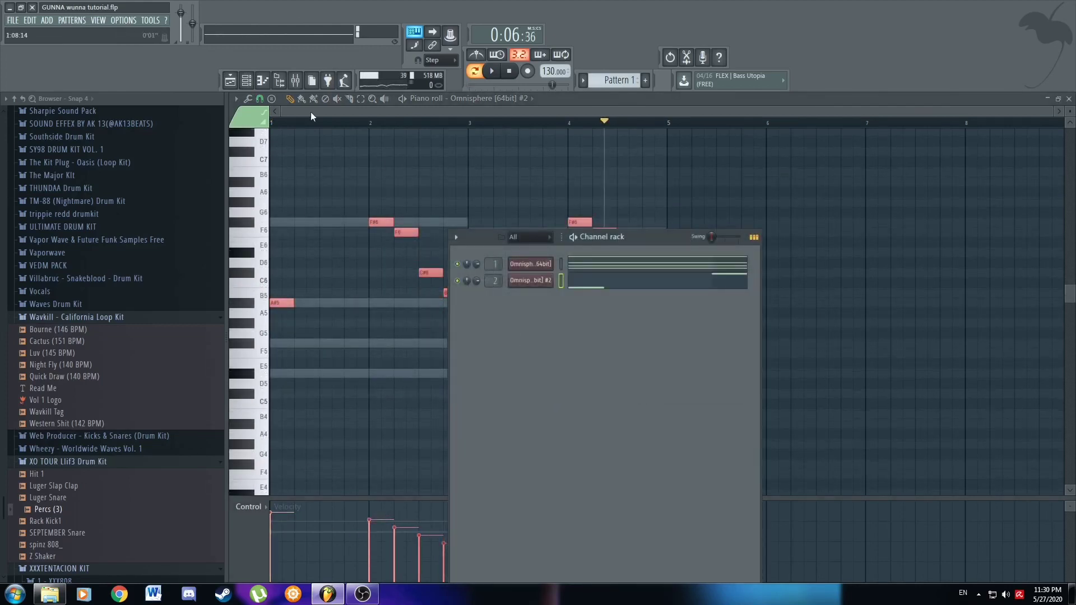
# Bring up the mixer and channel rack and clone the Omnisphere #2 channel.
pyautogui.click(299, 83)
pyautogui.click(247, 81)
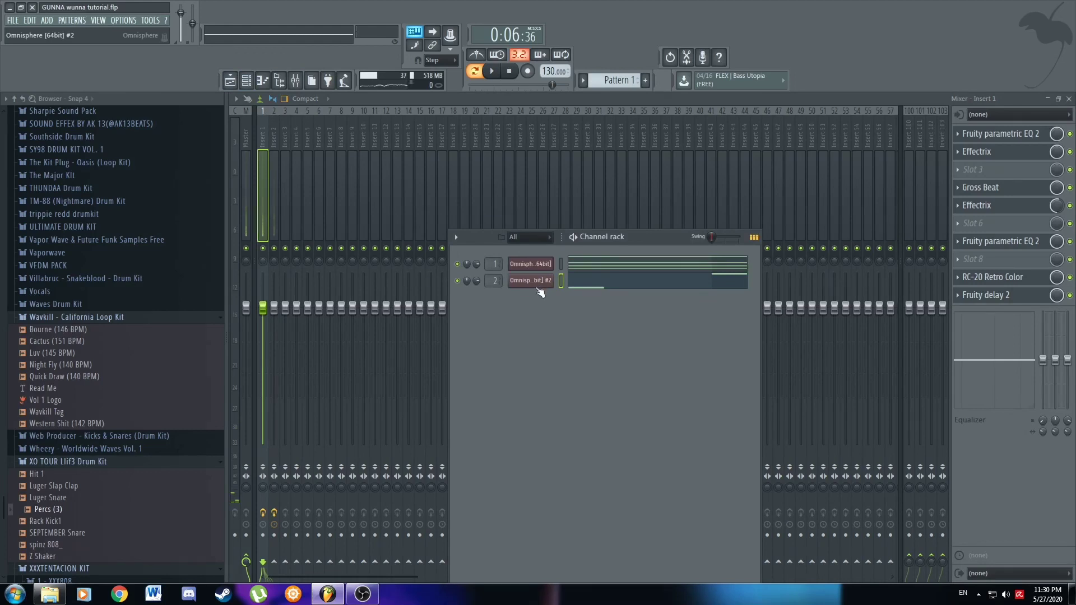
pyautogui.rightClick(541, 282)
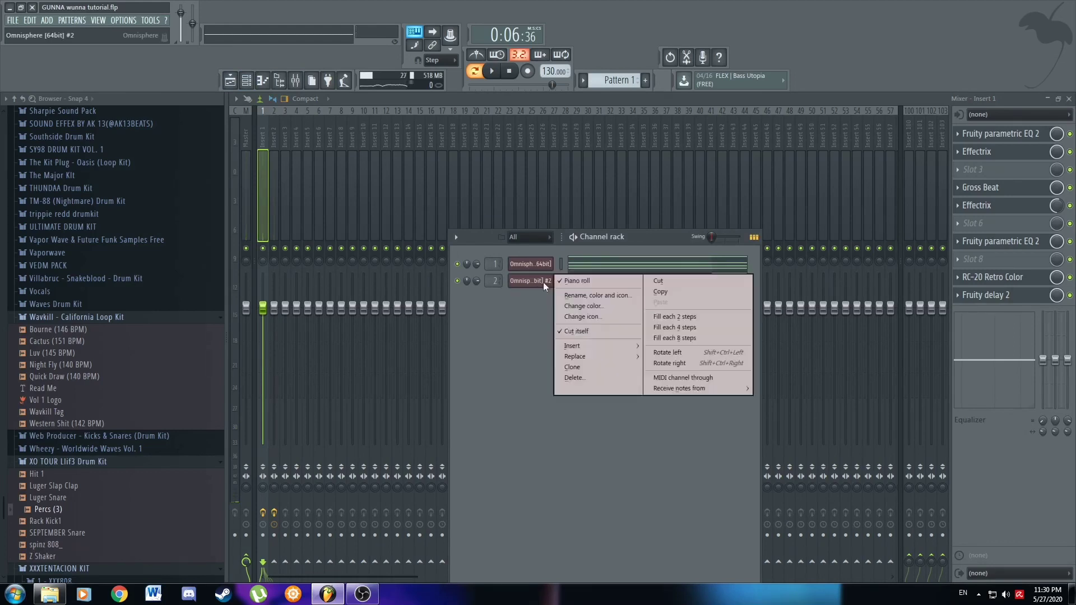
pyautogui.click(586, 368)
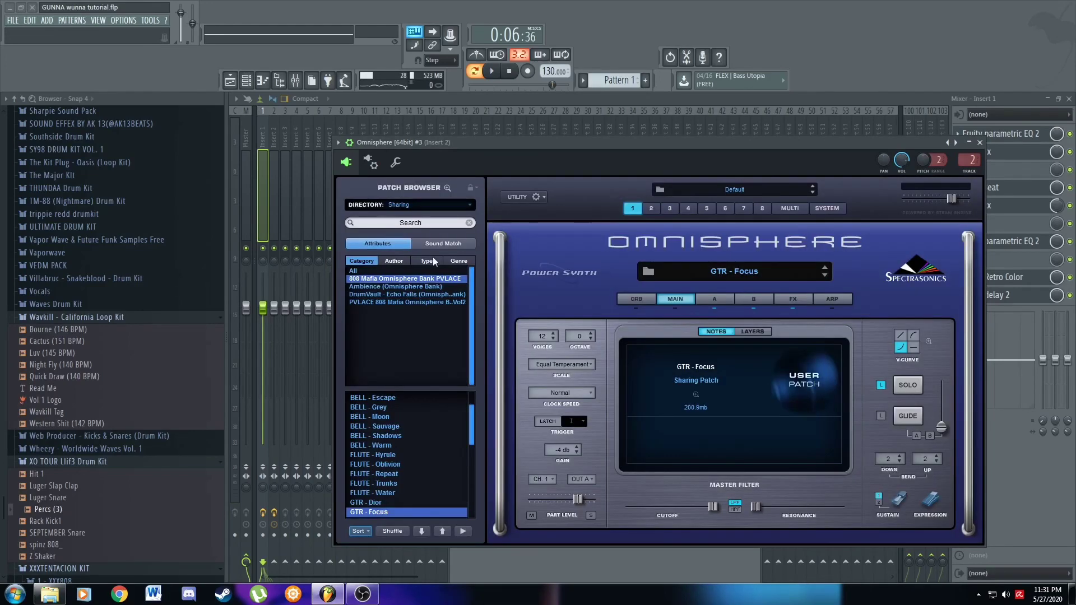
# Load the FLUTE - Oblivion patch from the 808 Mafia Omnisphere Bank PVLACE in Omnisphere #3.
pyautogui.click(422, 209)
pyautogui.moveTo(470, 431); pyautogui.dragTo(471, 435)
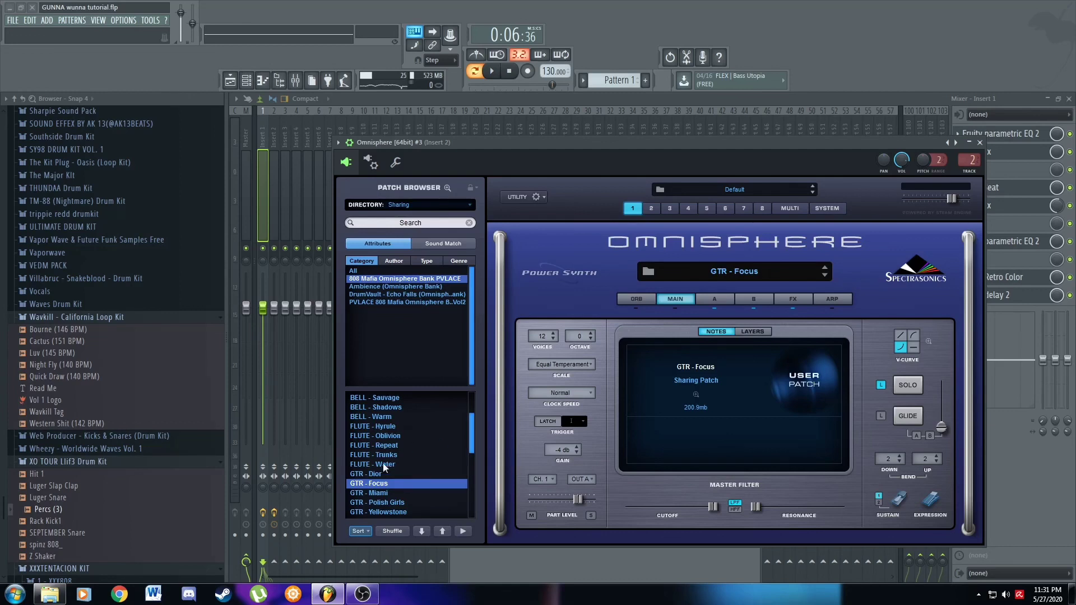
pyautogui.click(398, 436)
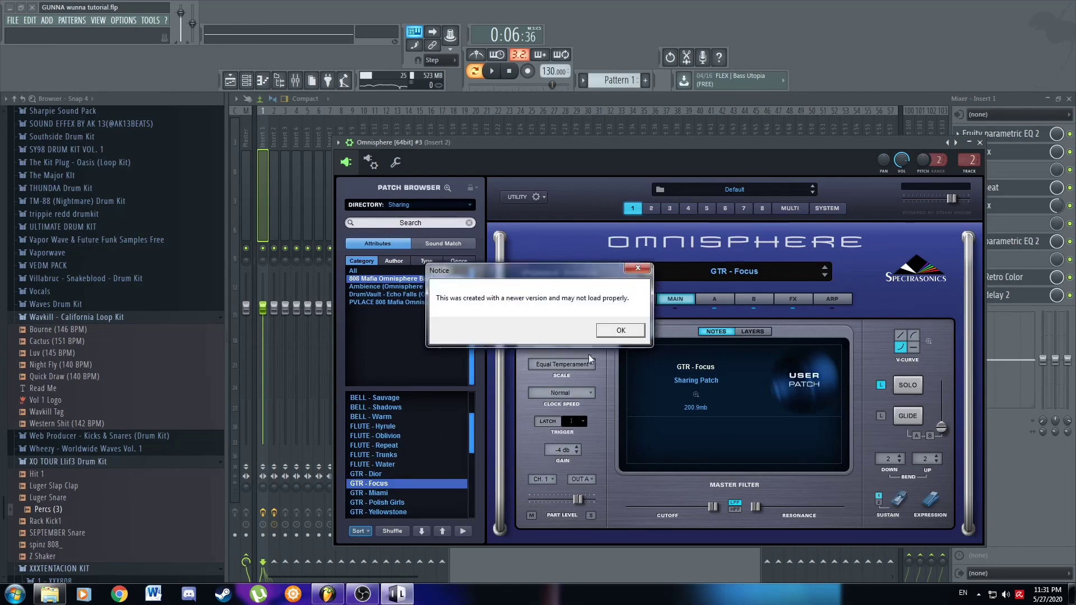
pyautogui.click(620, 329)
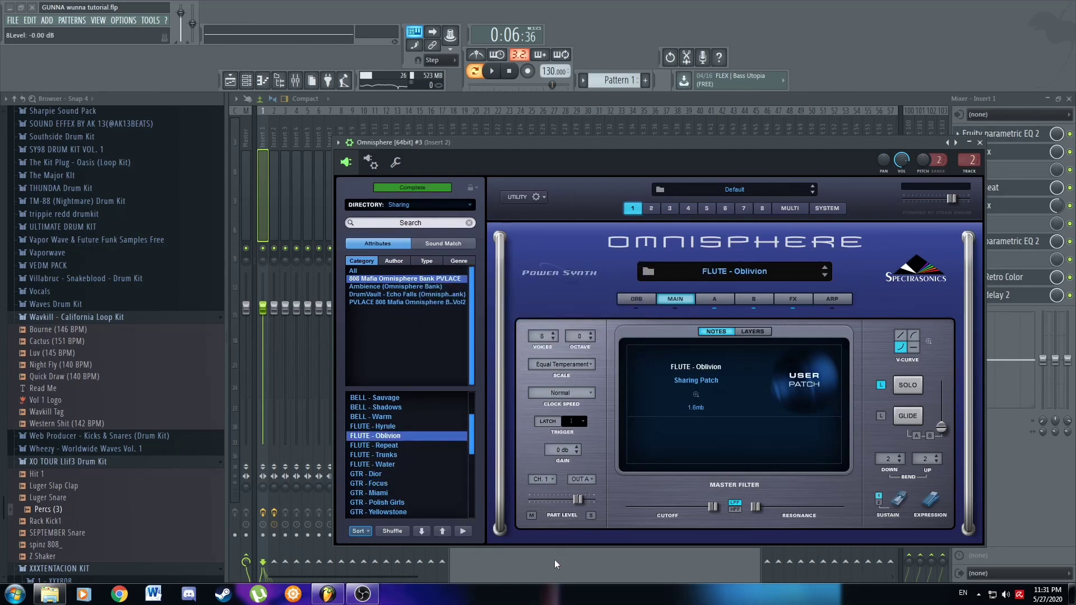
# Route Omnisphere #3 to mixer track 3 and load the FLUTE - Hyrule patch in it.
pyautogui.press('F6')
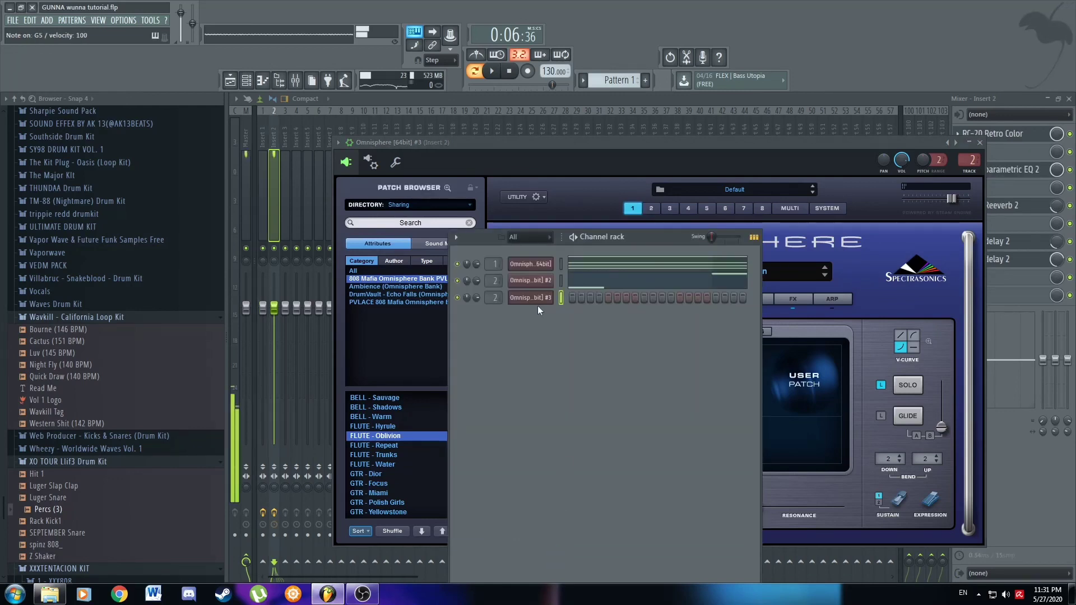
pyautogui.scroll(1, 496, 301)
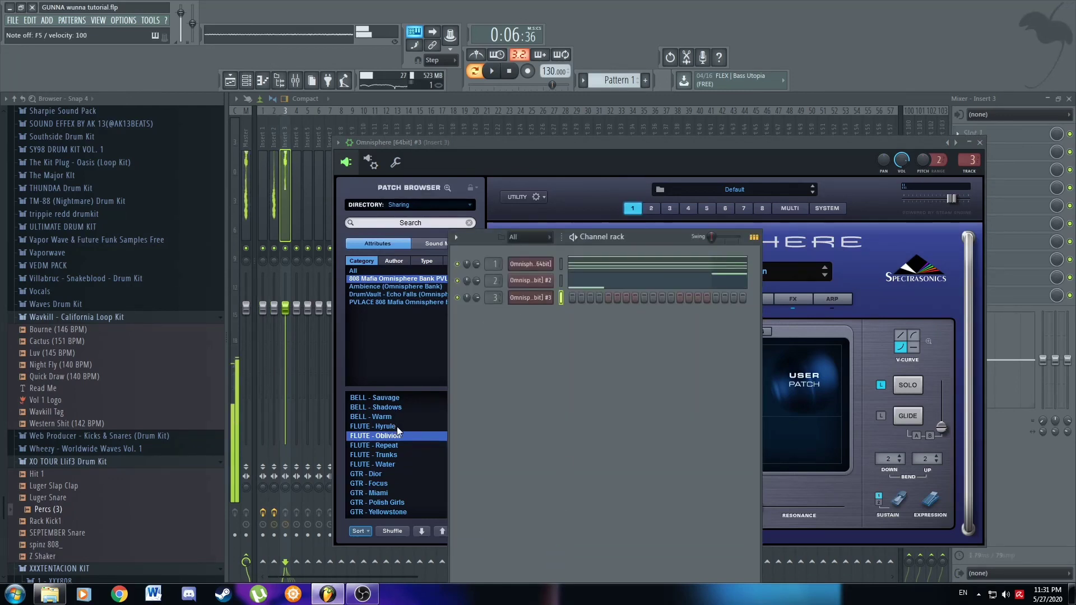
pyautogui.click(397, 426)
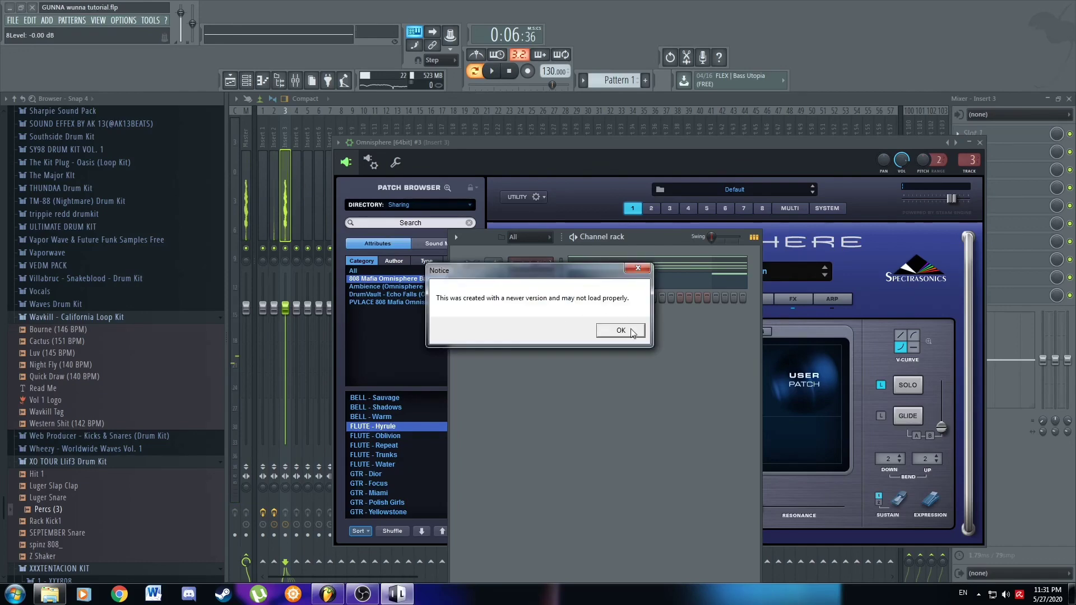
pyautogui.click(621, 332)
pyautogui.moveTo(647, 241); pyautogui.dragTo(704, 248)
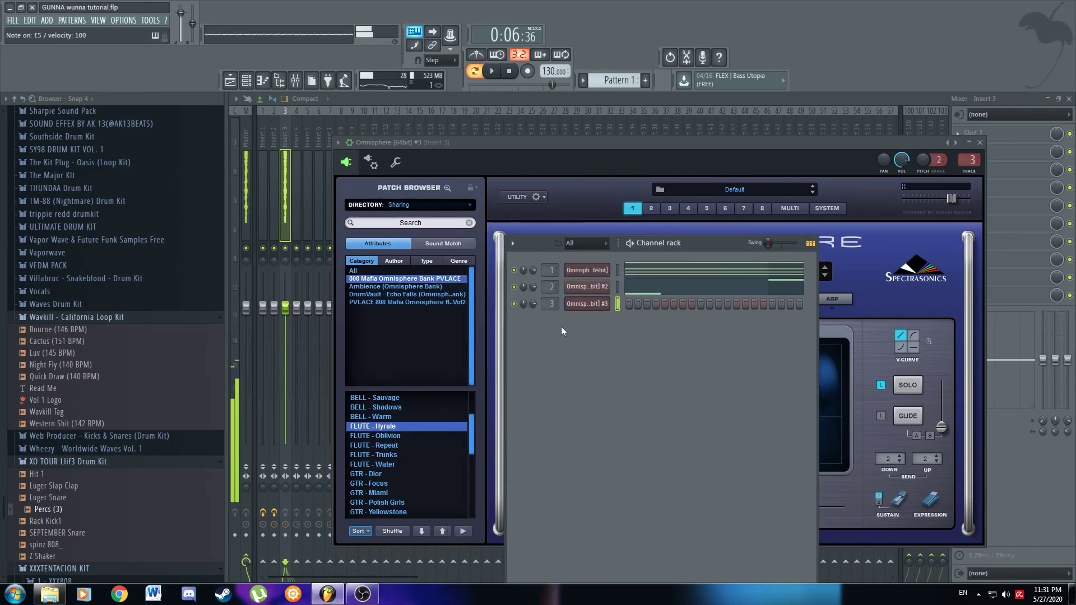
# Try a long F#6 note followed by an F6 note over the first two bars of Omnisphere #3's piano roll.
pyautogui.press('F7')
pyautogui.click(273, 222)
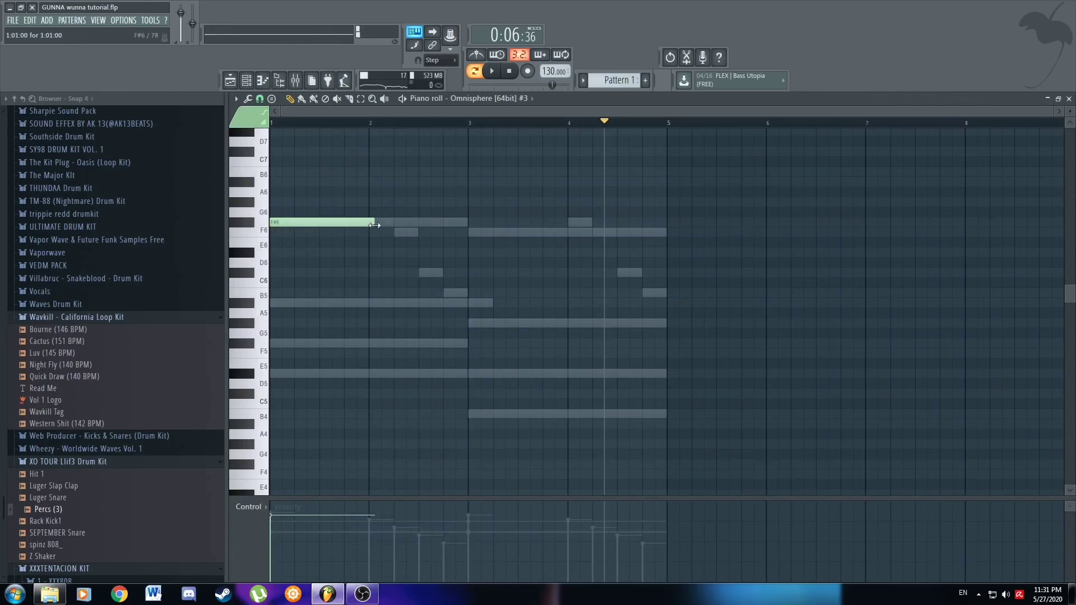
pyautogui.moveTo(370, 222); pyautogui.dragTo(393, 222)
pyautogui.click(396, 232)
pyautogui.moveTo(516, 232); pyautogui.dragTo(468, 232)
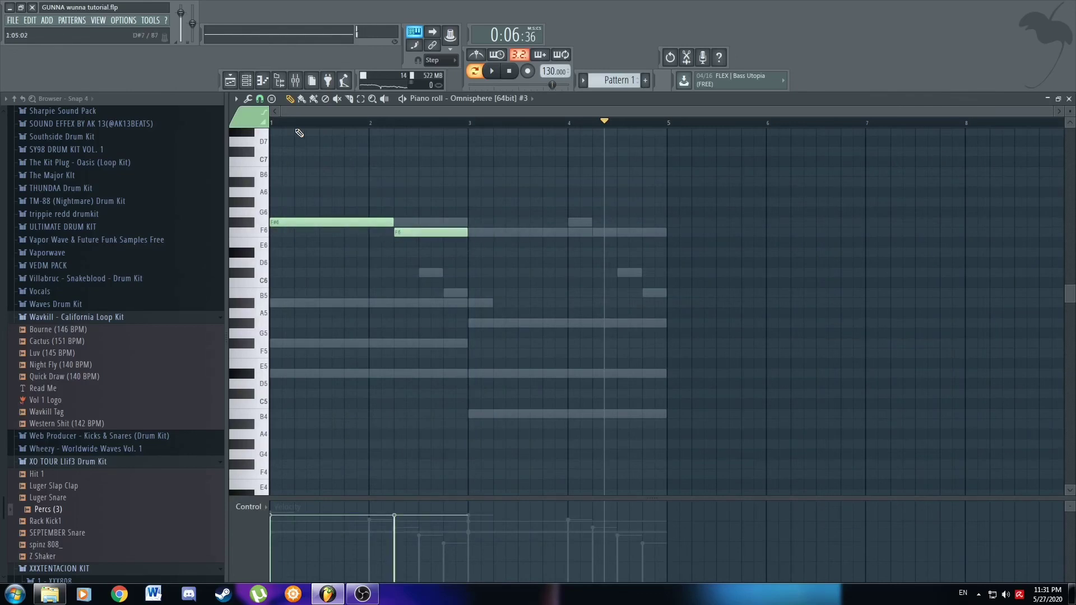
pyautogui.press('space')
pyautogui.press('space')
# Draw a four-bar flute line of long A#5, C#6, G#5 and C#6 notes in Omnisphere #3, ending at bar 5.
pyautogui.moveTo(380, 303); pyautogui.dragTo(394, 303)
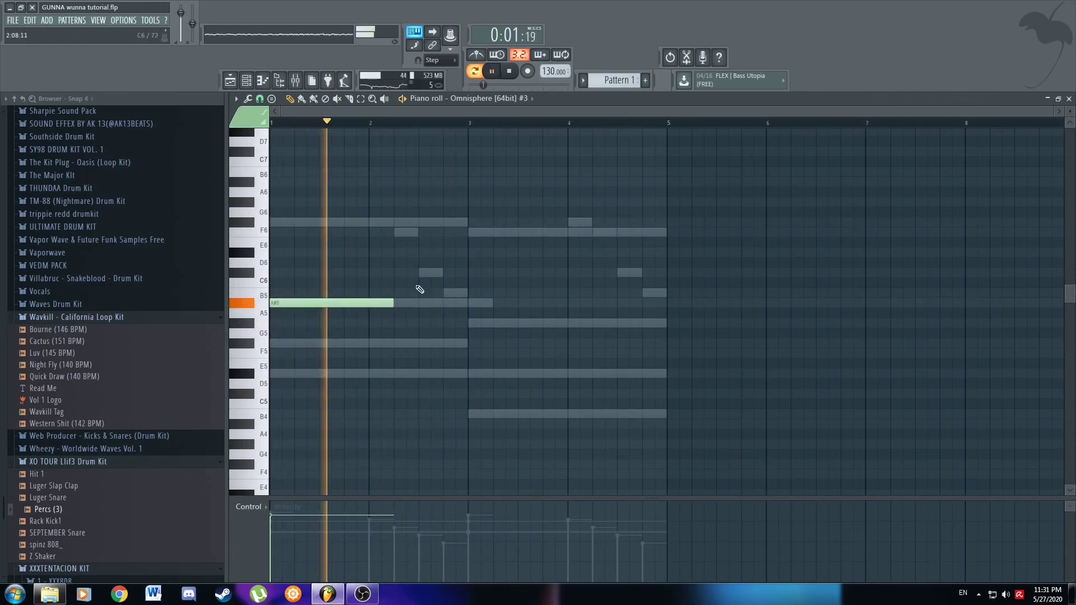
pyautogui.click(398, 272)
pyautogui.moveTo(516, 273); pyautogui.dragTo(463, 291)
pyautogui.click(471, 323)
pyautogui.moveTo(540, 323); pyautogui.dragTo(592, 322)
pyautogui.click(597, 273)
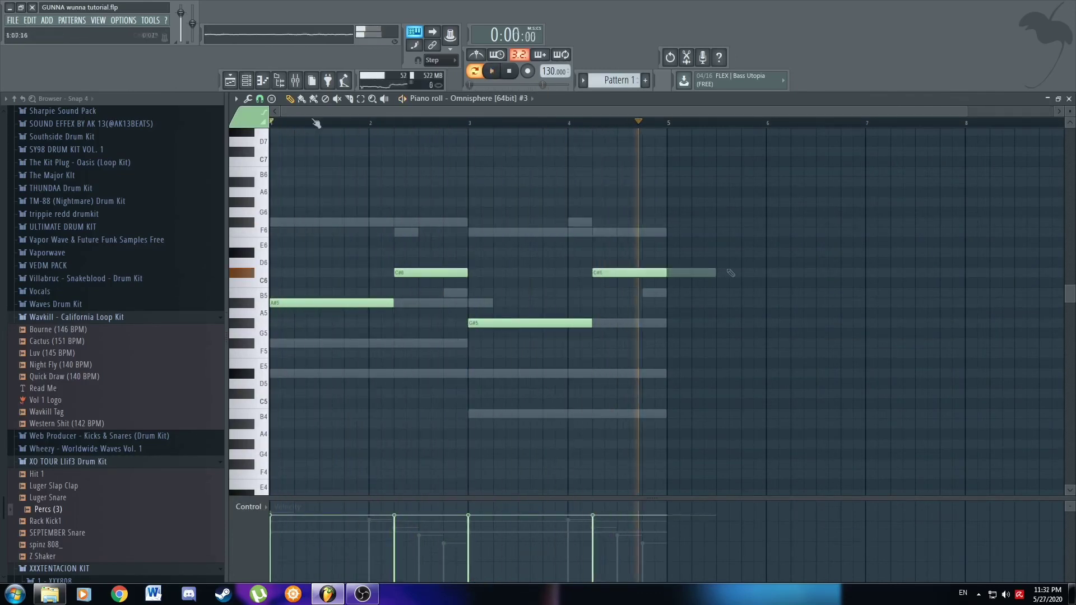
pyautogui.press('space')
# Select all four Omnisphere #3 notes and slightly lower their velocity in the control lane.
pyautogui.click(255, 506)
pyautogui.click(264, 511)
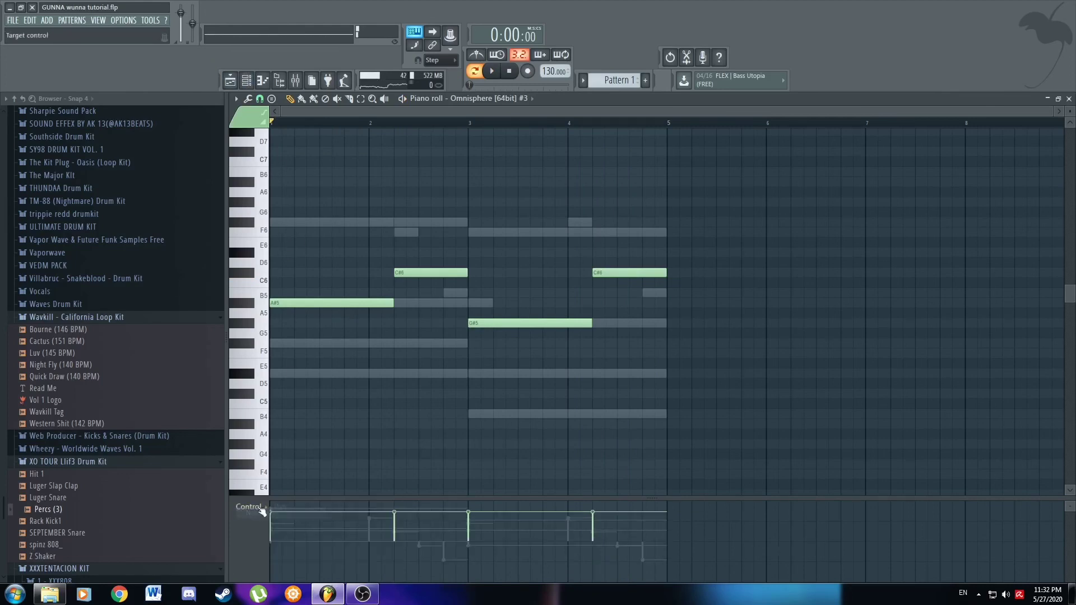
pyautogui.hotkey('ctrl', 'a')
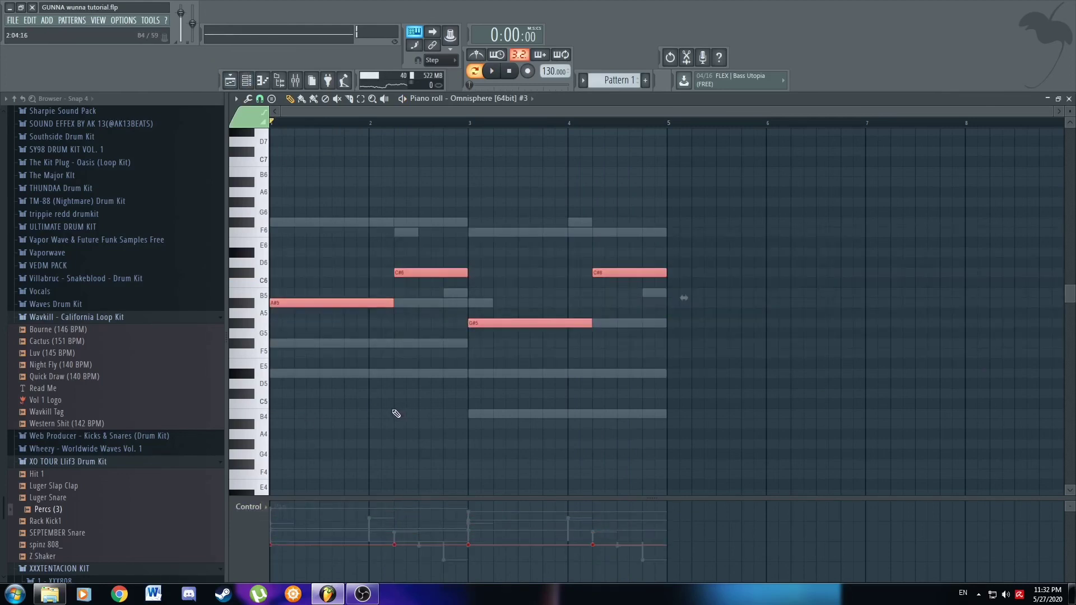
pyautogui.click(249, 507)
pyautogui.click(258, 524)
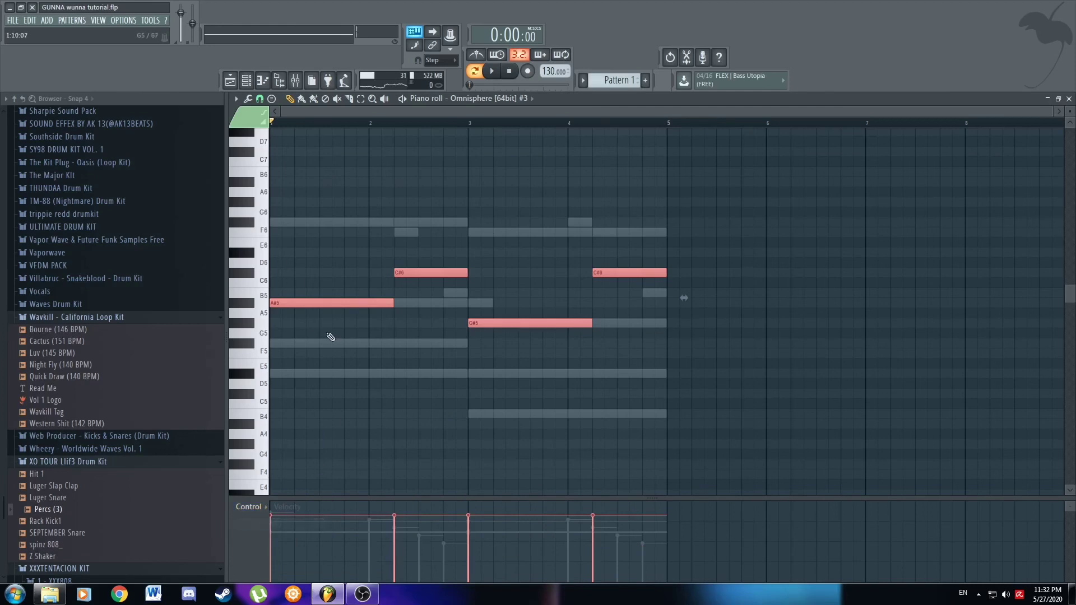
pyautogui.scroll(1, 351, 346)
pyautogui.scroll(-1, 351, 347)
pyautogui.scroll(1, 350, 346)
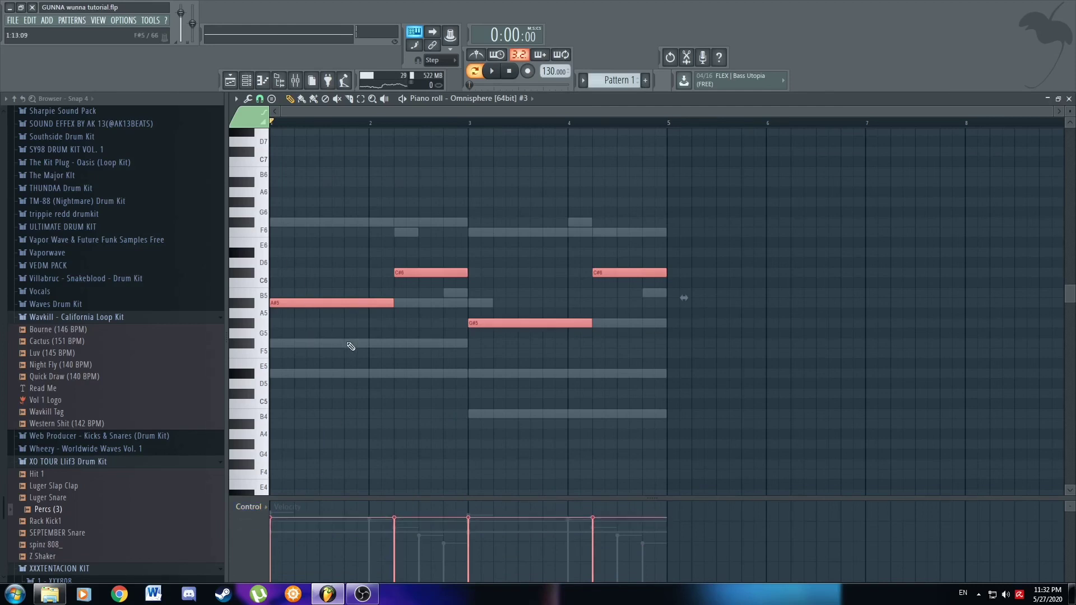
# Lower the mixer faders of Insert 2 and, more slightly, Insert 1 while the pattern plays.
pyautogui.click(296, 80)
pyautogui.click(274, 250)
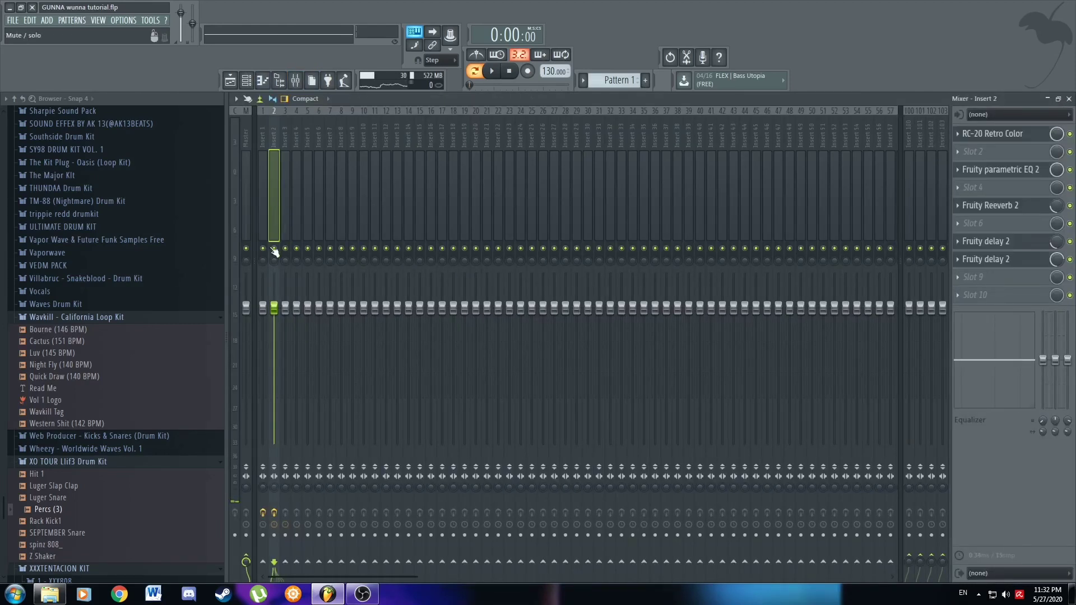
pyautogui.press('space')
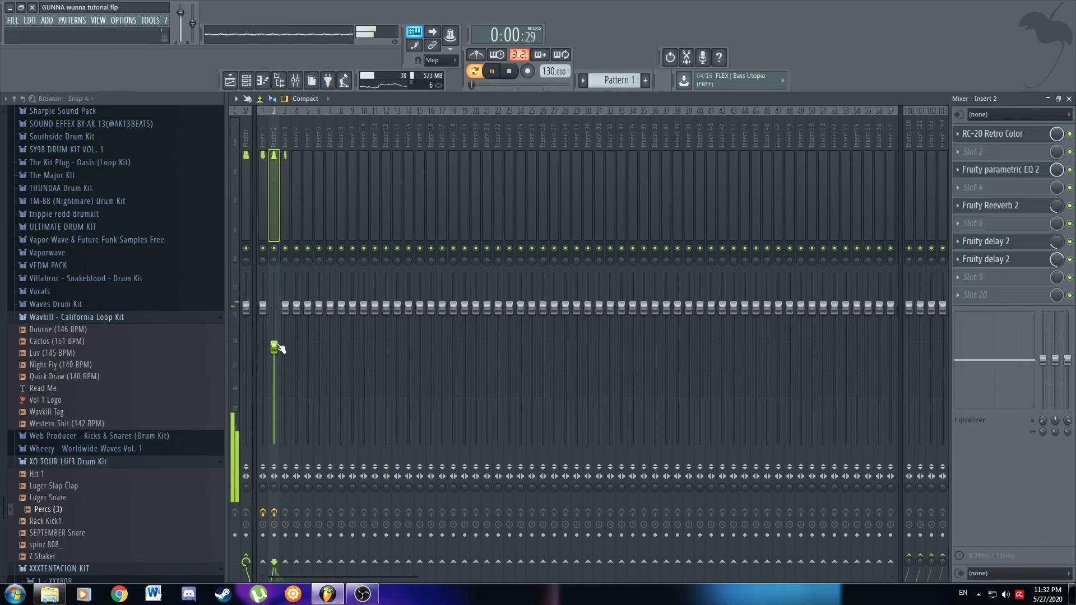
pyautogui.click(263, 310)
pyautogui.moveTo(268, 318); pyautogui.dragTo(268, 329)
# Load Fruity Parametric EQ 2 in slot 1 of Insert 3, searching the effect plugins for "eq".
pyautogui.click(288, 308)
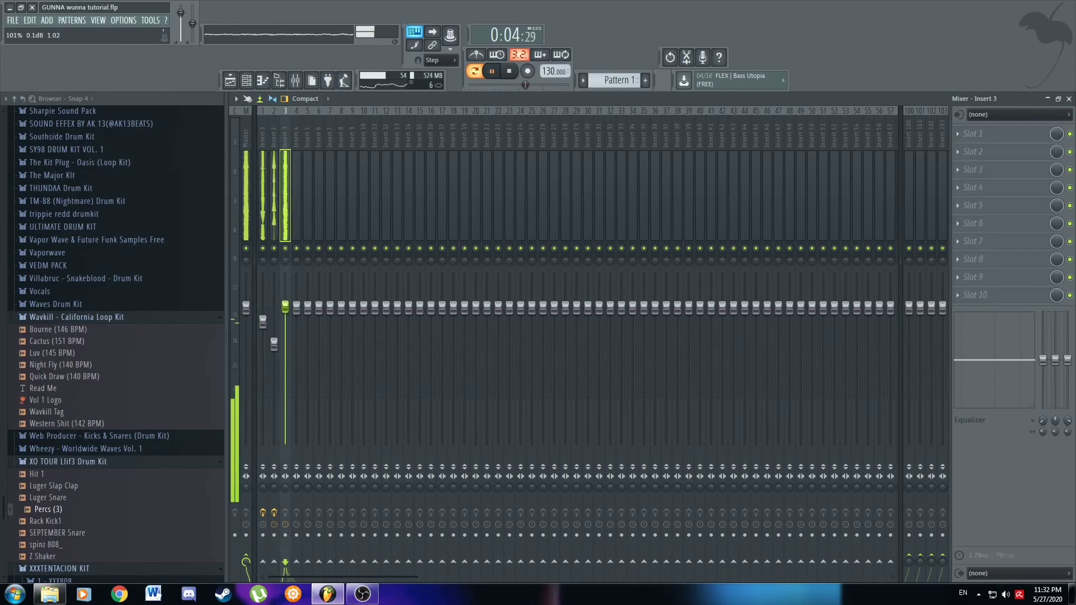
pyautogui.click(978, 134)
pyautogui.click(918, 23)
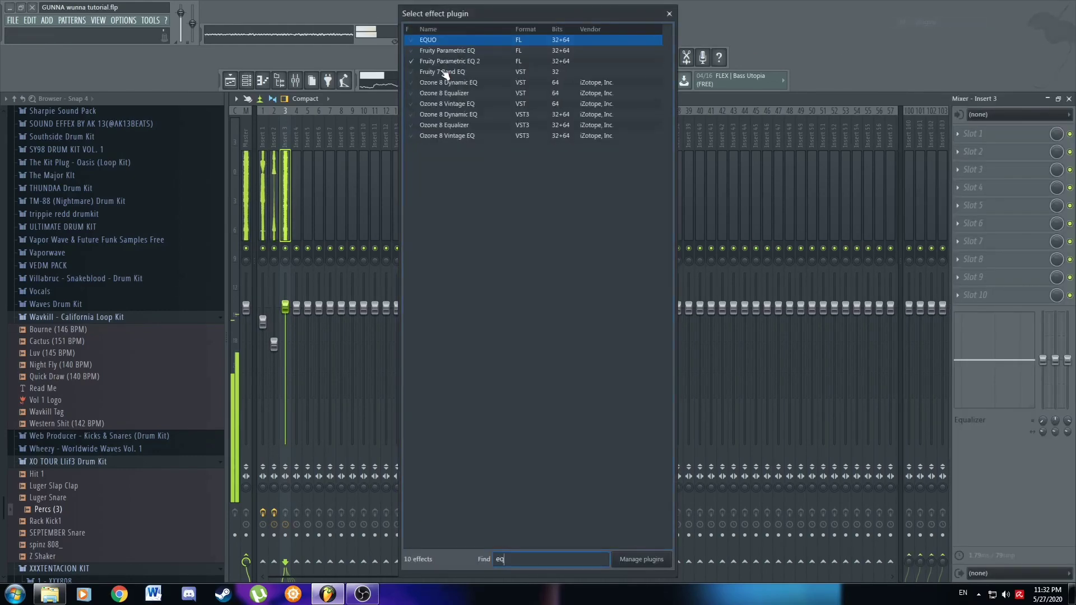
pyautogui.doubleClick(444, 62)
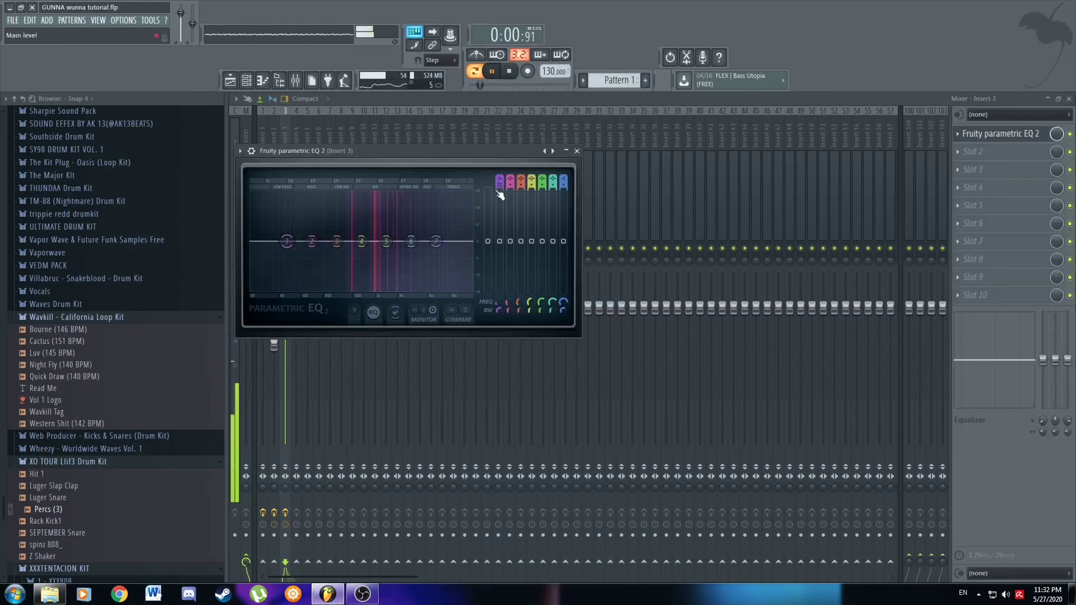
# Cut the lows with band 1 and slightly boost the highs with band 7 in the Insert 3 EQ, and bring up the channel rack.
pyautogui.moveTo(287, 241); pyautogui.dragTo(349, 290)
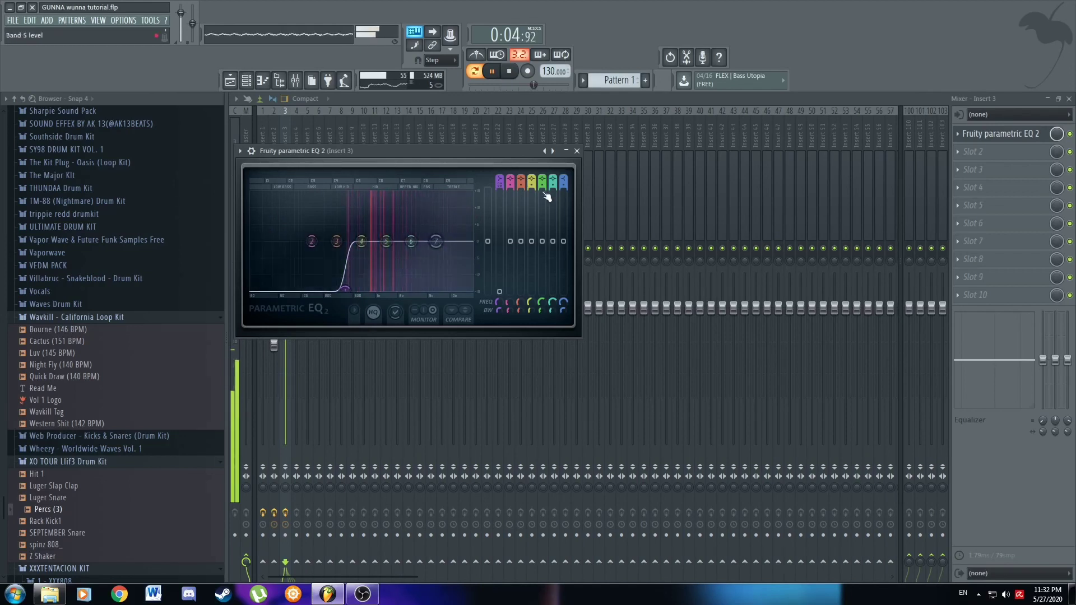
pyautogui.moveTo(436, 242)
pyautogui.mouseDown()
pyautogui.moveTo(442, 232)
pyautogui.moveTo(433, 236)
pyautogui.mouseUp()
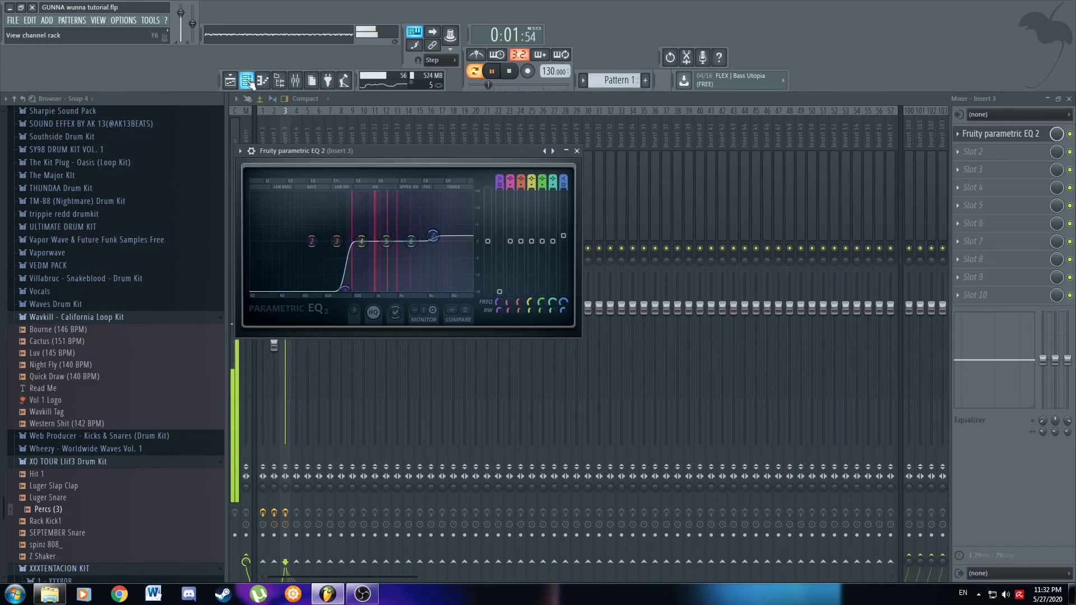
pyautogui.click(247, 81)
pyautogui.moveTo(704, 243); pyautogui.dragTo(696, 185)
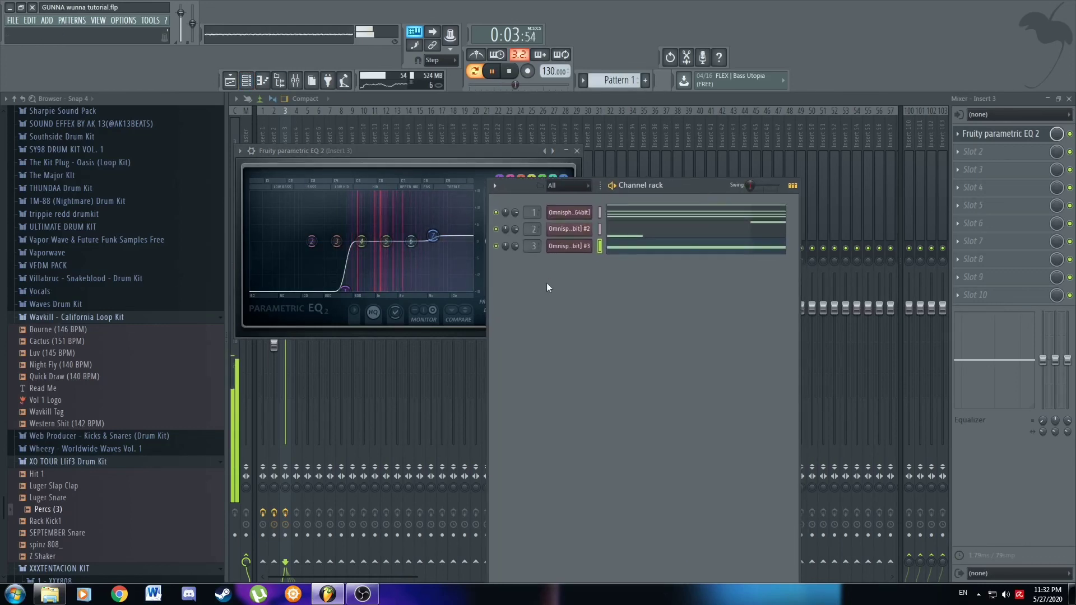
# Stop playback, browse the drum kit folders, and bring the mixer in front of the EQ window and channel rack.
pyautogui.press('space')
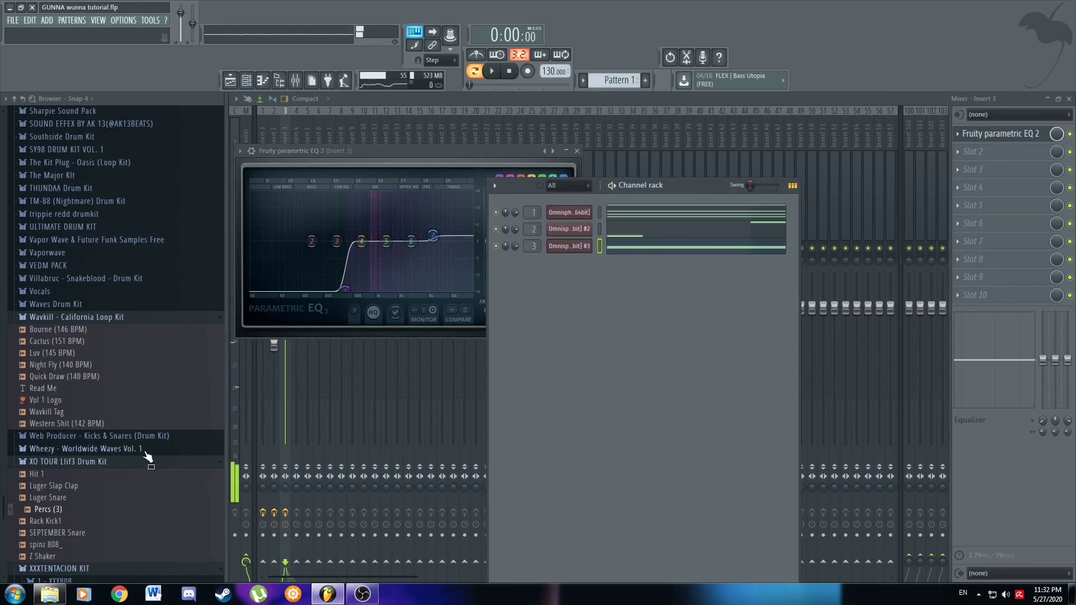
pyautogui.scroll(-4, 103, 504)
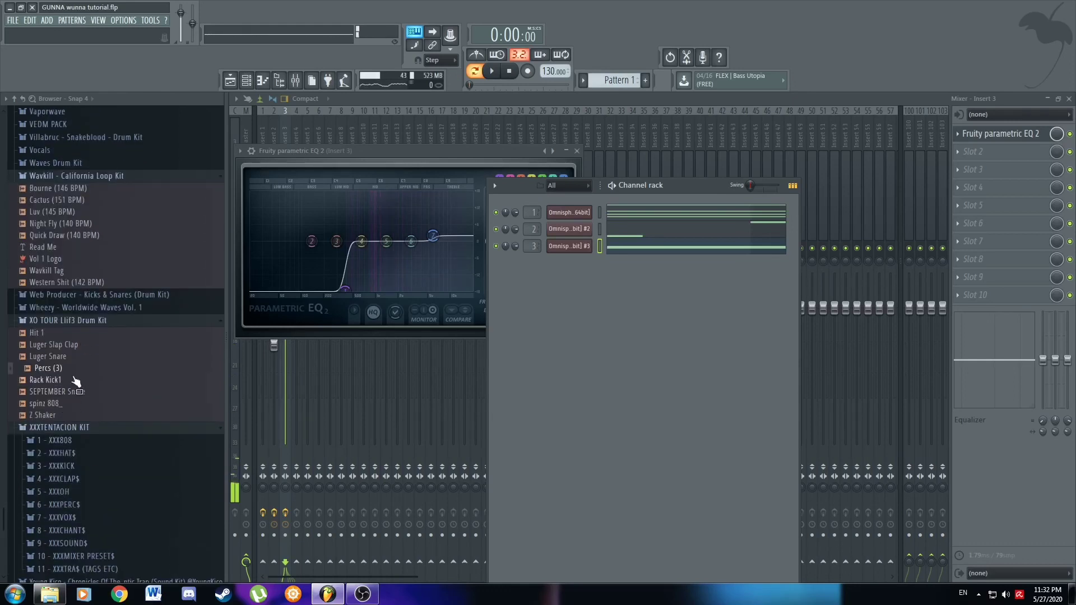
pyautogui.scroll(-4, 105, 435)
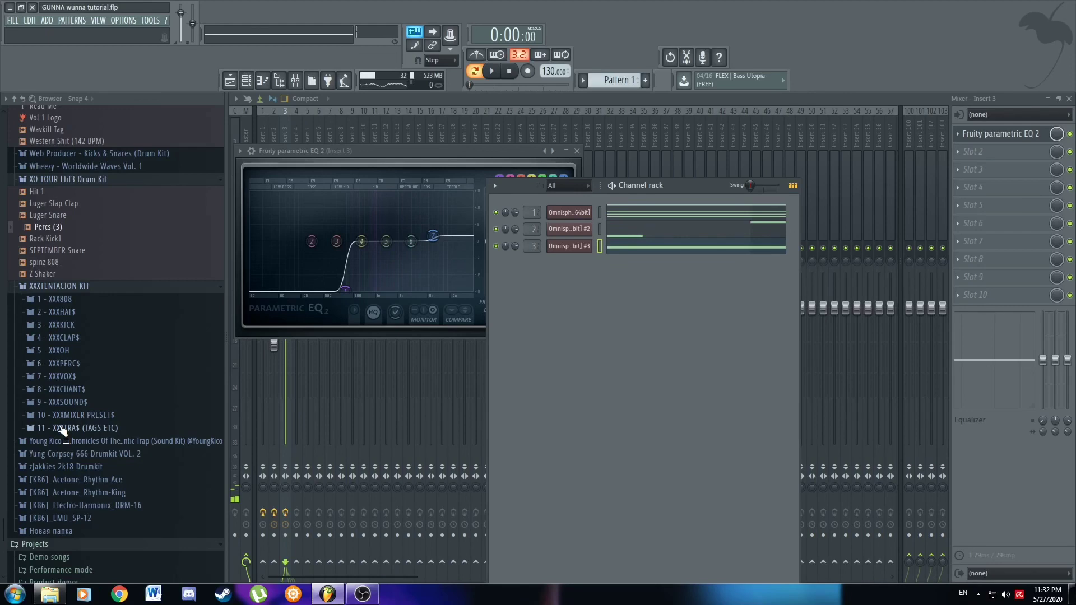
pyautogui.scroll(4, 86, 349)
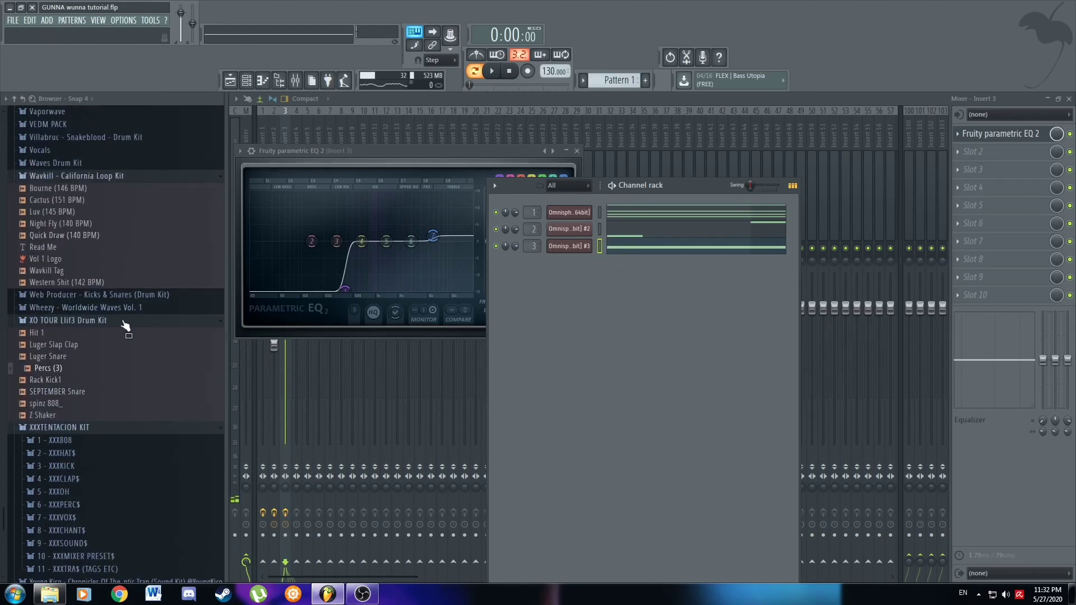
pyautogui.click(288, 135)
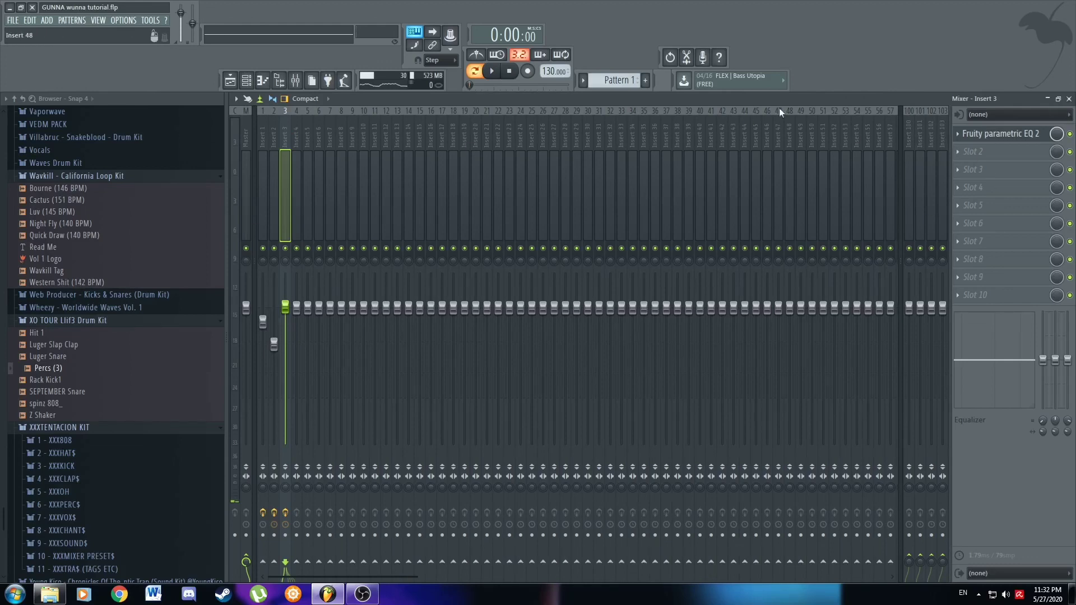
pyautogui.scroll(4, 79, 255)
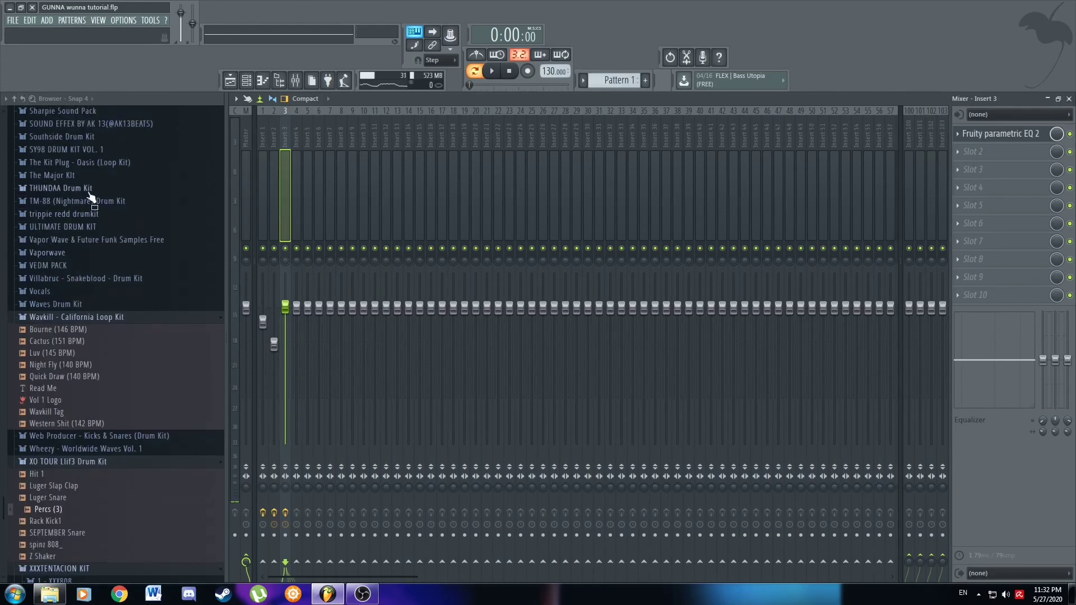
# Collapse the Wavkill - California Loop Kit, XO TOUR Llif3 Drum Kit and XXXTENTACION KIT folders in the browser.
pyautogui.click(79, 320)
pyautogui.click(84, 356)
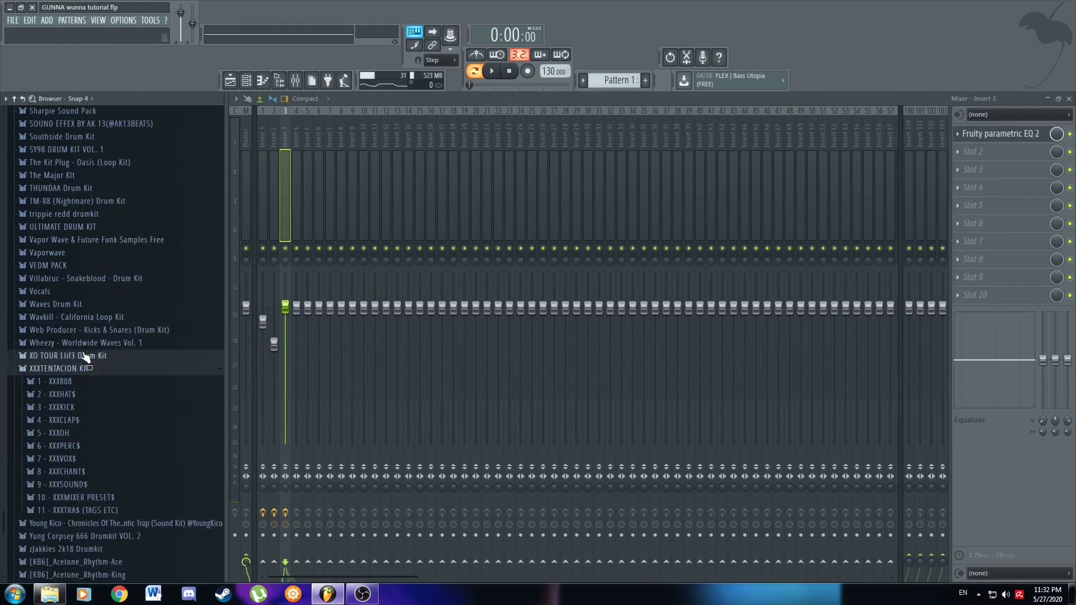
pyautogui.click(83, 357)
pyautogui.click(75, 358)
pyautogui.scroll(-4, 75, 399)
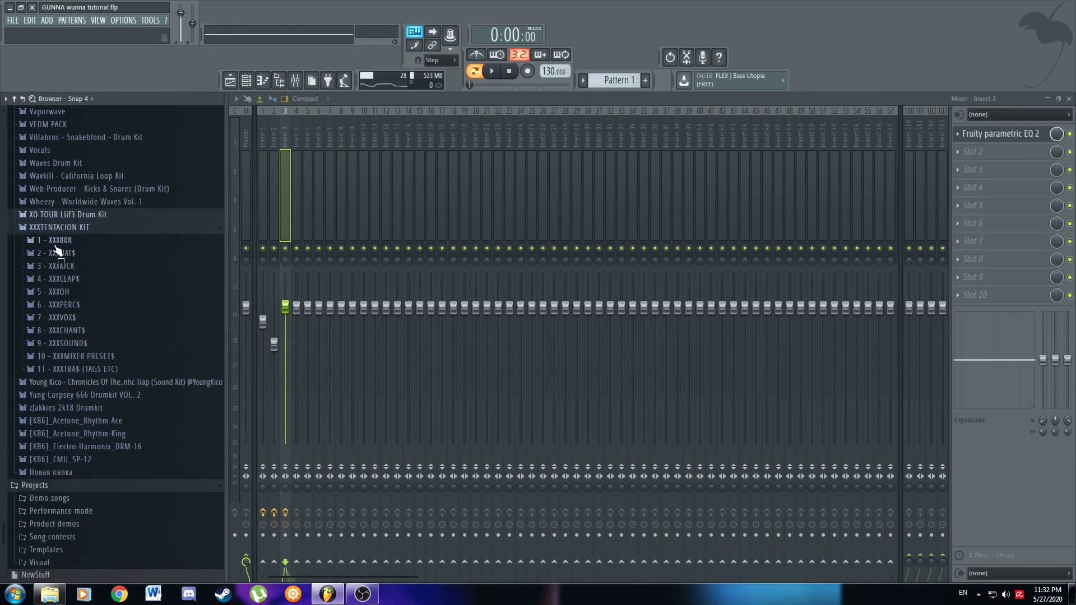
pyautogui.click(56, 227)
pyautogui.scroll(4, 84, 287)
# Add the Max 808 sample from the Villabruc - Snakeblood kit's 808 folder as a new channel in the channel rack.
pyautogui.click(74, 279)
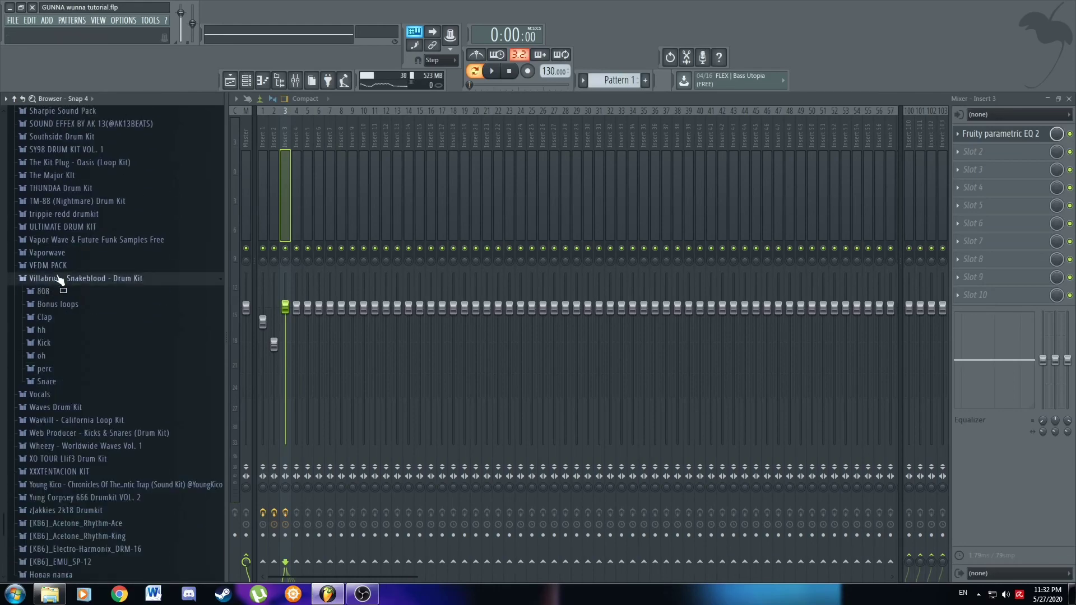
pyautogui.click(56, 291)
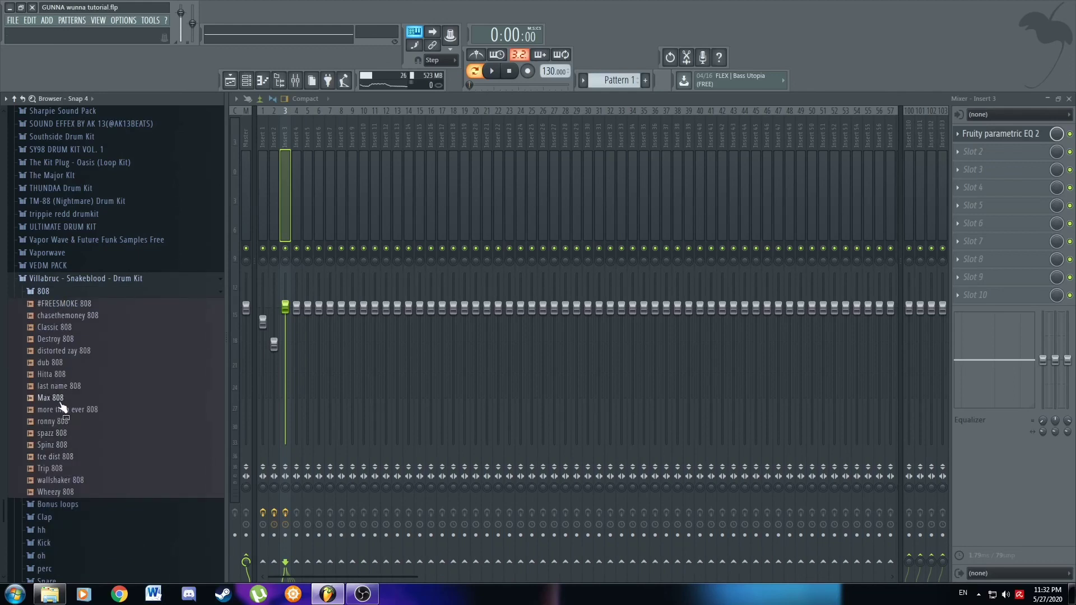
pyautogui.scroll(-4, 102, 409)
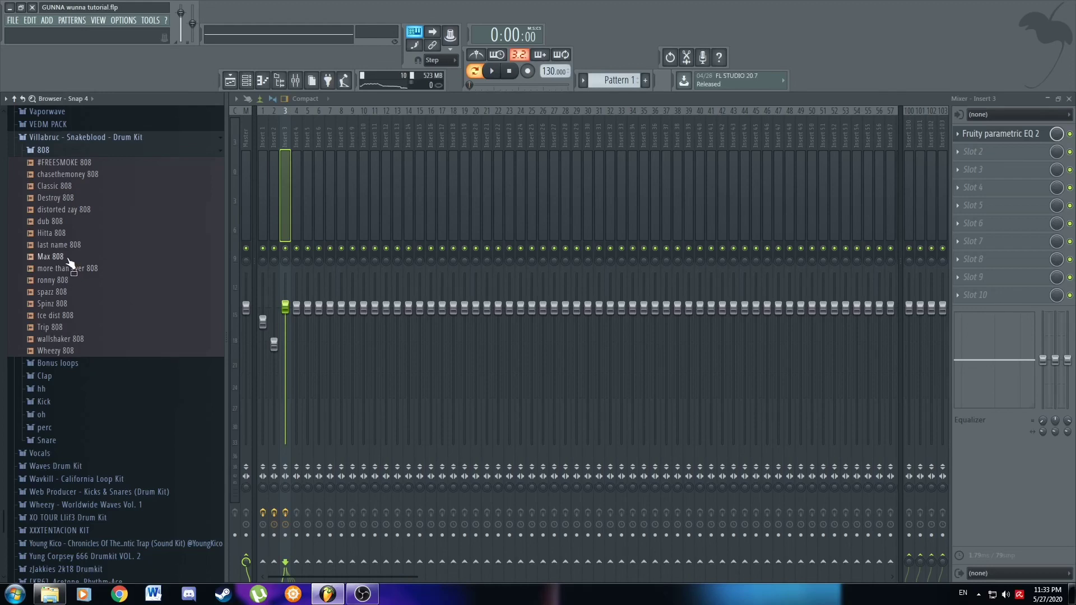
pyautogui.click(246, 81)
pyautogui.moveTo(55, 257); pyautogui.dragTo(586, 263)
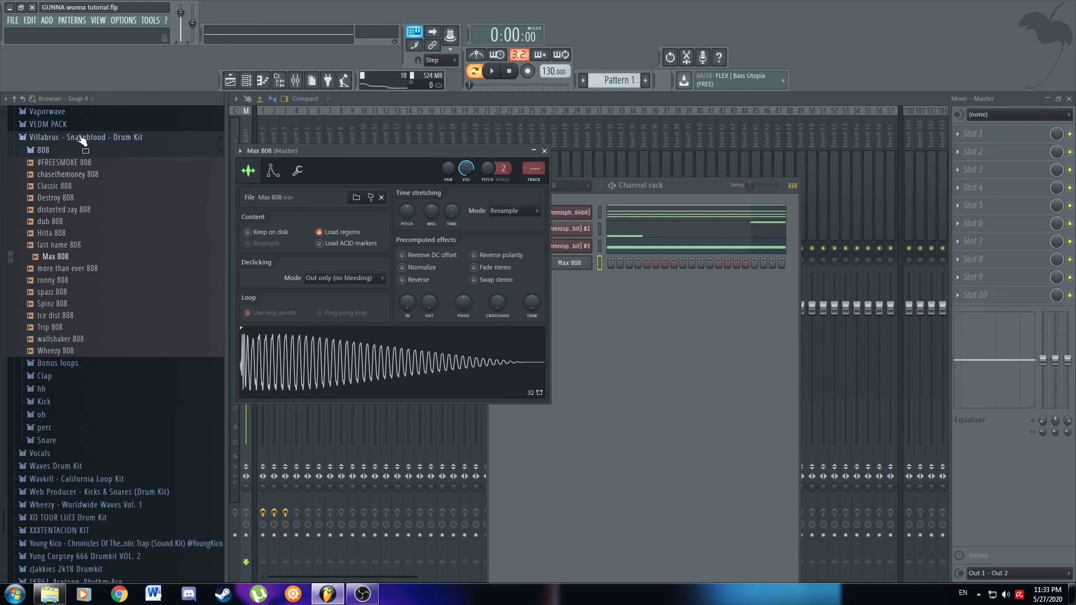
# Audition the kit's claps, add Classic clp as a new channel, and route Max 808 to mixer track 4 and Classic clp to track 5.
pyautogui.click(45, 440)
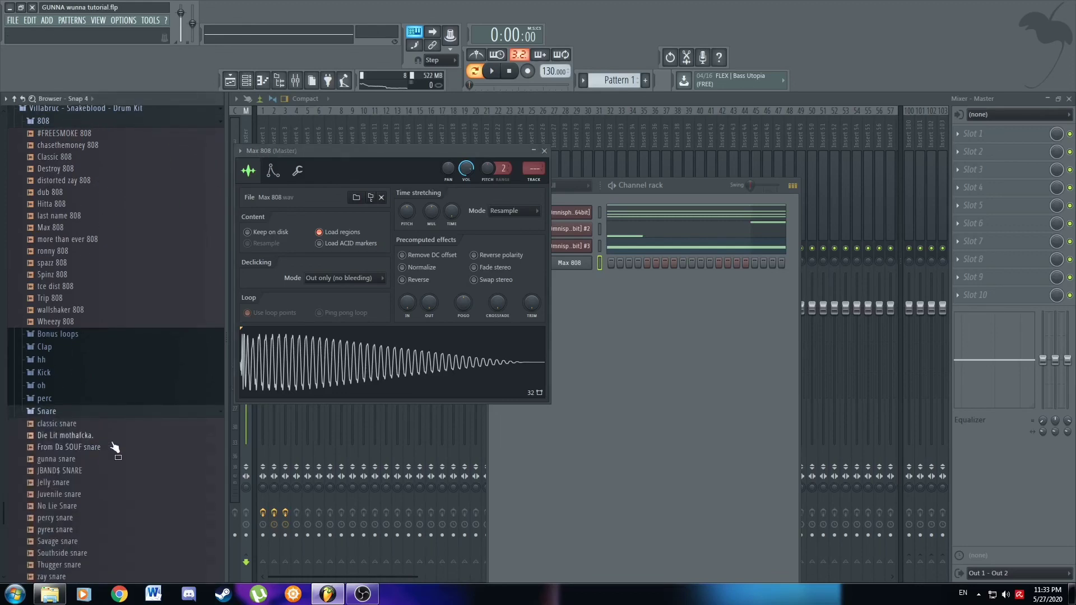
pyautogui.click(97, 415)
pyautogui.click(56, 349)
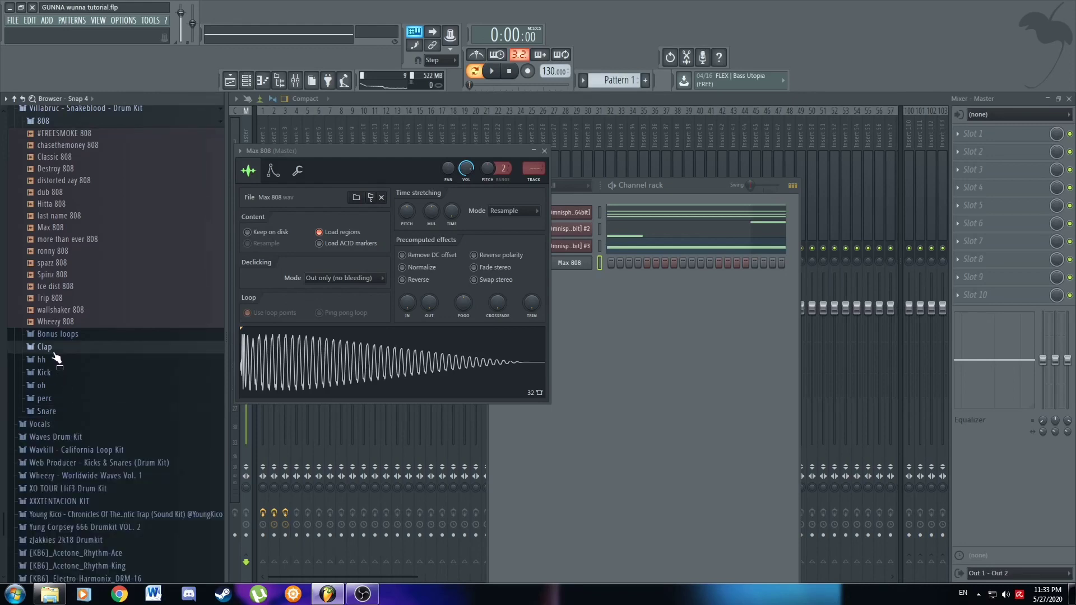
pyautogui.click(74, 393)
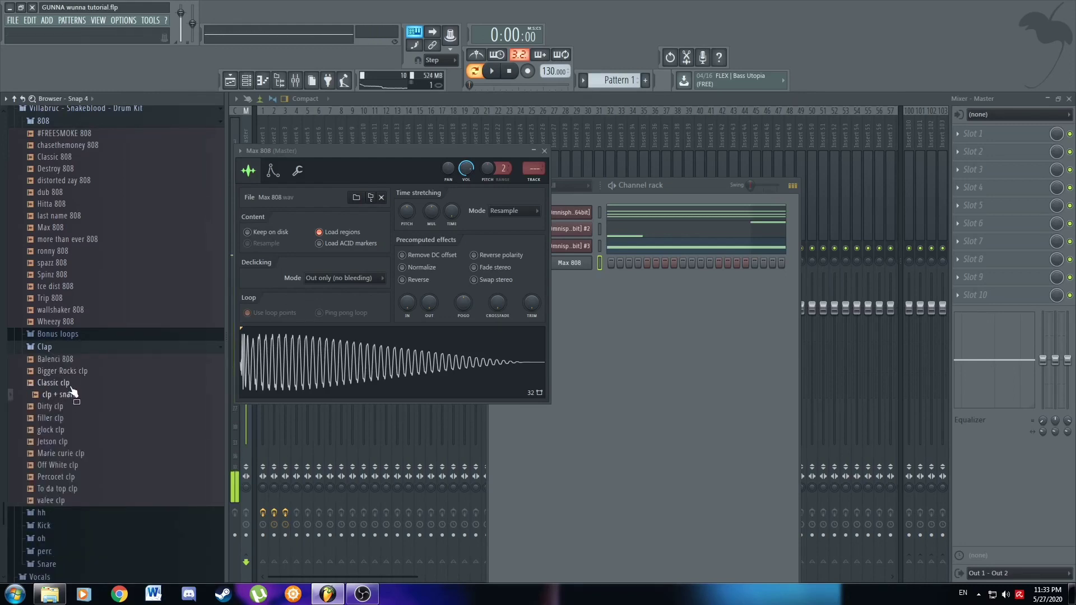
pyautogui.click(65, 408)
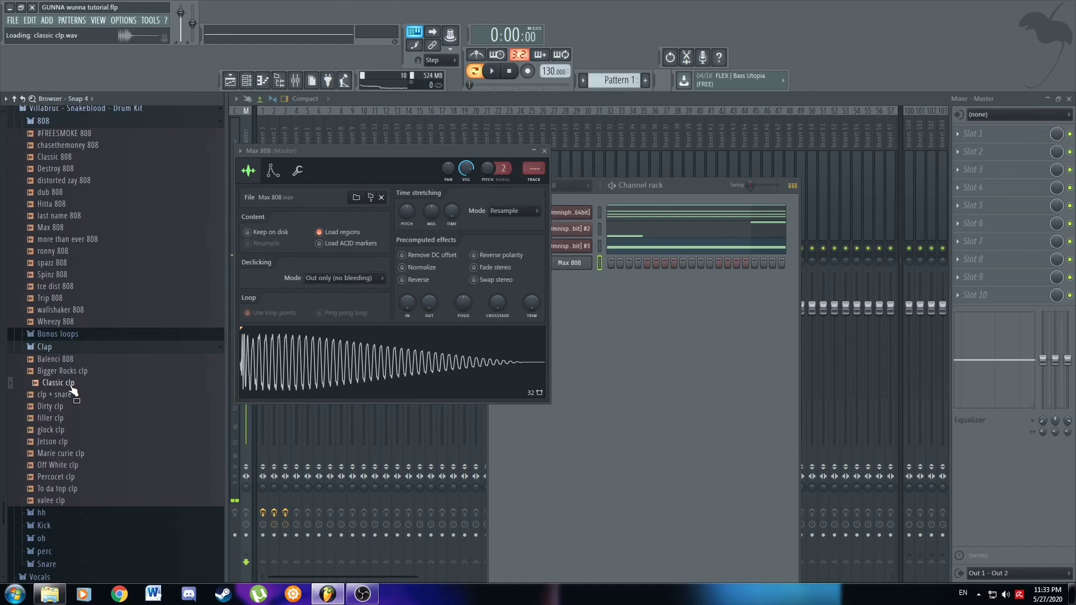
pyautogui.moveTo(56, 383); pyautogui.dragTo(583, 296)
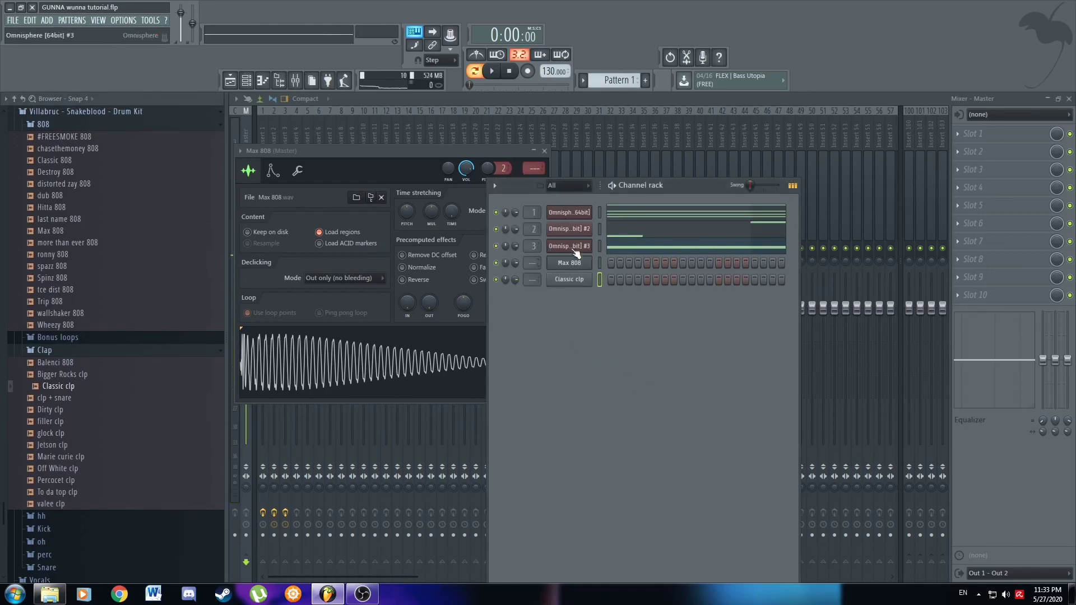
pyautogui.moveTo(533, 263)
pyautogui.mouseDown()
pyautogui.moveTo(533, 245)
pyautogui.moveTo(532, 255)
pyautogui.mouseUp()
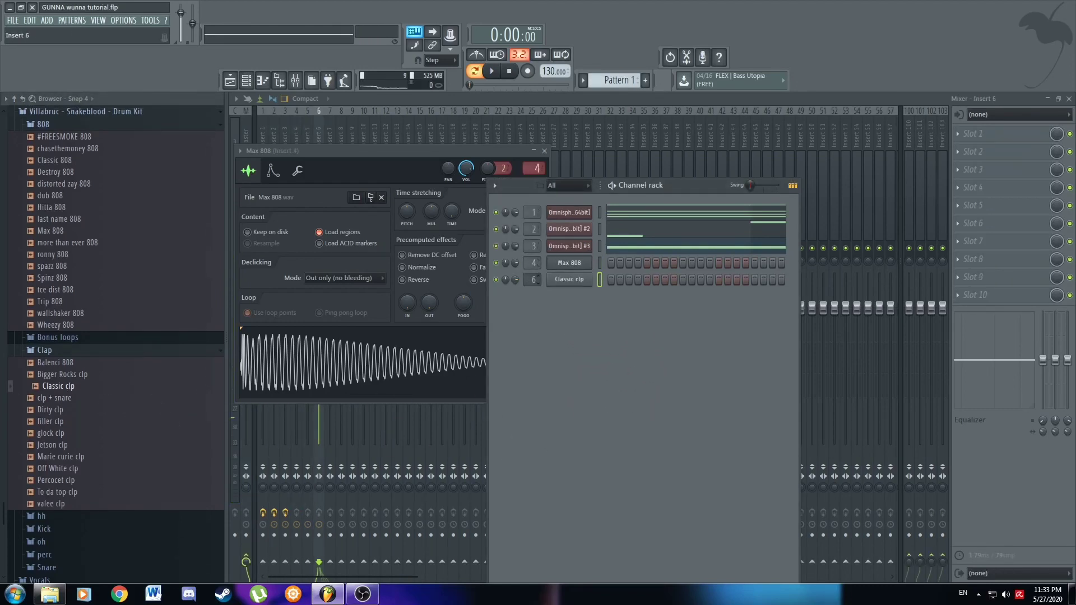
pyautogui.scroll(-1, 534, 280)
# Program Classic clp on C5 at the third beat of each of the four bars while the pattern plays.
pyautogui.click(682, 280)
pyautogui.press('space')
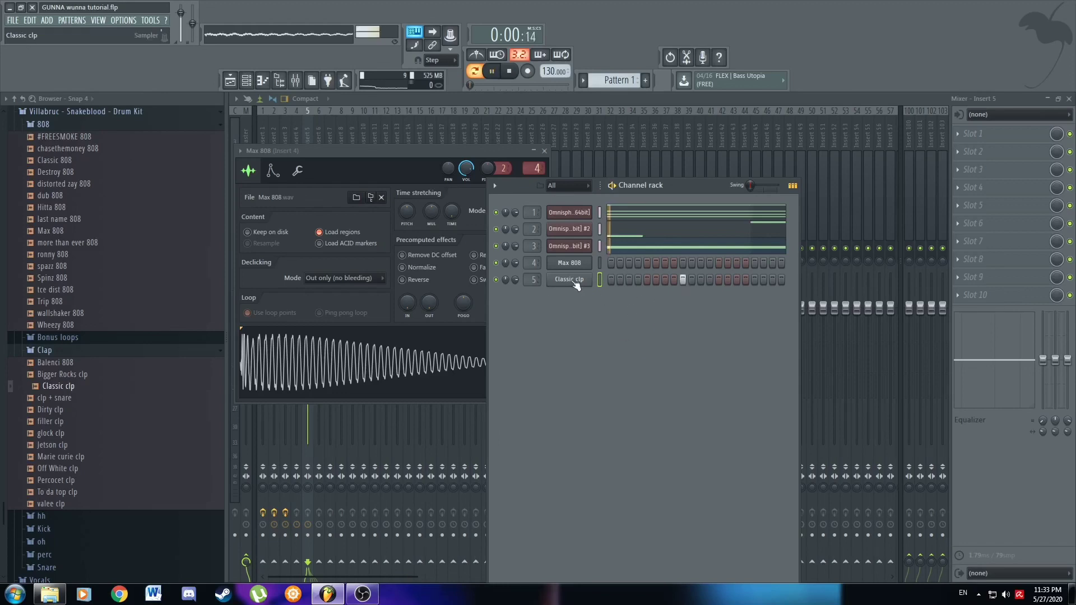
pyautogui.rightClick(576, 283)
pyautogui.click(608, 280)
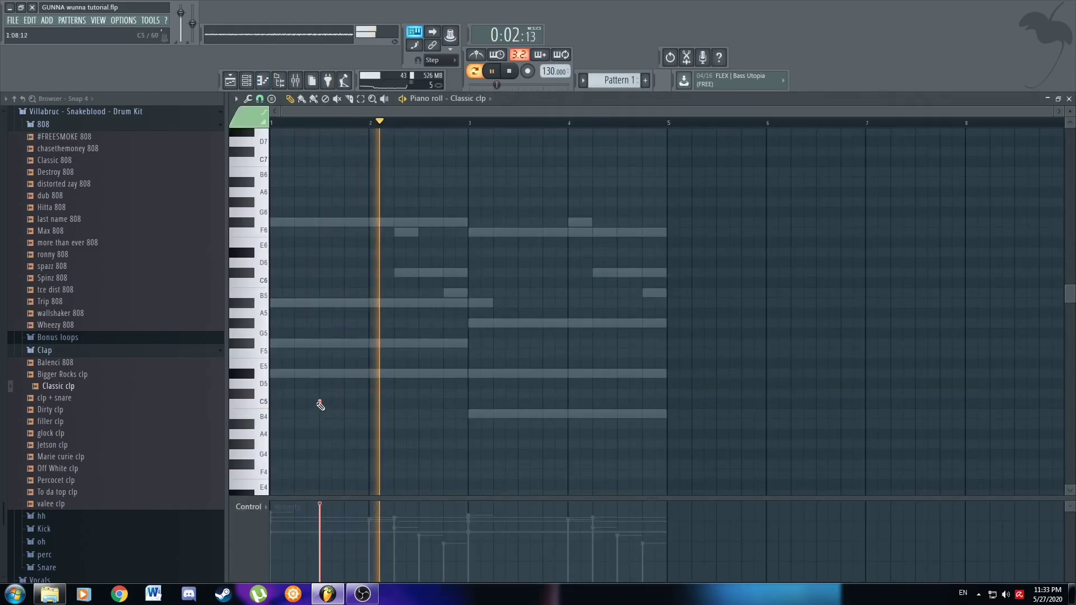
pyautogui.click(419, 404)
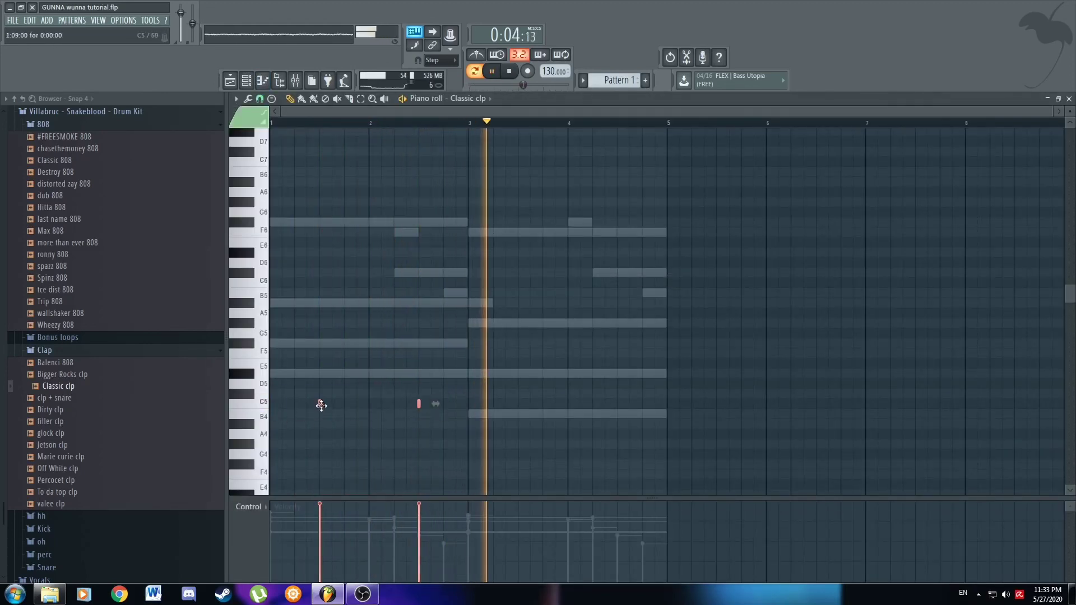
pyautogui.click(617, 404)
pyautogui.click(518, 403)
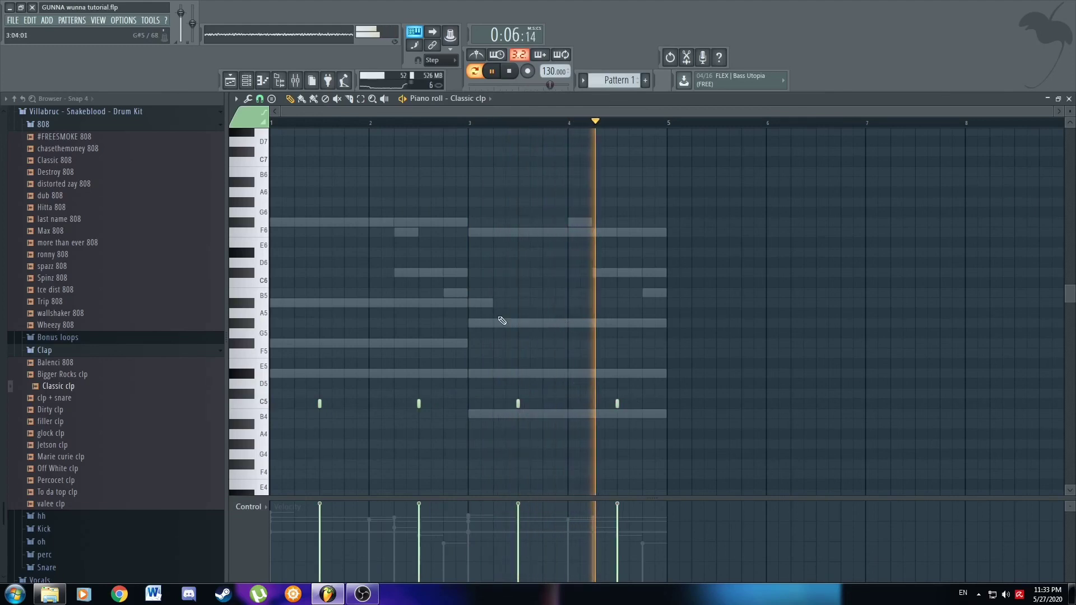
# Enable Cut itself for the Max 808 channel and open its piano roll.
pyautogui.press('F6')
pyautogui.rightClick(568, 267)
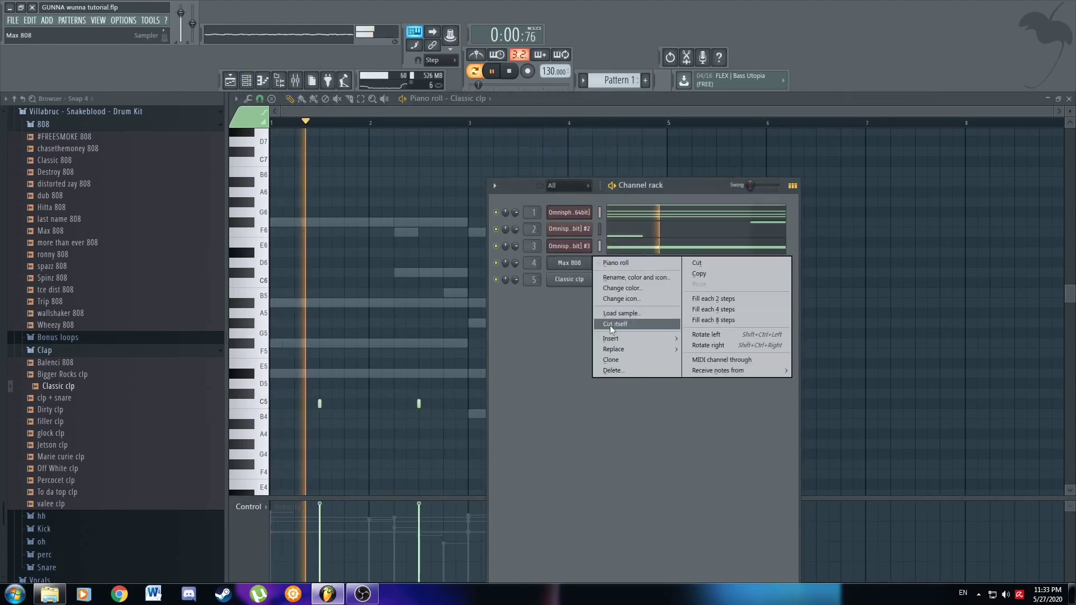
pyautogui.click(605, 271)
pyautogui.rightClick(601, 265)
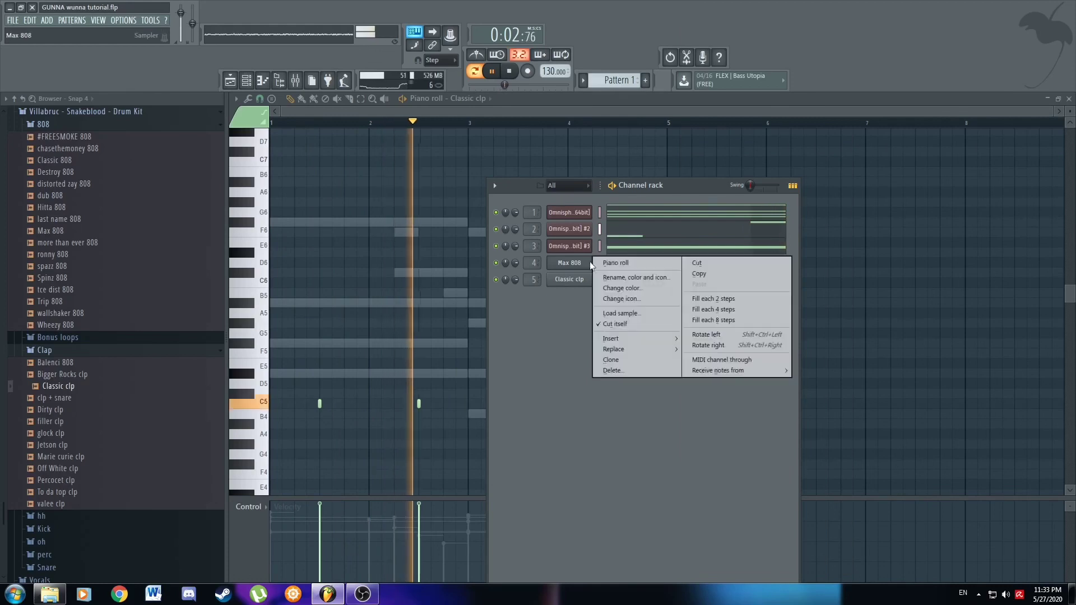
pyautogui.click(617, 267)
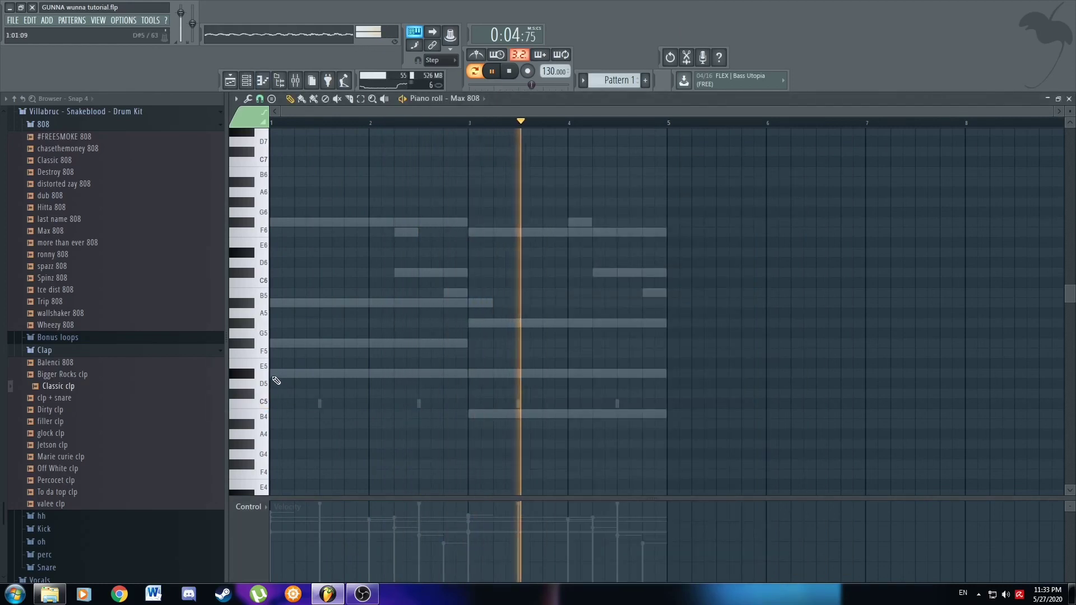
# Place Max 808 notes on D#5 in bars 1 and 2 and an F#5 note near the end of bar 2, checking against playback.
pyautogui.press('space')
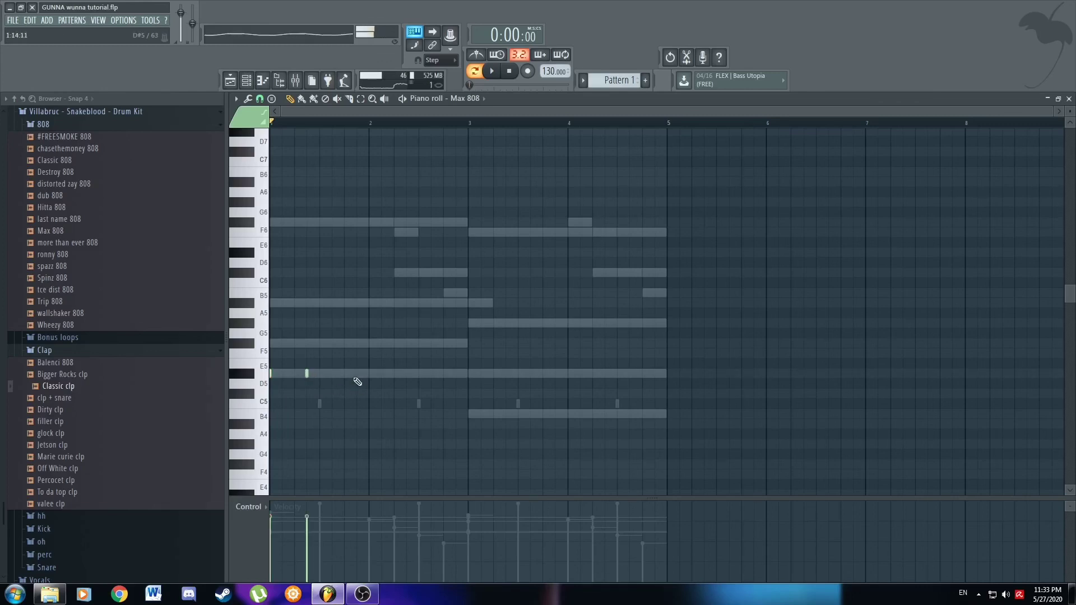
pyautogui.press('space')
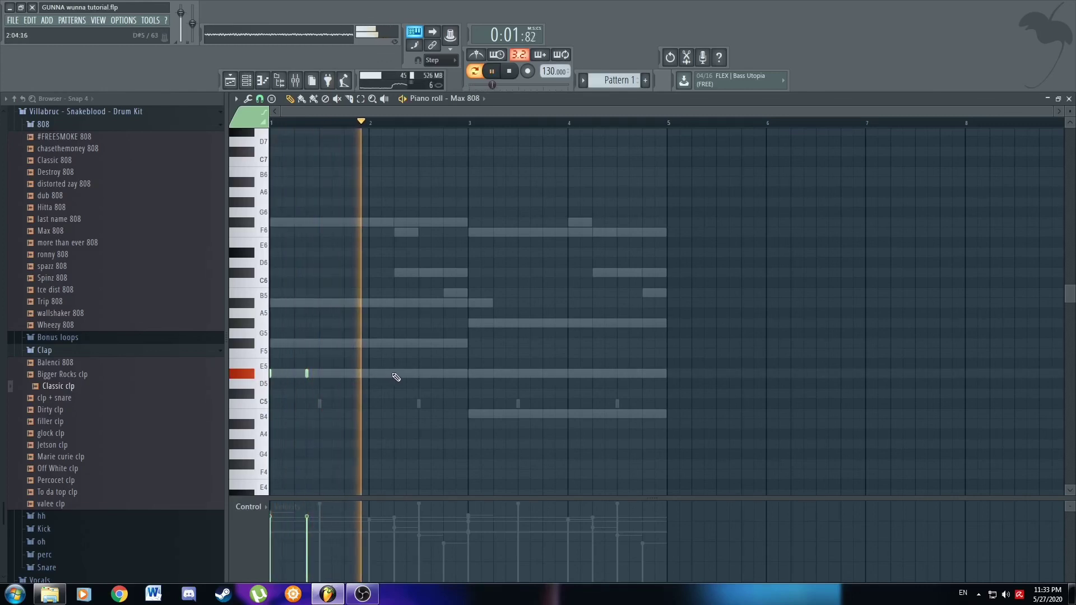
pyautogui.click(431, 343)
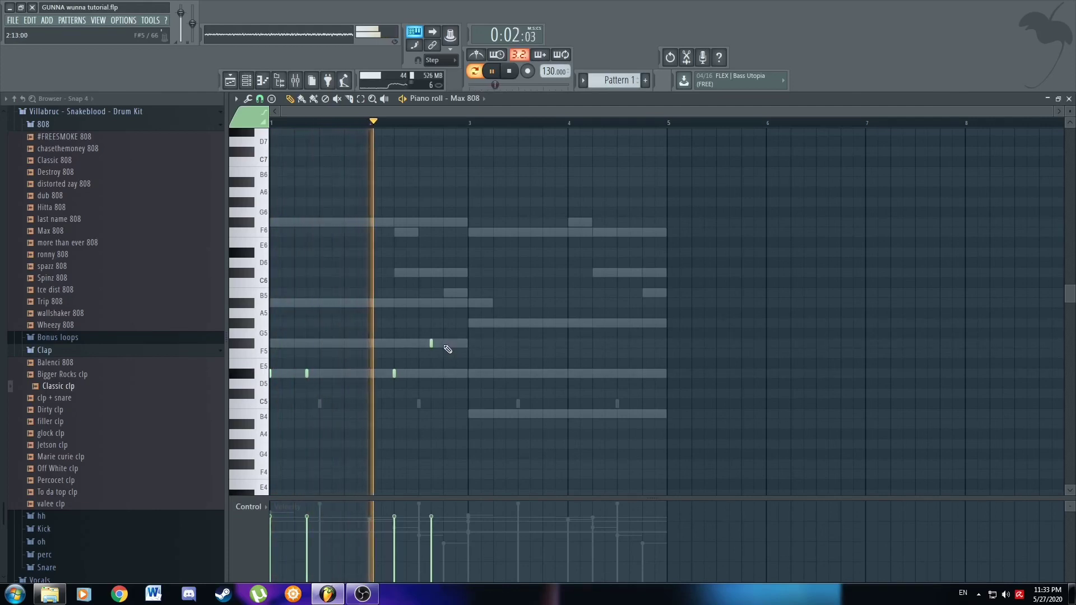
pyautogui.click(444, 343)
pyautogui.click(456, 343)
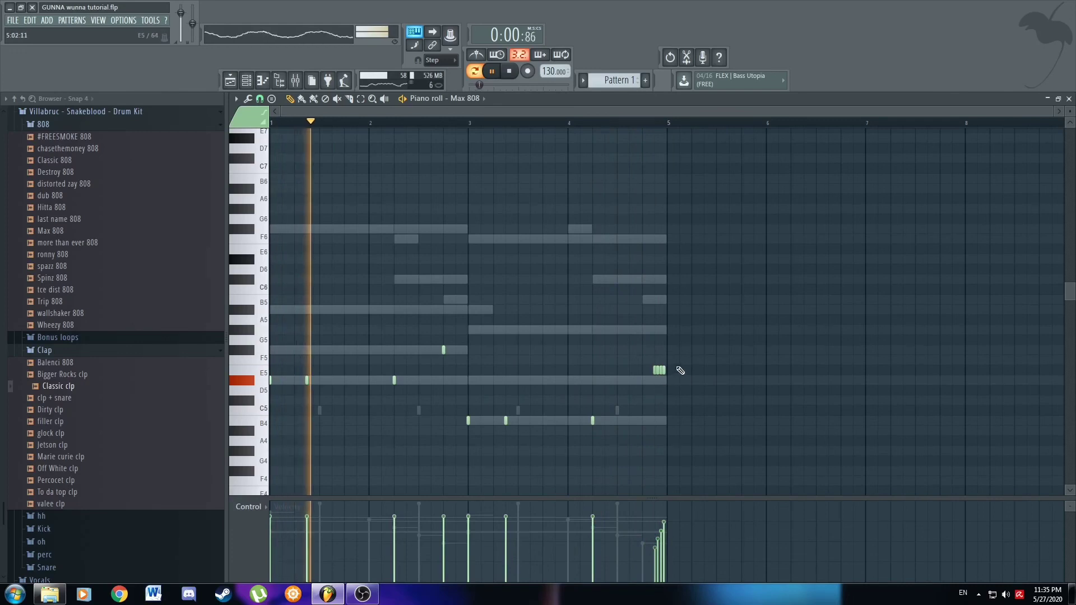
# Select the four rapid 808 notes at the end of bar 4 and move them down to D#5.
pyautogui.moveTo(680, 365); pyautogui.dragTo(627, 413)
pyautogui.scroll(3, 662, 413)
pyautogui.press('space')
pyautogui.click(629, 124)
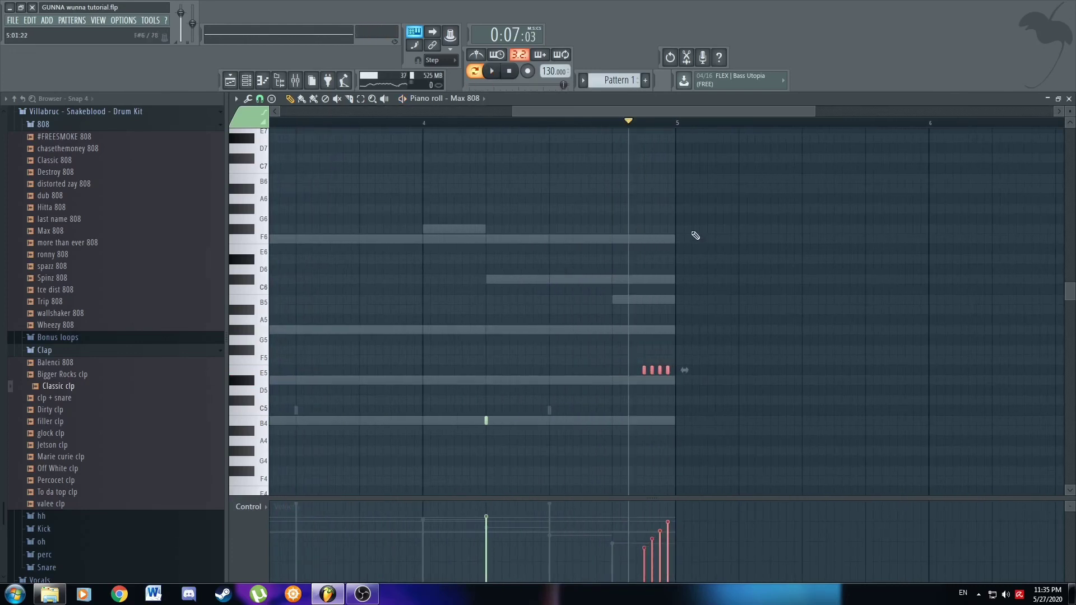
pyautogui.click(649, 329)
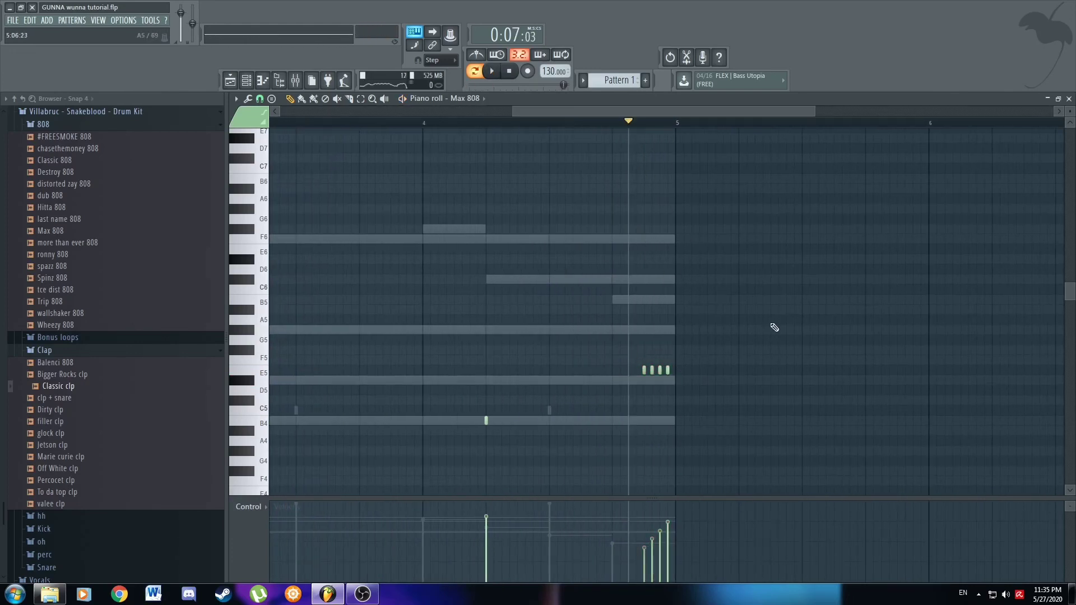
pyautogui.moveTo(701, 357); pyautogui.dragTo(617, 398)
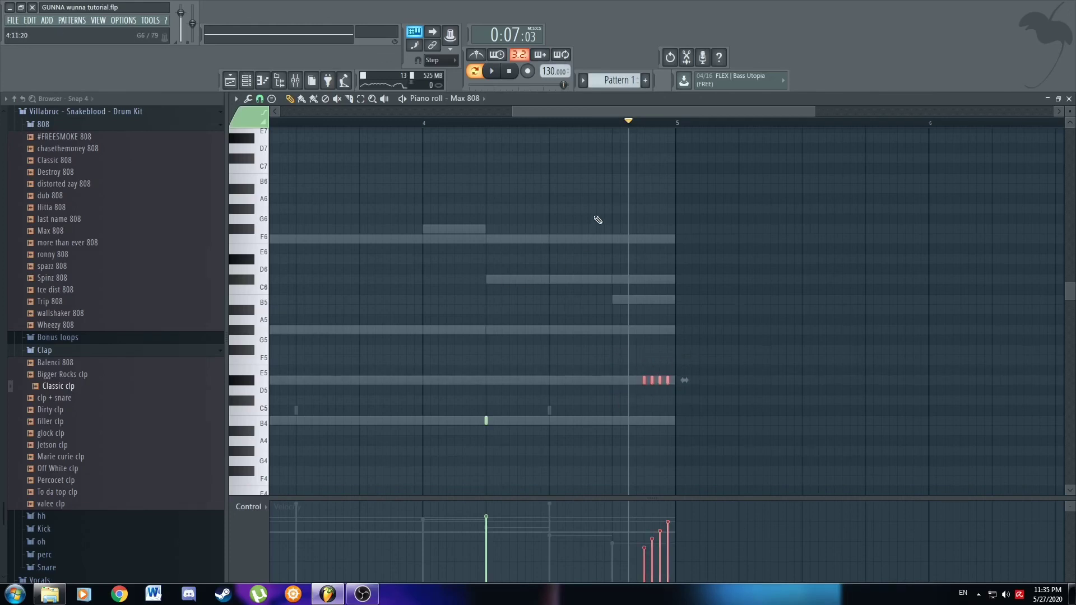
# Slightly raise the rising velocities of the four rapid 808 notes at the end of bar 4.
pyautogui.scroll(-2, 628, 369)
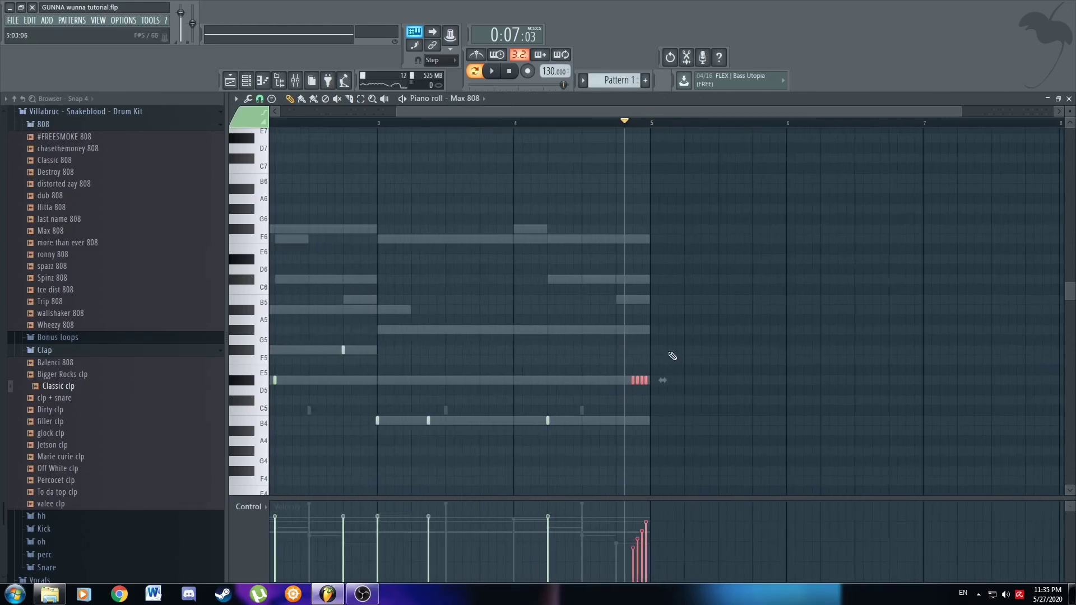
pyautogui.moveTo(673, 348); pyautogui.dragTo(593, 415)
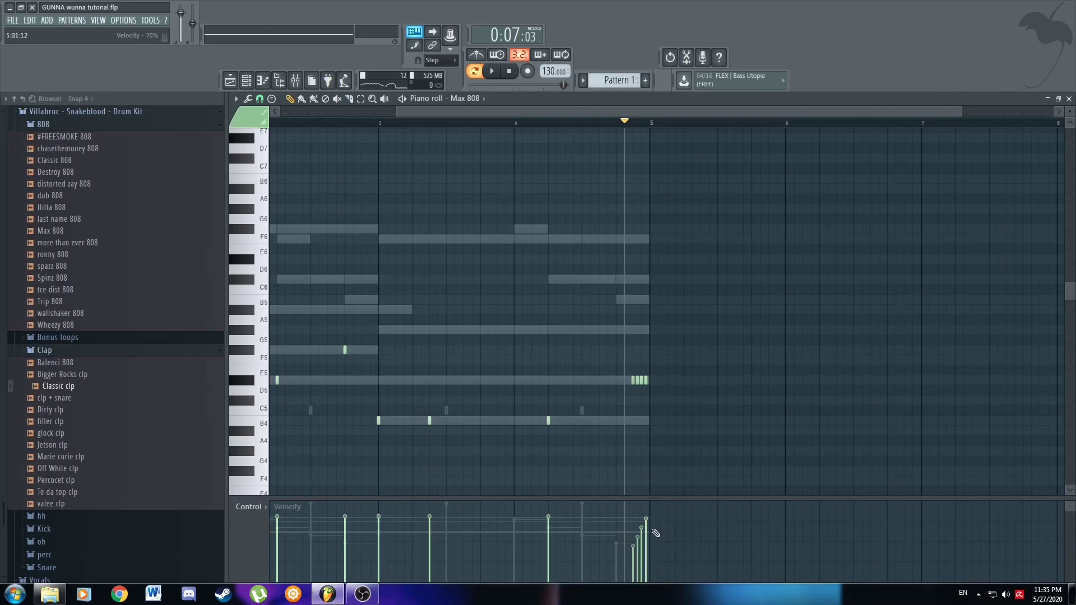
pyautogui.scroll(-2, 639, 447)
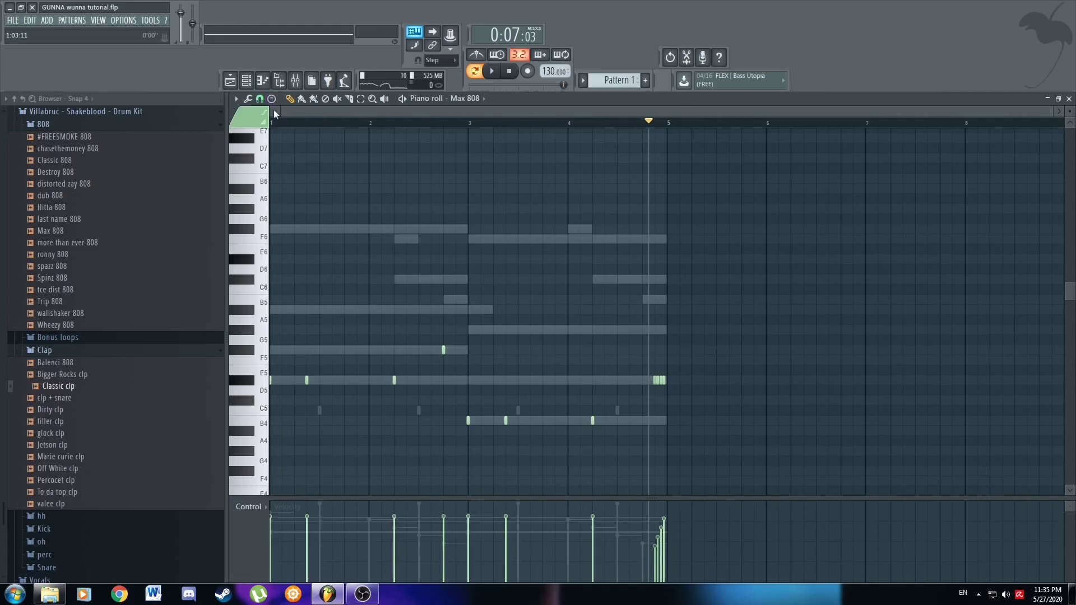
# Play the 808 pattern from the start and replace the hi-hat channel's sample with Hit 1 from the XO TOUR Llif3 Drum Kit.
pyautogui.click(298, 123)
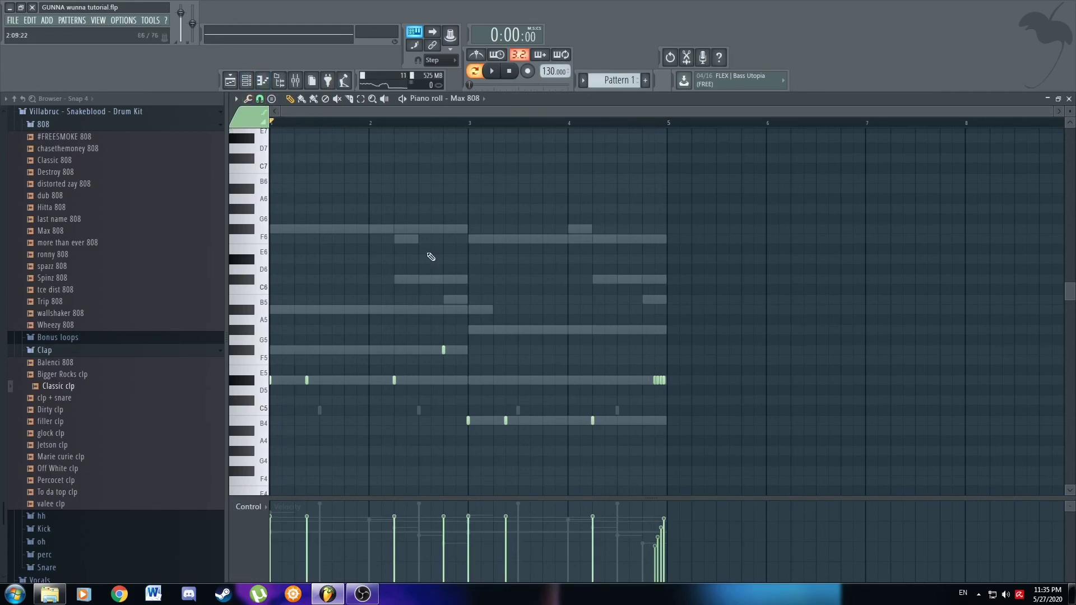
pyautogui.press('space')
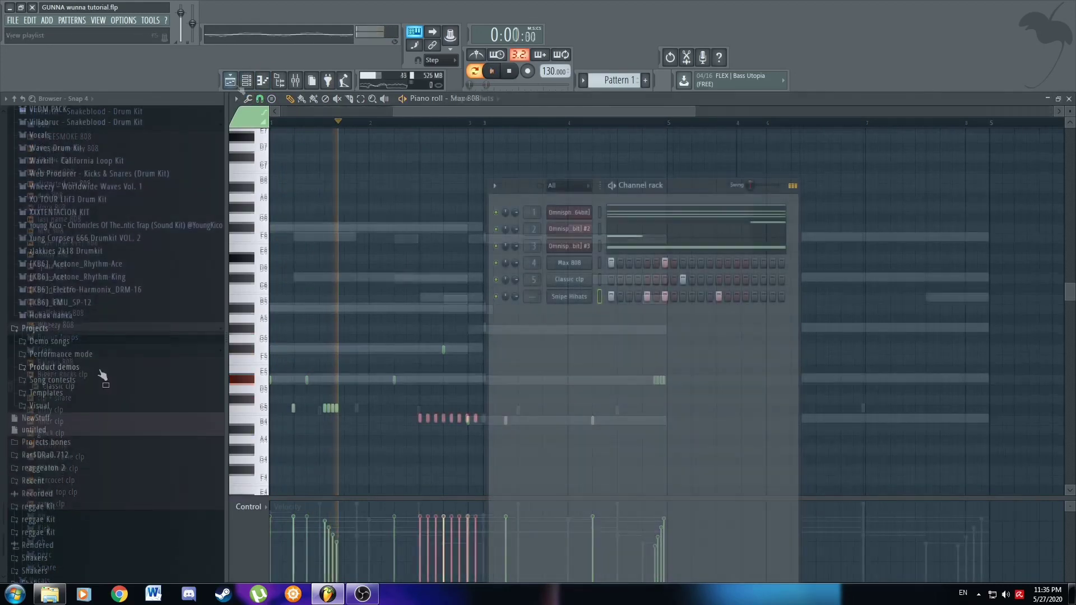
pyautogui.scroll(3, 86, 358)
pyautogui.click(86, 341)
pyautogui.moveTo(79, 367); pyautogui.dragTo(566, 328)
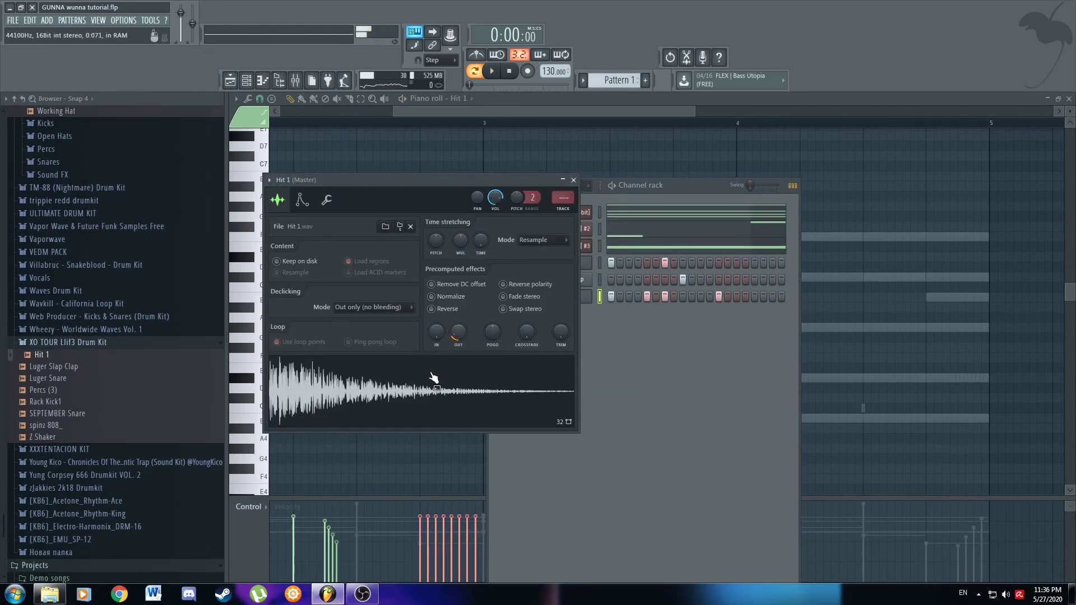
# Open the Hit 1 channel's sampler settings and slightly increase the sample's Out fade.
pyautogui.click(590, 397)
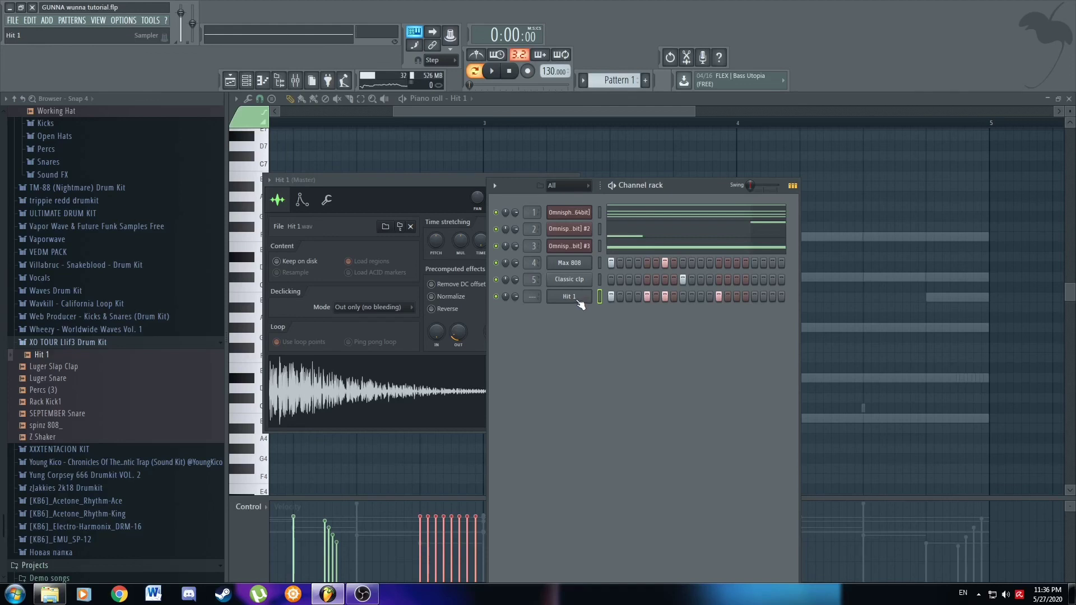
pyautogui.click(581, 301)
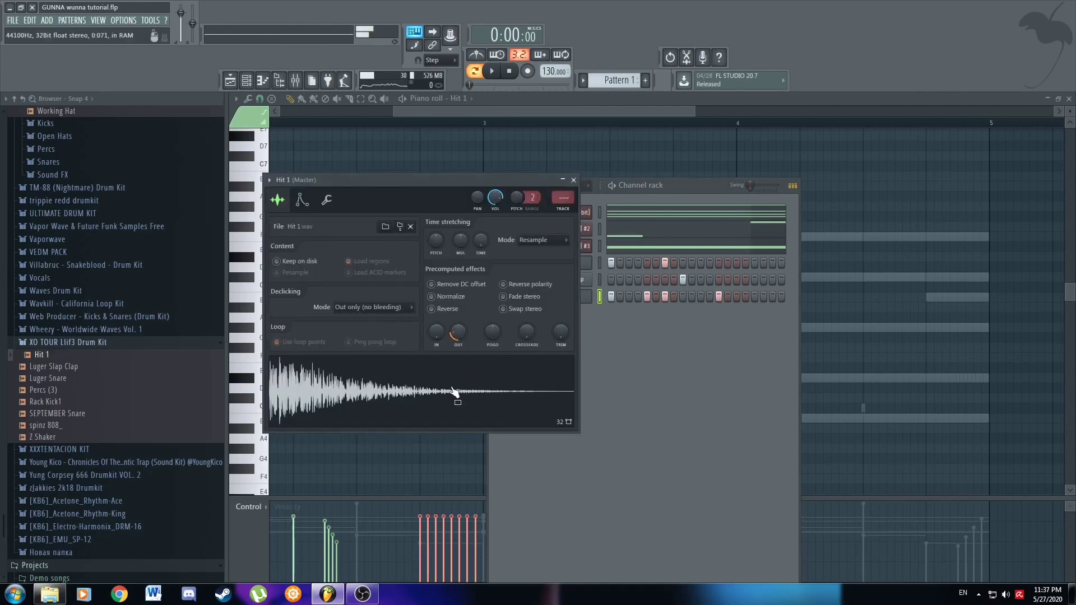
pyautogui.moveTo(458, 335)
pyautogui.mouseDown()
pyautogui.moveTo(458, 345)
pyautogui.moveTo(458, 328)
pyautogui.mouseUp()
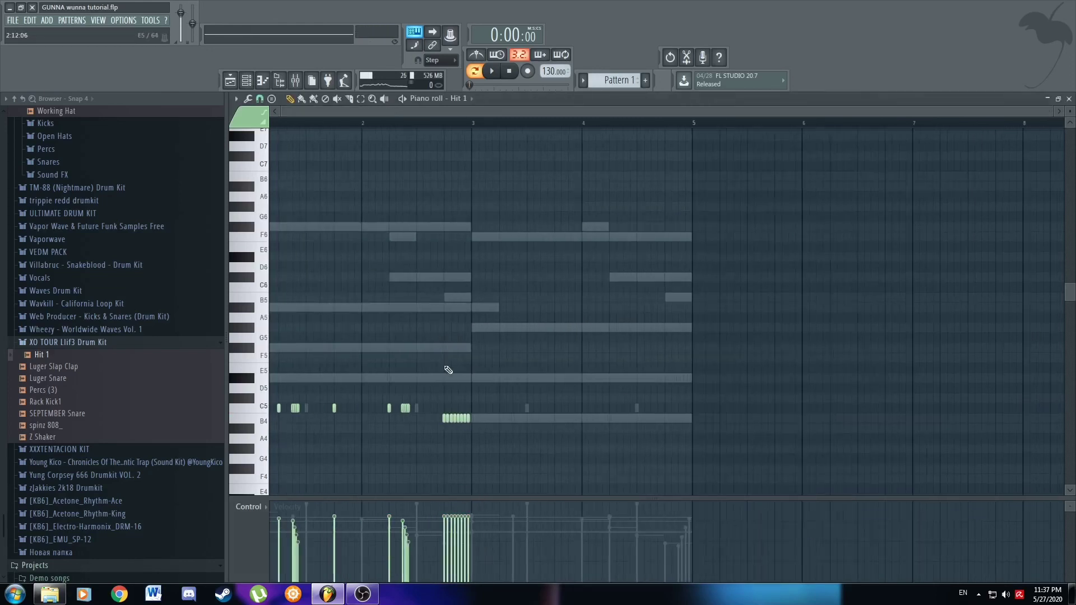
# Copy all Hit 1 notes from bars 1 and 2 into bars 3 and 4.
pyautogui.press('space')
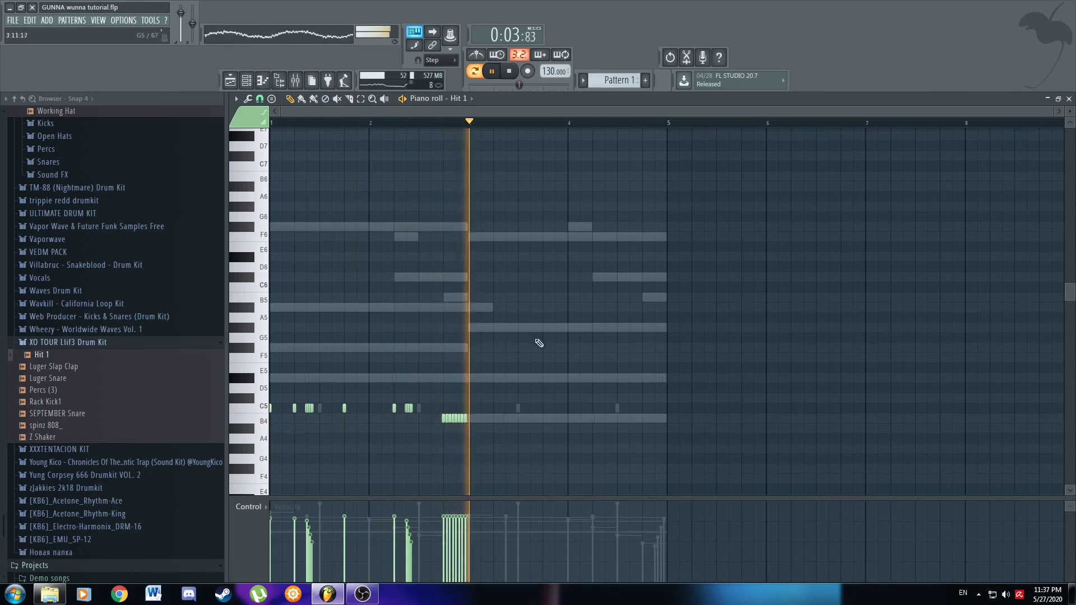
pyautogui.moveTo(523, 352); pyautogui.dragTo(271, 440)
pyautogui.moveTo(306, 408); pyautogui.dragTo(504, 387)
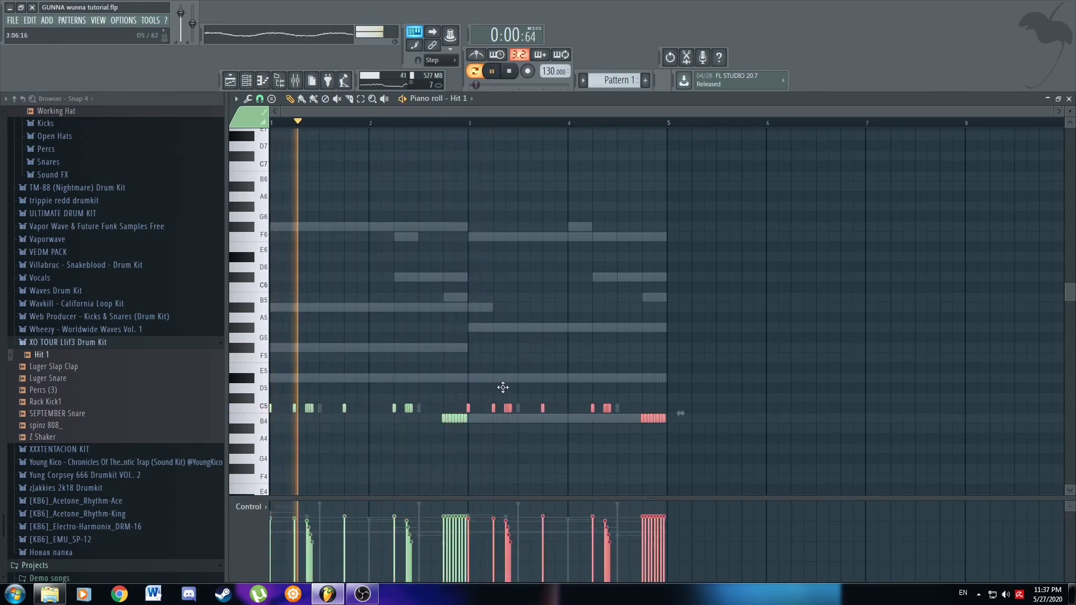
pyautogui.rightClick(511, 348)
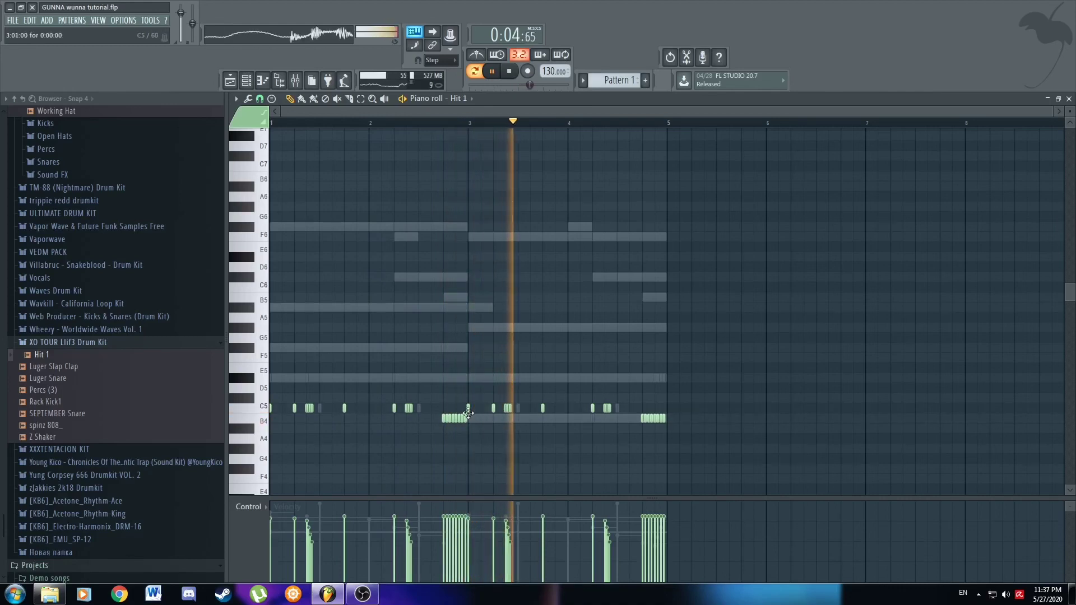
# Give the rapid B4 note rolls at the ends of bars 2 and 4 a rising velocity ramp.
pyautogui.moveTo(468, 414); pyautogui.dragTo(442, 426)
pyautogui.moveTo(441, 556); pyautogui.dragTo(472, 512)
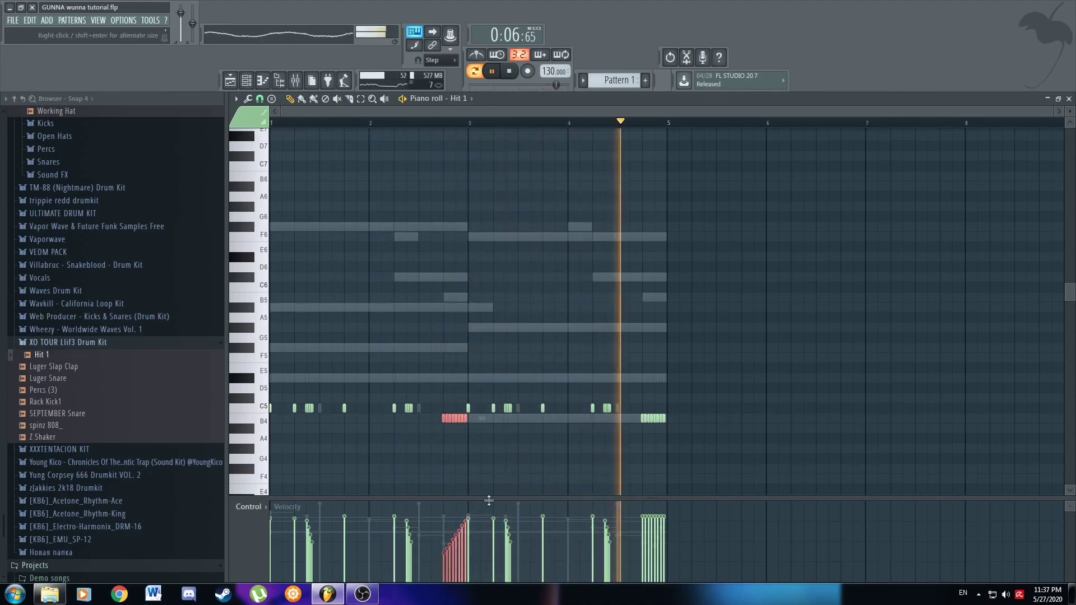
pyautogui.moveTo(670, 414); pyautogui.dragTo(637, 427)
pyautogui.moveTo(638, 554); pyautogui.dragTo(667, 514)
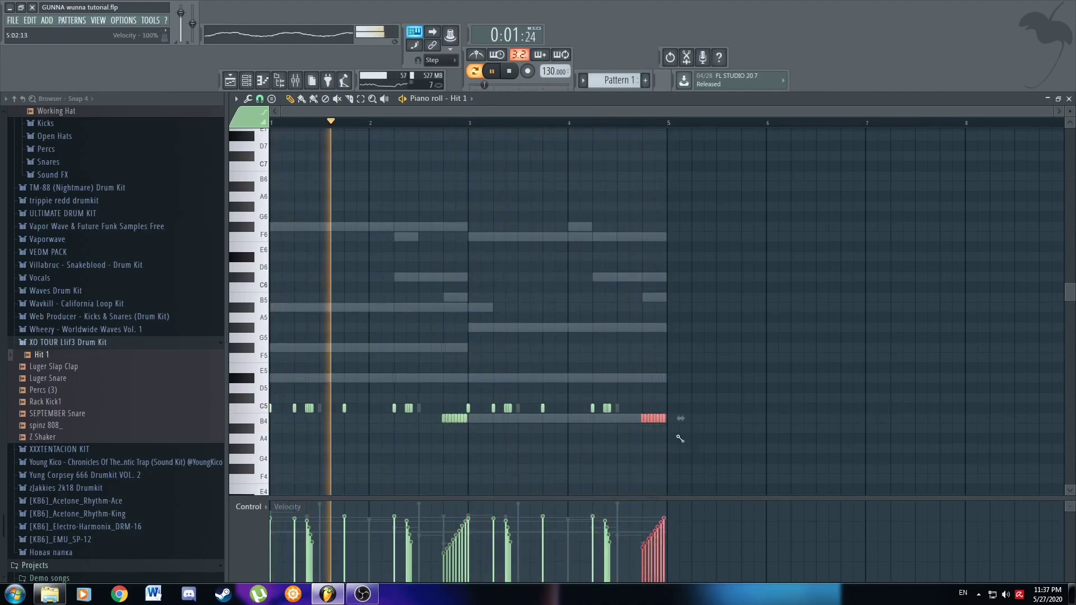
# Replace the roll at the end of bar 4 with four rapid B4 notes and give them rising velocities.
pyautogui.keyDown('ctrl'); pyautogui.scroll(3, 668, 426); pyautogui.keyUp('ctrl')
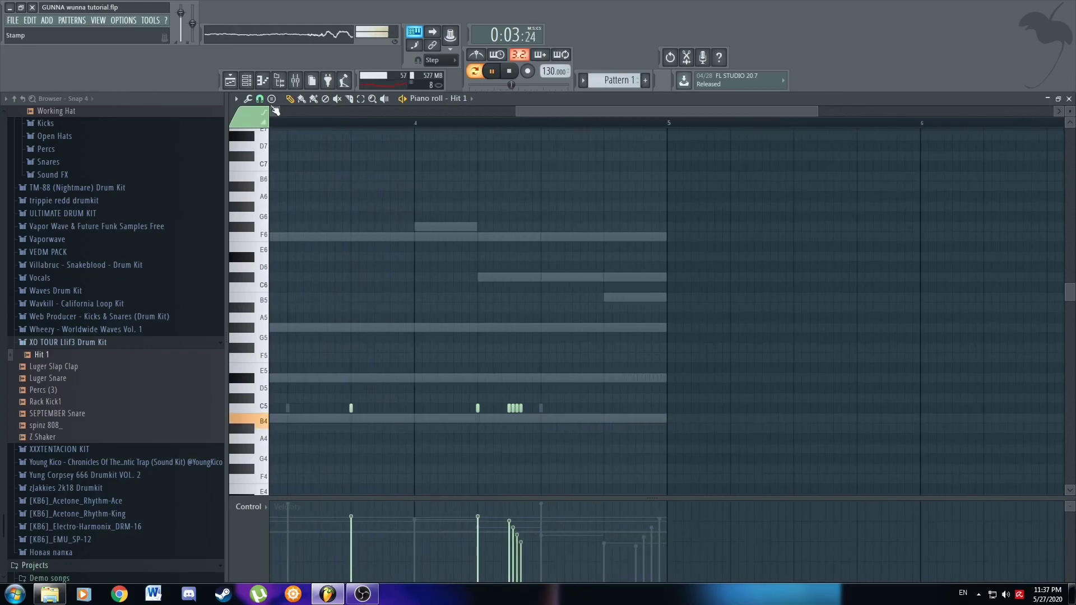
pyautogui.click(260, 98)
pyautogui.click(276, 174)
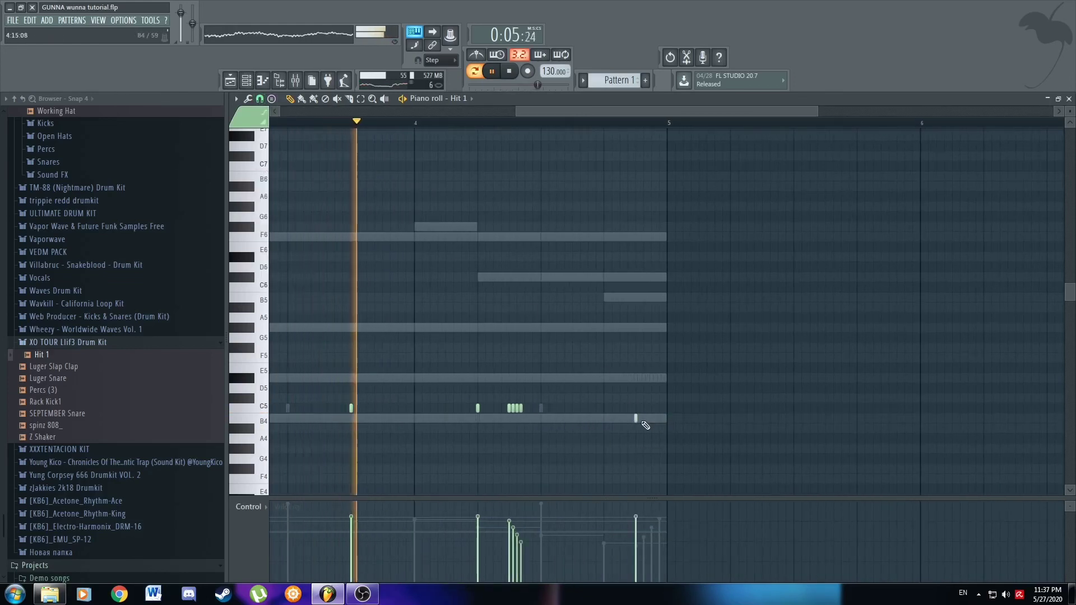
pyautogui.click(659, 418)
pyautogui.press('space')
pyautogui.moveTo(668, 406); pyautogui.dragTo(592, 474)
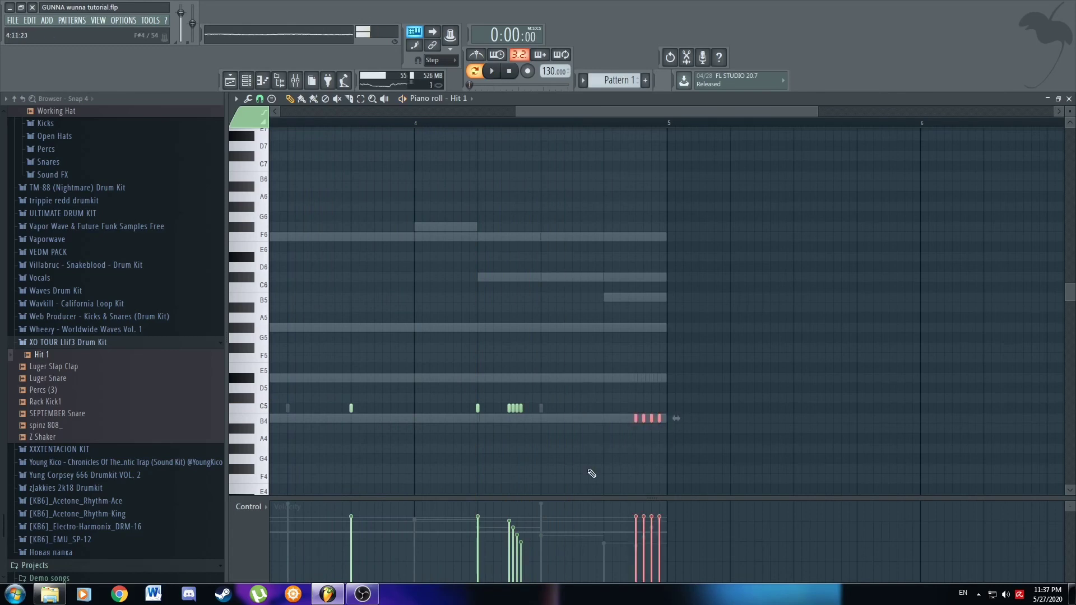
pyautogui.keyDown('ctrl'); pyautogui.scroll(-3, 647, 470); pyautogui.keyUp('ctrl')
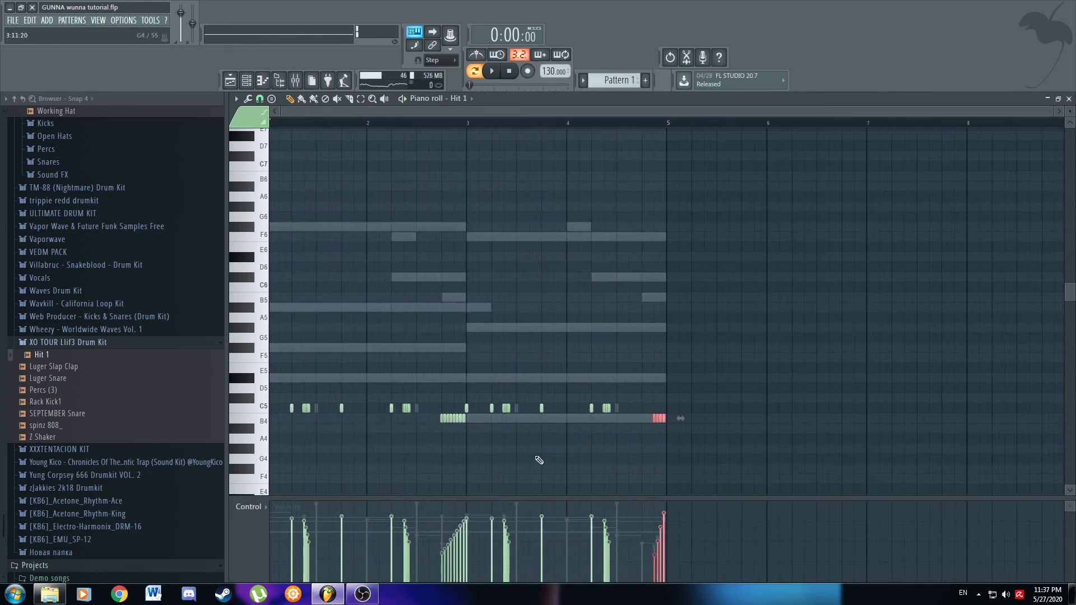
pyautogui.keyDown('ctrl'); pyautogui.click(547, 470); pyautogui.keyUp('ctrl')
# Load the FLUTE - Water patch in Omnisphere #3 while the pattern plays.
pyautogui.press('space')
pyautogui.press('F6')
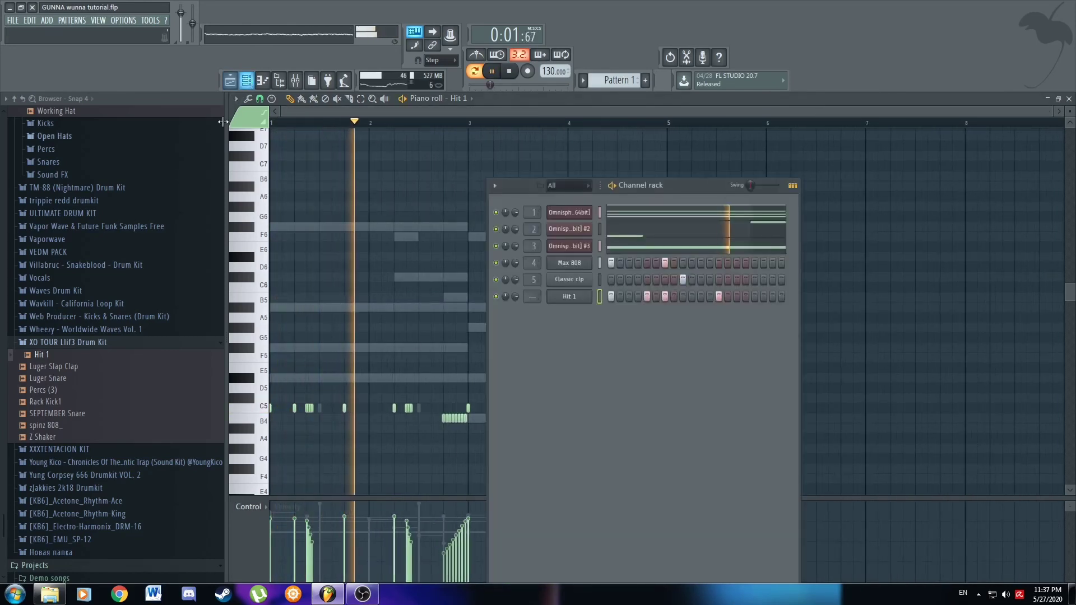
pyautogui.press('F6')
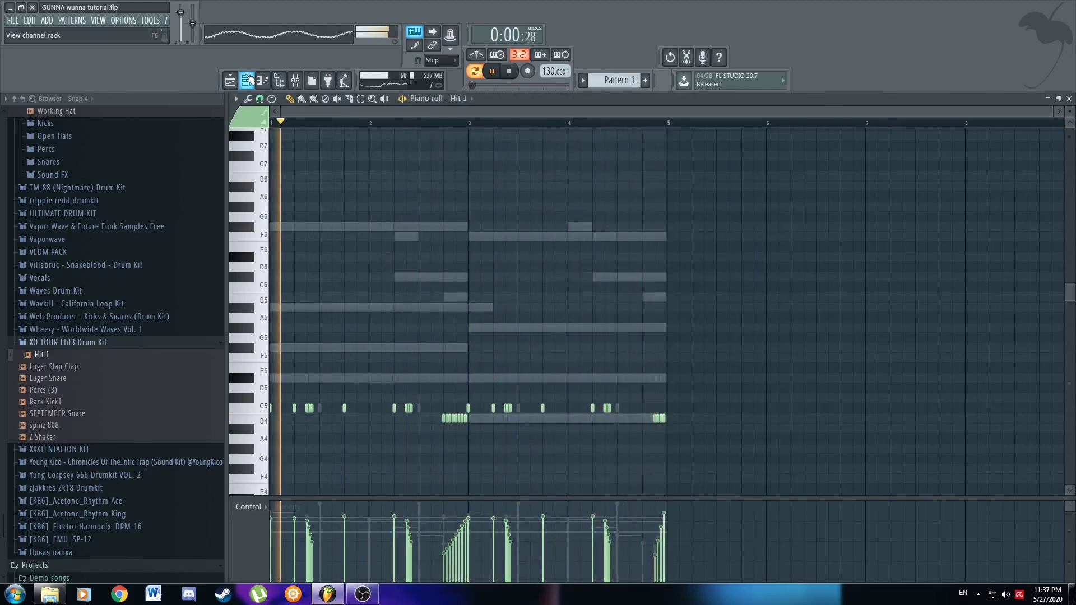
pyautogui.press('F6')
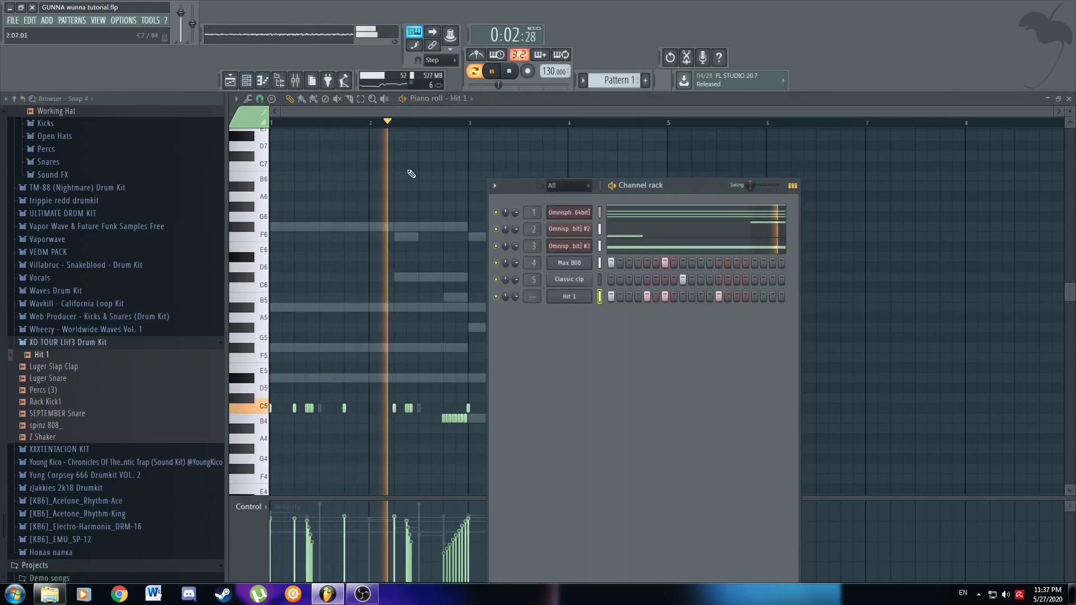
pyautogui.click(565, 247)
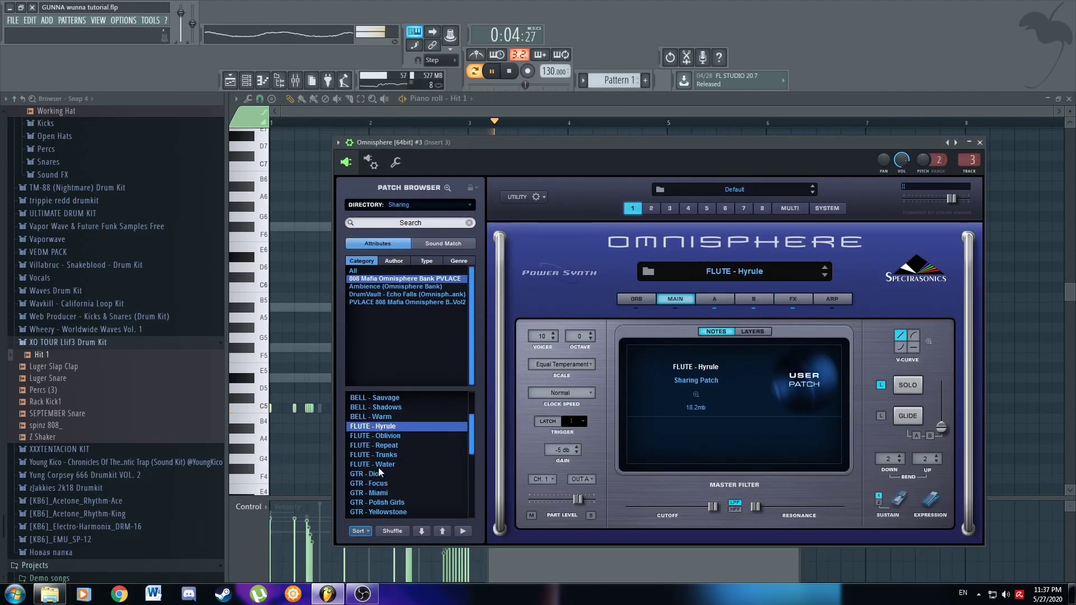
pyautogui.click(379, 465)
pyautogui.click(621, 335)
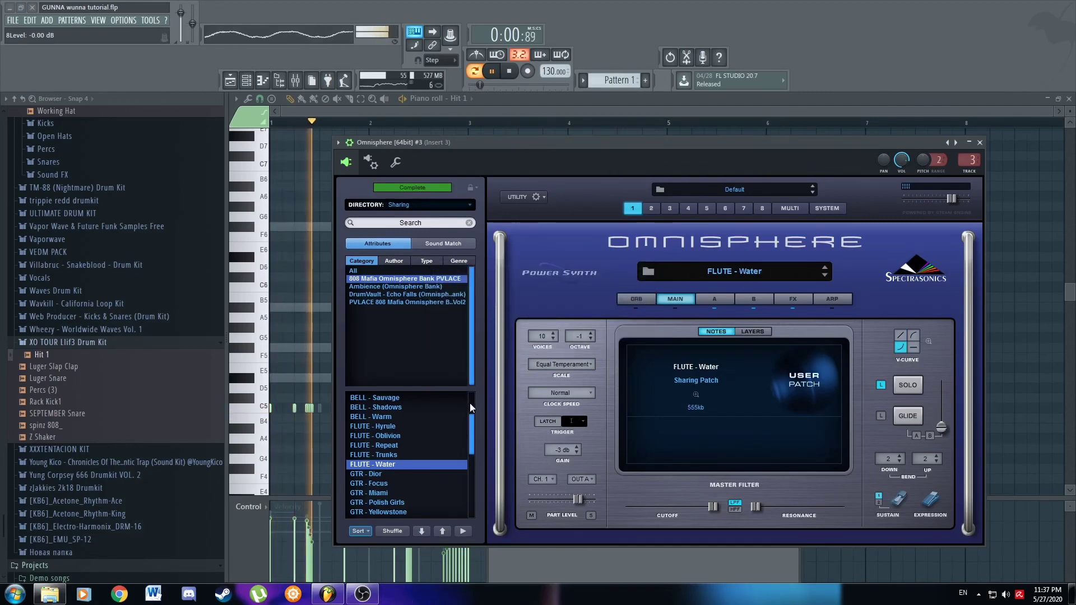
# Solo the Omnisphere #3 channel and play the pattern to hear its flute melody alone.
pyautogui.press('F6')
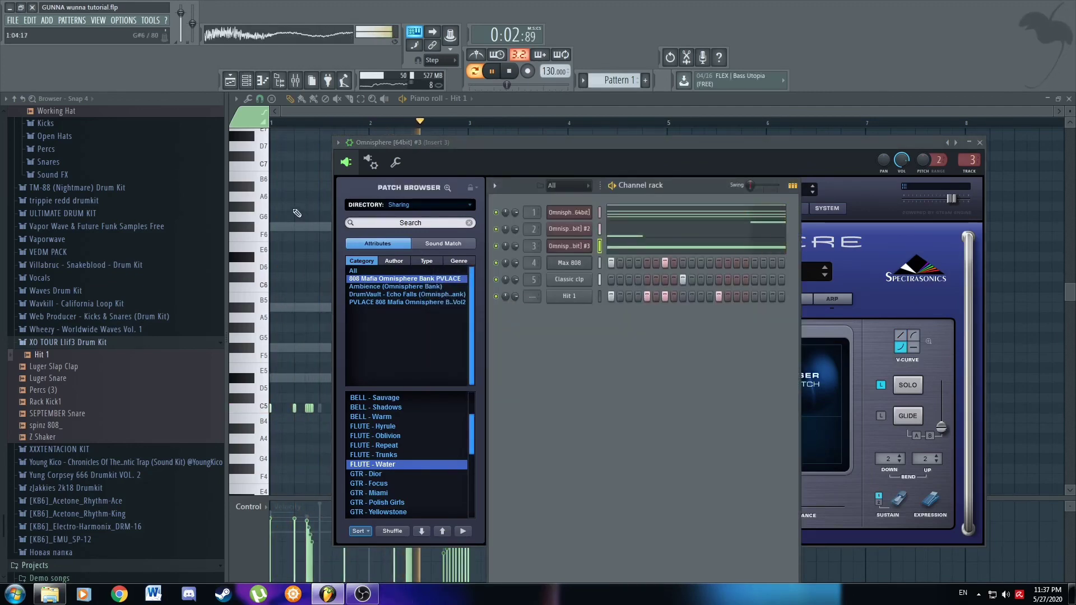
pyautogui.click(247, 81)
pyautogui.click(247, 81)
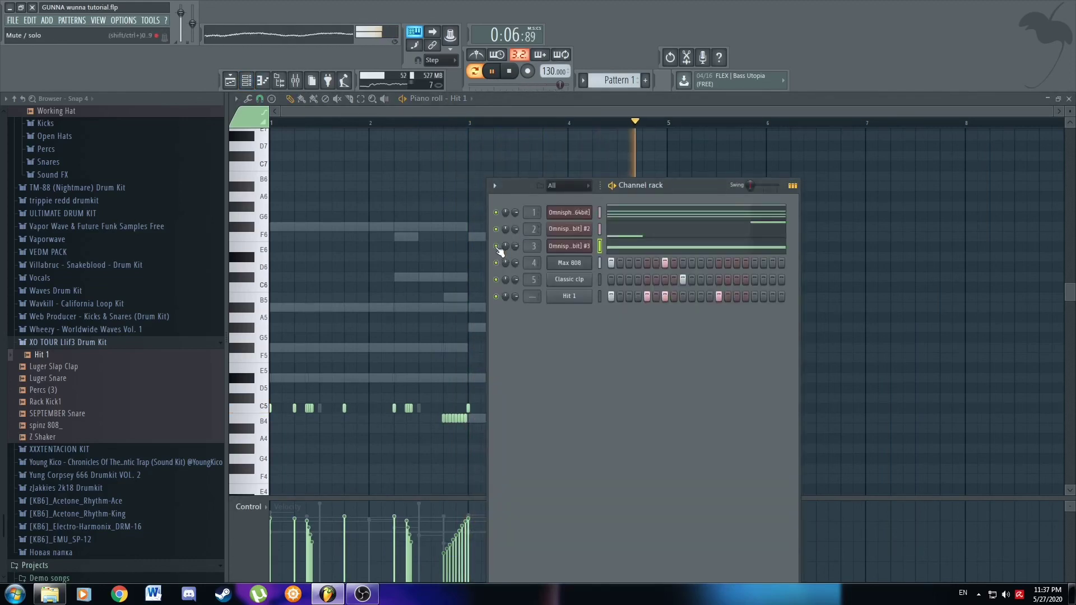
pyautogui.press('space')
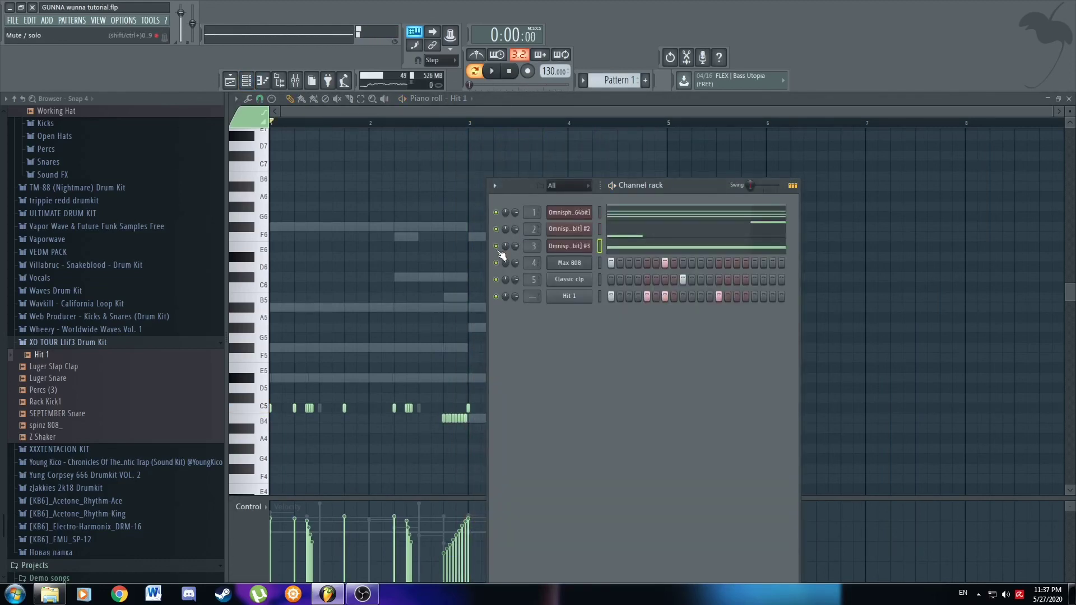
pyautogui.rightClick(410, 264)
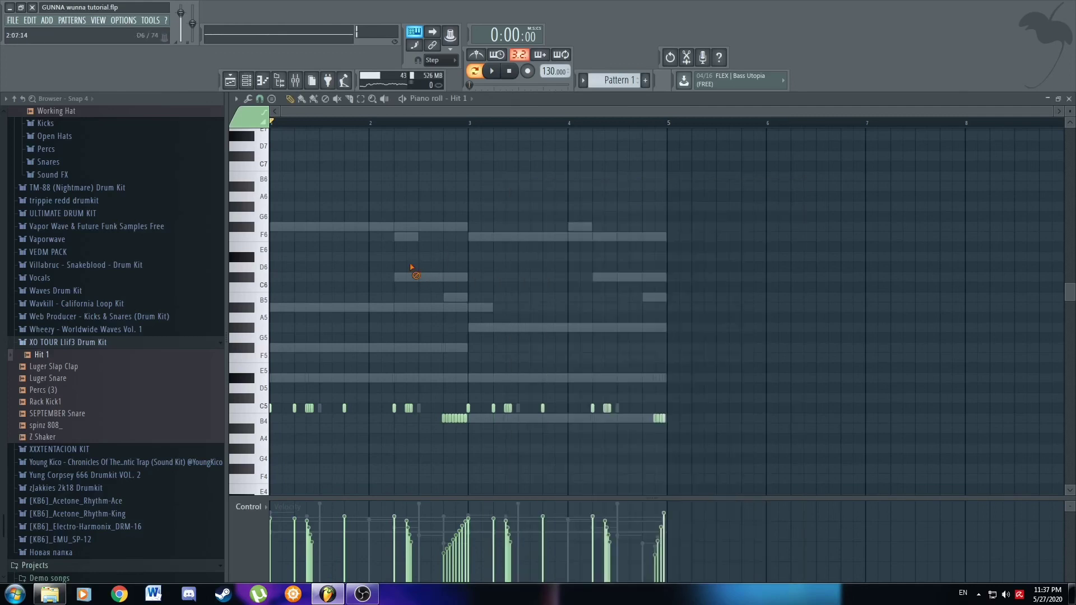
pyautogui.click(246, 81)
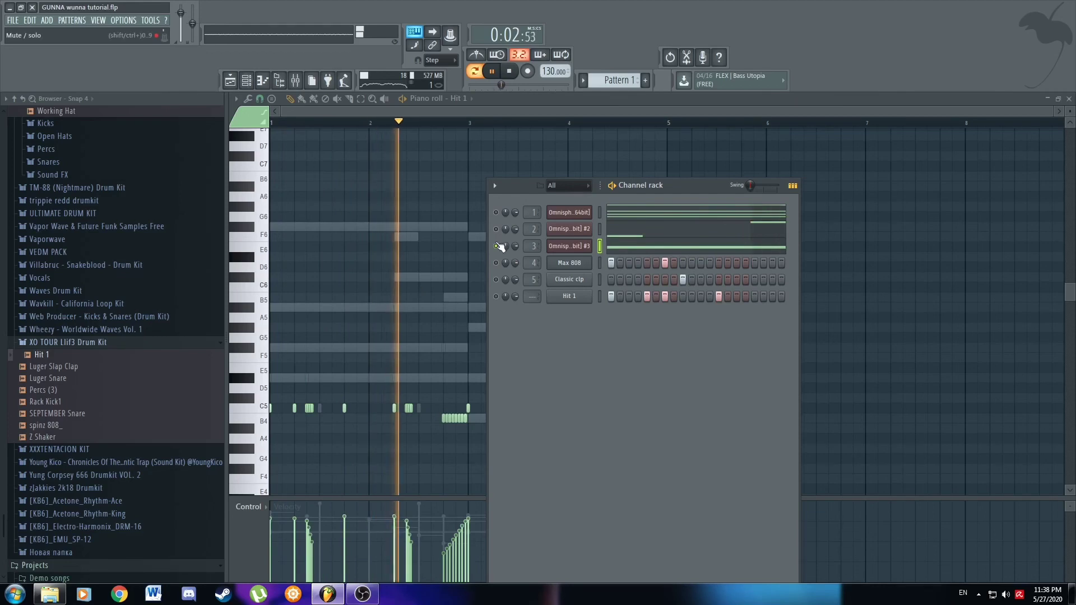
pyautogui.press('space')
# Load the BELL - Dream patch from the 808 Mafia Omnisphere Bank PVLACE in Omnisphere #2.
pyautogui.click(559, 230)
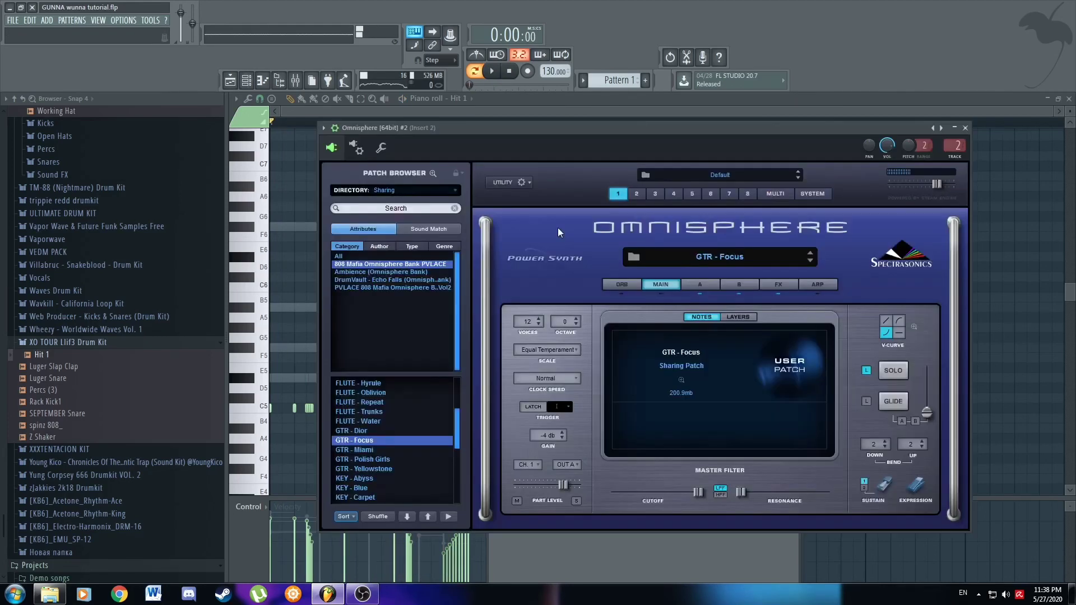
pyautogui.scroll(-3, 371, 457)
pyautogui.scroll(4, 368, 471)
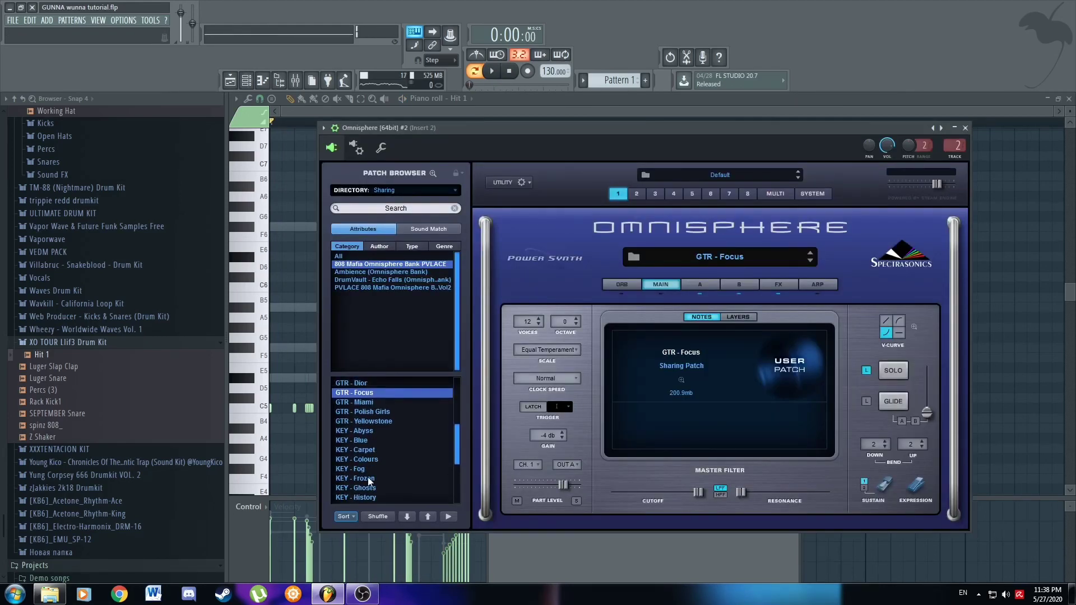
pyautogui.scroll(3, 371, 412)
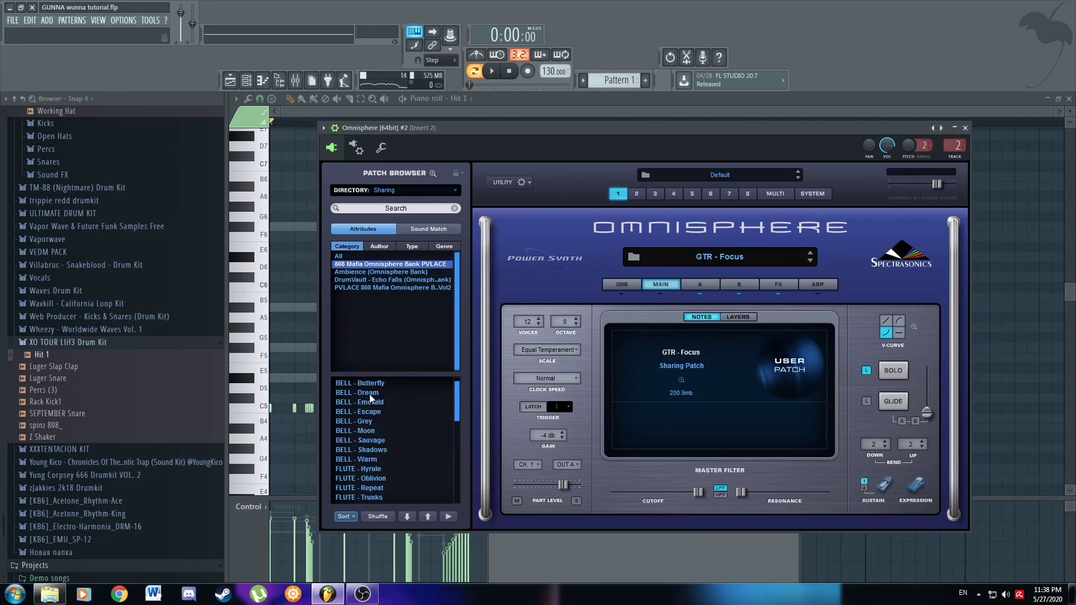
pyautogui.click(370, 396)
pyautogui.click(619, 331)
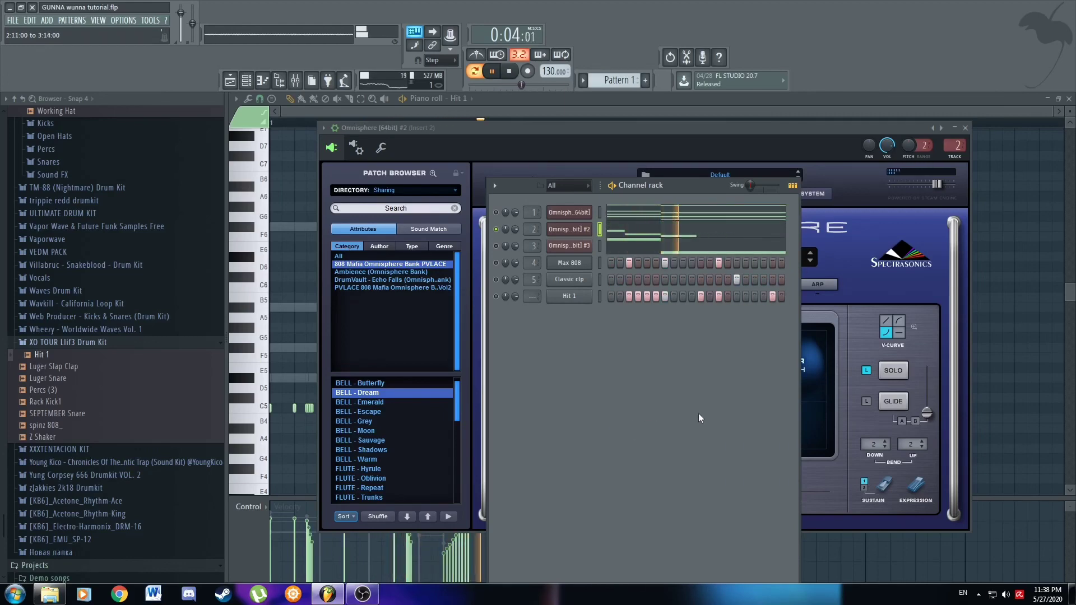
# Show the Omnisphere #2 patch's effects rack and unsolo its channel so that all channels play.
pyautogui.click(471, 258)
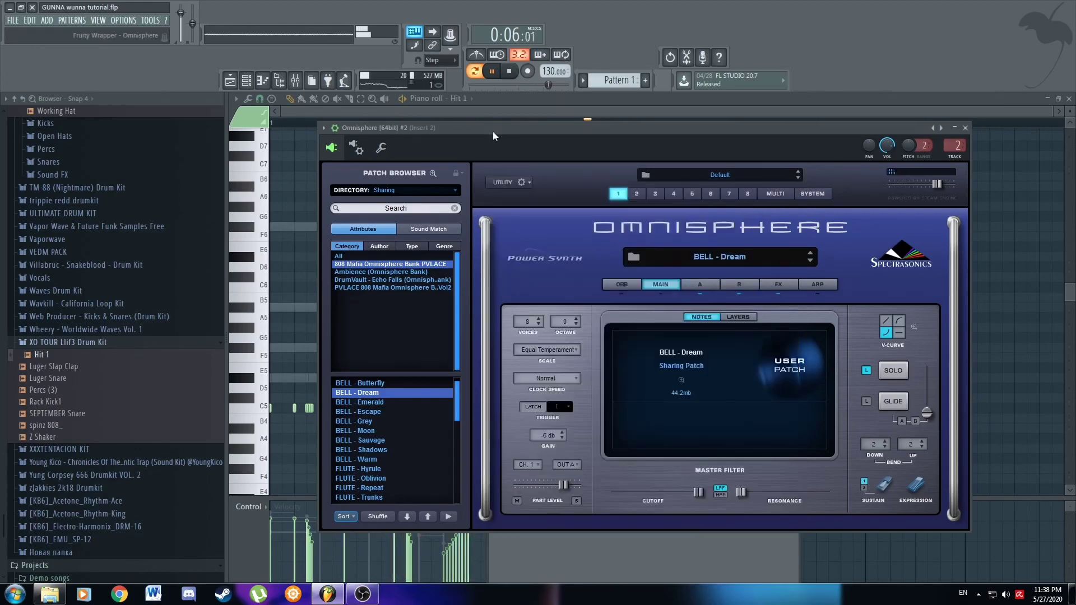
pyautogui.moveTo(492, 131); pyautogui.dragTo(432, 142)
pyautogui.click(732, 294)
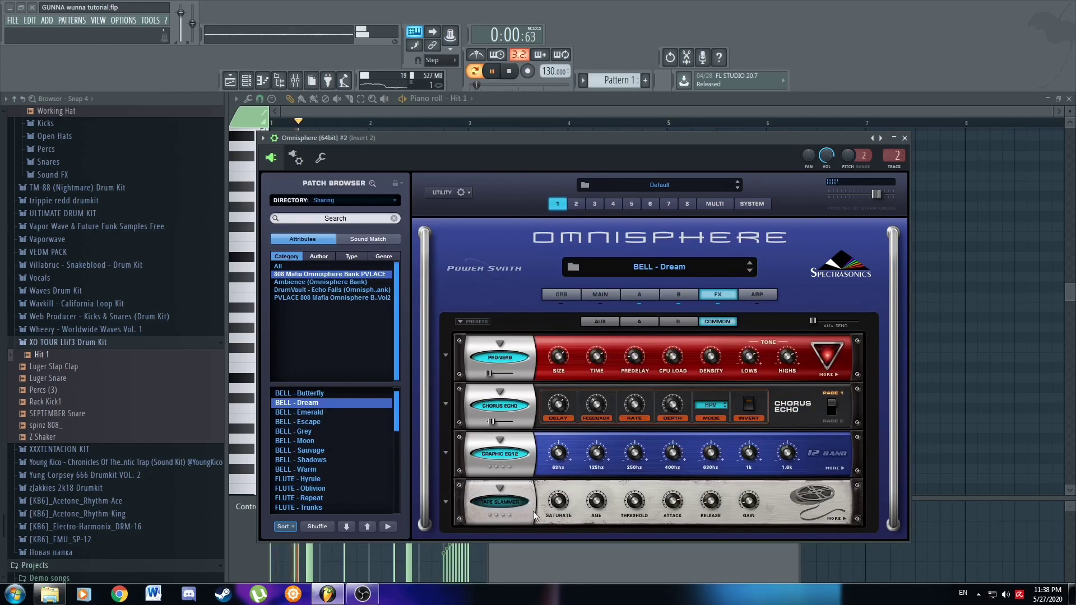
pyautogui.click(592, 570)
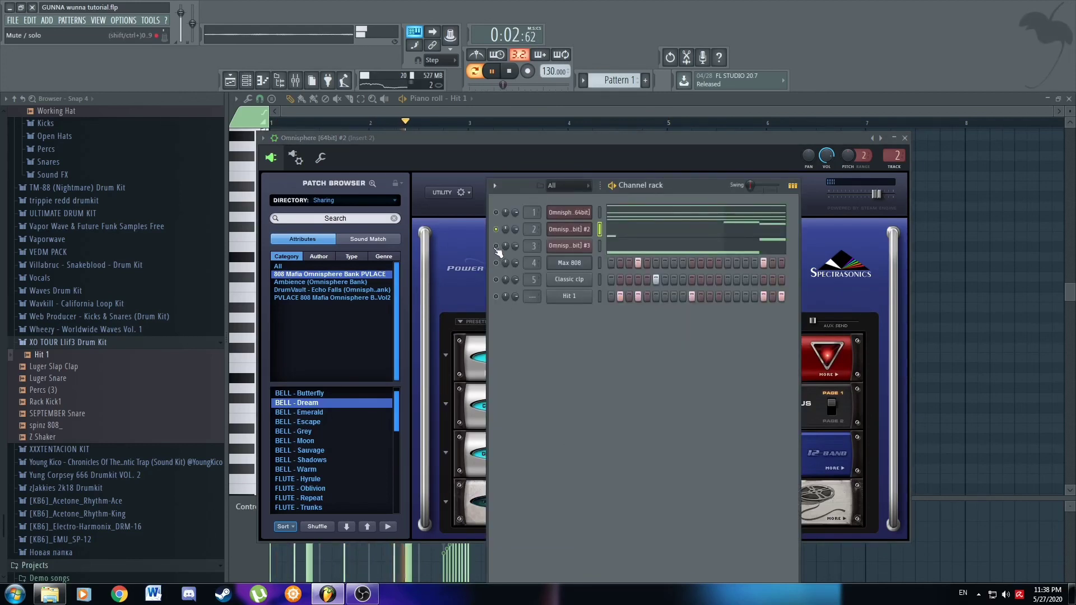
pyautogui.rightClick(496, 229)
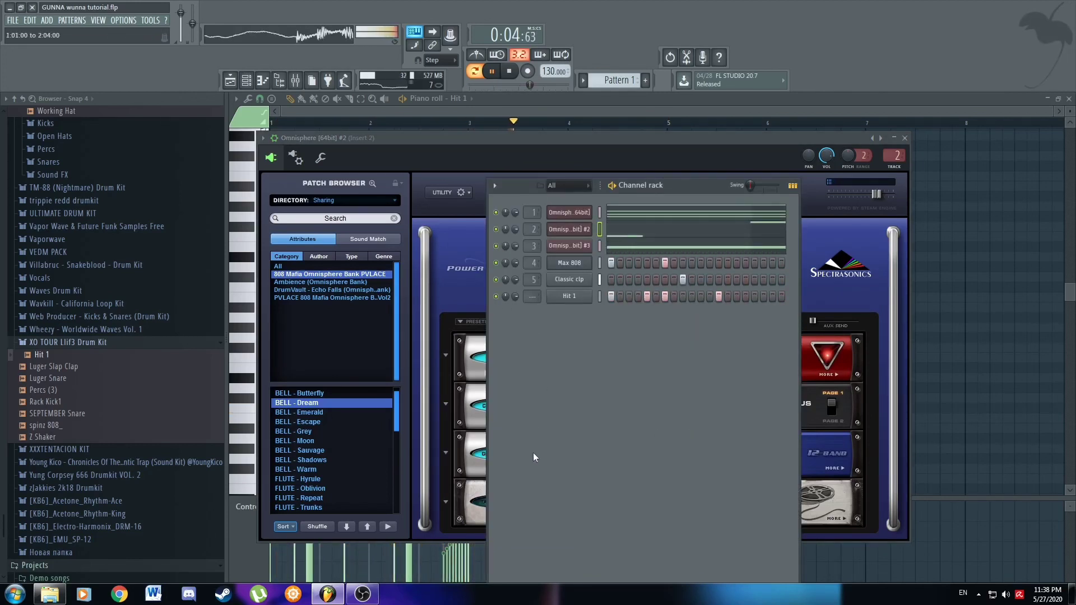
# Select all Omnisphere #3 notes in the piano roll and transpose them up one octave.
pyautogui.click(657, 252)
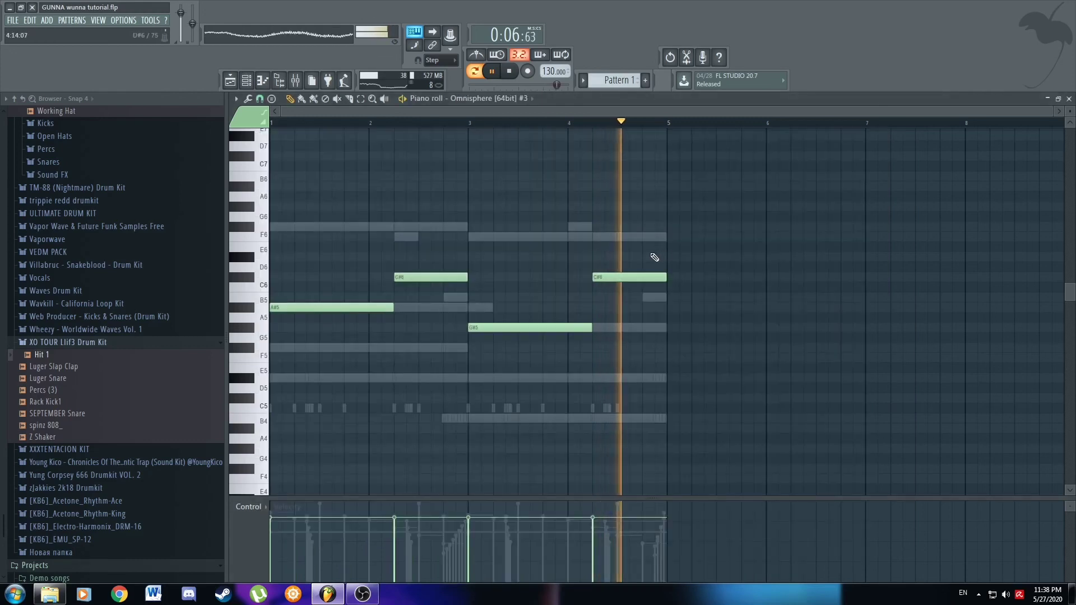
pyautogui.hotkey('ctrl', 'a')
pyautogui.hotkey('ctrl', 'Up')
pyautogui.scroll(3, 332, 320)
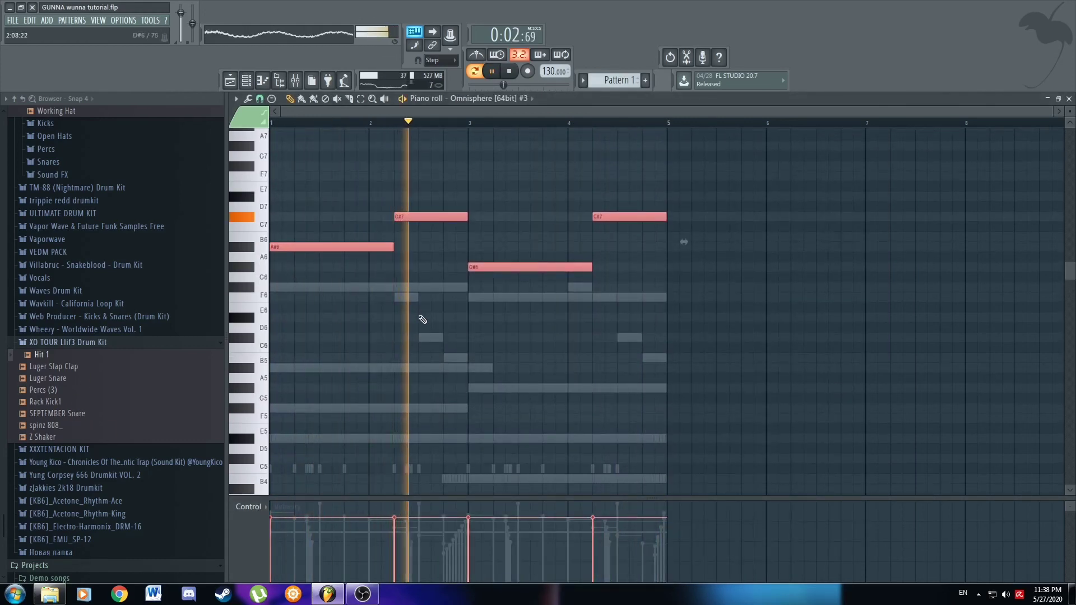
# Add the Rack Kick1 sample from the XO TOUR Llif3 Drum Kit as a new channel and enable its first step.
pyautogui.hotkey('ctrl', 'd')
pyautogui.click(247, 83)
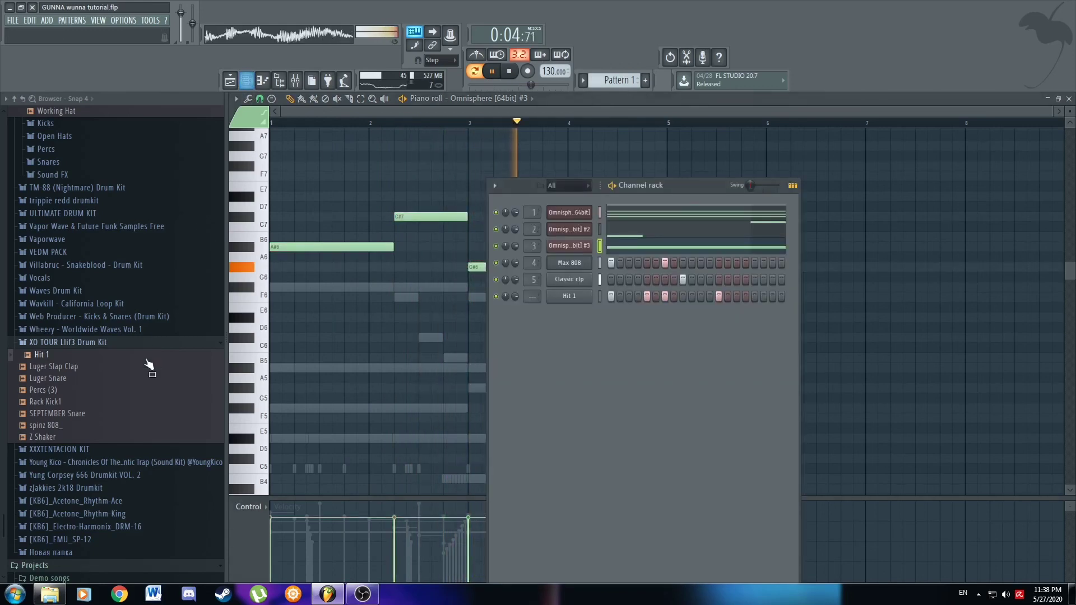
pyautogui.moveTo(85, 404); pyautogui.dragTo(538, 392)
pyautogui.click(611, 313)
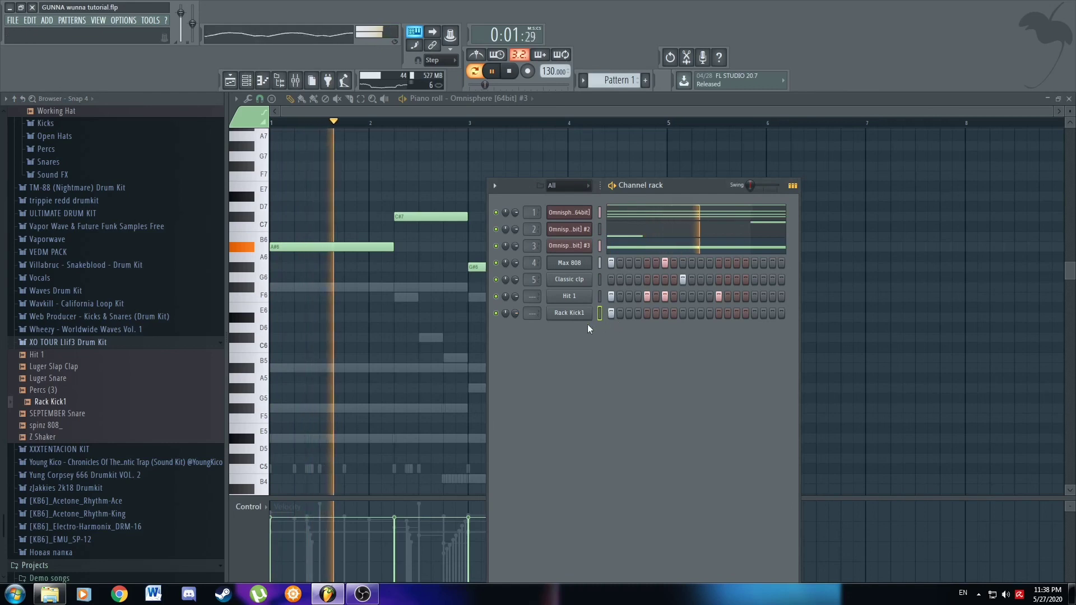
# In the Rack Kick1 piano roll, add a C5 kick on step 5 of bar 2 and copy both kicks two bars ahead.
pyautogui.rightClick(589, 309)
pyautogui.click(612, 313)
pyautogui.moveTo(321, 428); pyautogui.dragTo(271, 494)
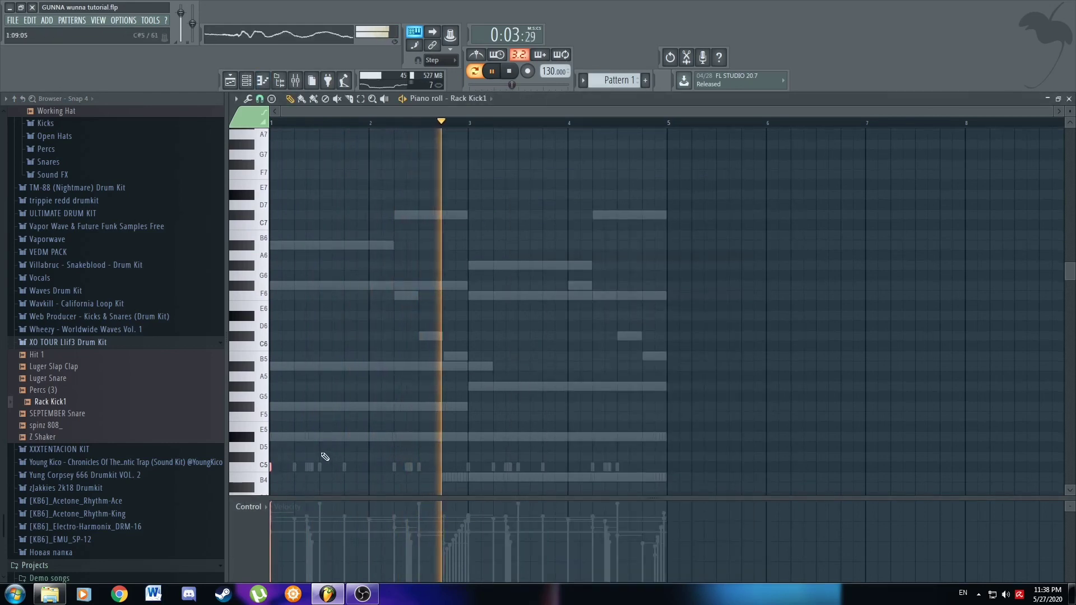
pyautogui.scroll(3, 392, 429)
pyautogui.scroll(-3, 469, 396)
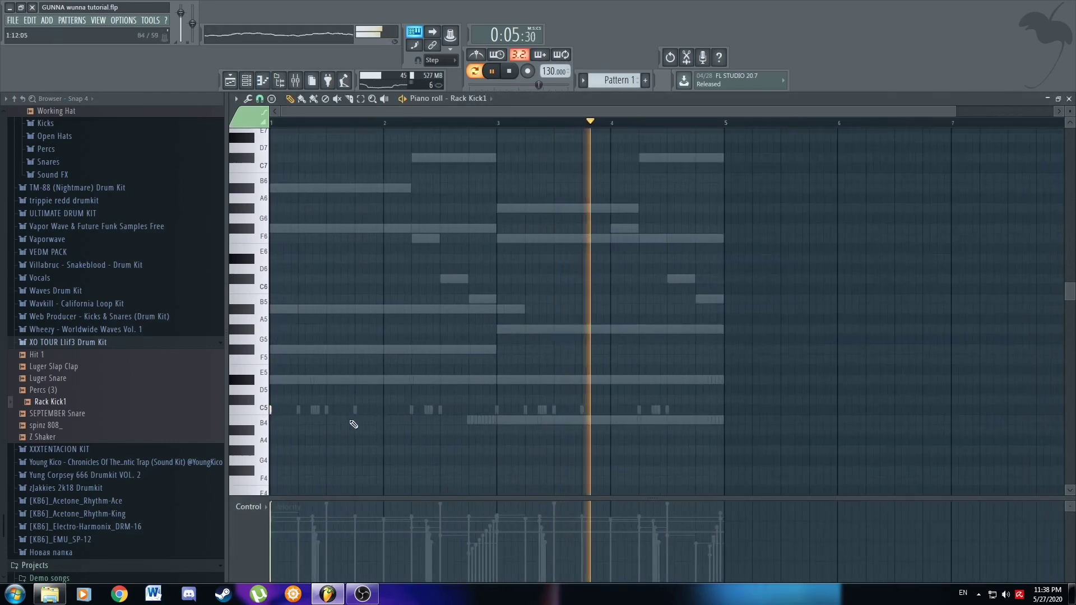
pyautogui.click(414, 410)
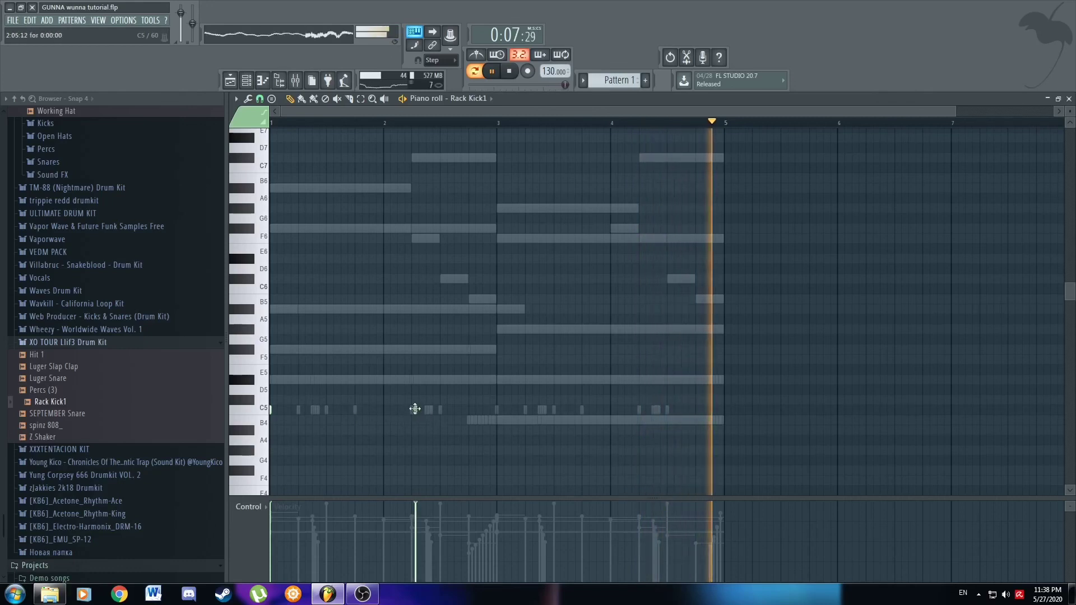
pyautogui.moveTo(440, 394)
pyautogui.keyDown('ctrl'); pyautogui.mouseDown()
pyautogui.moveTo(265, 428)
pyautogui.moveTo(497, 399)
pyautogui.mouseUp(); pyautogui.keyUp('ctrl')
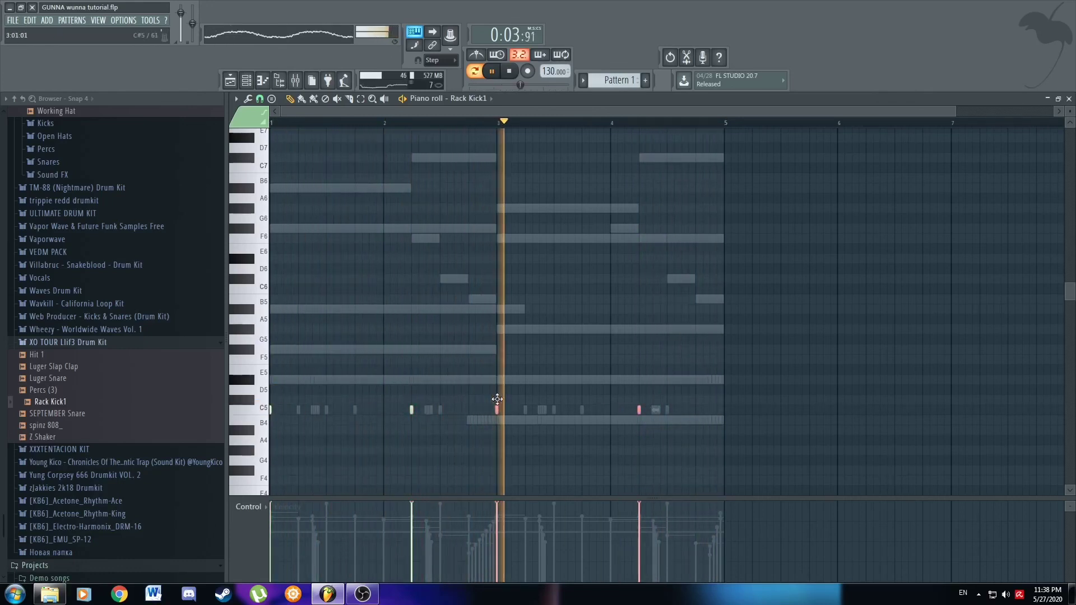
pyautogui.keyDown('ctrl'); pyautogui.click(634, 365); pyautogui.keyUp('ctrl')
# Add a C5 kick on step 11 of bar 4, and try another on step 15 before deleting it.
pyautogui.keyDown('ctrl'); pyautogui.scroll(2, 672, 426); pyautogui.keyUp('ctrl')
pyautogui.click(680, 410)
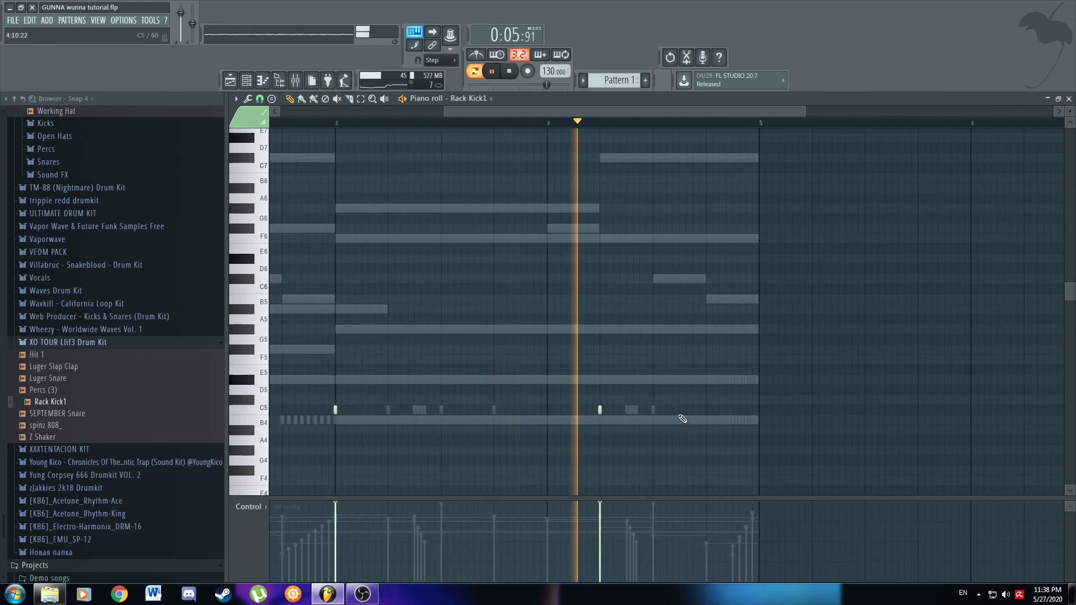
pyautogui.click(733, 410)
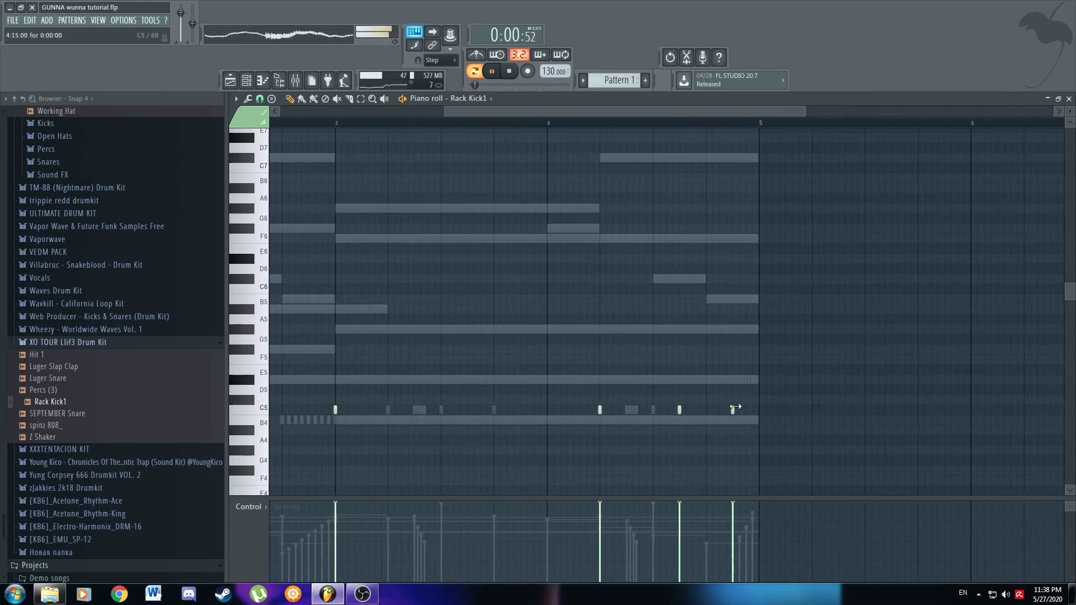
pyautogui.rightClick(734, 411)
pyautogui.scroll(-2, 704, 440)
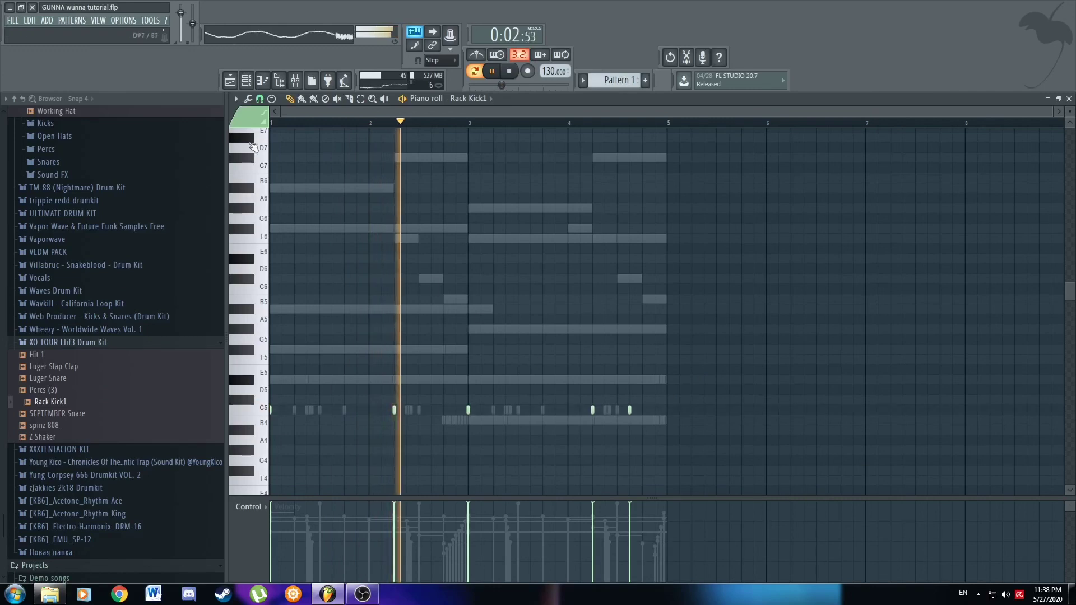
# Stop playback and duplicate the four-bar Omnisphere #3 melody into bars 5 to 8.
pyautogui.click(246, 79)
pyautogui.scroll(2, 404, 298)
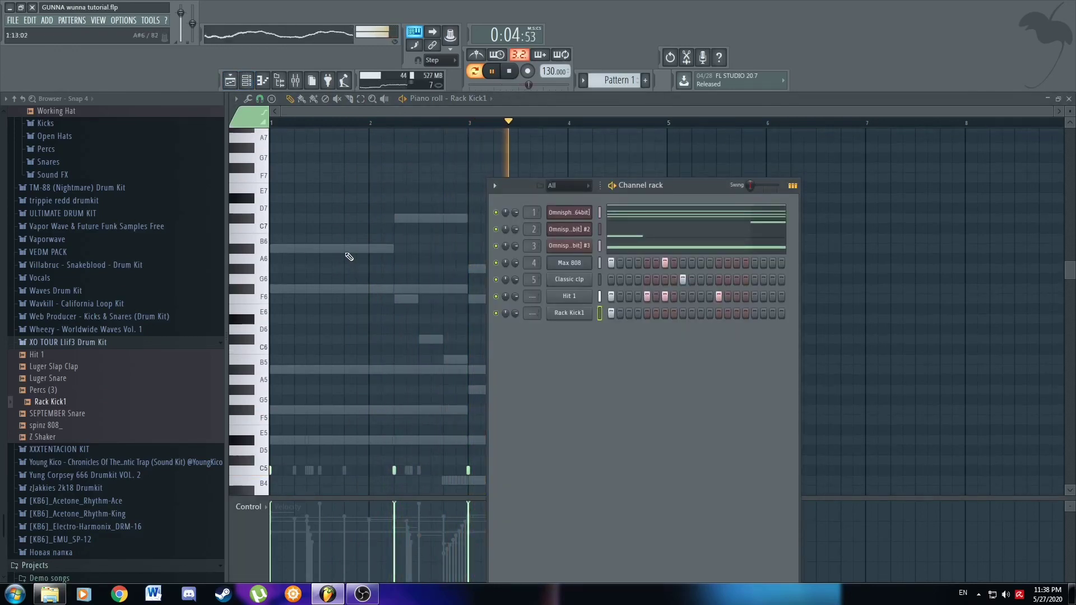
pyautogui.press('F6')
pyautogui.press('space')
pyautogui.doubleClick(348, 250)
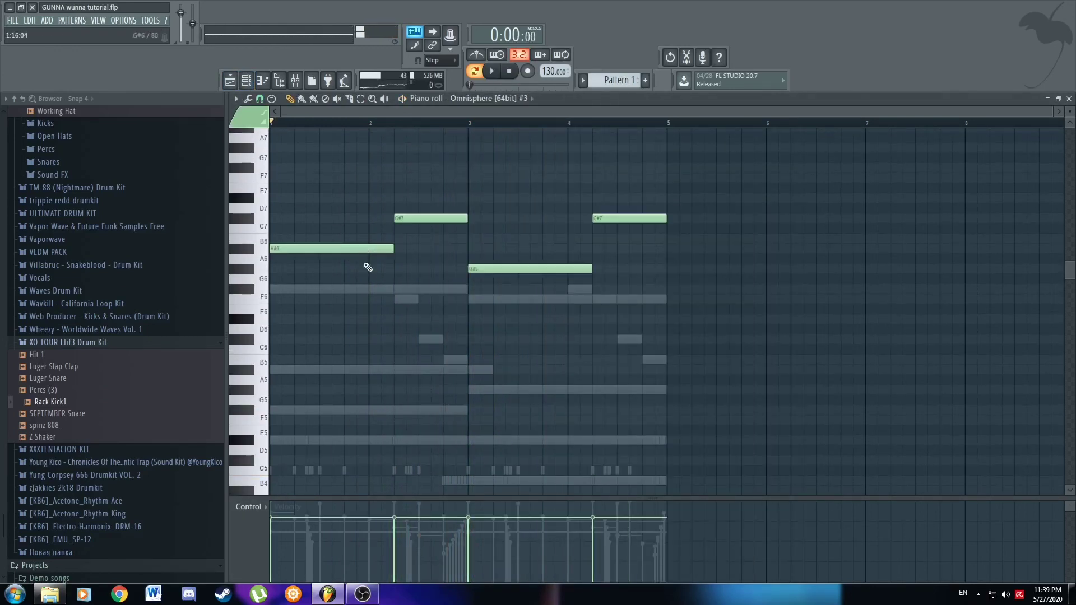
pyautogui.moveTo(303, 174); pyautogui.dragTo(593, 271)
pyautogui.moveTo(521, 269); pyautogui.dragTo(920, 235)
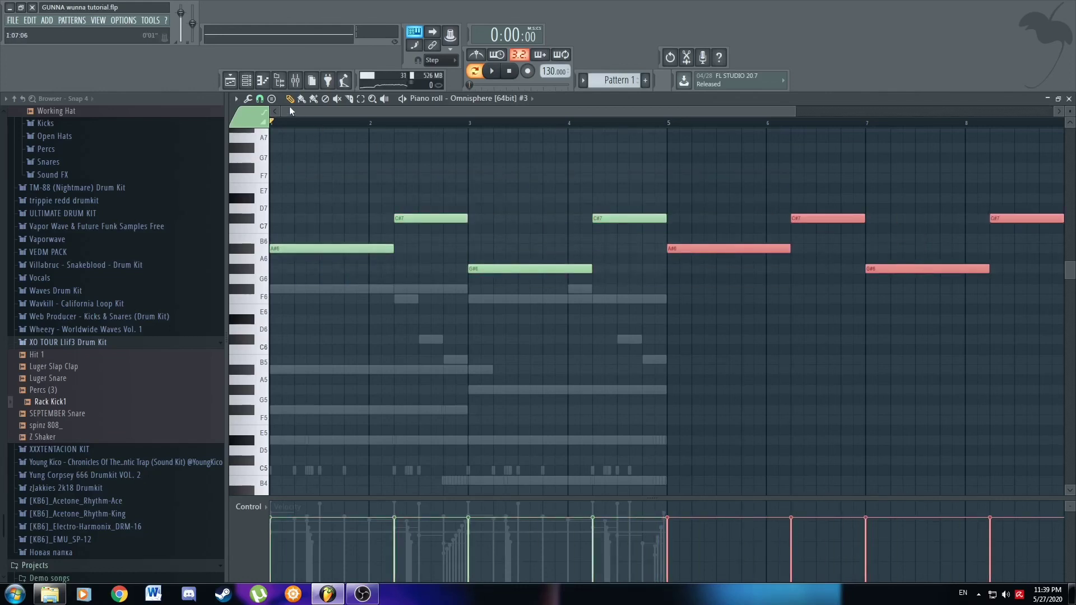
# Transpose the Omnisphere #3 notes in bars 1 to 4 down one octave.
pyautogui.click(261, 99)
pyautogui.click(269, 269)
pyautogui.moveTo(592, 193); pyautogui.dragTo(189, 339)
pyautogui.moveTo(605, 193); pyautogui.dragTo(550, 259)
pyautogui.hotkey('ctrl', 'Down')
pyautogui.scroll(-3, 639, 264)
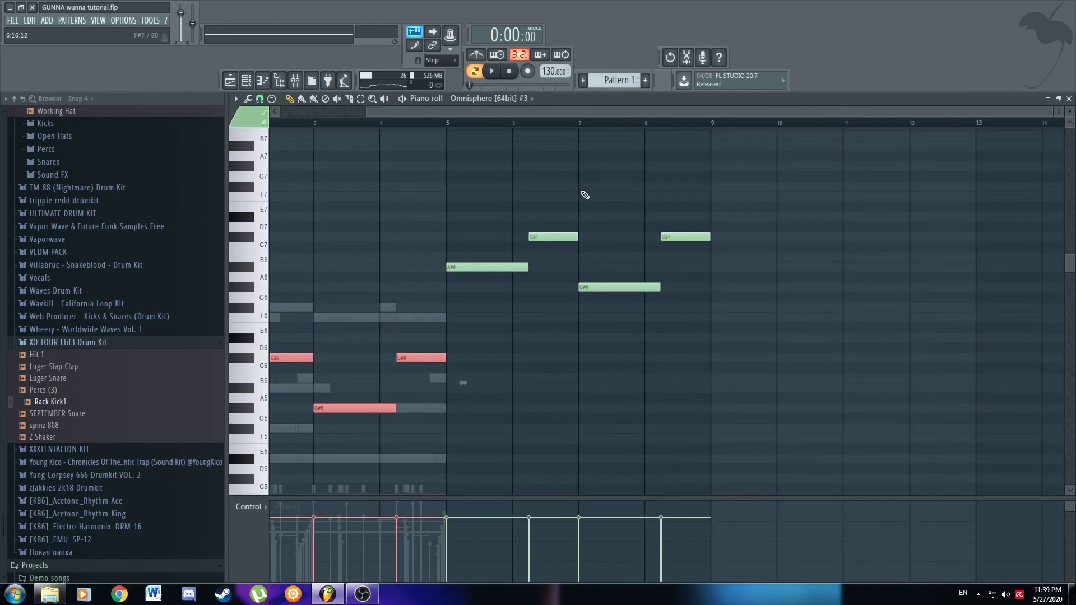
# Open the first Omnisphere channel's chords in the piano roll and duplicate bars 1 to 4 into bars 5 to 8.
pyautogui.scroll(-2, 389, 296)
pyautogui.rightClick(420, 254)
pyautogui.rightClick(421, 254)
pyautogui.moveTo(594, 216); pyautogui.dragTo(272, 425)
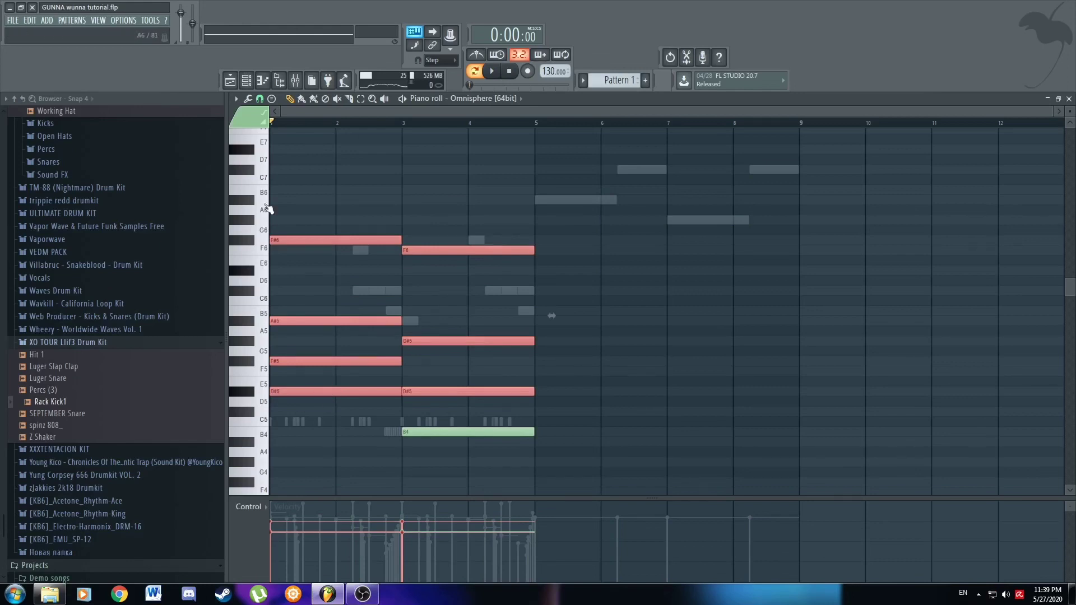
pyautogui.scroll(-1, 269, 209)
pyautogui.hotkey('ctrl', 'b')
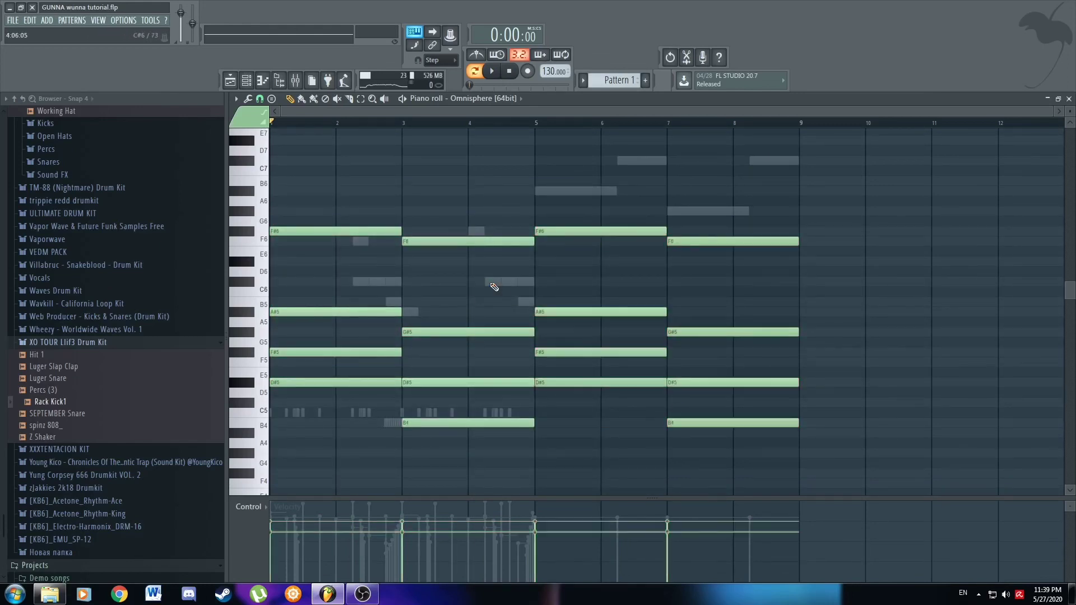
# Switch to the Omnisphere #2 notes and duplicate their four-bar melody into bars 5 to 8.
pyautogui.doubleClick(493, 282)
pyautogui.moveTo(535, 217); pyautogui.dragTo(270, 387)
pyautogui.rightClick(366, 242)
pyautogui.rightClick(366, 241)
pyautogui.moveTo(608, 216); pyautogui.dragTo(269, 341)
pyautogui.hotkey('ctrl', 'b')
pyautogui.hotkey('ctrl', 'd')
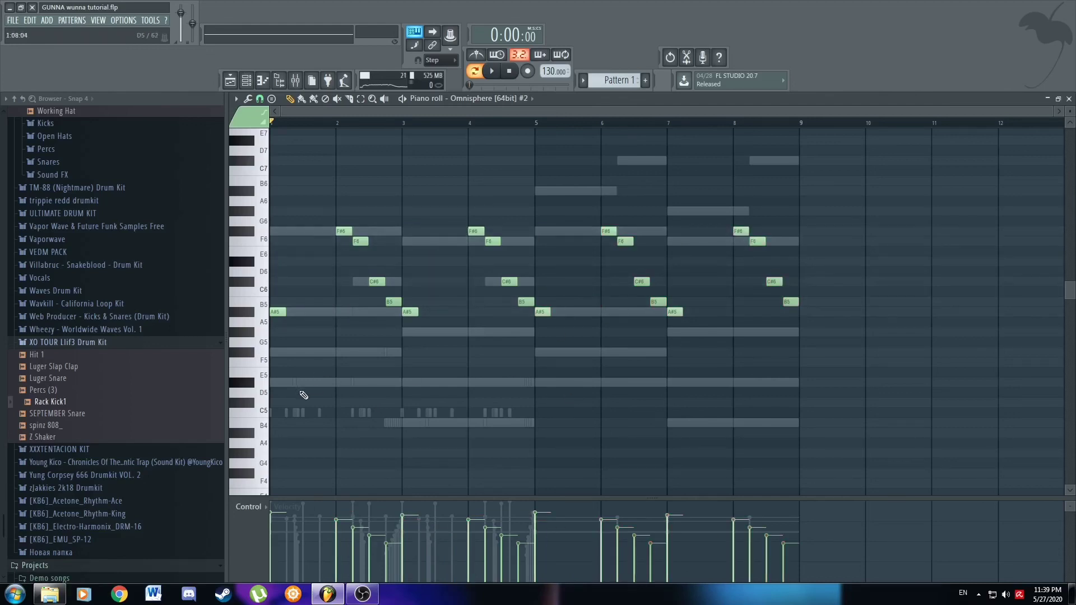
# Switch to the Hit 1 notes and duplicate the four-bar pattern into bars 5 to 8.
pyautogui.doubleClick(300, 416)
pyautogui.moveTo(629, 389); pyautogui.dragTo(275, 437)
pyautogui.hotkey('ctrl', 'b')
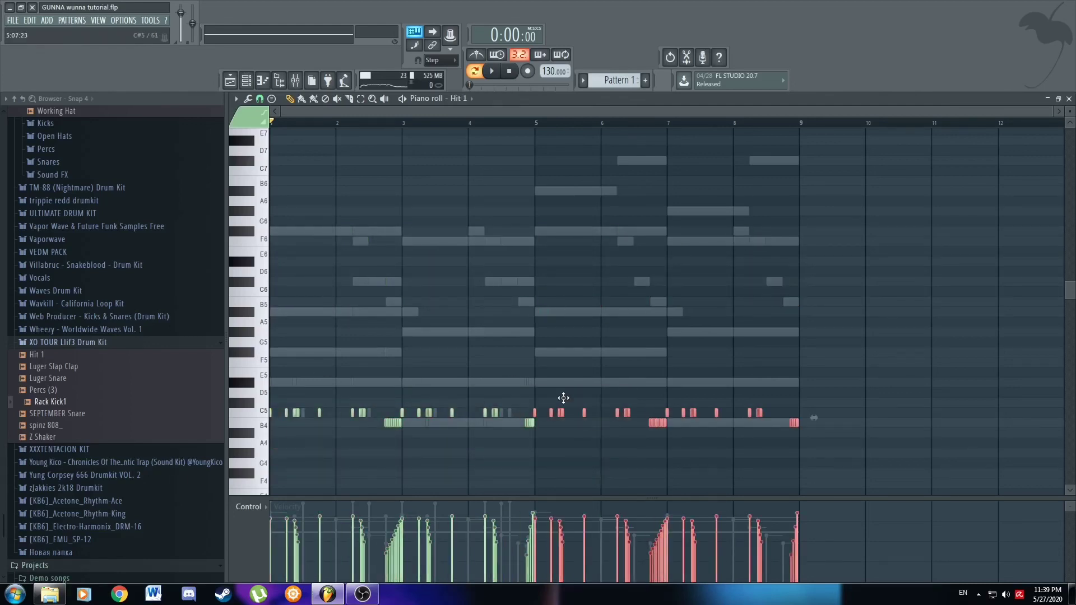
pyautogui.hotkey('ctrl', 'd')
# Switch to the Max 808 notes and duplicate the four-bar bass pattern into bars 5 to 8.
pyautogui.rightClick(530, 384)
pyautogui.rightClick(530, 384)
pyautogui.moveTo(587, 339); pyautogui.dragTo(189, 459)
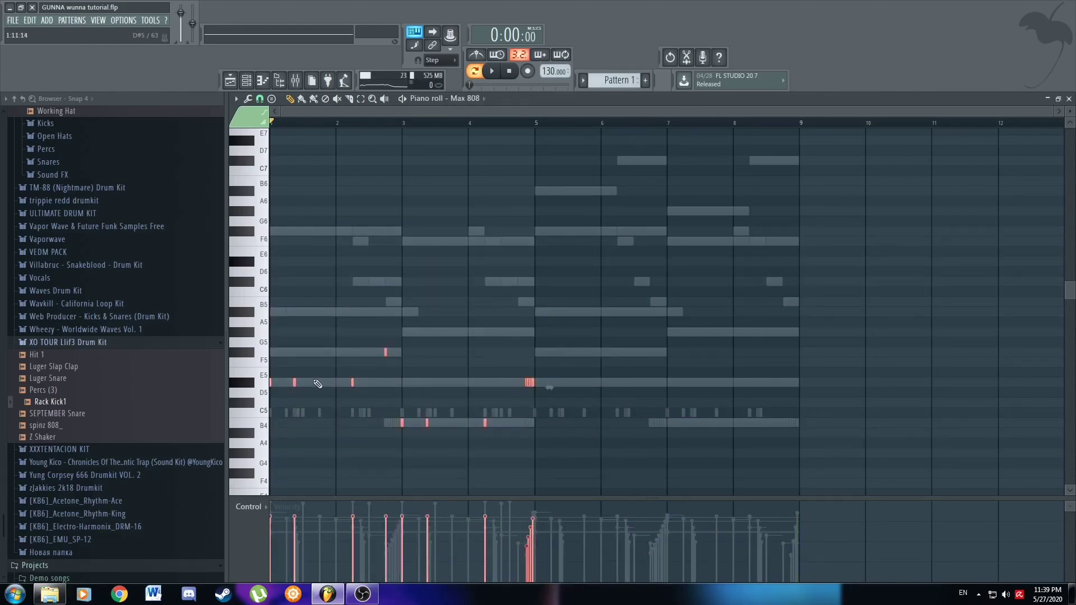
pyautogui.hotkey('ctrl', 'b')
pyautogui.hotkey('ctrl', 'd')
# Delete the fast Max 808 note roll at the end of bar 4.
pyautogui.scroll(4, 805, 384)
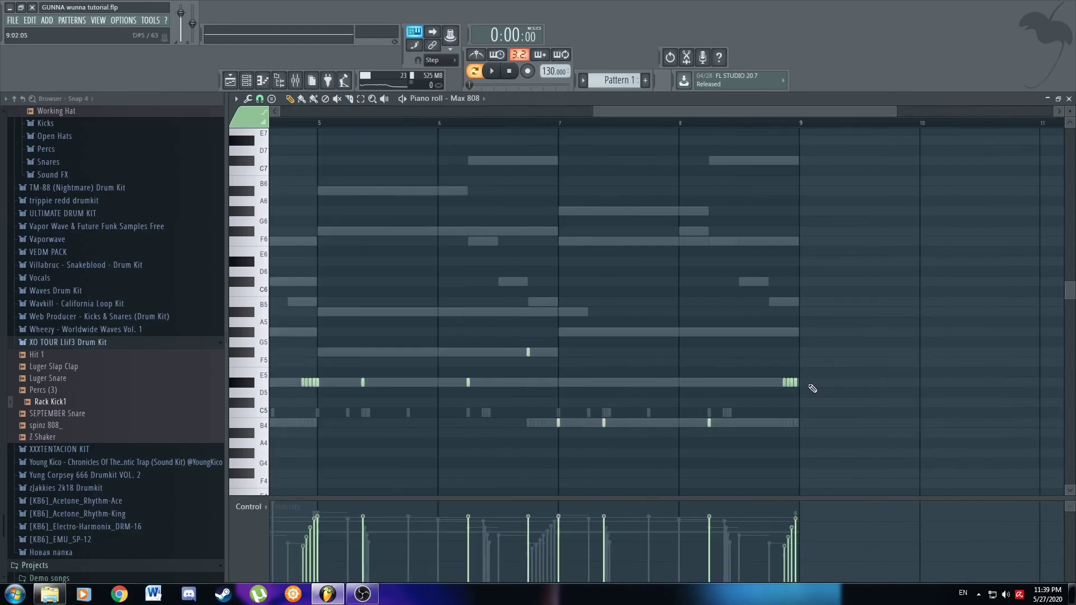
pyautogui.scroll(-4, 503, 392)
pyautogui.scroll(2, 374, 387)
pyautogui.rightClick(549, 385)
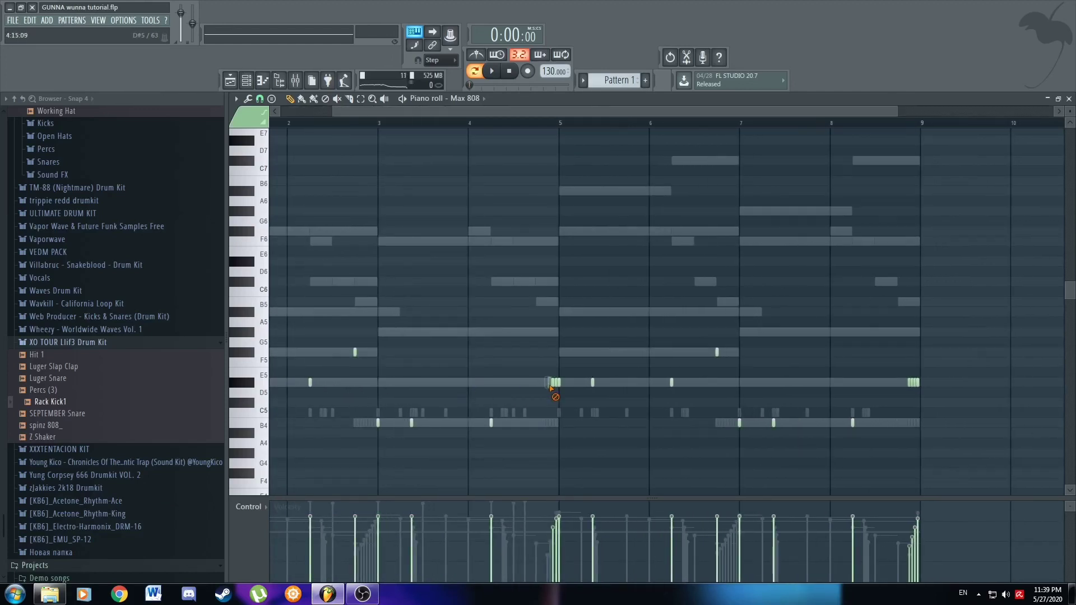
# Change the piano roll snap setting and add a single Max 808 note on B5 at step 15 of bar 4.
pyautogui.click(259, 99)
pyautogui.click(280, 205)
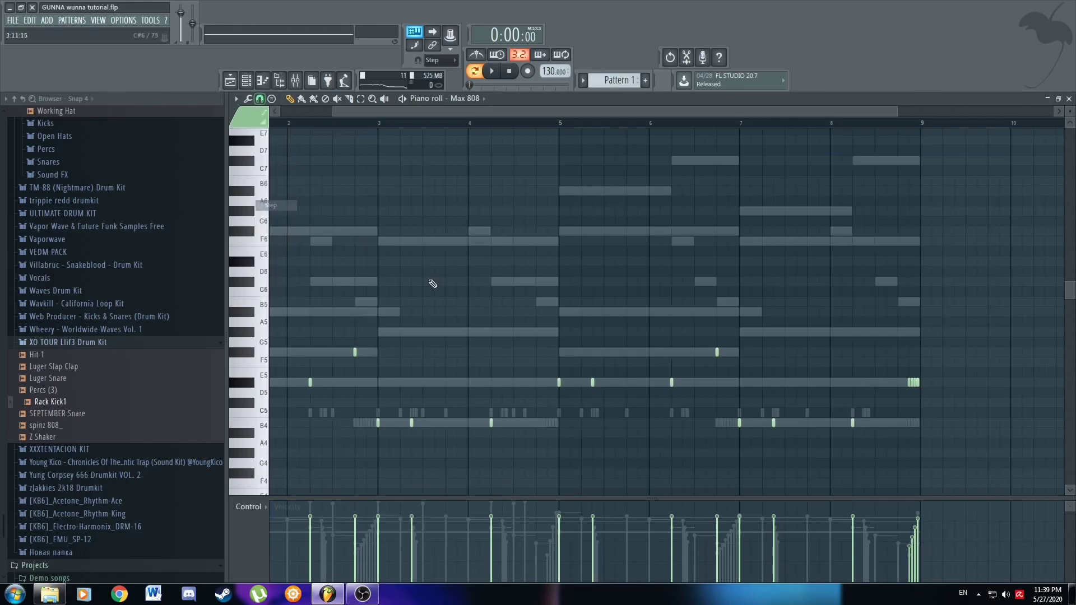
pyautogui.scroll(3, 552, 426)
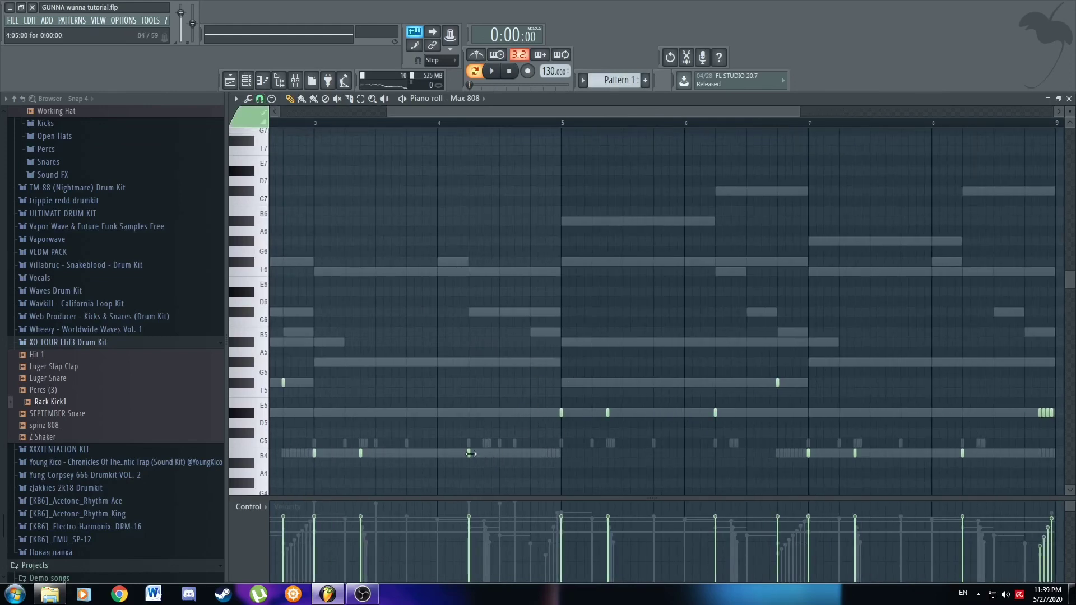
pyautogui.click(470, 453)
pyautogui.click(546, 332)
pyautogui.rightClick(530, 332)
pyautogui.scroll(-3, 533, 336)
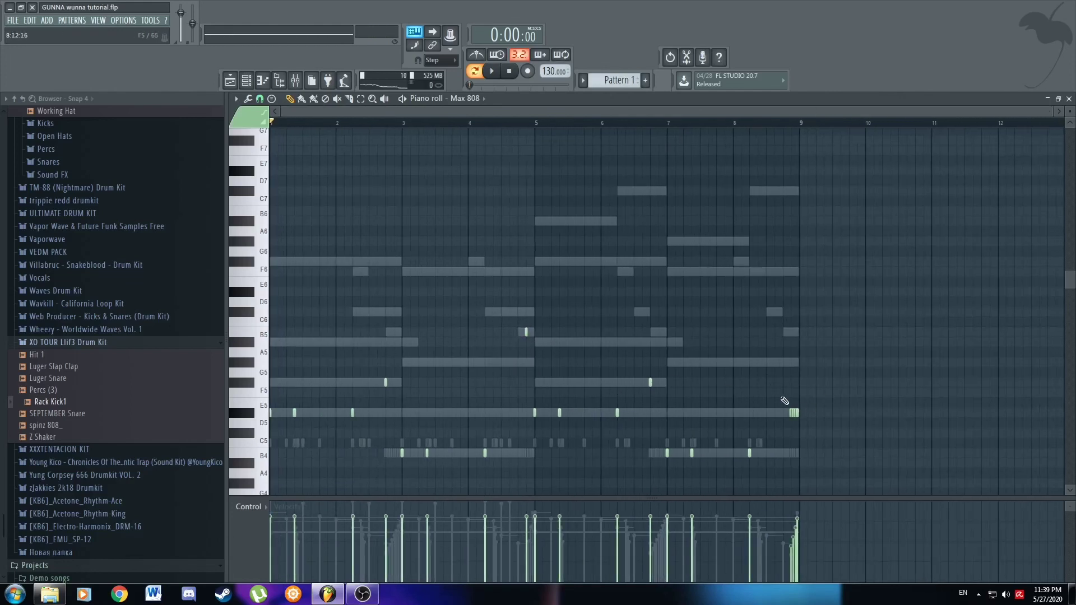
pyautogui.moveTo(769, 400); pyautogui.dragTo(801, 430)
# Add the Snakeblood rim sample from the Villabruc Snakeblood kit's perc folder as a new channel.
pyautogui.click(247, 80)
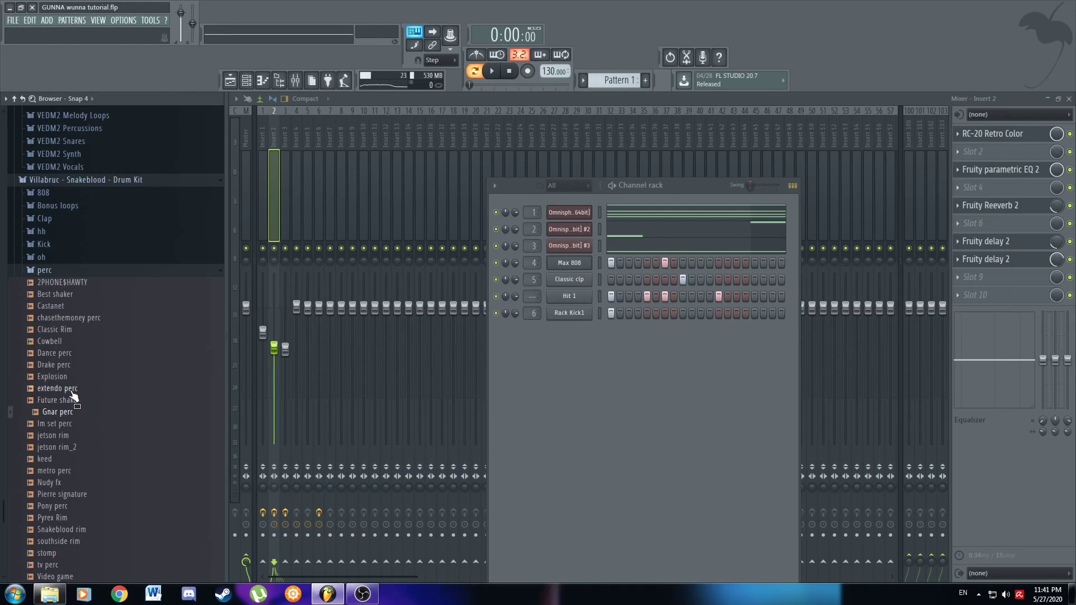
pyautogui.scroll(-4, 74, 396)
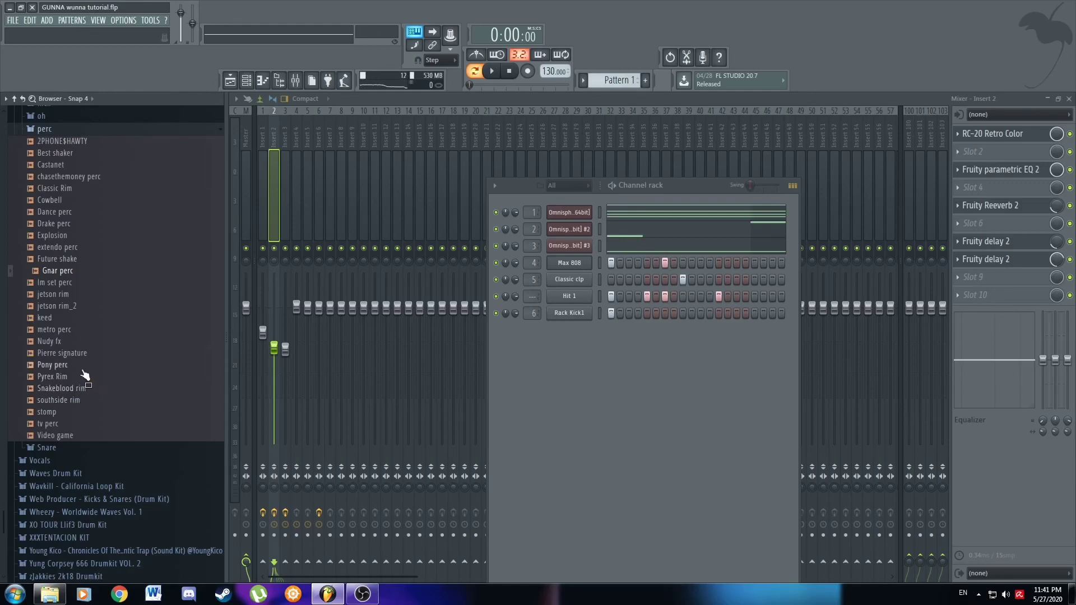
pyautogui.click(83, 389)
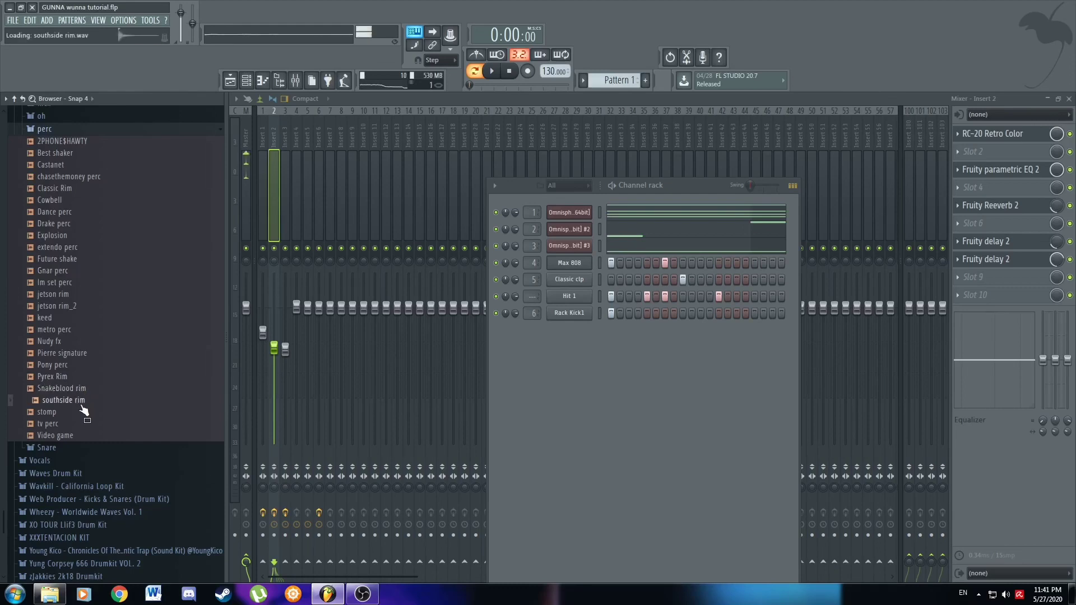
pyautogui.moveTo(513, 391); pyautogui.dragTo(518, 392)
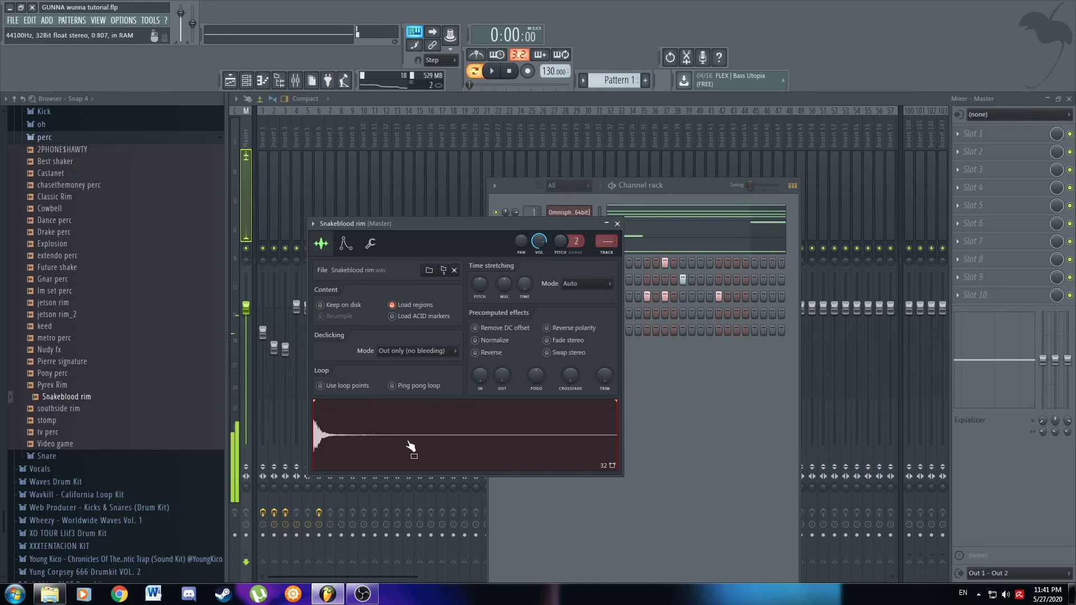
pyautogui.click(485, 419)
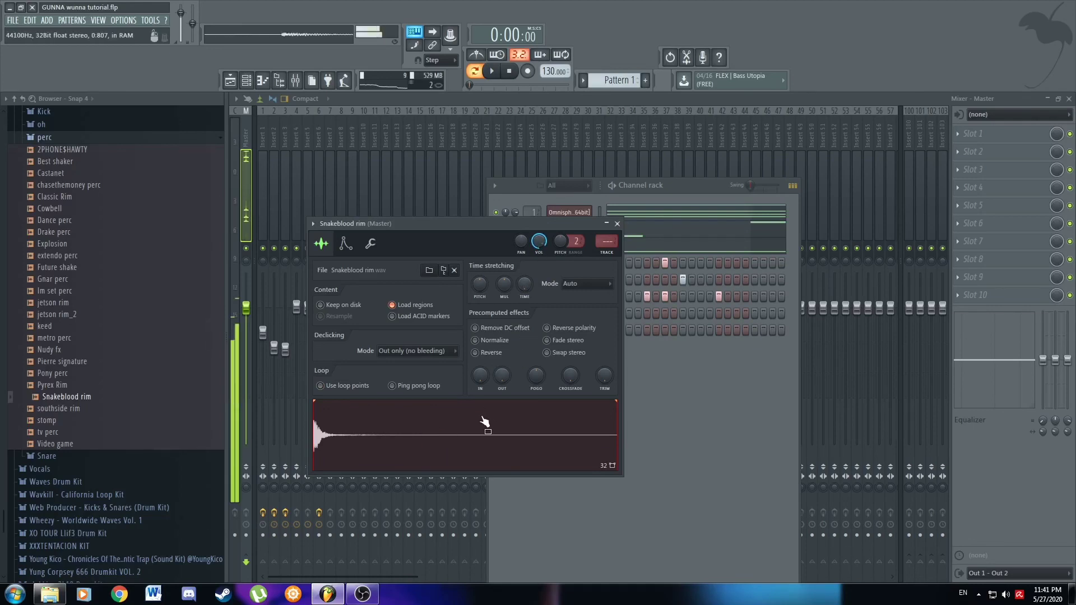
pyautogui.click(687, 400)
# Play the pattern and place Snakeblood rim hits on step 15 and the following bar's step 3, repeating every two bars.
pyautogui.press('space')
pyautogui.click(683, 331)
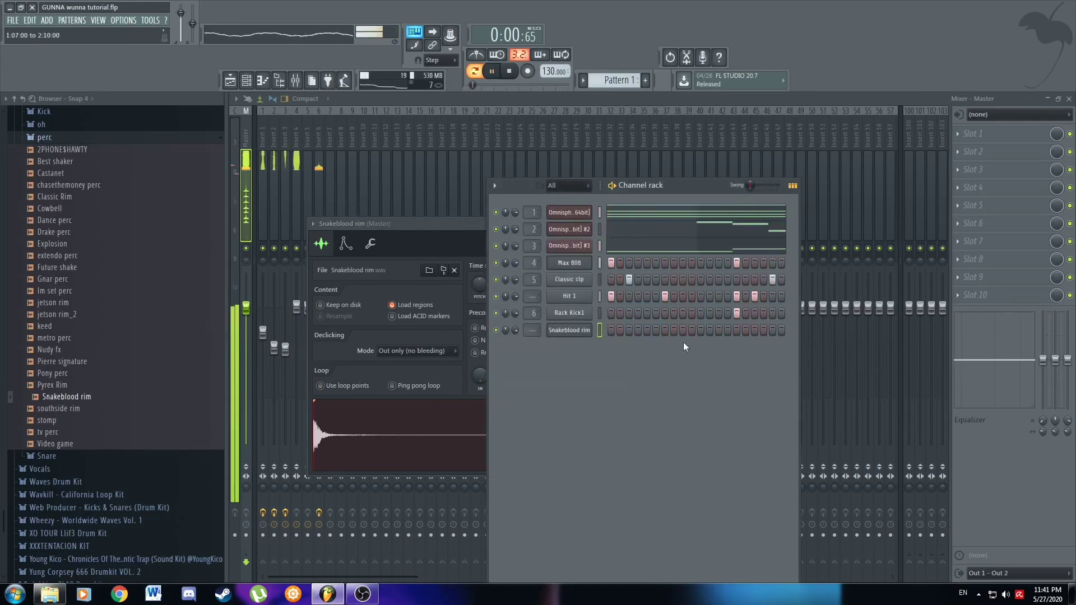
pyautogui.click(717, 332)
pyautogui.moveTo(729, 346); pyautogui.dragTo(654, 375)
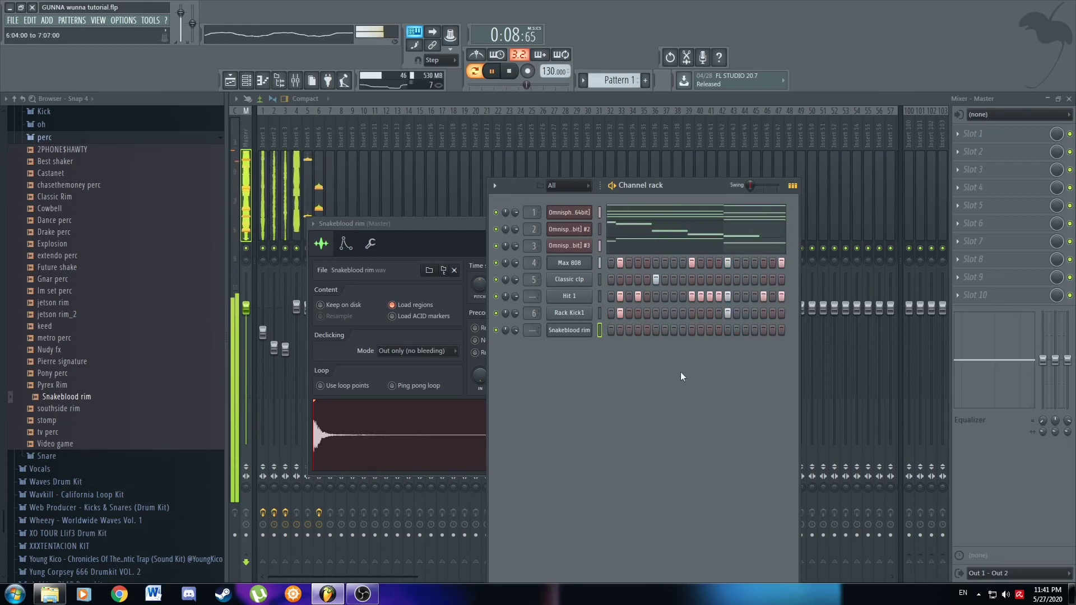
pyautogui.click(665, 329)
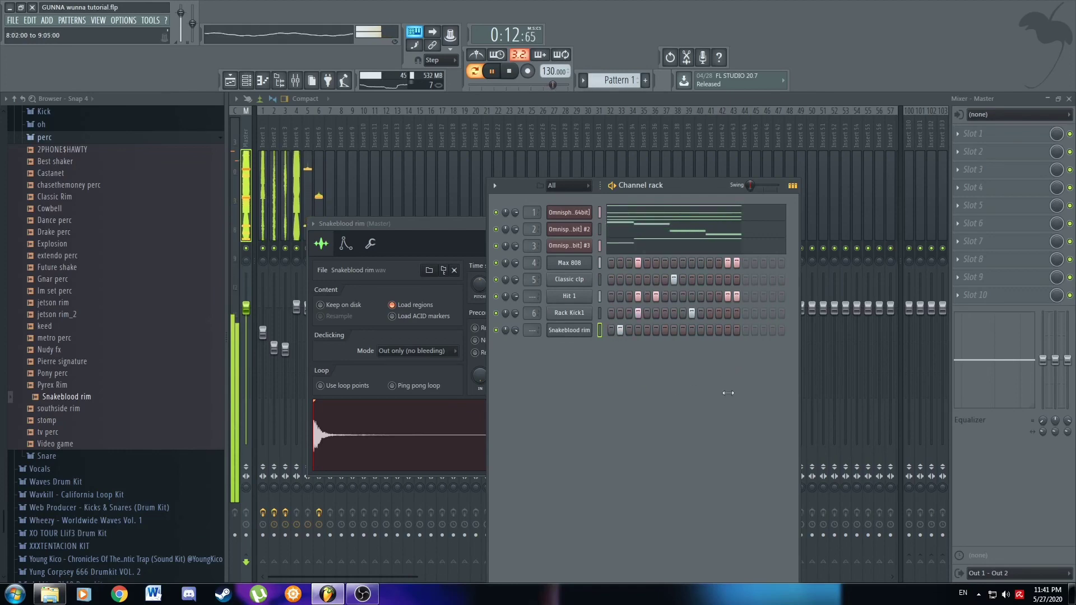
# Open the Snakeblood rim notes in the piano roll, list the kit's Snare samples and stop playback.
pyautogui.rightClick(589, 326)
pyautogui.click(604, 330)
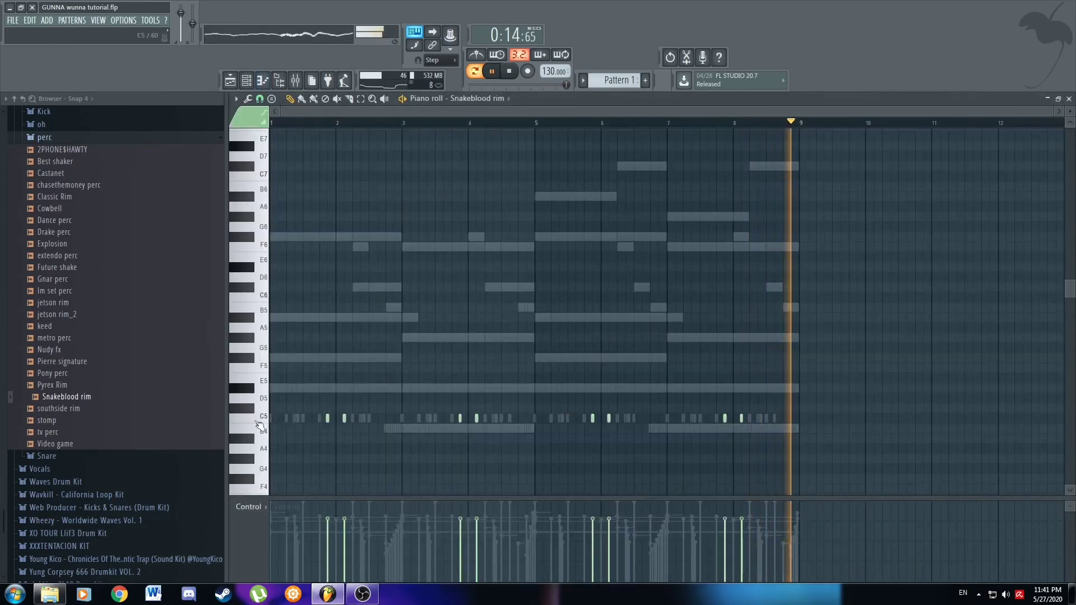
pyautogui.hotkey('ctrl', 'd')
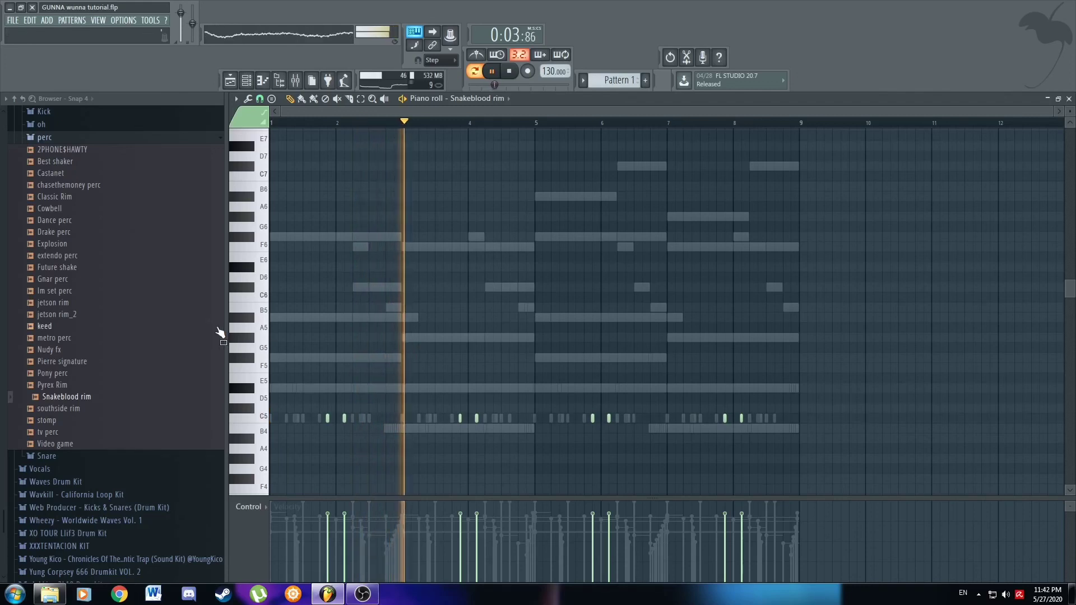
pyautogui.click(89, 457)
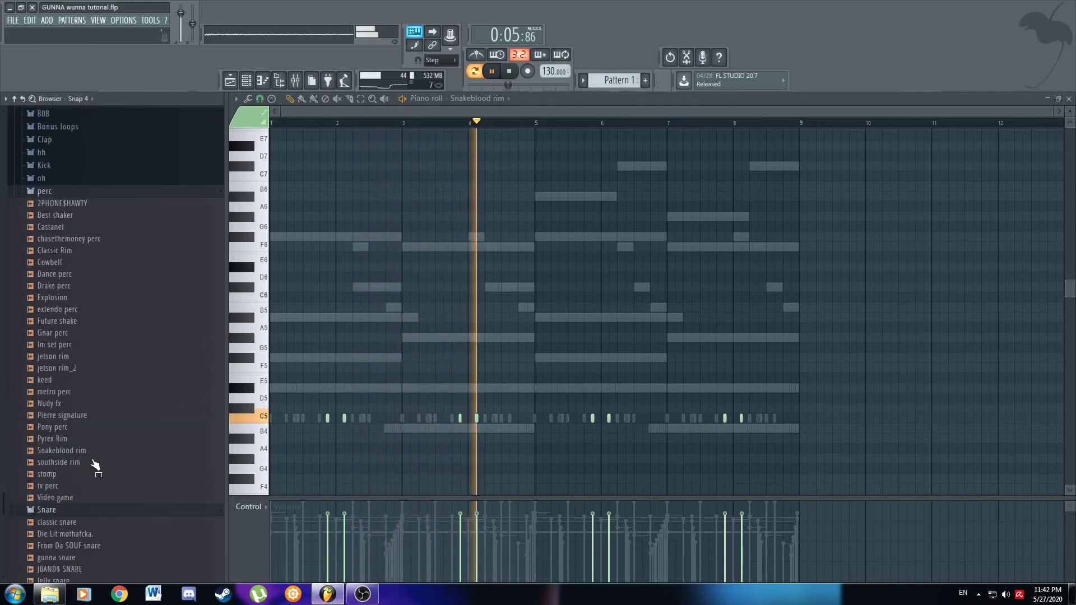
pyautogui.press('space')
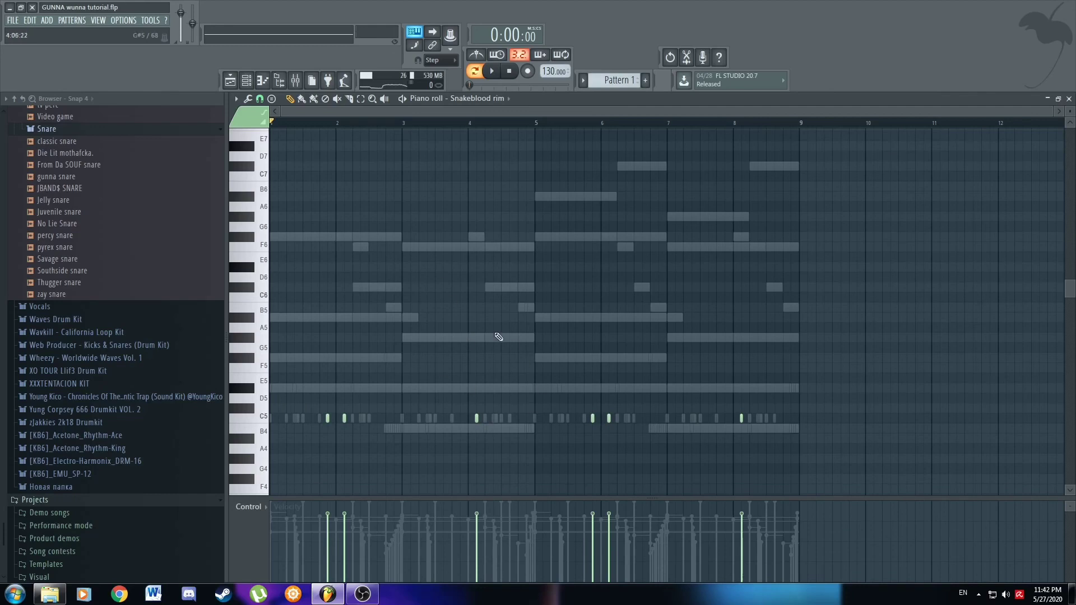
# Play the pattern from bar 3 to listen to the Snakeblood rim hits, and stop it.
pyautogui.click(401, 124)
pyautogui.press('space')
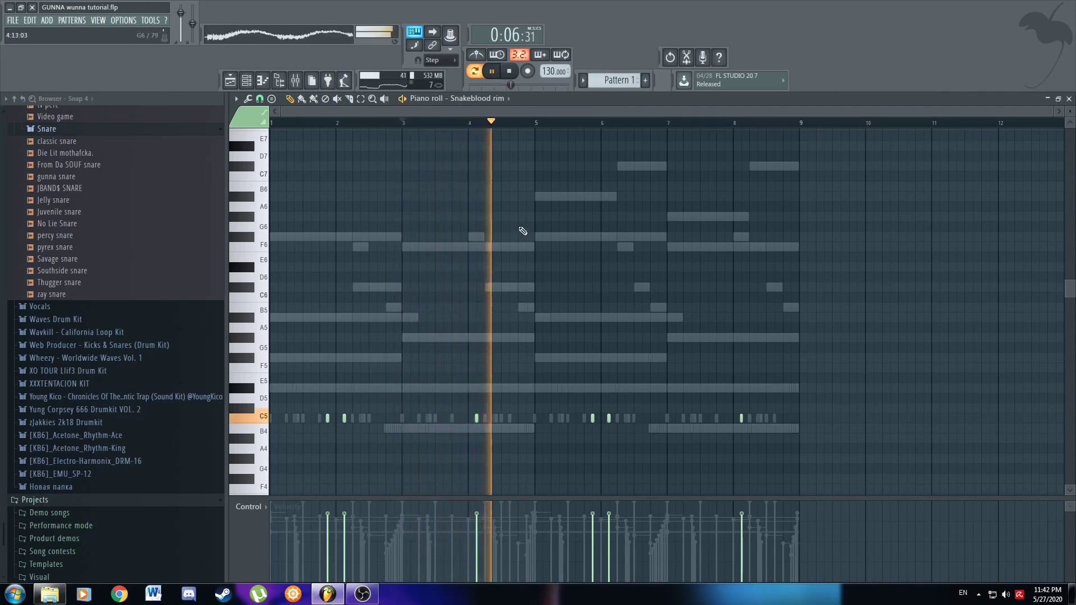
pyautogui.press('space')
# Add the SR_OH (Delayed)_2 open hat from the Wheezy - Worldwide Waves Vol. 1 hi-hats folder as a channel, with one C5 note in bar 2.
pyautogui.click(247, 81)
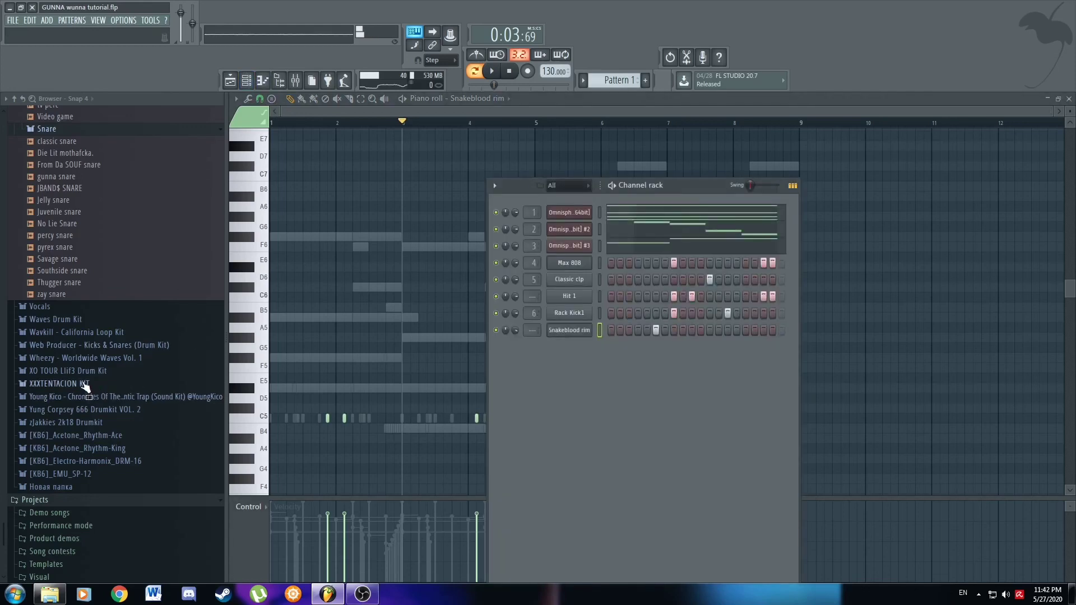
pyautogui.click(80, 361)
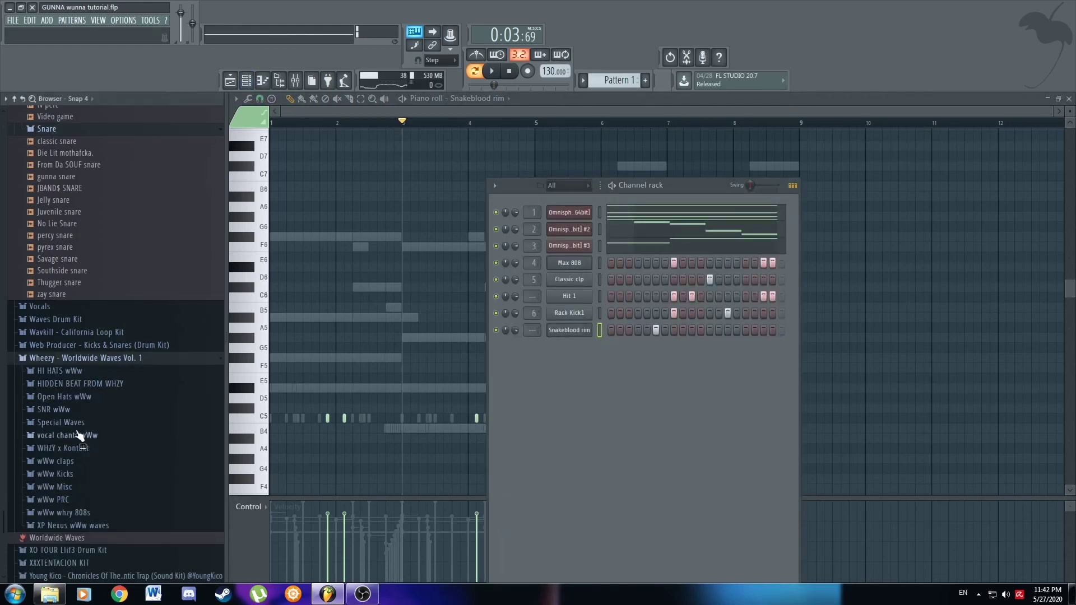
pyautogui.click(78, 400)
pyautogui.click(65, 399)
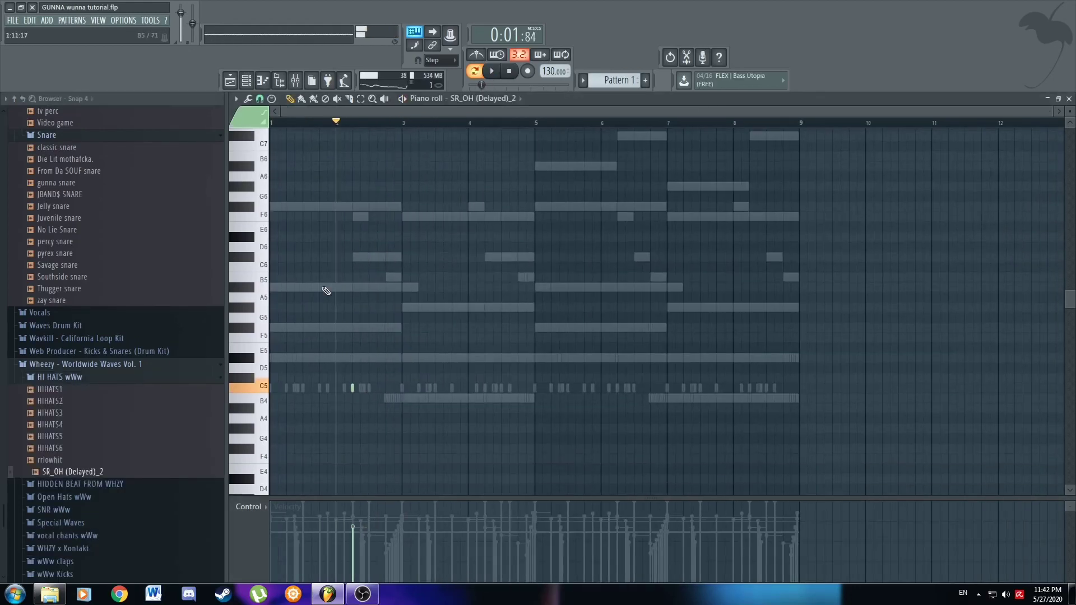
# Play the pattern and duplicate the SR_OH (Delayed)_2 notes so the hit repeats every two bars through bar 8.
pyautogui.click(280, 123)
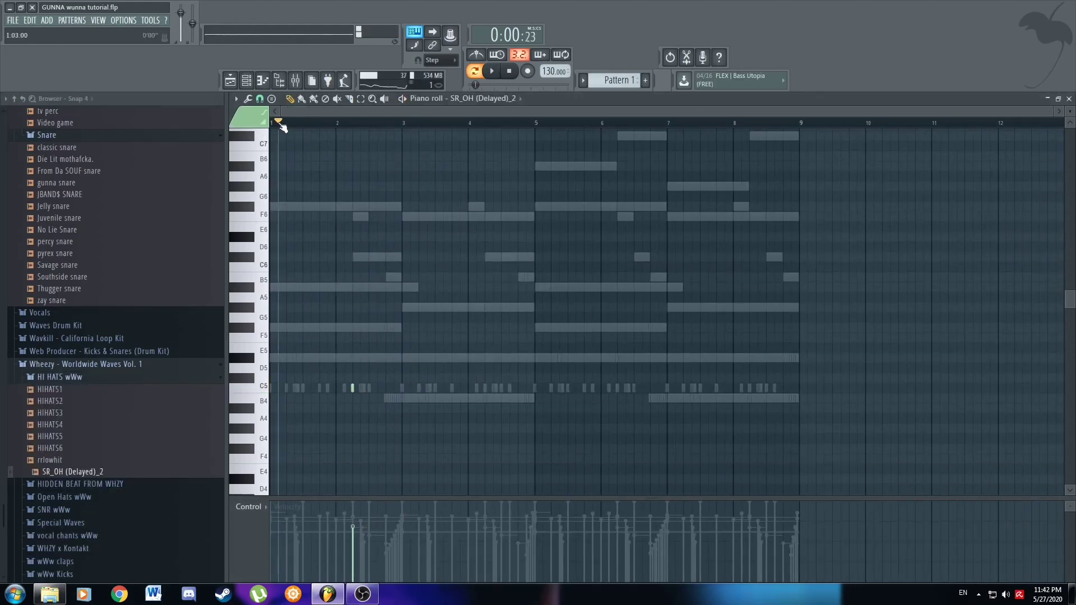
pyautogui.press('space')
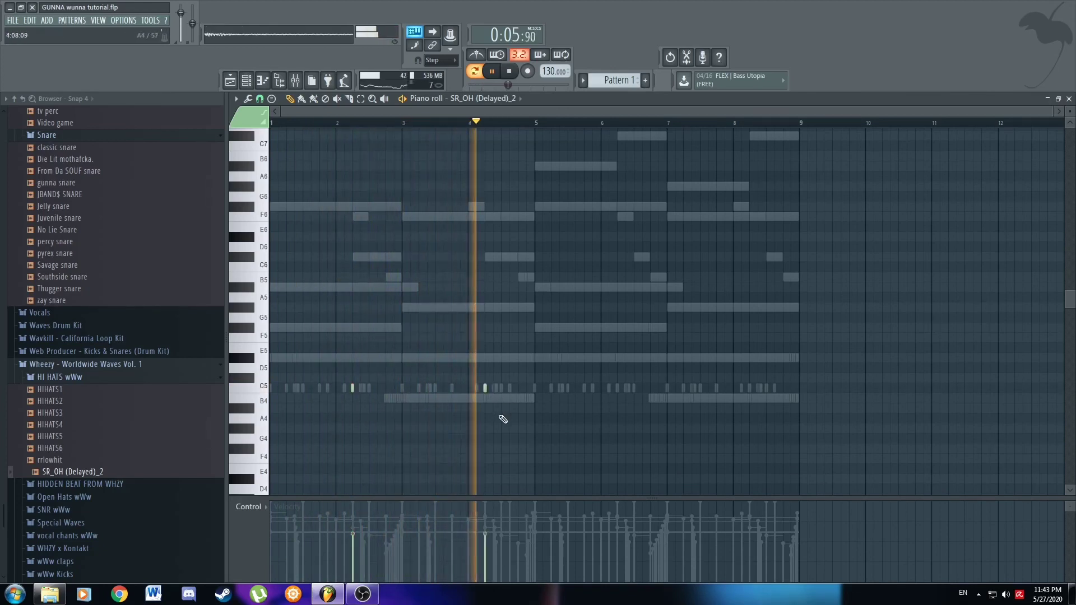
pyautogui.keyDown('ctrl'); pyautogui.moveTo(597, 353); pyautogui.dragTo(331, 438); pyautogui.keyUp('ctrl')
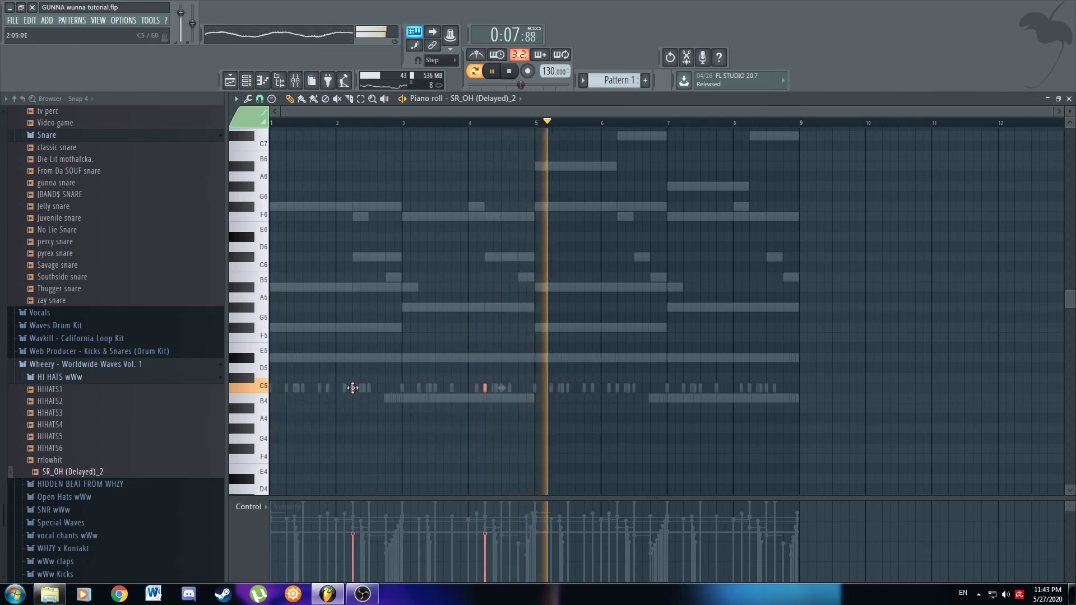
pyautogui.hotkey('ctrl', 'b')
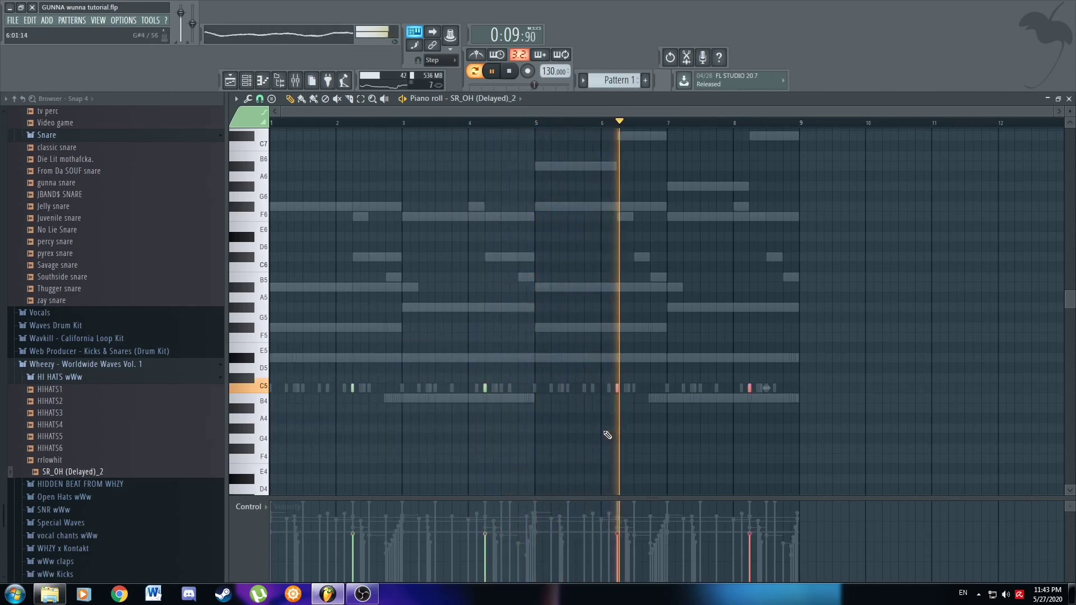
pyautogui.hscroll(2, 432, 305)
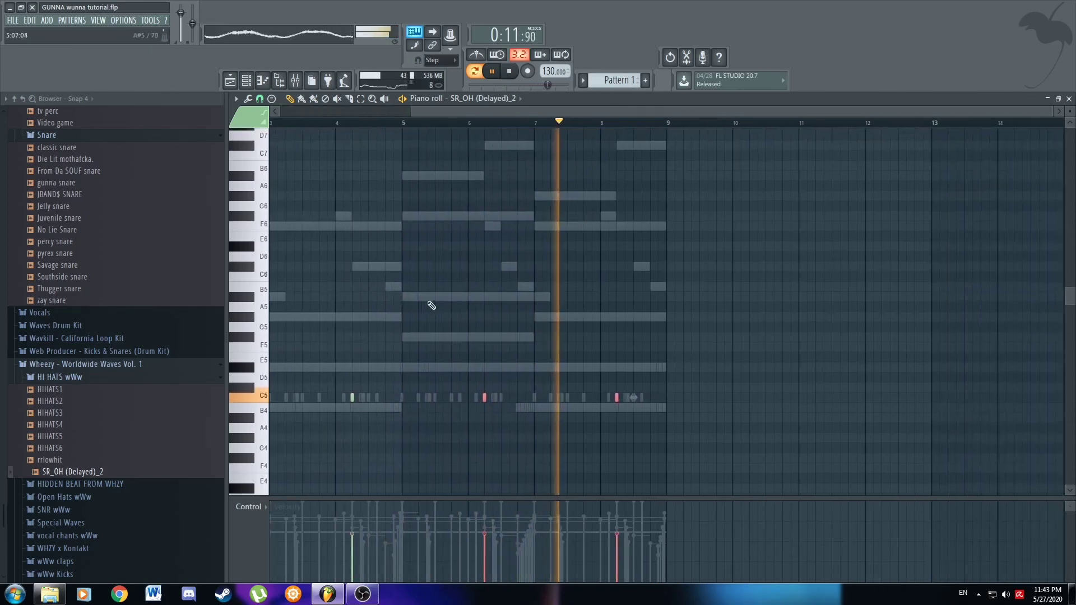
pyautogui.hscroll(-2, 432, 306)
pyautogui.hotkey('ctrl', 'd')
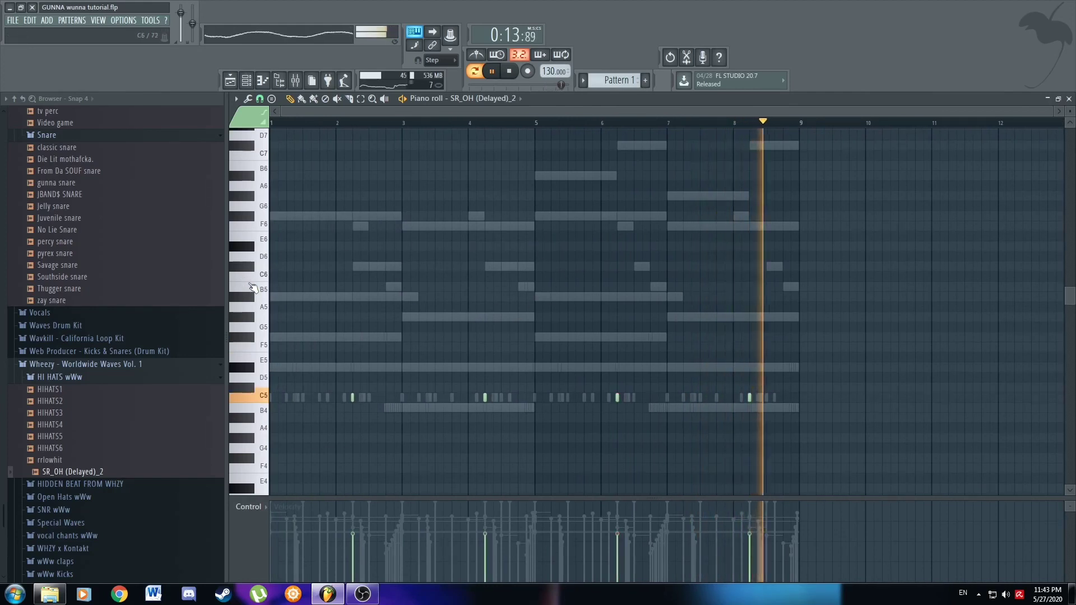
# Place a four-note Snare (10) roll on B4 at the end of bar 4, with gradually rising velocities.
pyautogui.scroll(3, 91, 312)
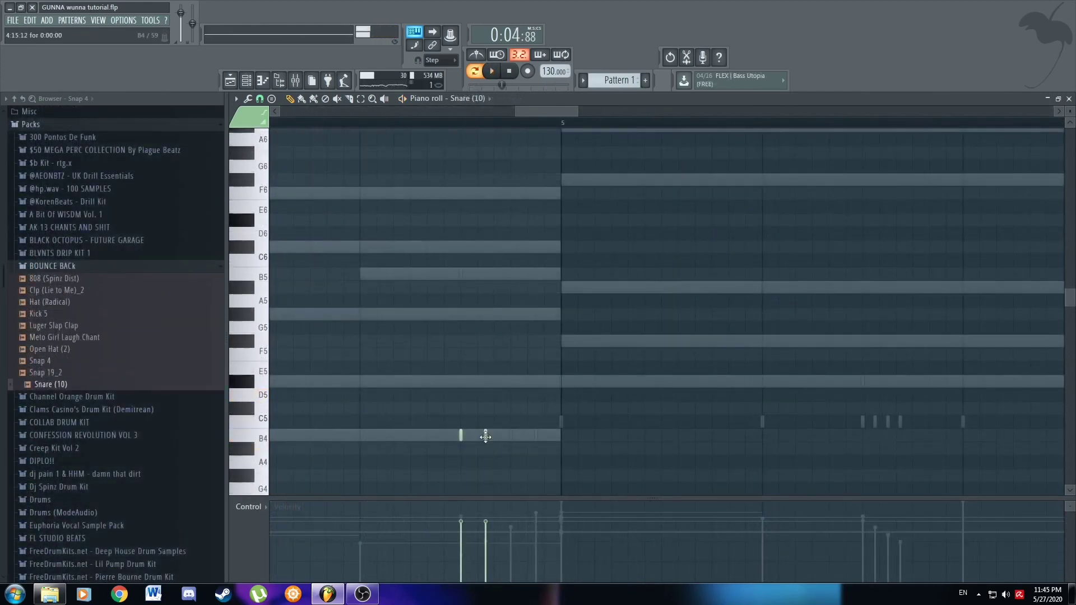
pyautogui.click(511, 435)
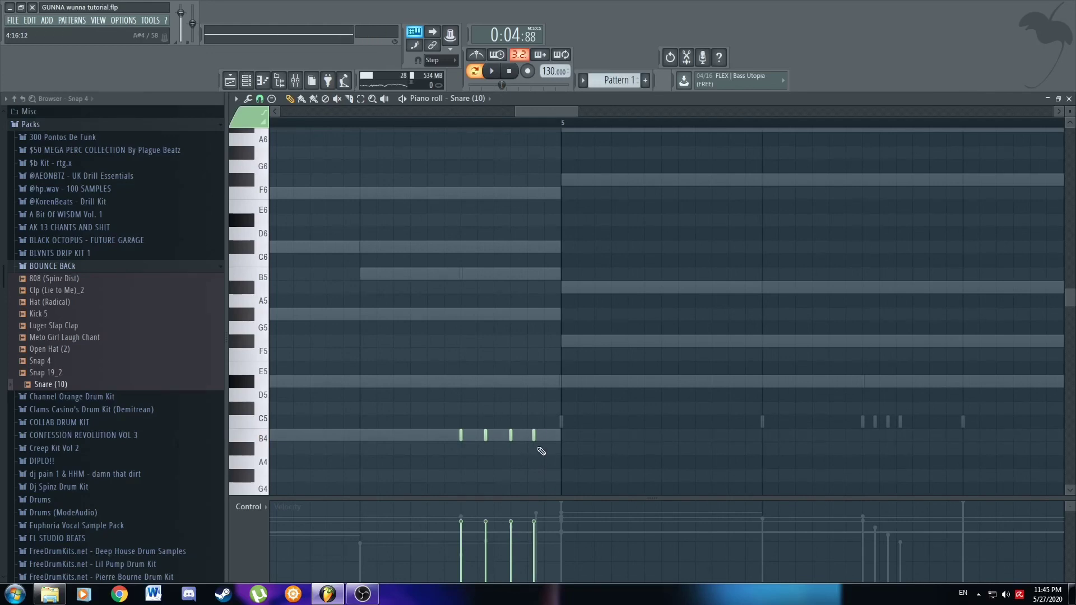
pyautogui.moveTo(567, 416); pyautogui.dragTo(409, 477)
# Play the Snare (10) roll from step 14 of bar 4, and replay the pattern from the start.
pyautogui.click(426, 123)
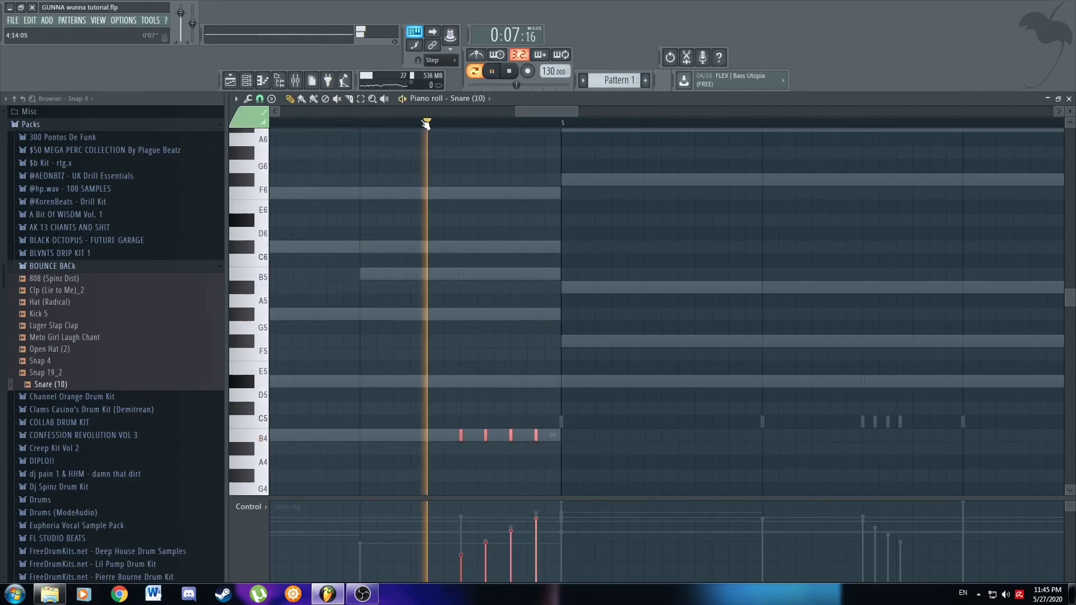
pyautogui.press('space')
pyautogui.press('space')
pyautogui.scroll(-6, 475, 286)
pyautogui.press('space')
pyautogui.hotkey('ctrl', 'd')
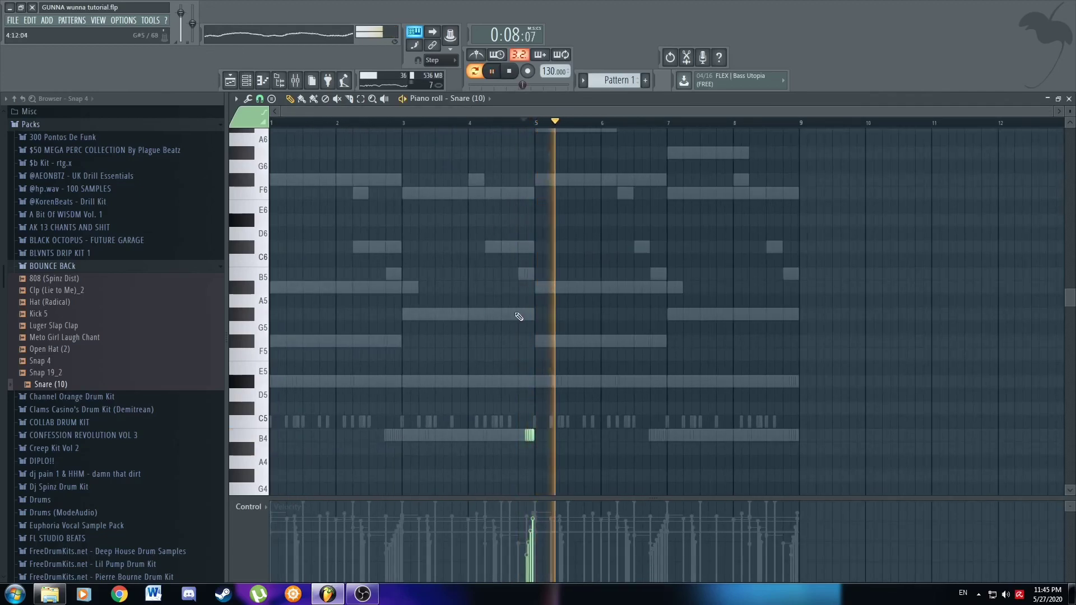
pyautogui.press('space')
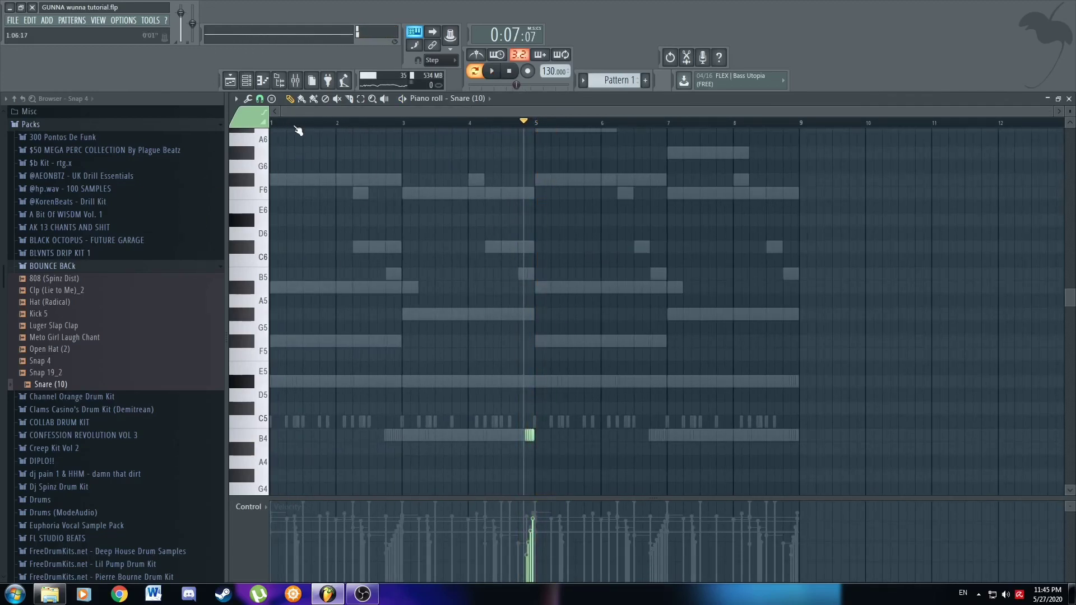
pyautogui.press('space')
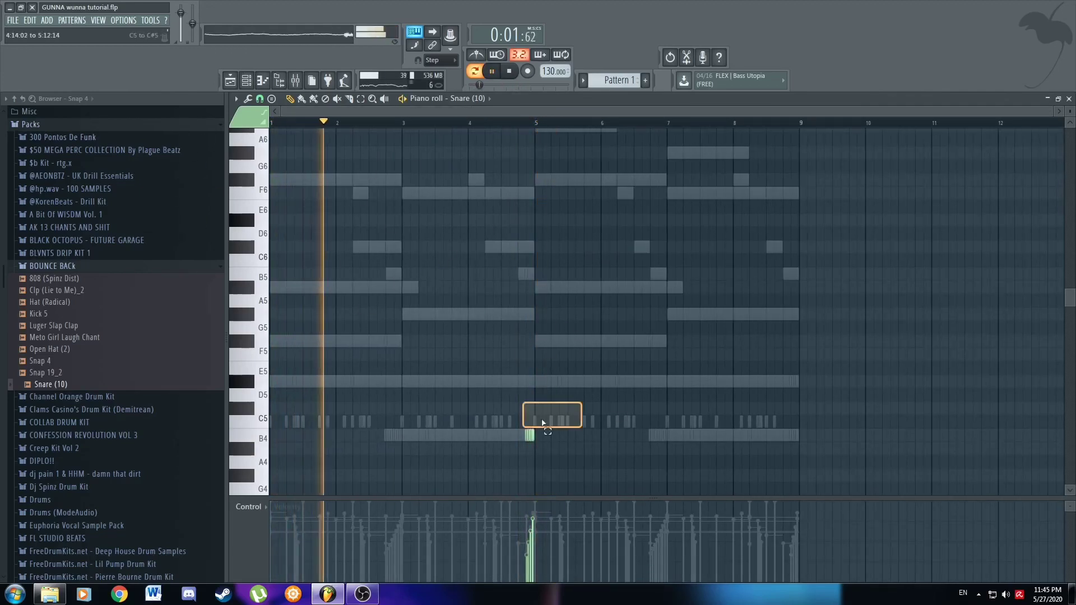
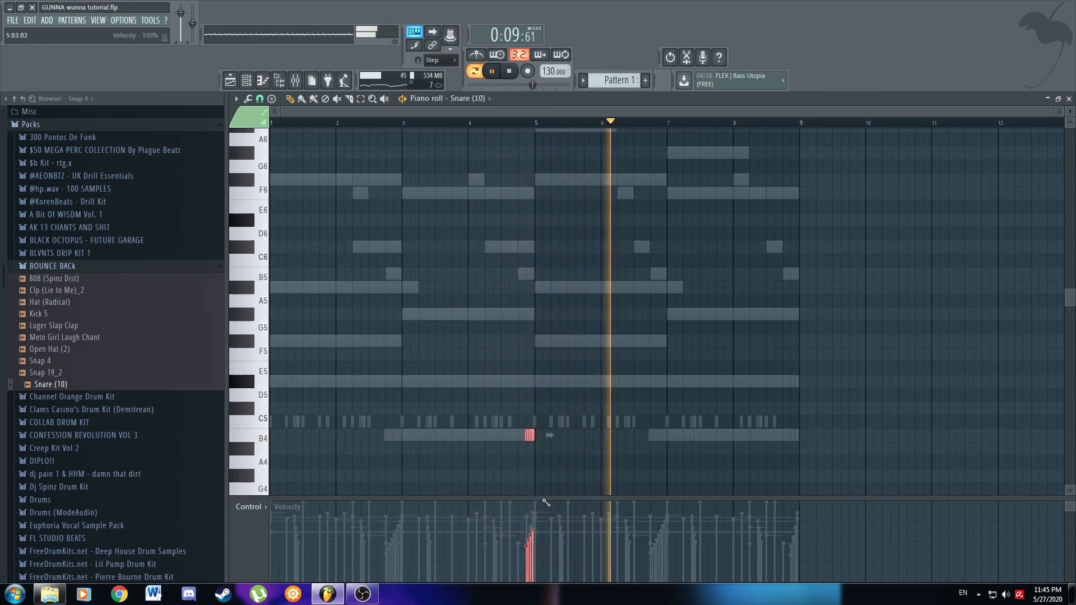
# Transpose the Snare (10) roll up two semitones to C#5 and play it back from the end of bar 4.
pyautogui.hotkey('shift', 'Up')
pyautogui.hotkey('shift', 'Up')
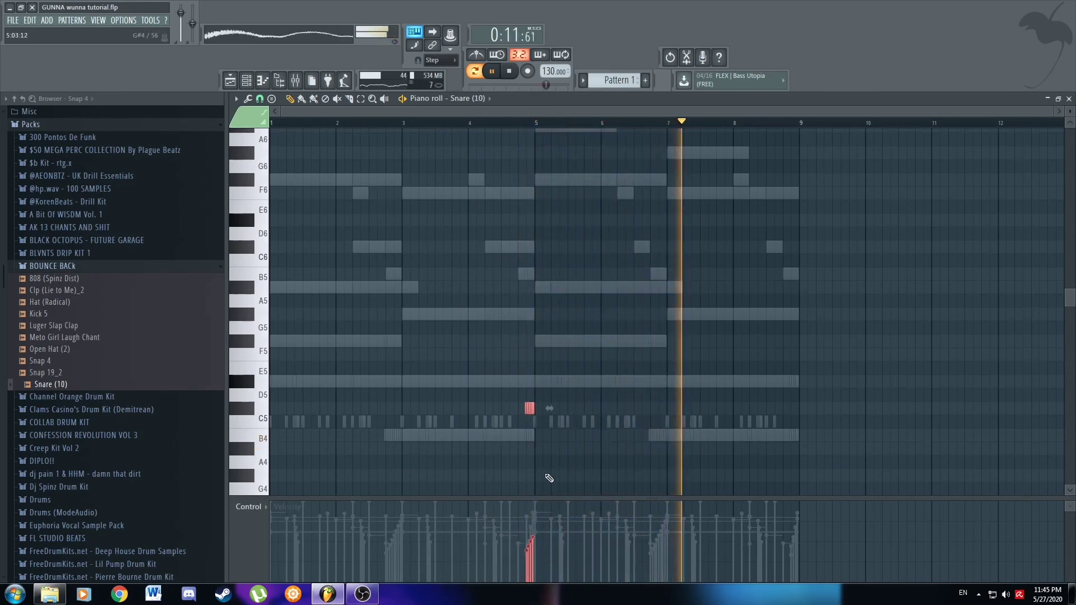
pyautogui.click(522, 127)
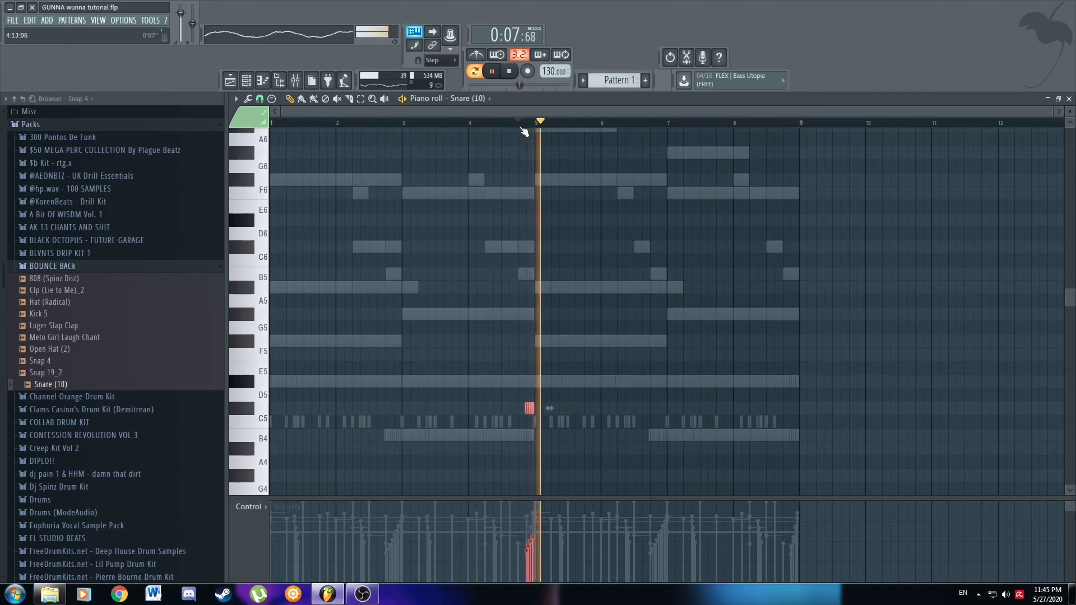
pyautogui.keyDown('ctrl'); pyautogui.click(644, 255); pyautogui.keyUp('ctrl')
pyautogui.press('space')
pyautogui.press('space')
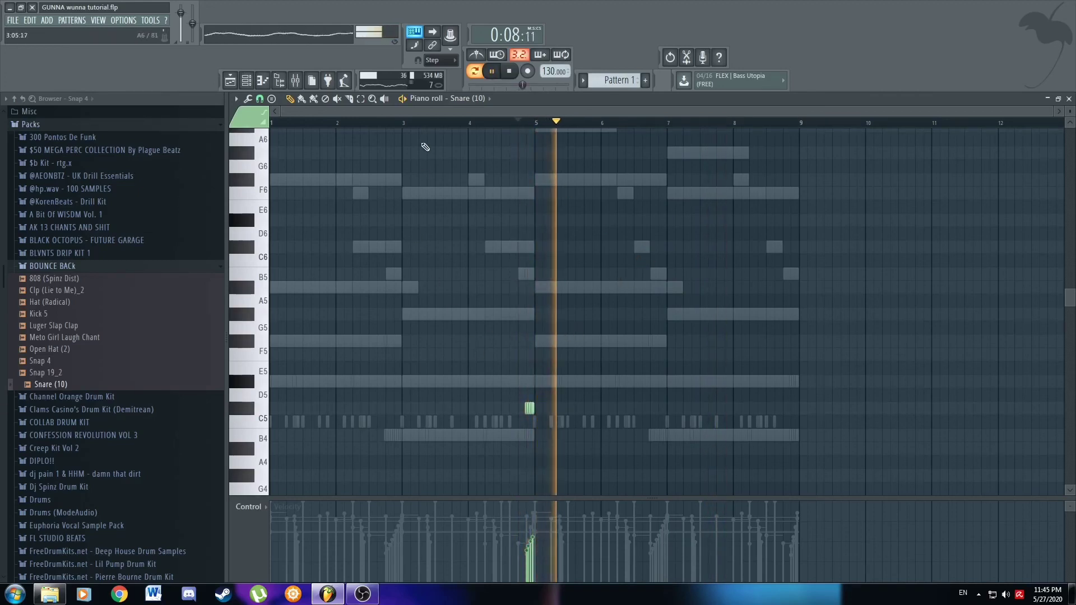
pyautogui.press('space')
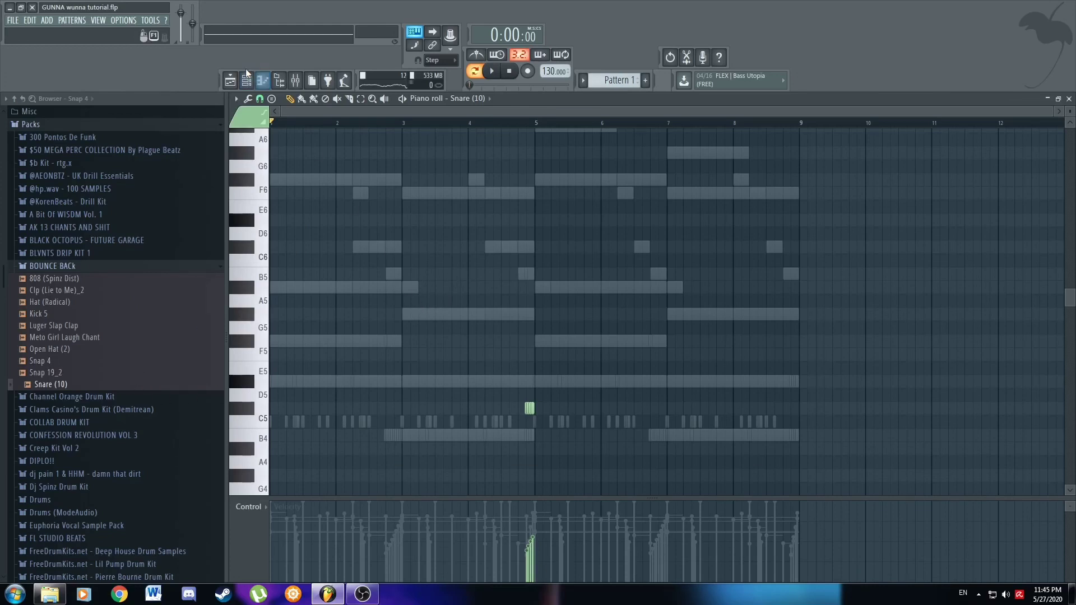
# Clone the Hit 1 channel in the channel rack and paste the Hit 1 notes into the clone.
pyautogui.click(262, 80)
pyautogui.moveTo(834, 329); pyautogui.dragTo(802, 359)
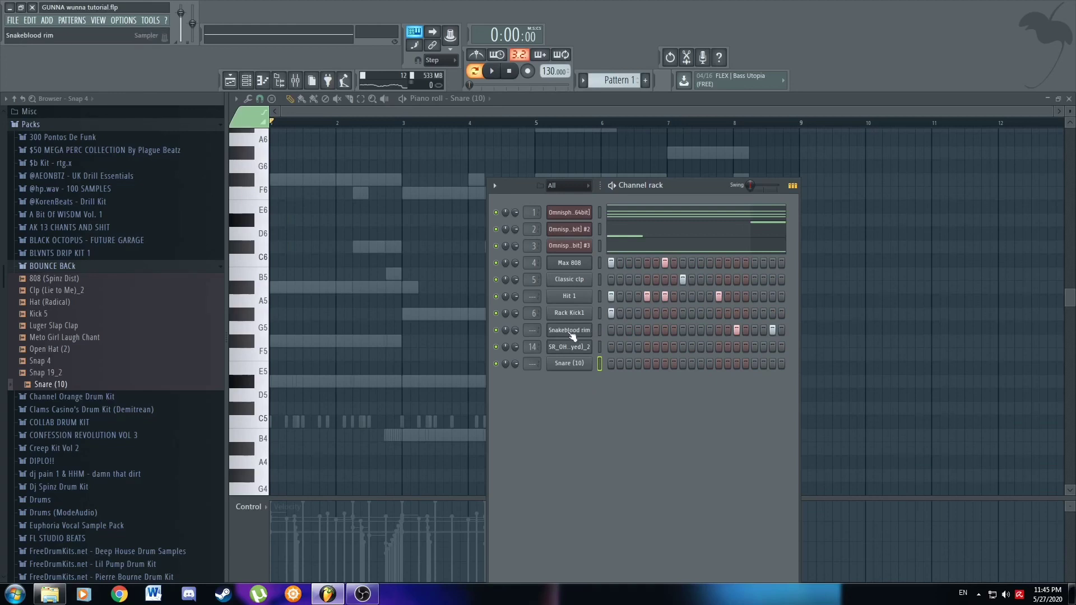
pyautogui.rightClick(566, 364)
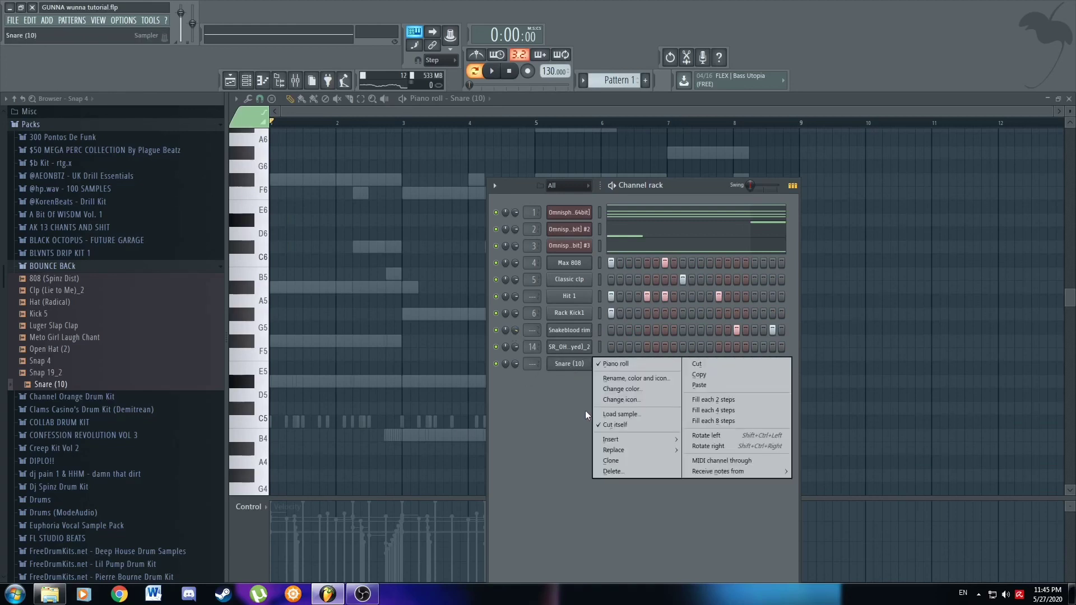
pyautogui.click(553, 410)
pyautogui.press('q')
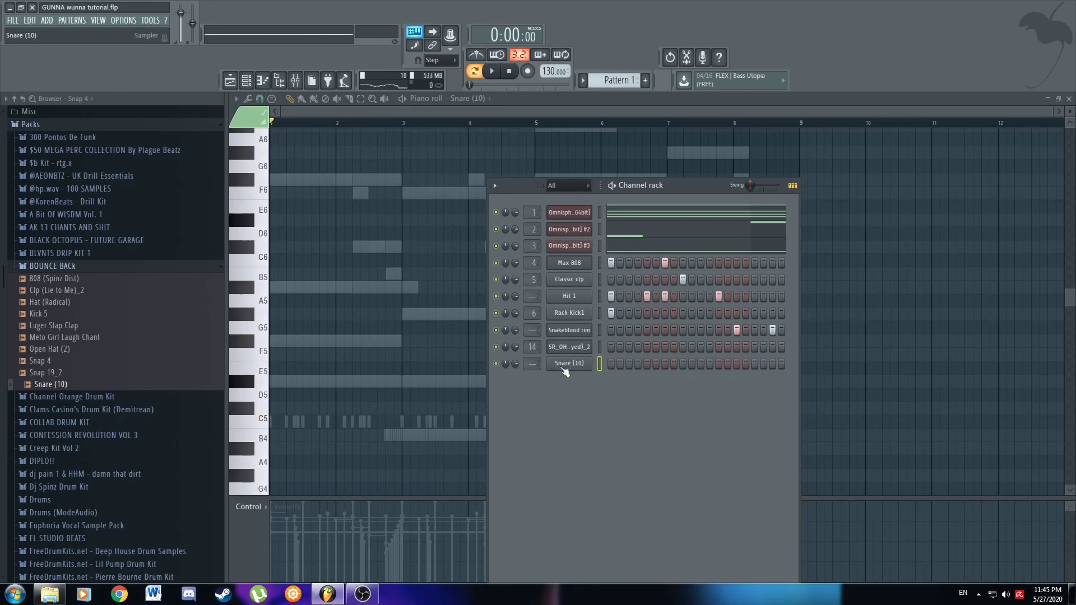
pyautogui.rightClick(583, 296)
pyautogui.click(612, 393)
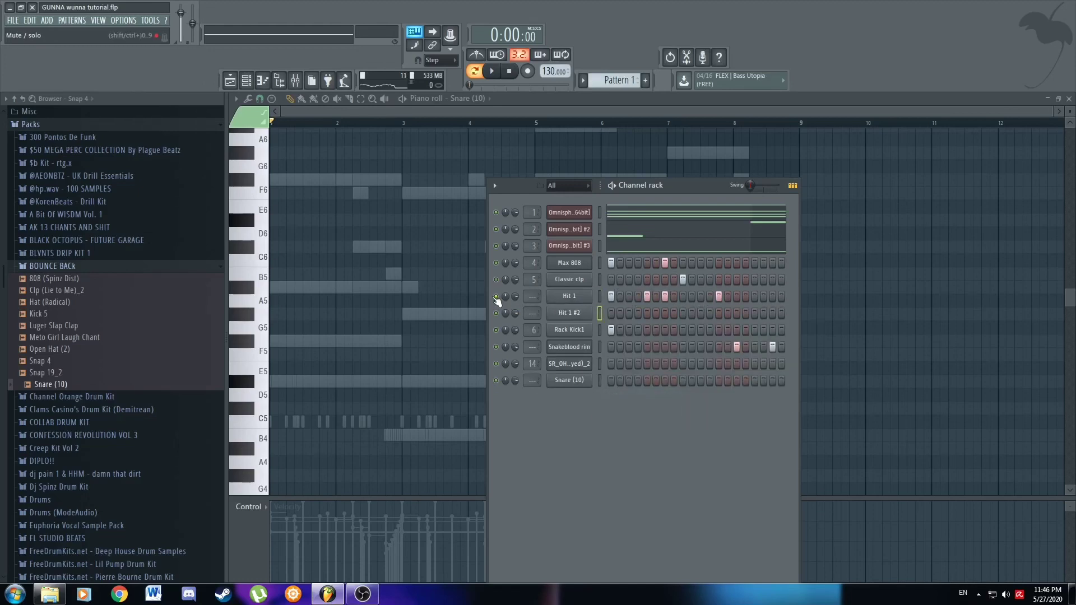
pyautogui.rightClick(578, 297)
pyautogui.click(577, 306)
pyautogui.hotkey('ctrl', 'v')
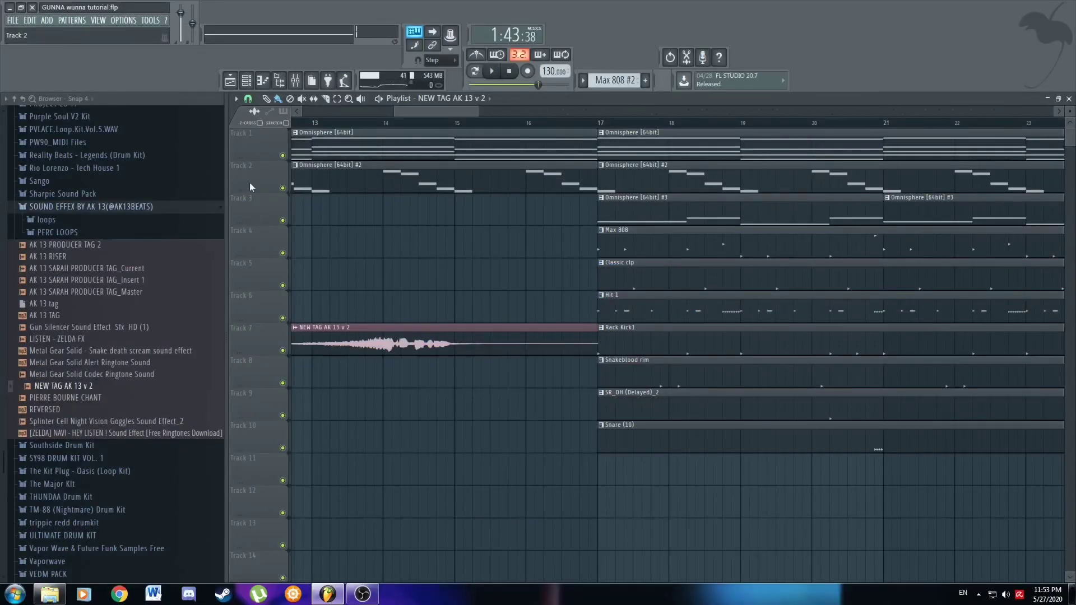
# Examine the arrangement of the melody, drum and NEW TAG AK 13 v 2 clips across the whole playlist.
pyautogui.scroll(-6, 316, 217)
pyautogui.hscroll(2, 728, 291)
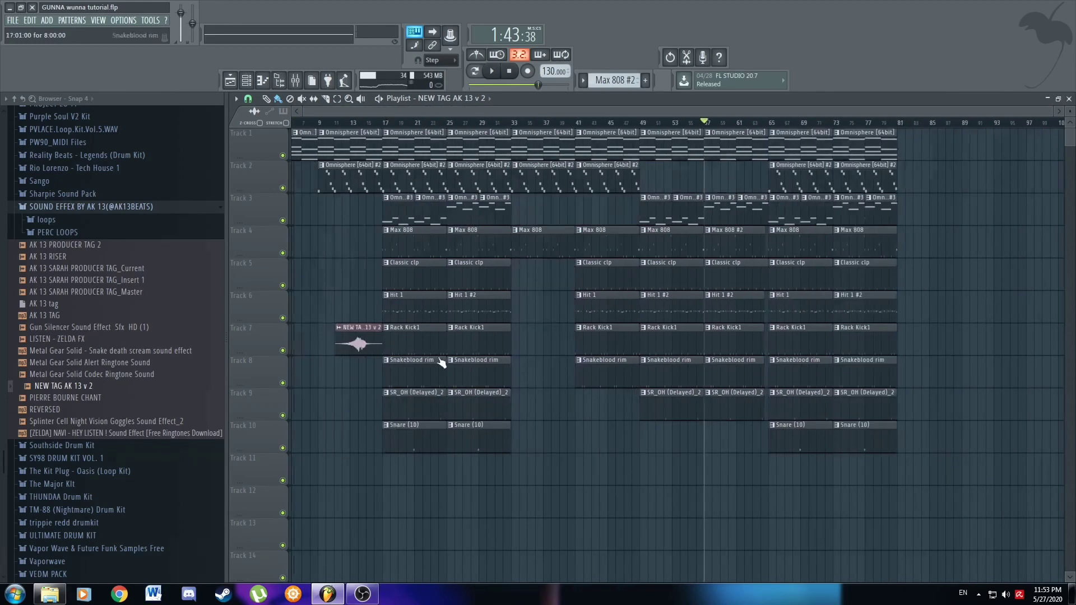
pyautogui.hscroll(-2, 442, 363)
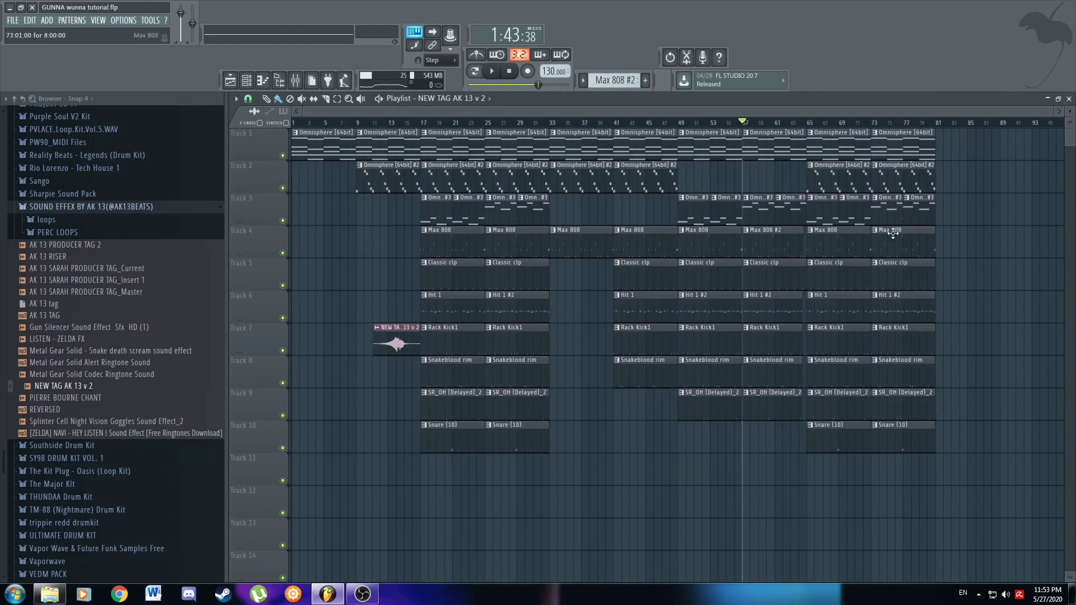
pyautogui.hscroll(5, 645, 208)
pyautogui.hscroll(-1, 550, 288)
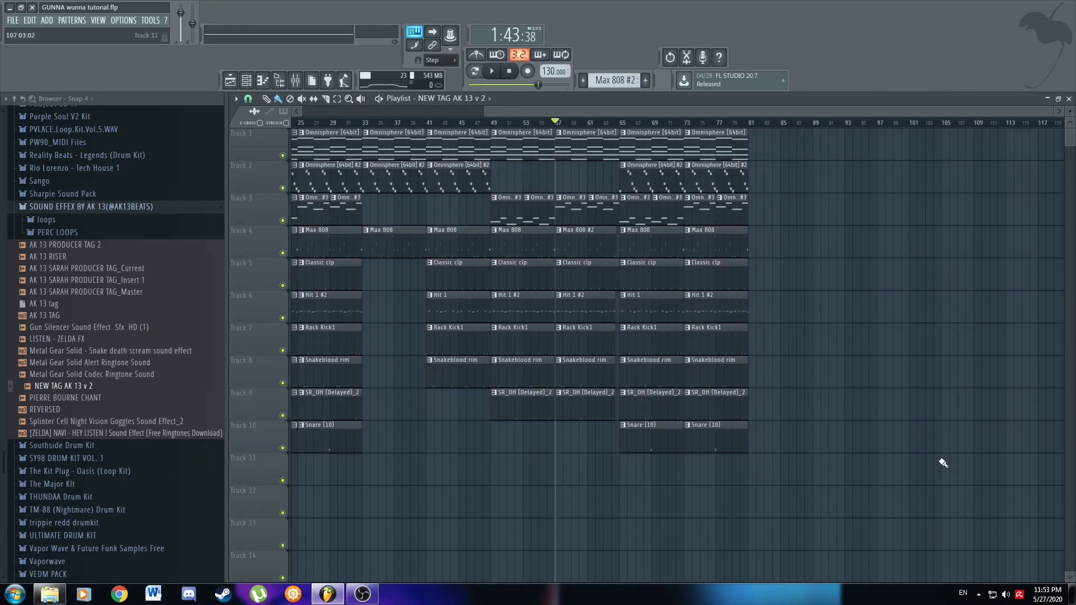
pyautogui.scroll(5, 449, 269)
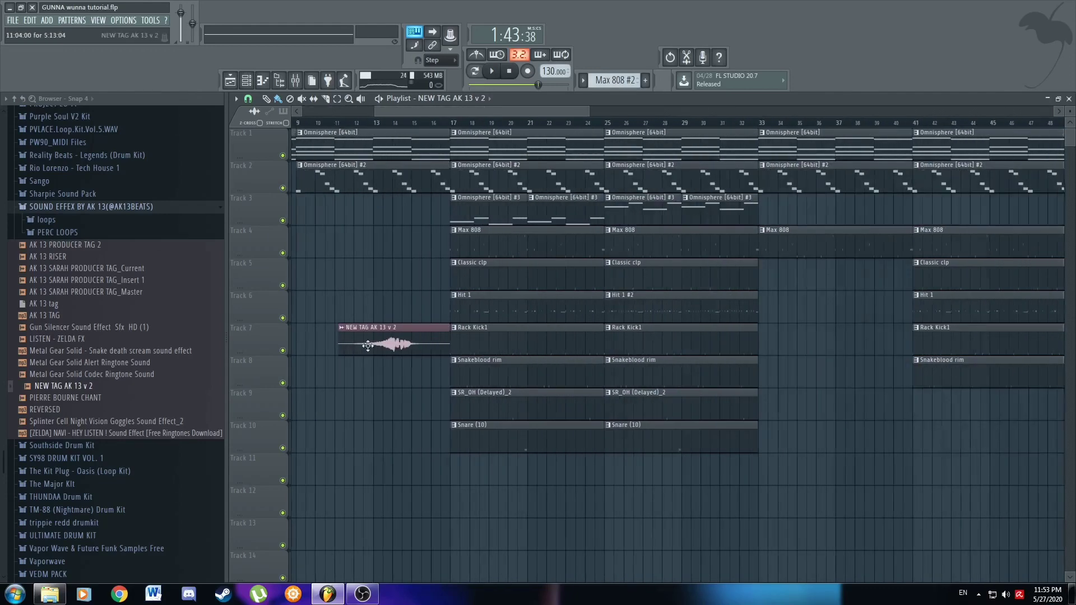
pyautogui.scroll(-4, 424, 371)
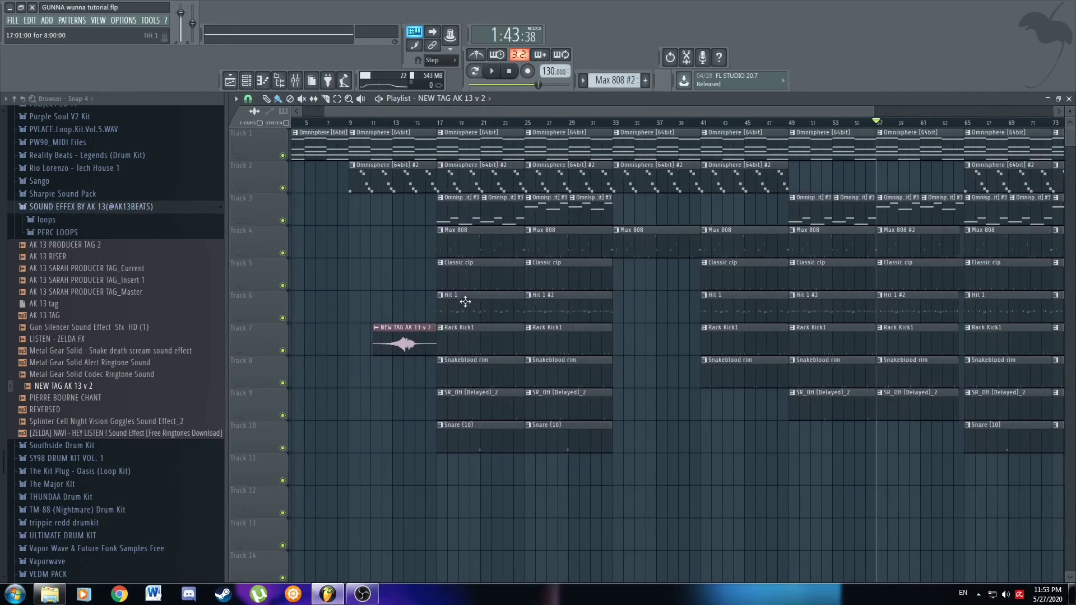